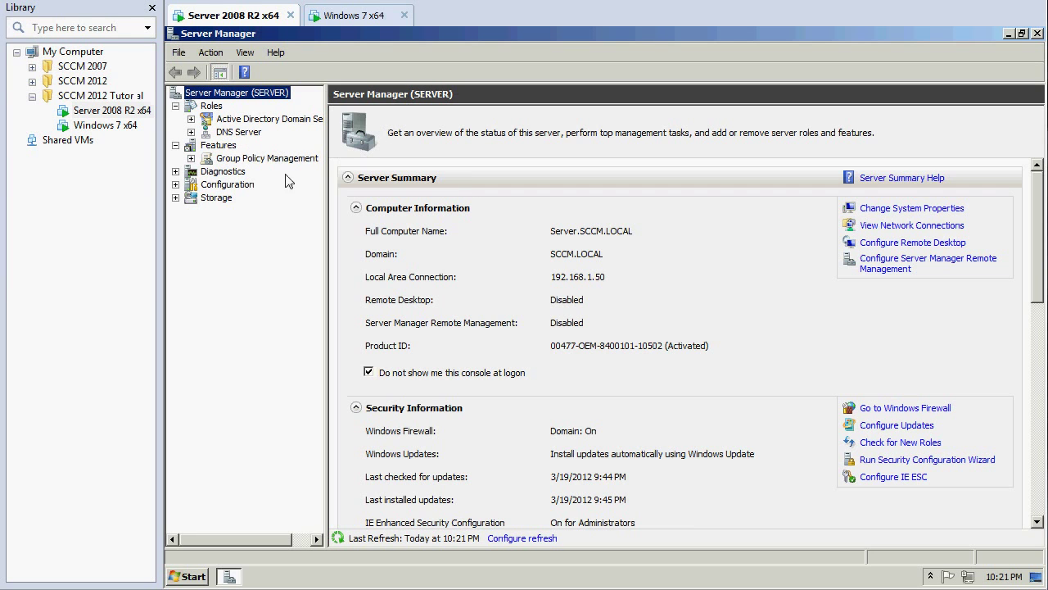
# - Launch dotNetFx40_Full_setup from Pre-Recs\MS .NET 4, allow it to run, then close the folder
pyautogui.click(1008, 33)
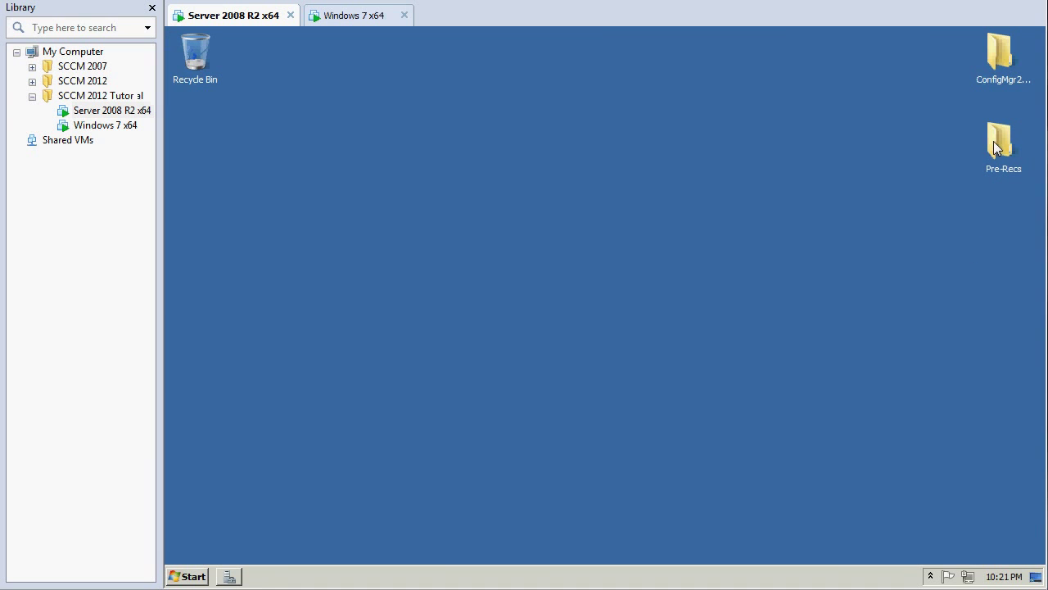
pyautogui.doubleClick(998, 143)
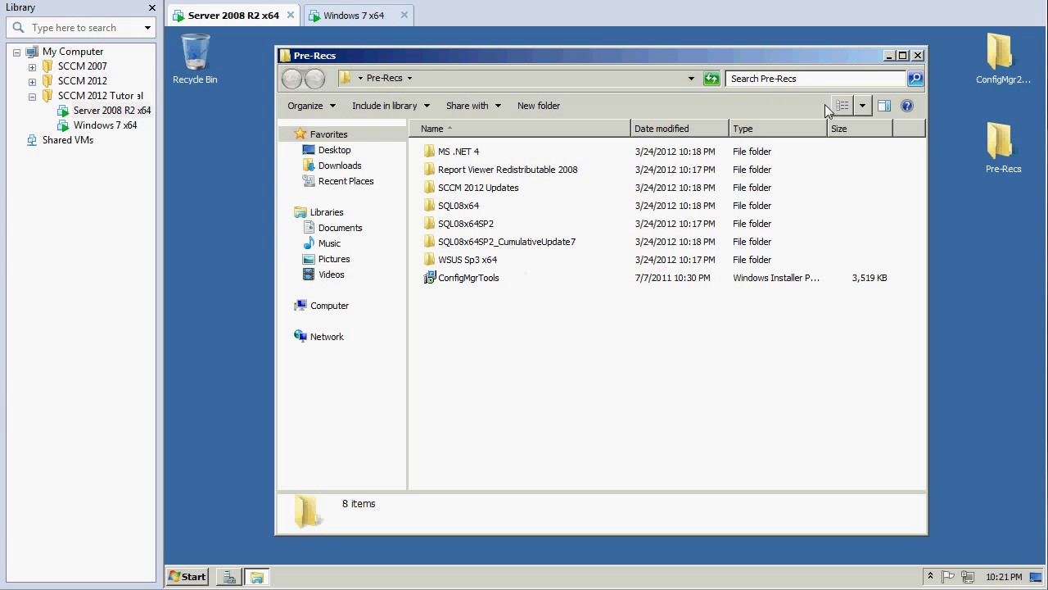
pyautogui.click(464, 155)
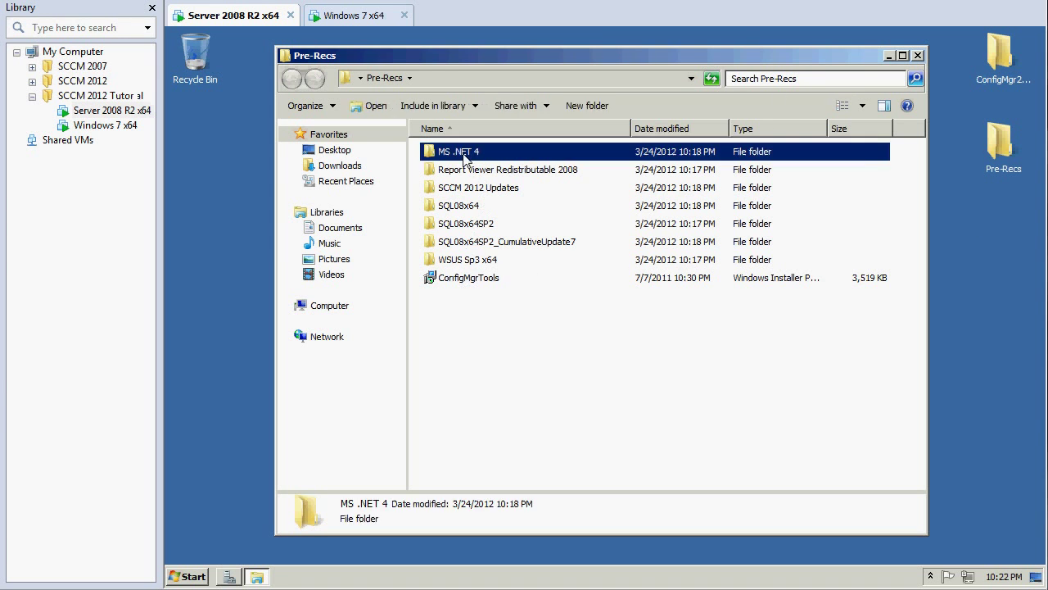
pyautogui.doubleClick(464, 155)
pyautogui.click(473, 174)
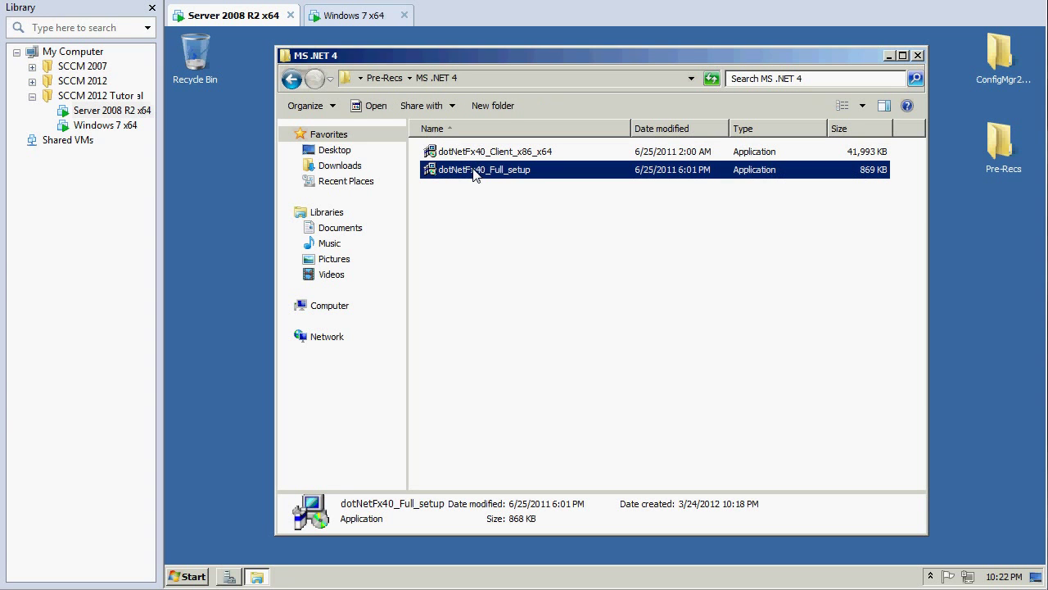
pyautogui.doubleClick(474, 171)
pyautogui.click(647, 314)
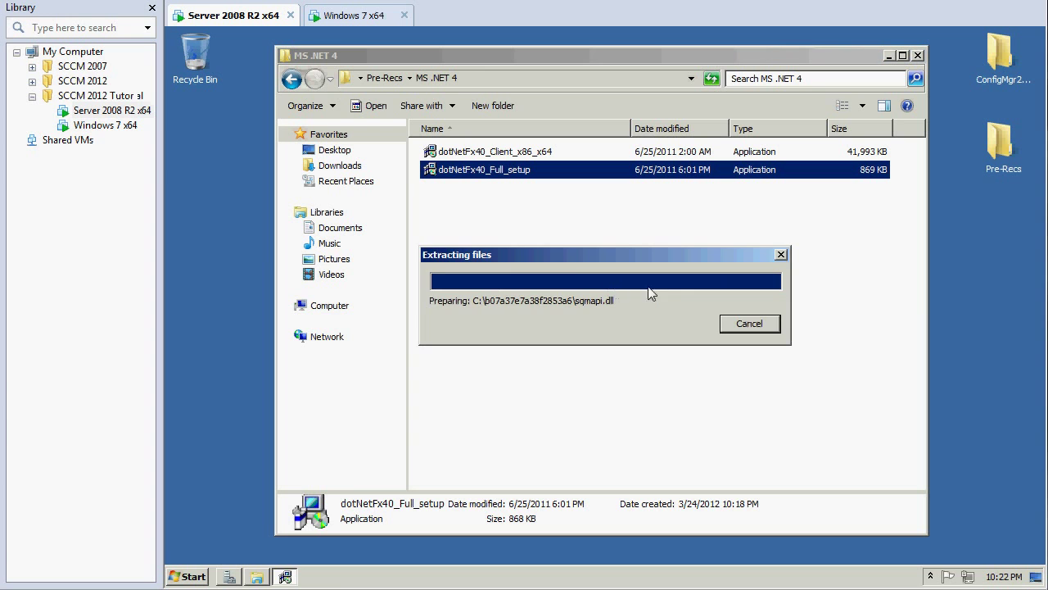
pyautogui.click(918, 55)
# - Accept the .NET 4 license and start installing, then launch ADSI Edit by searching 'ads'
pyautogui.click(525, 267)
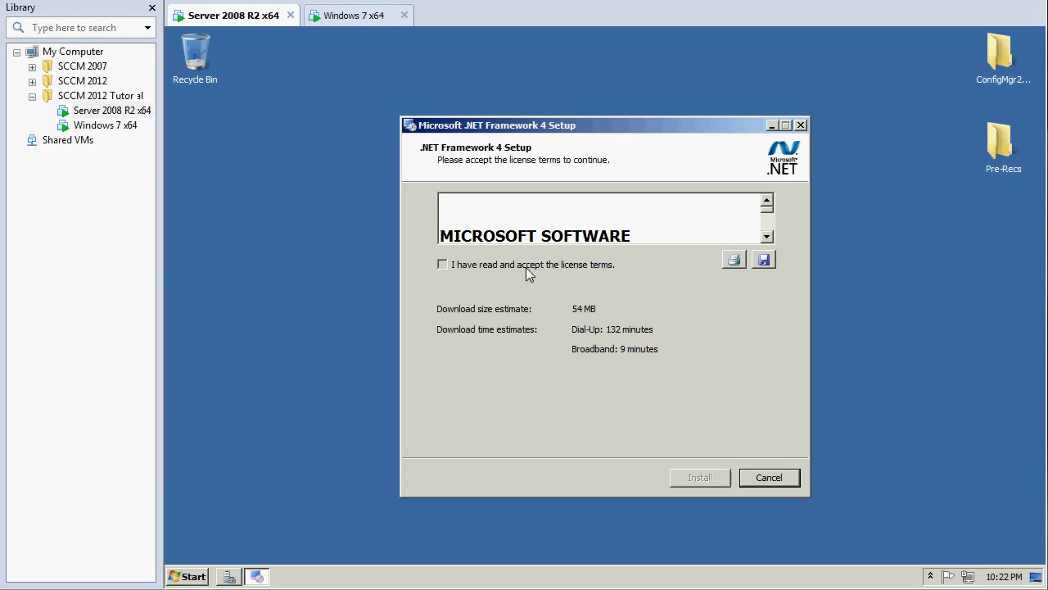
pyautogui.click(699, 476)
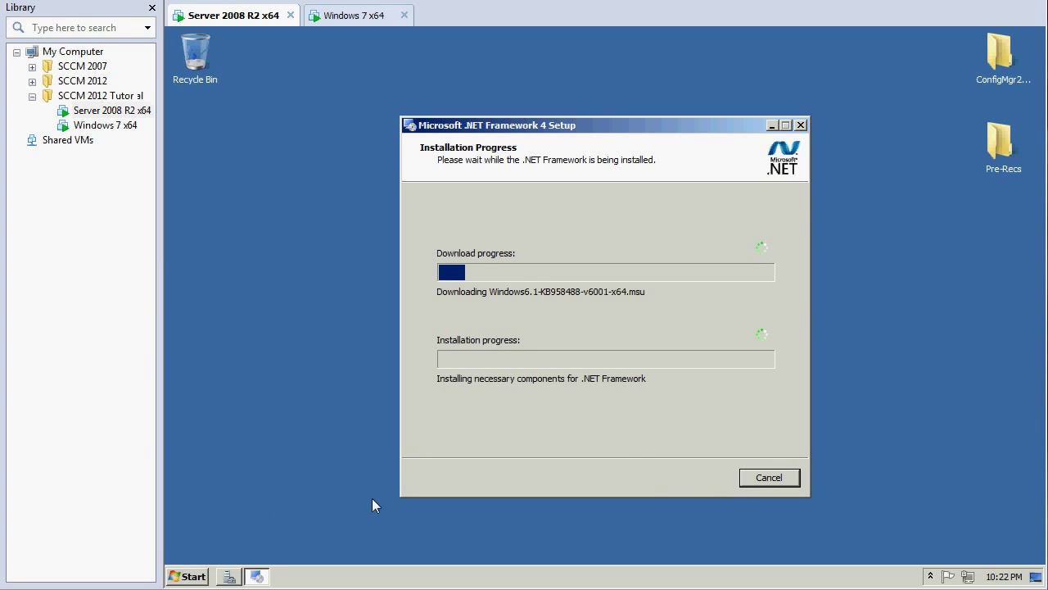
pyautogui.click(187, 577)
pyautogui.write('a')
pyautogui.press('BackSpace')
pyautogui.write('ads')
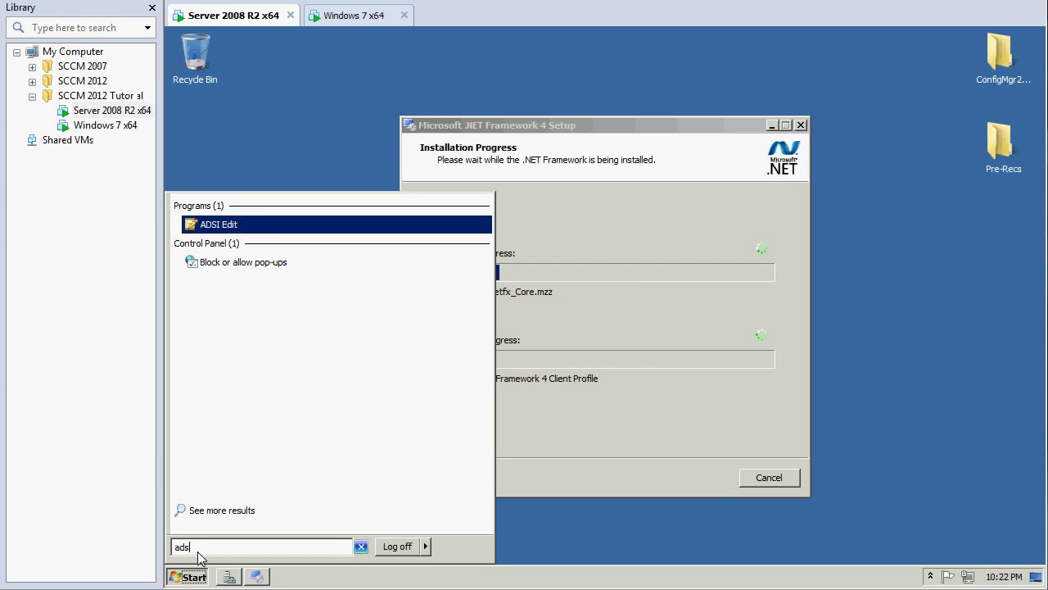
pyautogui.press('Return')
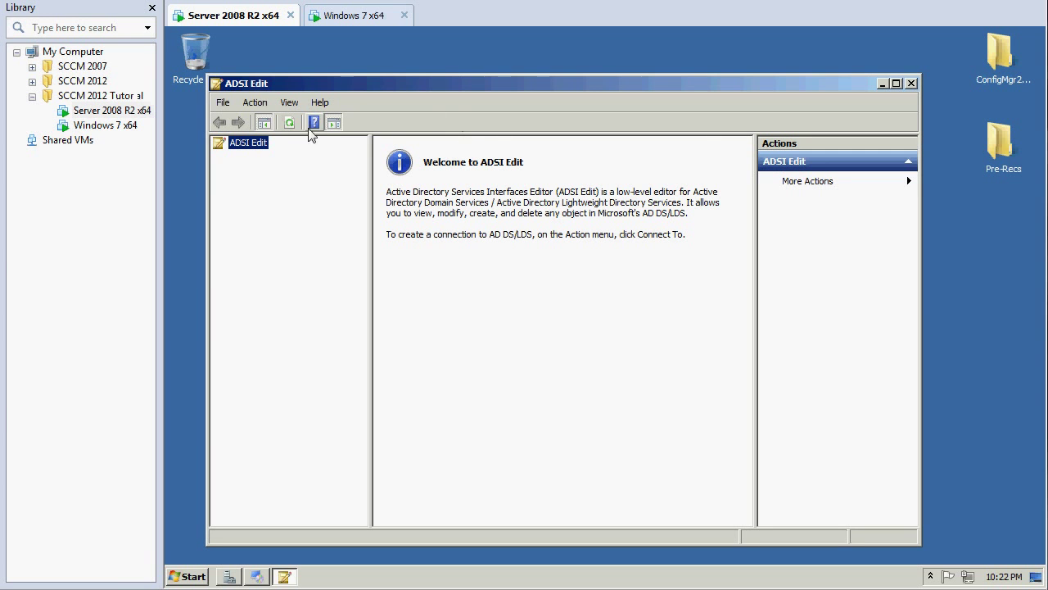
# - Connect ADSI Edit to the default naming context and open CN=System under DC=SCCM,DC=LOCAL
pyautogui.click(269, 104)
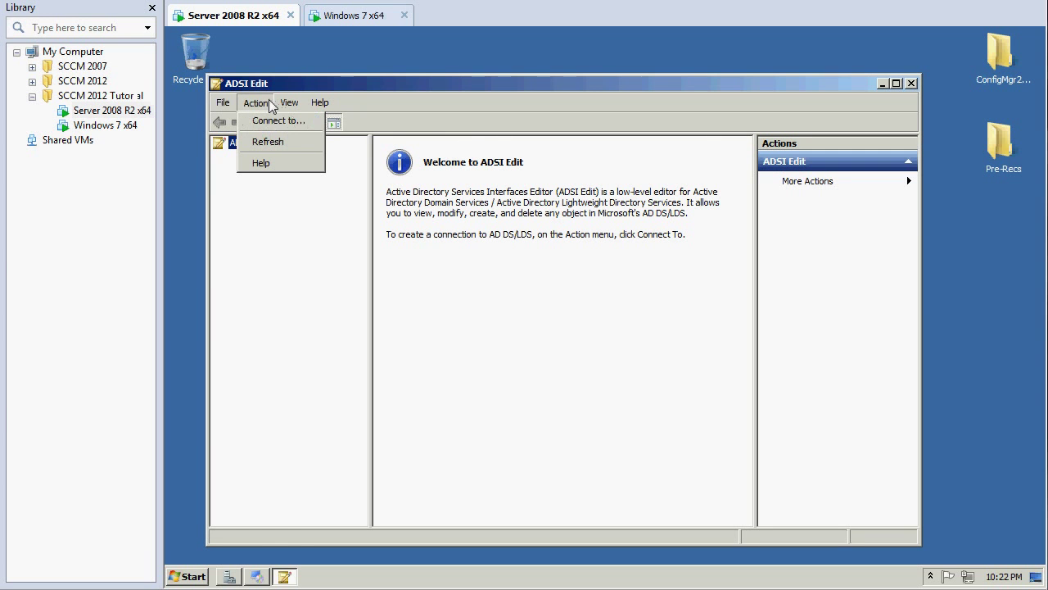
pyautogui.click(270, 123)
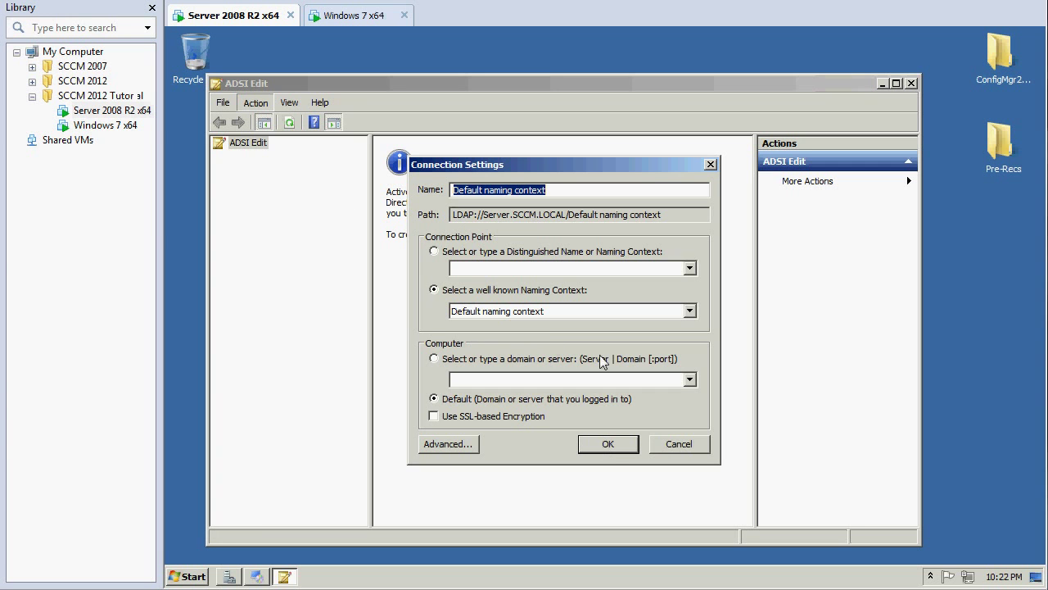
pyautogui.click(609, 443)
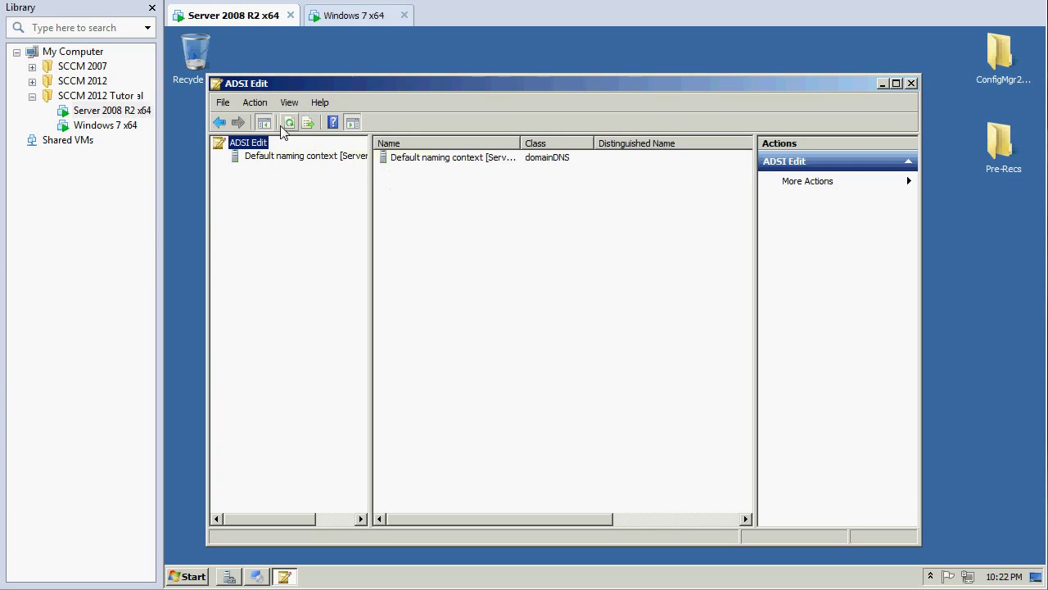
pyautogui.click(258, 157)
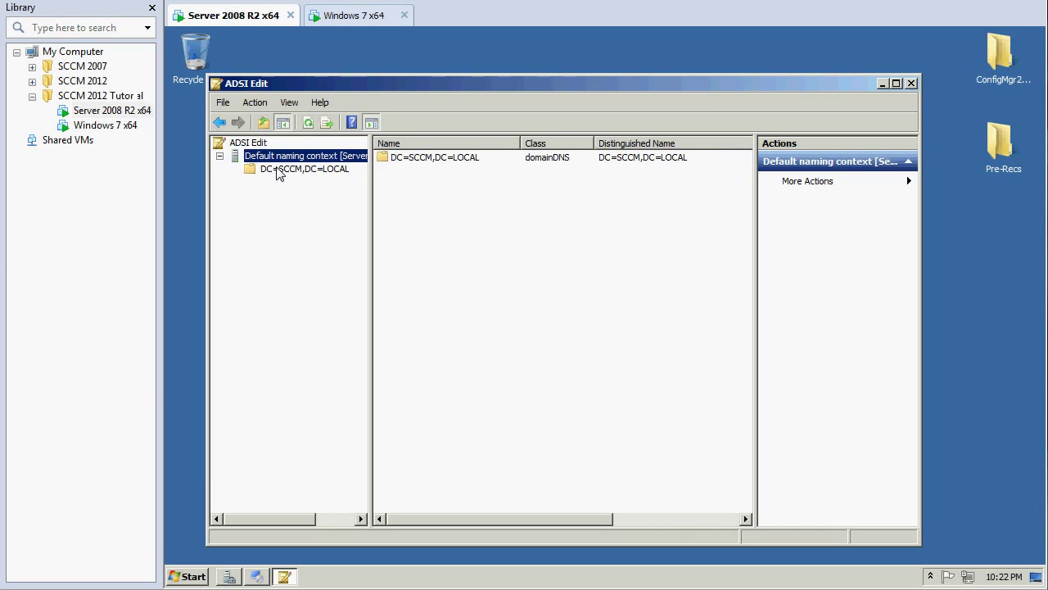
pyautogui.click(278, 170)
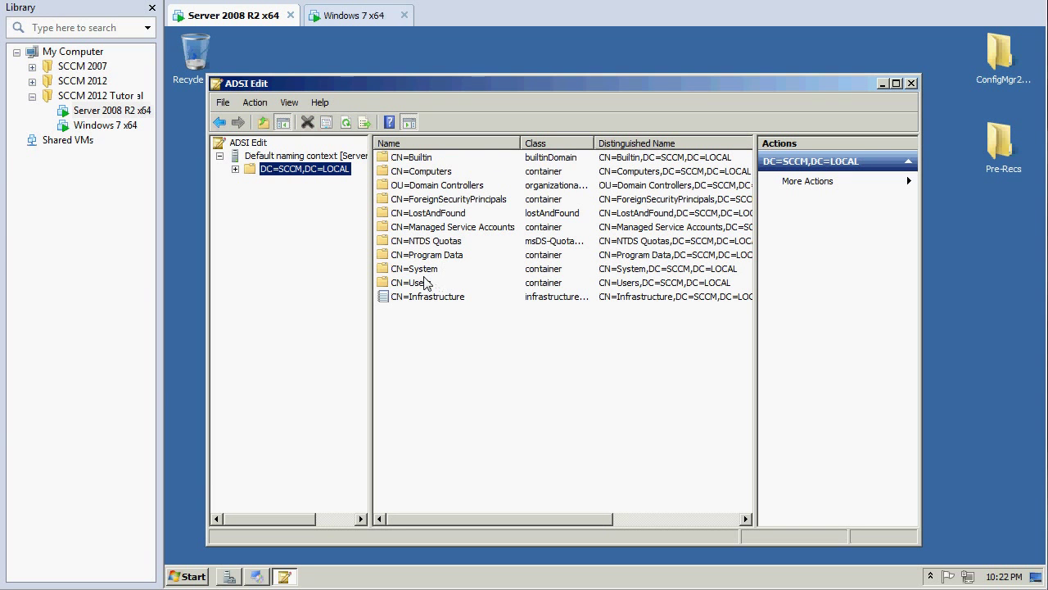
pyautogui.doubleClick(415, 271)
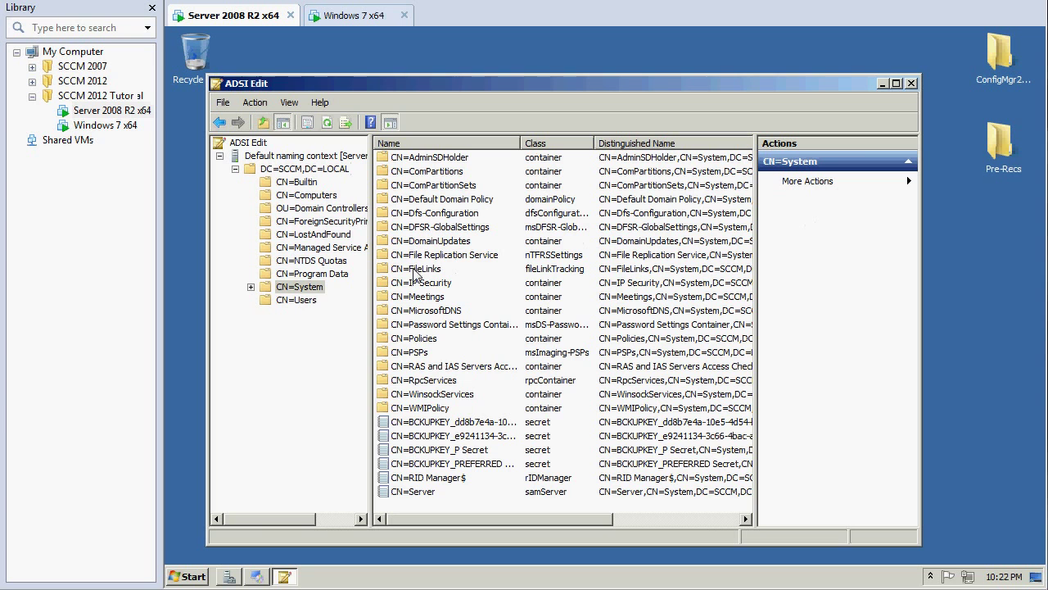
# - Create a new container object named 'System Mangement' inside CN=System
pyautogui.rightClick(307, 291)
pyautogui.moveTo(372, 332)
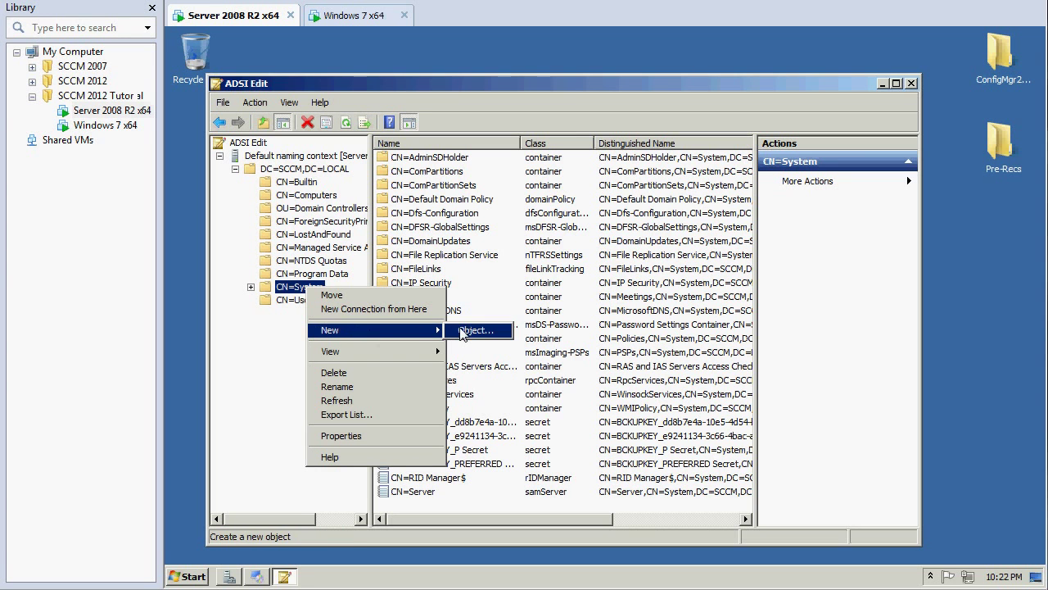
pyautogui.click(463, 330)
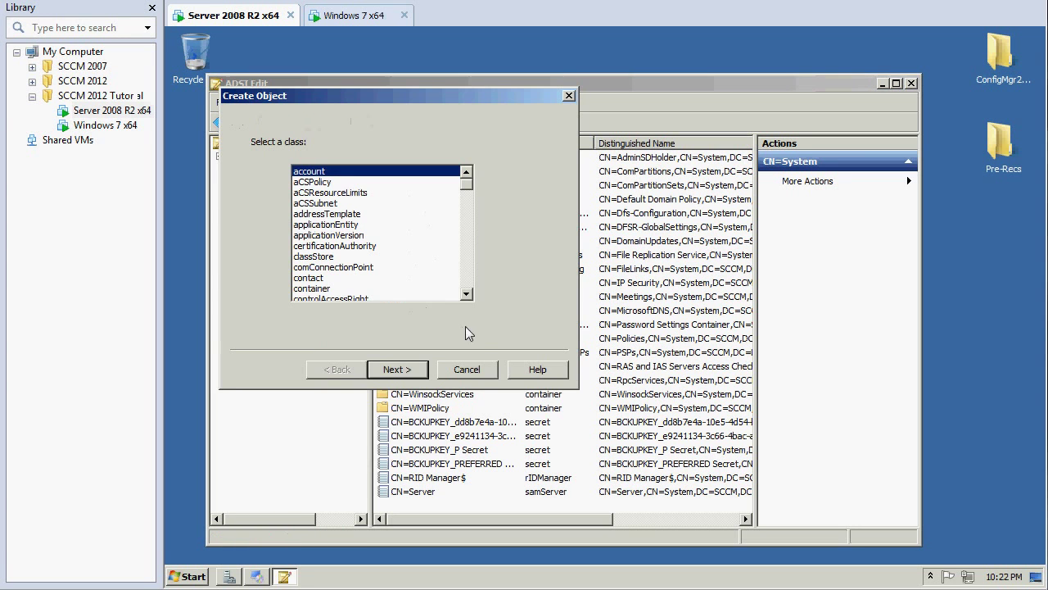
pyautogui.click(315, 289)
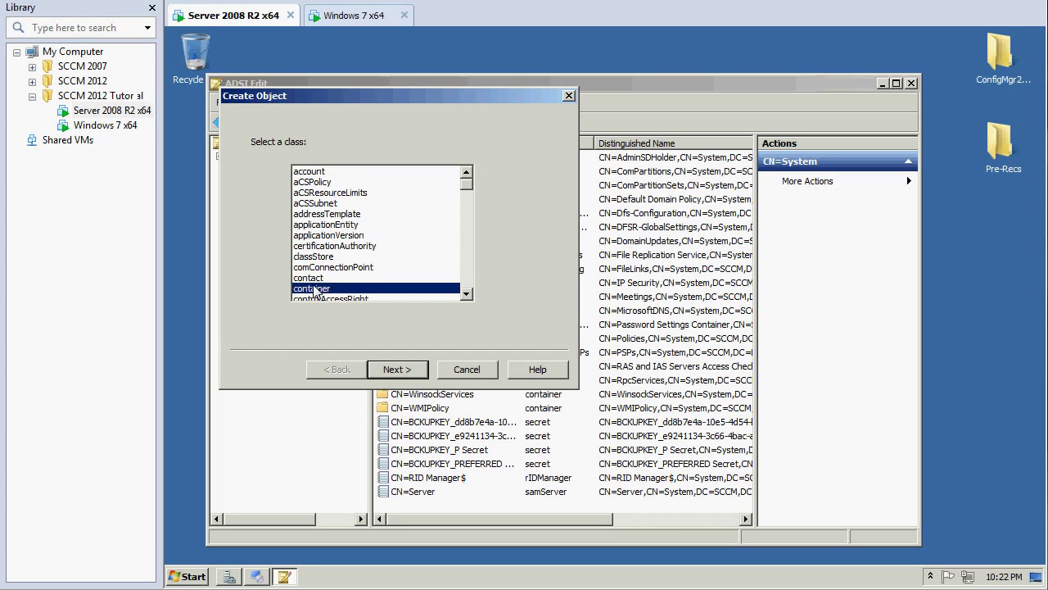
pyautogui.click(397, 369)
pyautogui.write('System ')
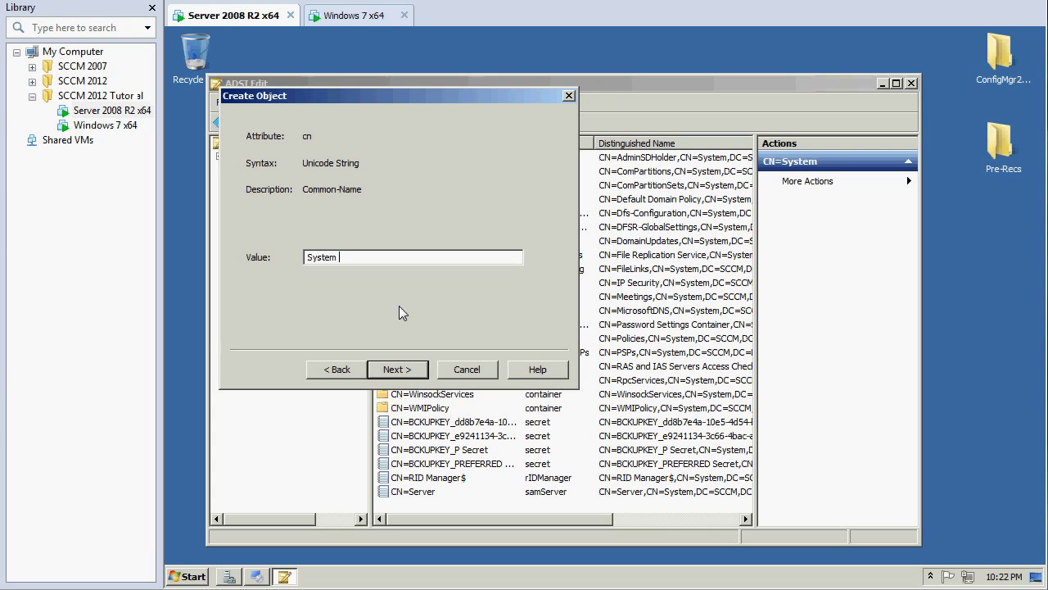
pyautogui.write('Mangement')
pyautogui.press('Return')
pyautogui.click(401, 370)
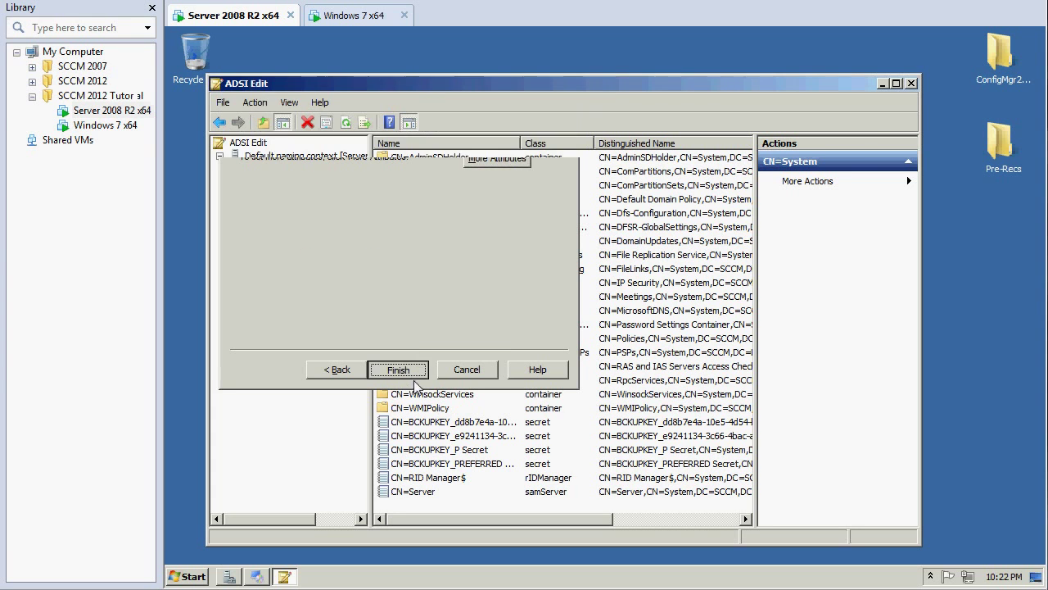
# - Open System Mangement's Security properties and begin adding an account, adjusting the searchable object types
pyautogui.click(429, 422)
pyautogui.rightClick(429, 421)
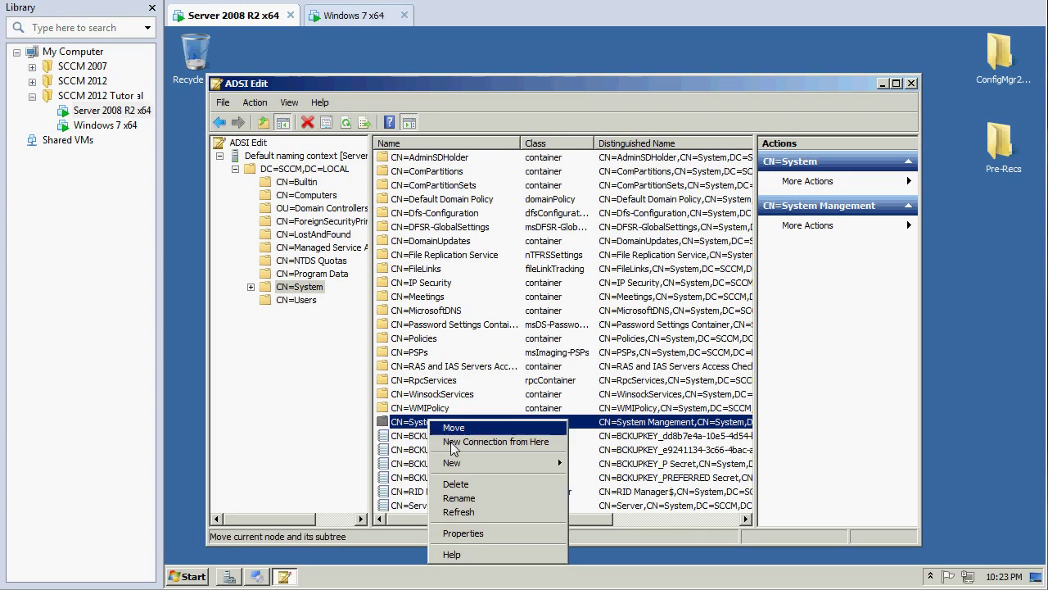
pyautogui.click(473, 534)
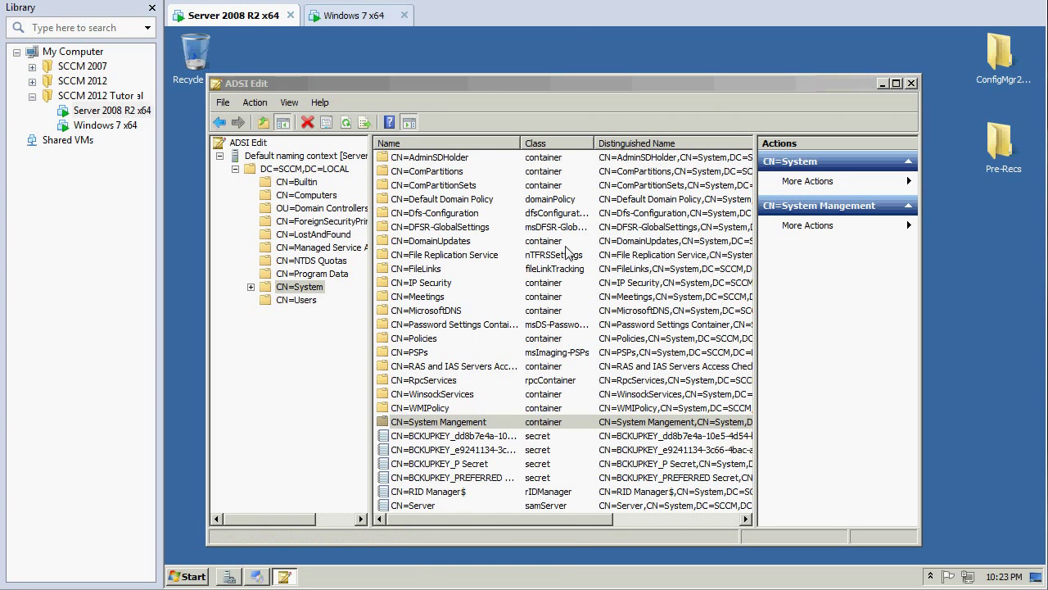
pyautogui.click(504, 160)
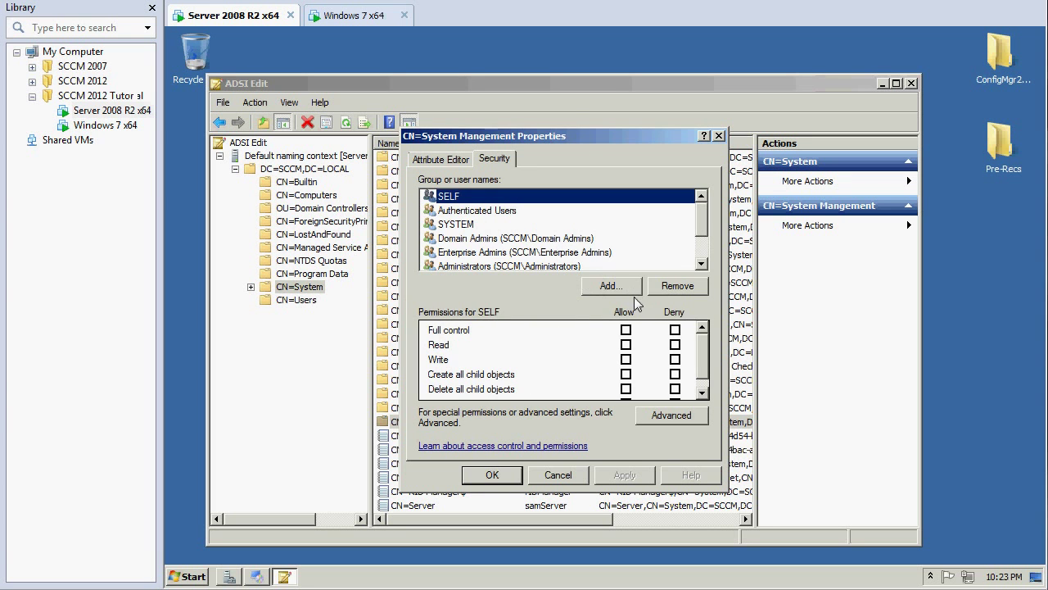
pyautogui.click(624, 288)
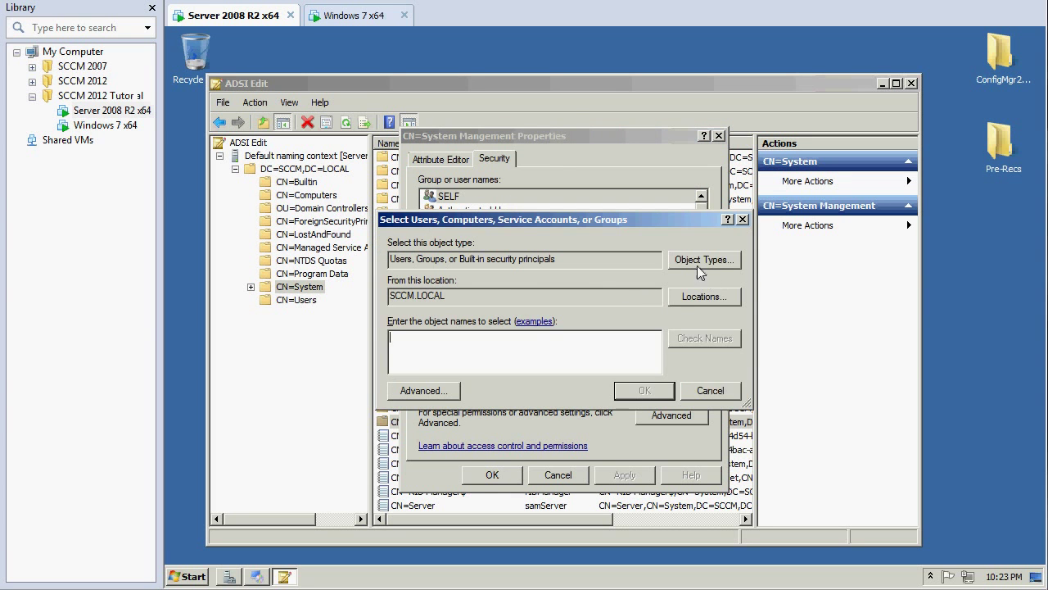
pyautogui.click(696, 264)
pyautogui.click(665, 405)
# - Find the SERVER computer account (SCCM\SERVER$) and add it to the permissions list
pyautogui.click(507, 361)
pyautogui.write('se')
pyautogui.click(704, 339)
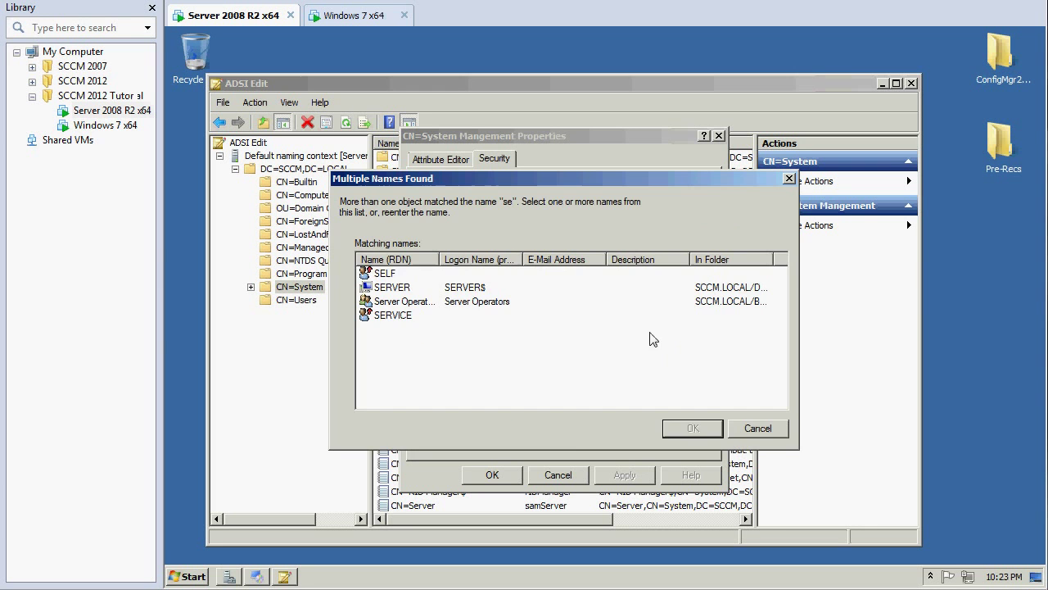
pyautogui.click(388, 288)
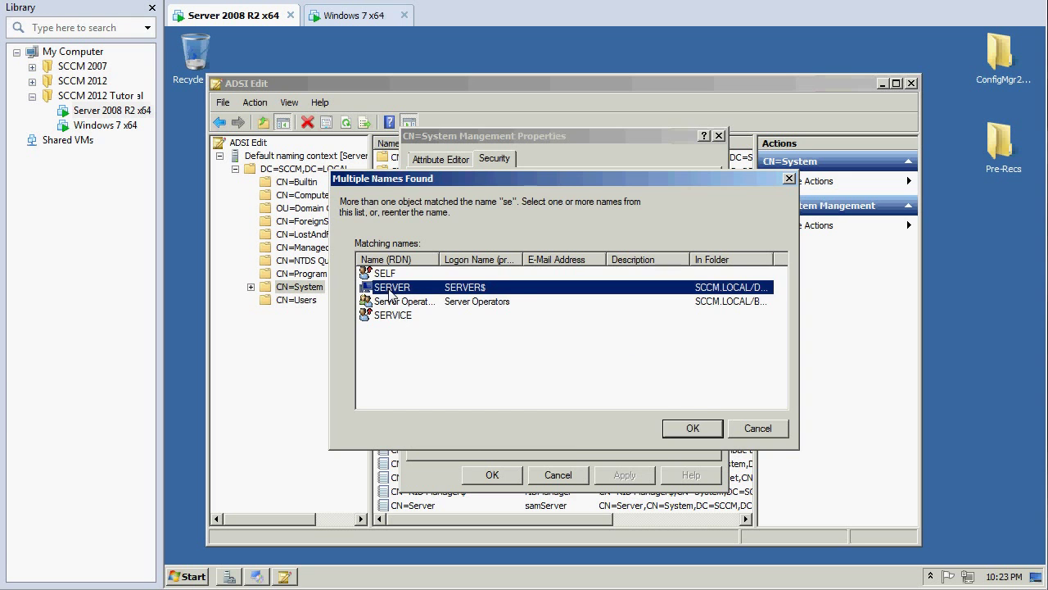
pyautogui.doubleClick(388, 287)
pyautogui.click(644, 391)
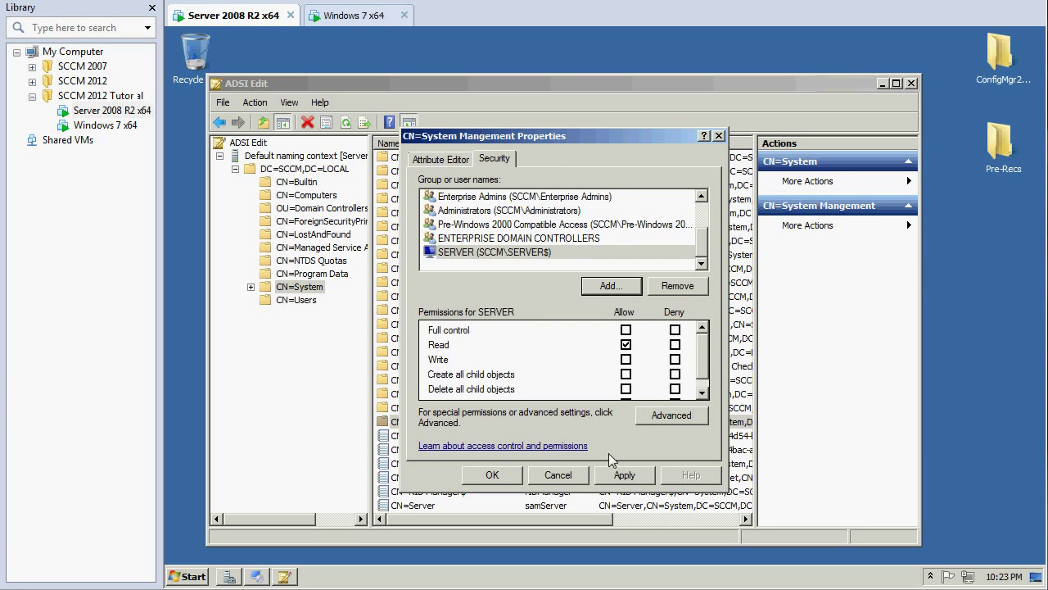
# - Allow Full control for SERVER and apply the permissions
pyautogui.click(626, 330)
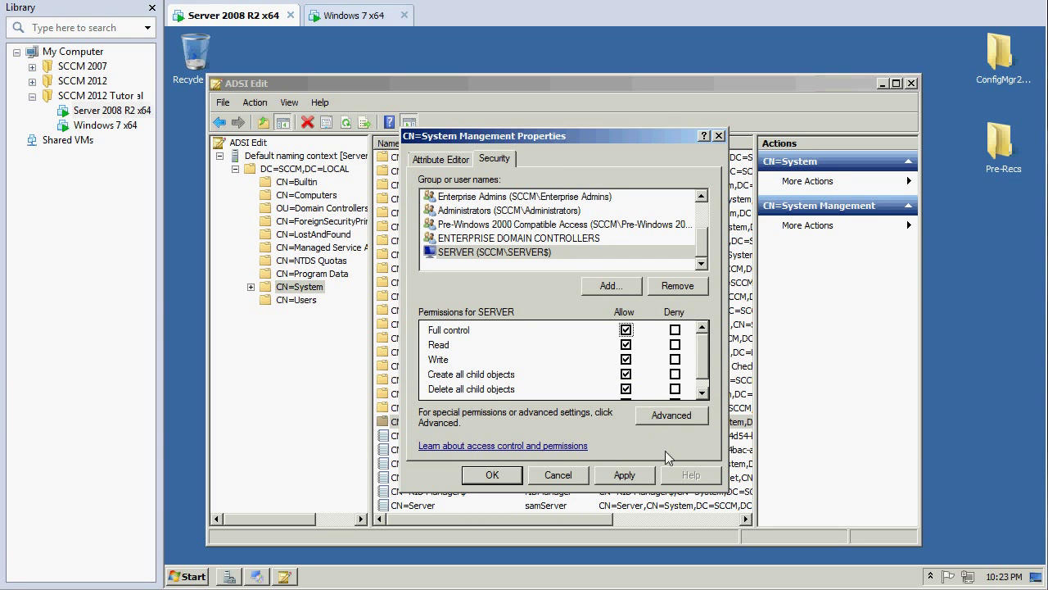
pyautogui.click(632, 480)
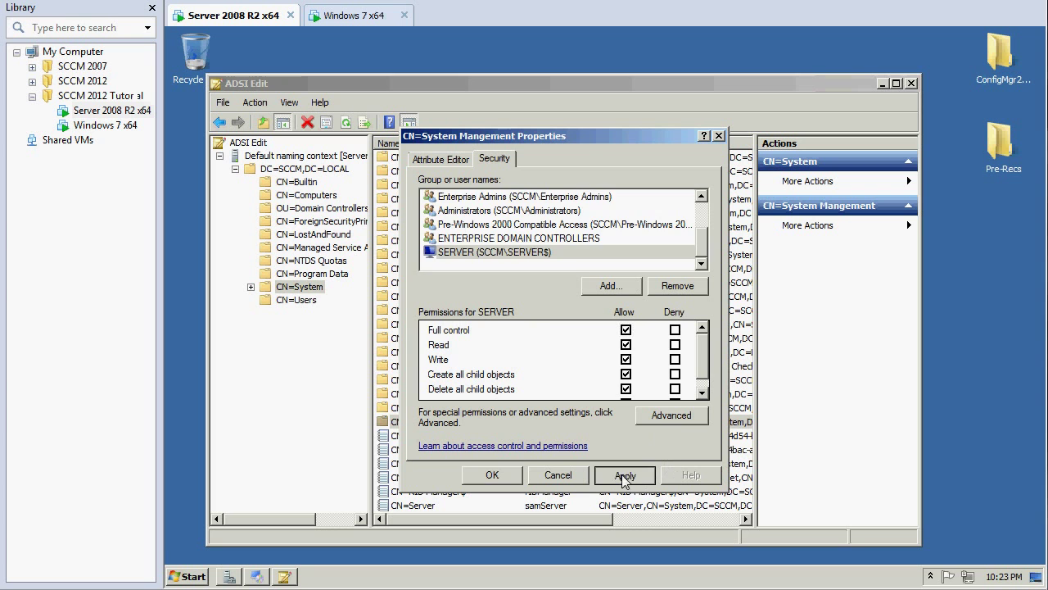
pyautogui.click(670, 415)
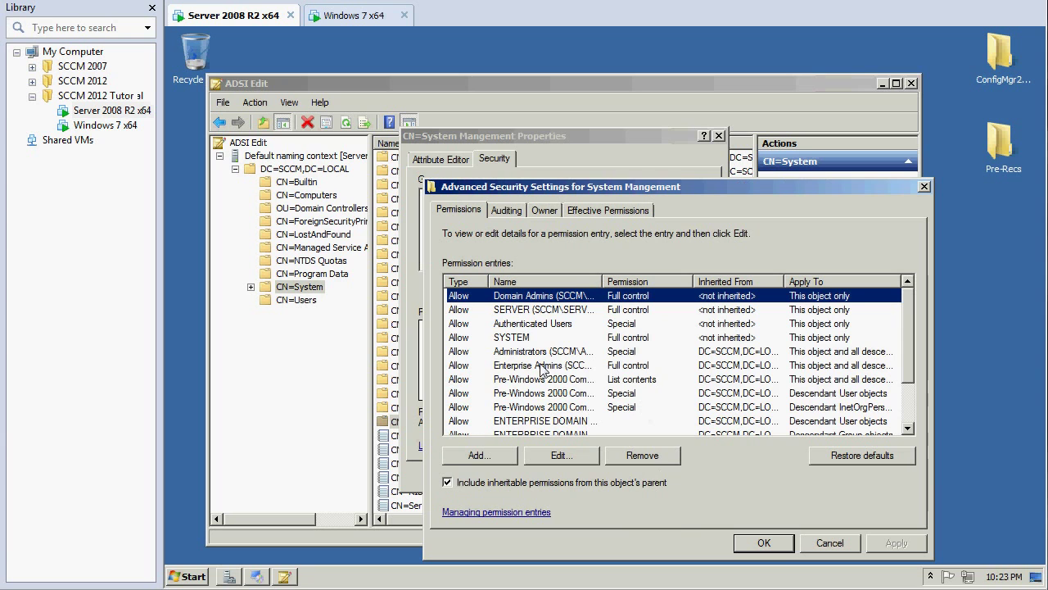
# - Make the SYSTEM permission apply to this object and all descendant objects, then apply and close the properties
pyautogui.click(524, 339)
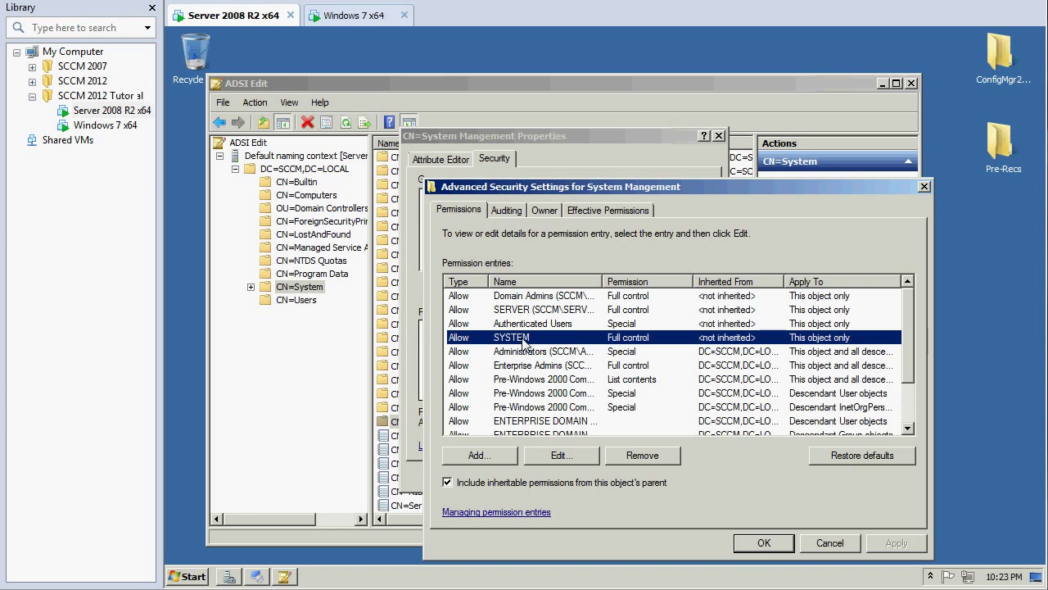
pyautogui.doubleClick(524, 339)
pyautogui.click(590, 268)
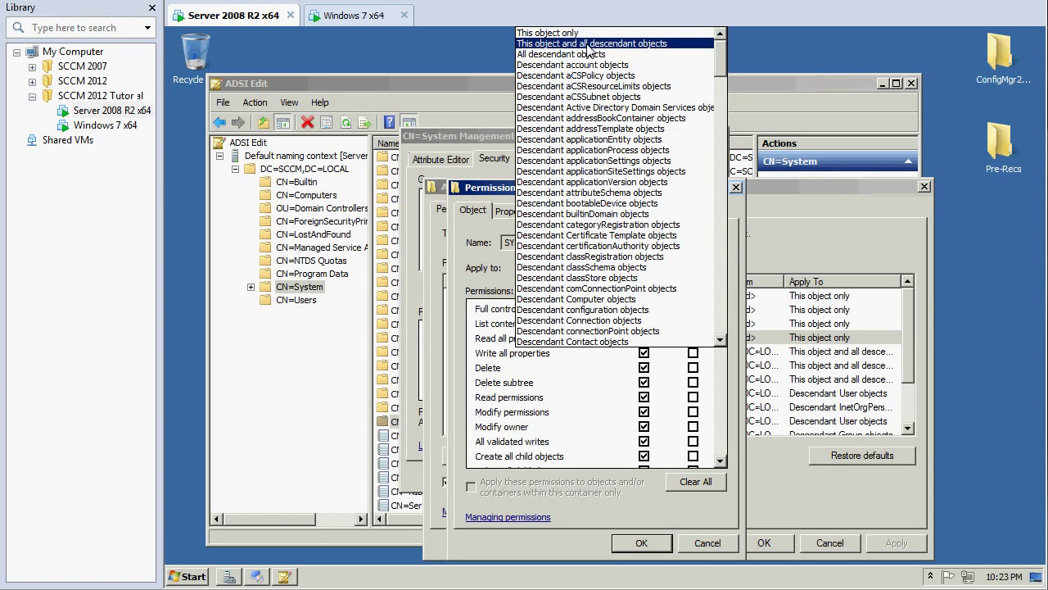
pyautogui.click(591, 43)
pyautogui.click(641, 542)
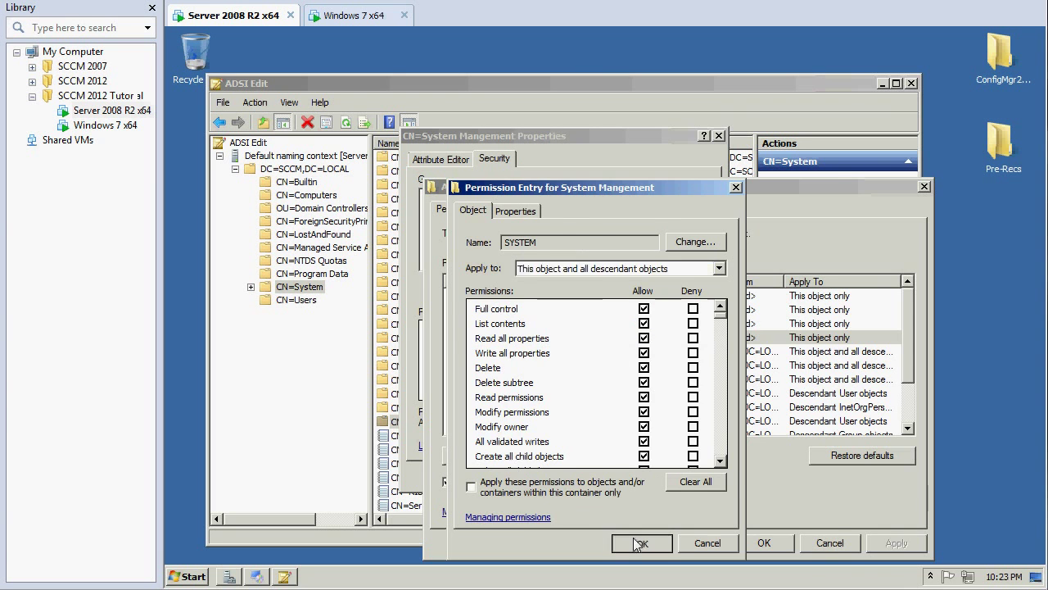
pyautogui.click(891, 543)
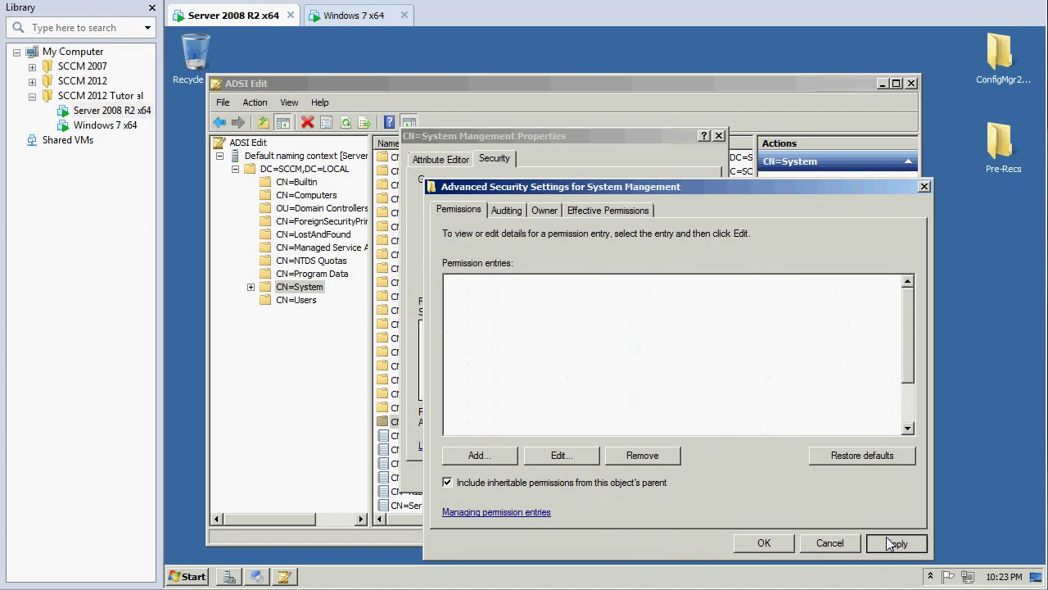
pyautogui.click(767, 543)
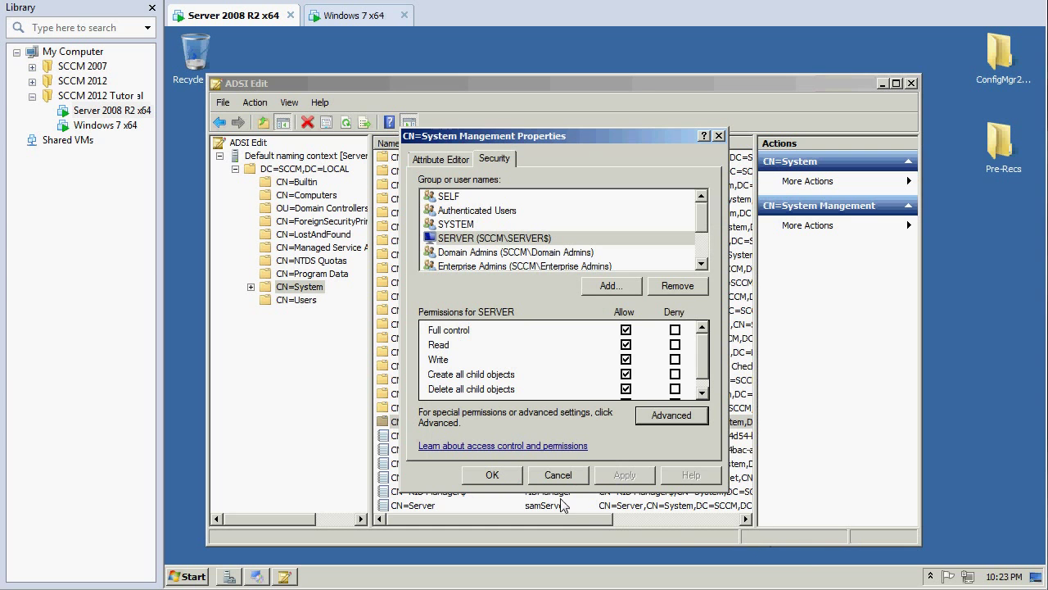
pyautogui.click(492, 476)
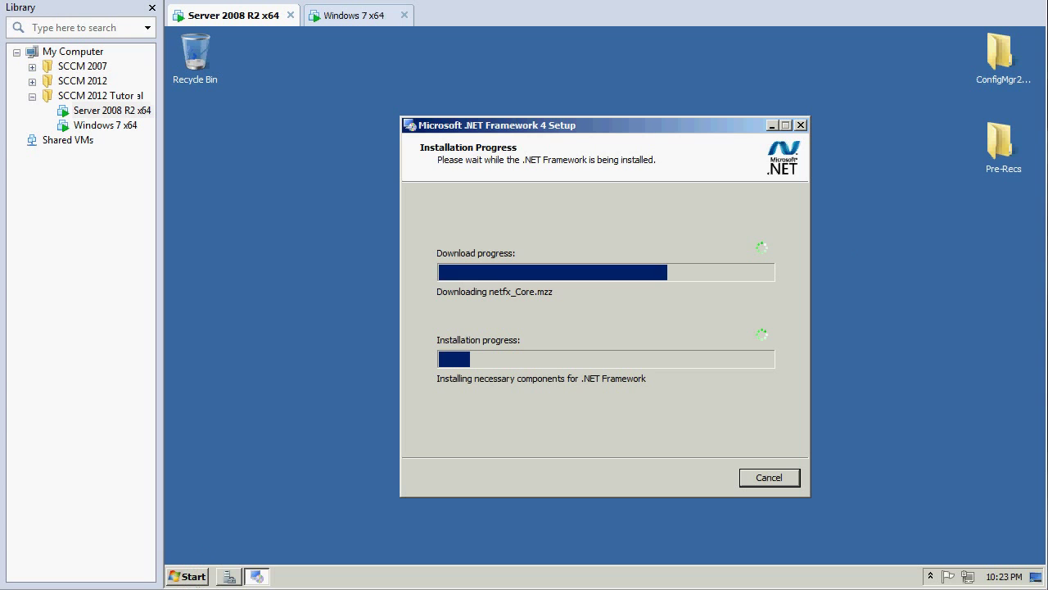
# - Select the ConfigMgr2012 trial media folder on the desktop while .NET setup keeps downloading
pyautogui.click(1001, 143)
pyautogui.click(999, 55)
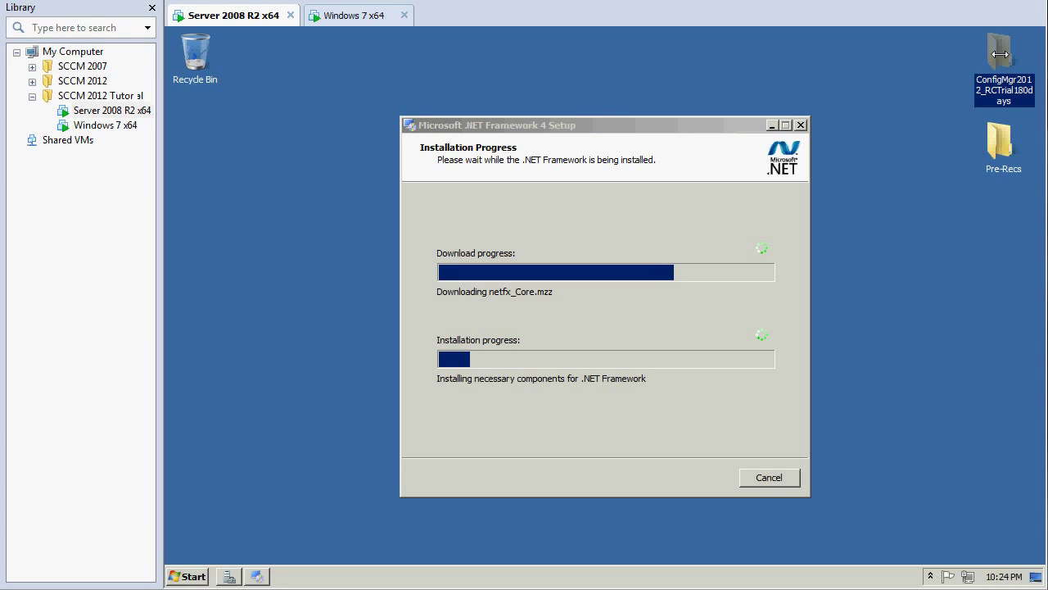
# - Browse to ConfigMgr2012_RCTrial180days\SMSSETUP\BIN\X64 and select extadsch
pyautogui.doubleClick(1000, 54)
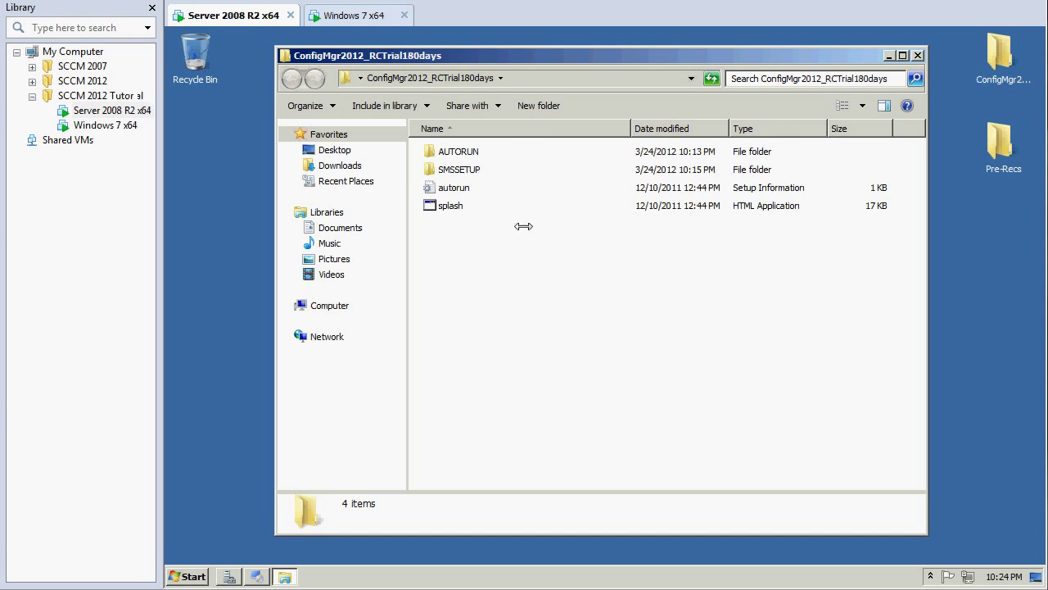
pyautogui.moveTo(465, 168)
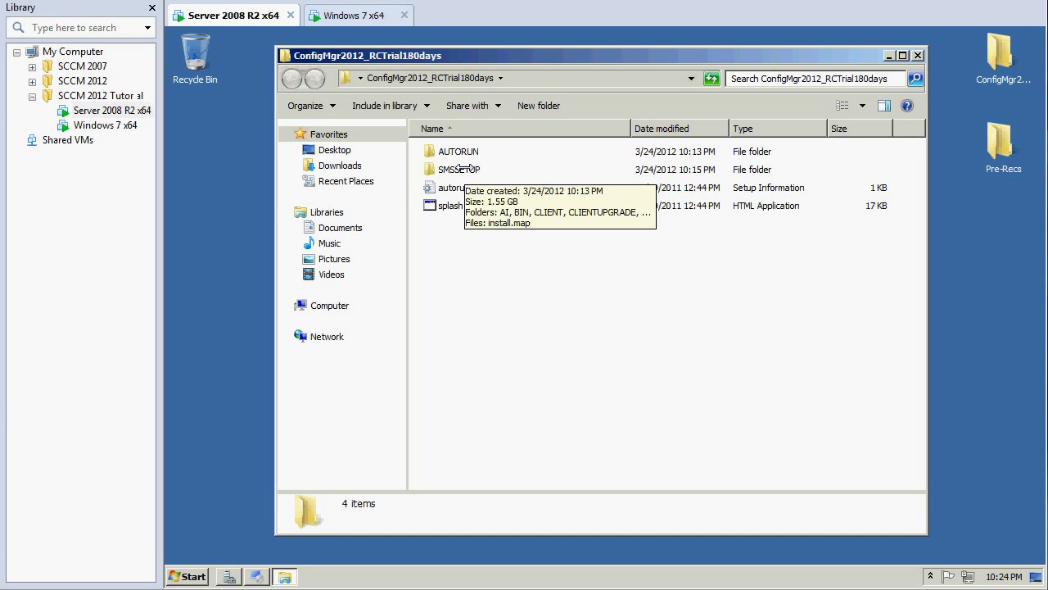
pyautogui.doubleClick(464, 169)
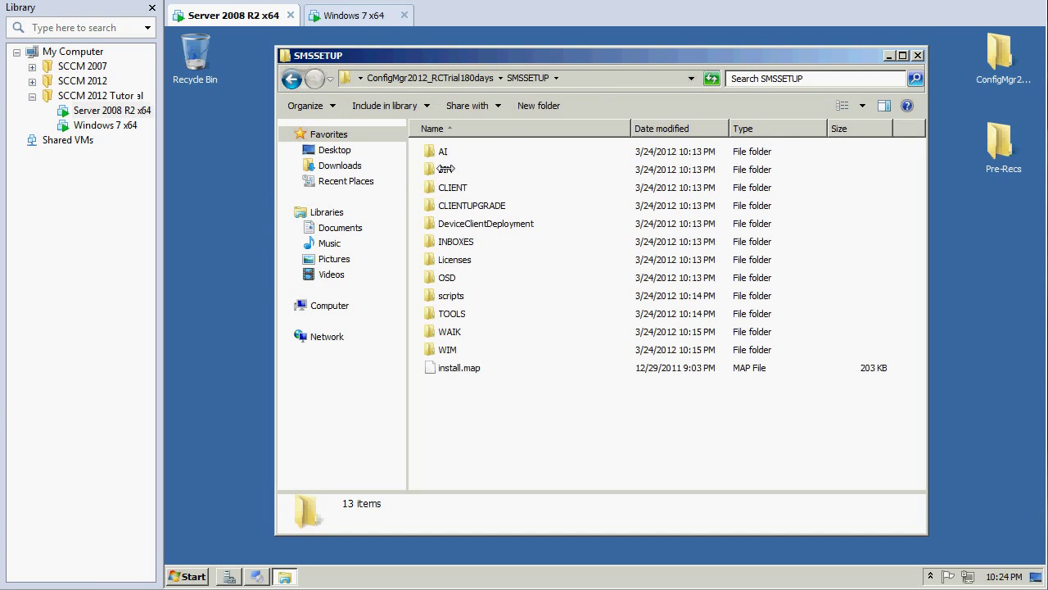
pyautogui.doubleClick(447, 169)
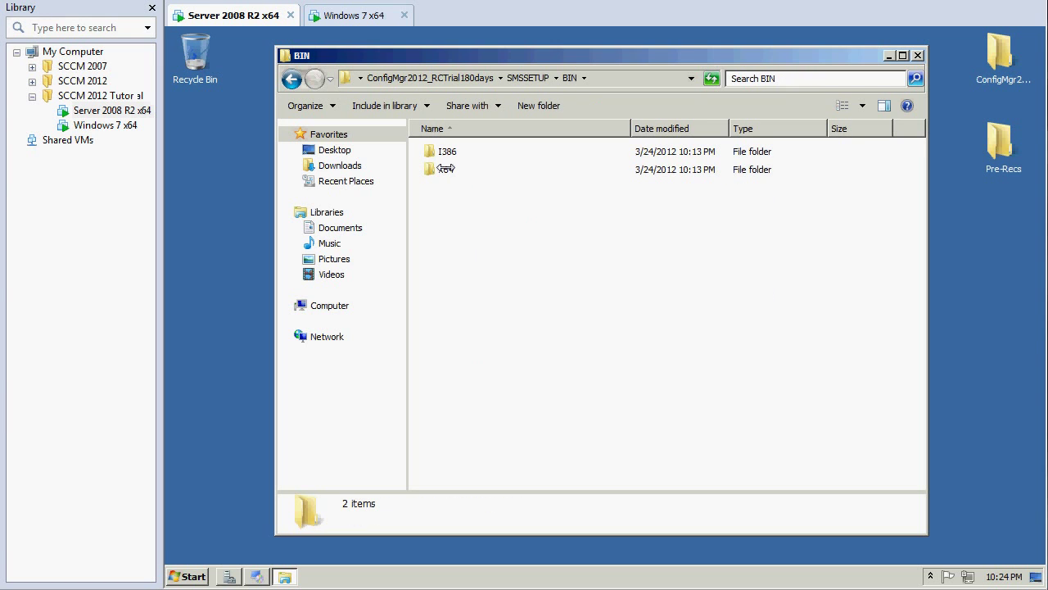
pyautogui.moveTo(447, 169)
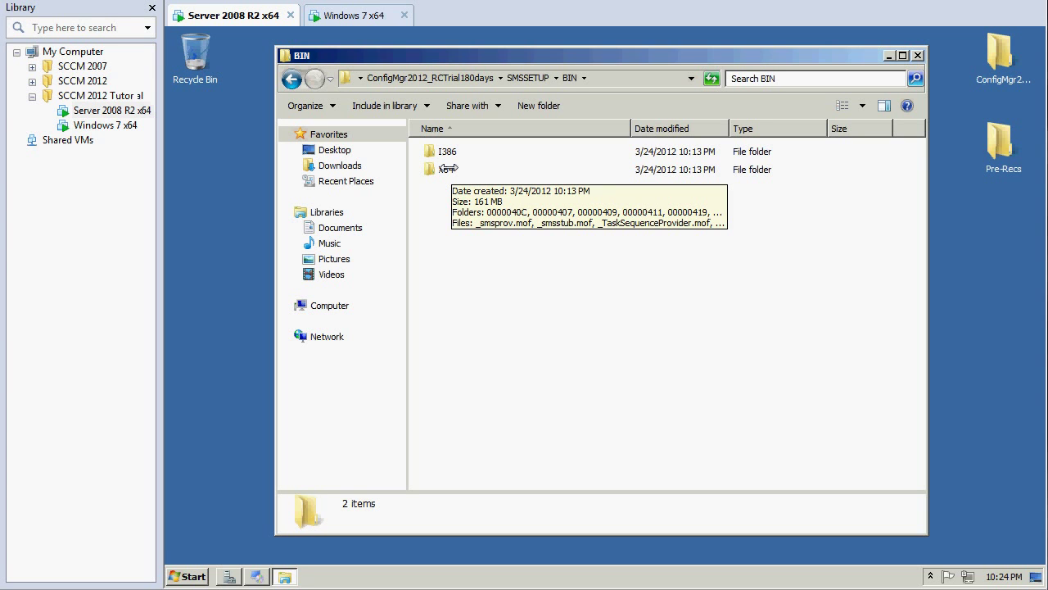
pyautogui.doubleClick(448, 168)
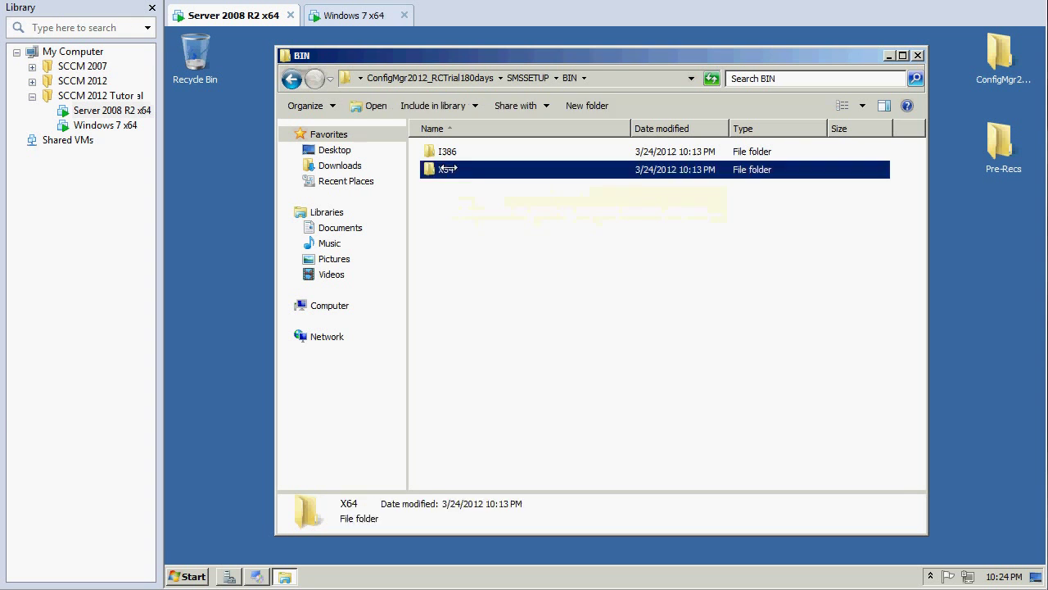
pyautogui.scroll(-1, 466, 372)
pyautogui.scroll(-20, 467, 372)
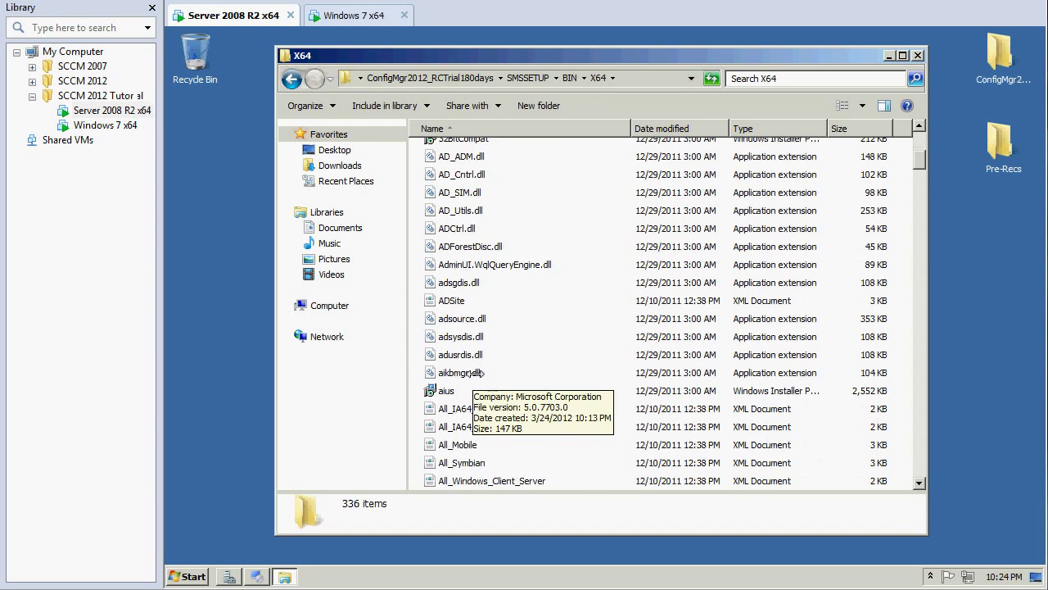
pyautogui.scroll(-6, 535, 336)
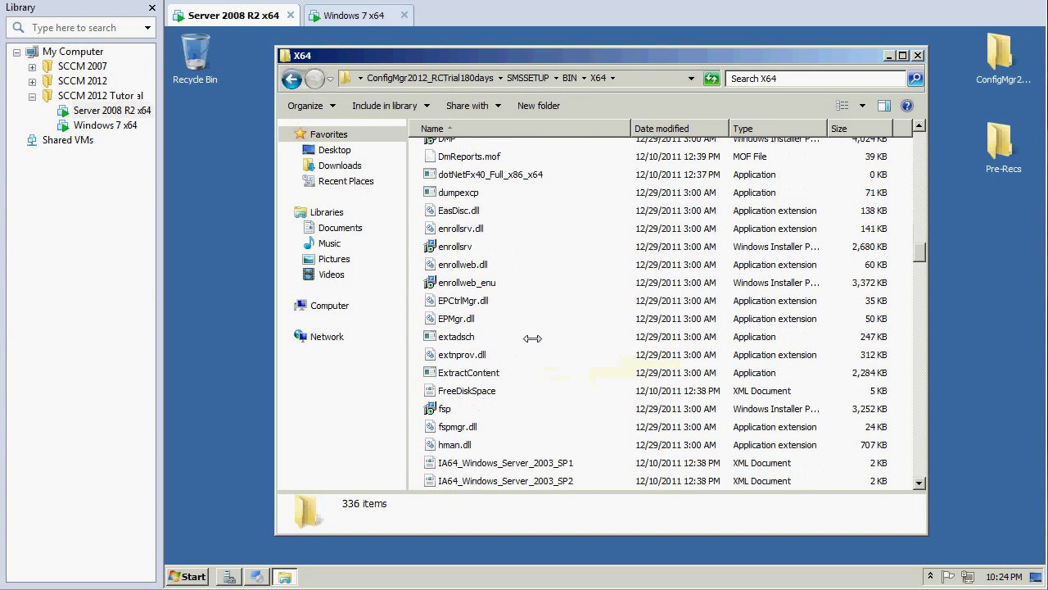
pyautogui.click(440, 335)
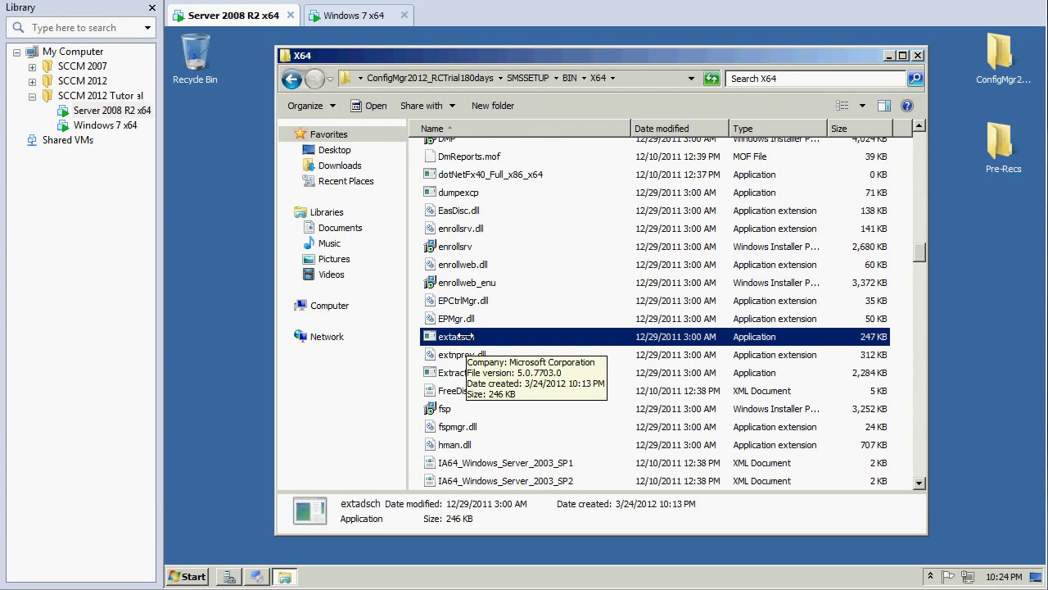
# - Run extadsch as administrator to extend the Active Directory schema
pyautogui.rightClick(466, 336)
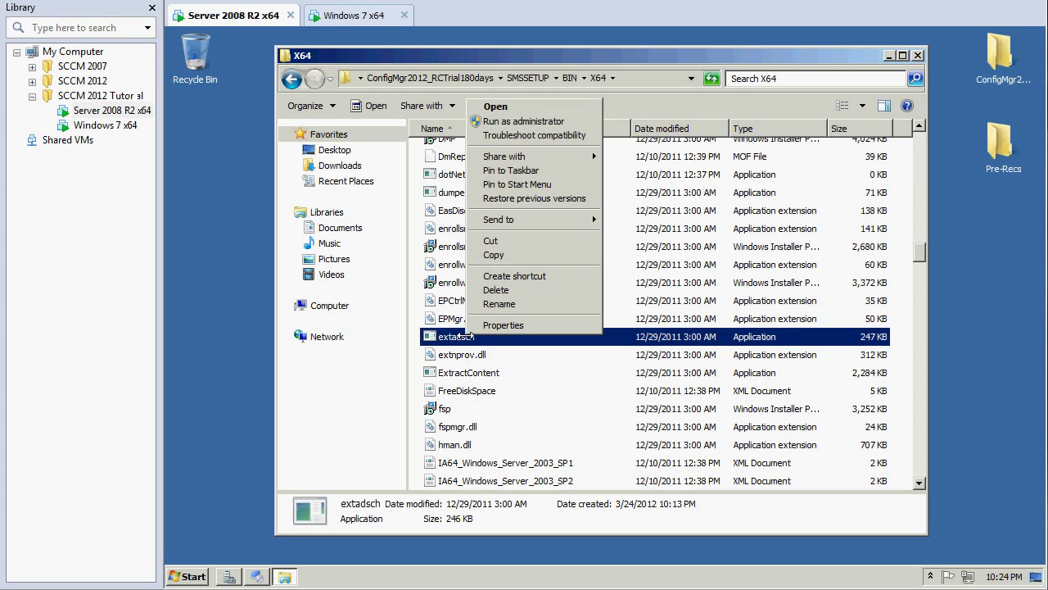
pyautogui.click(504, 121)
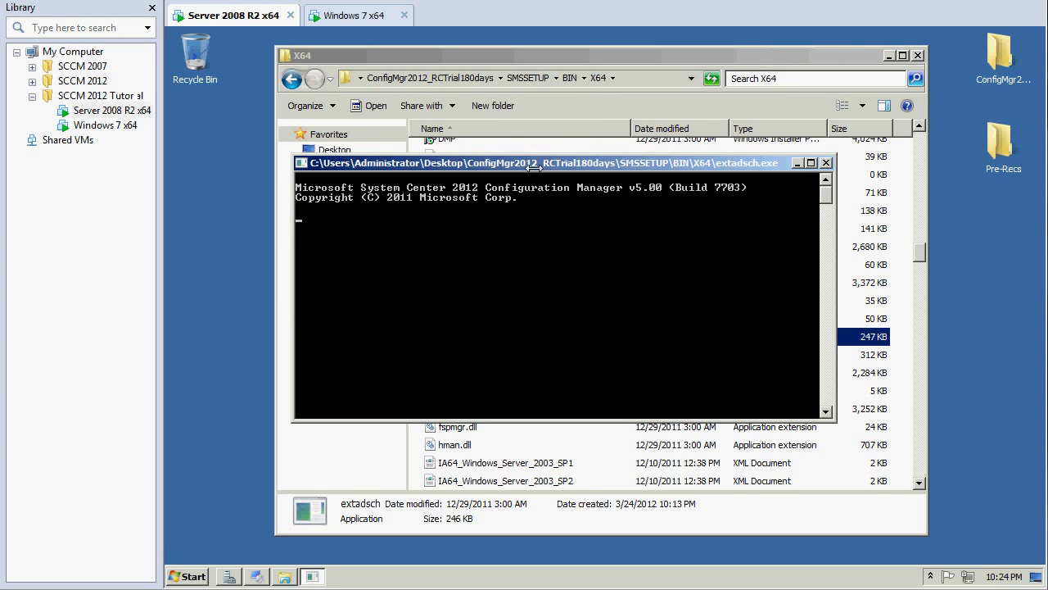
pyautogui.moveTo(538, 164); pyautogui.dragTo(513, 111)
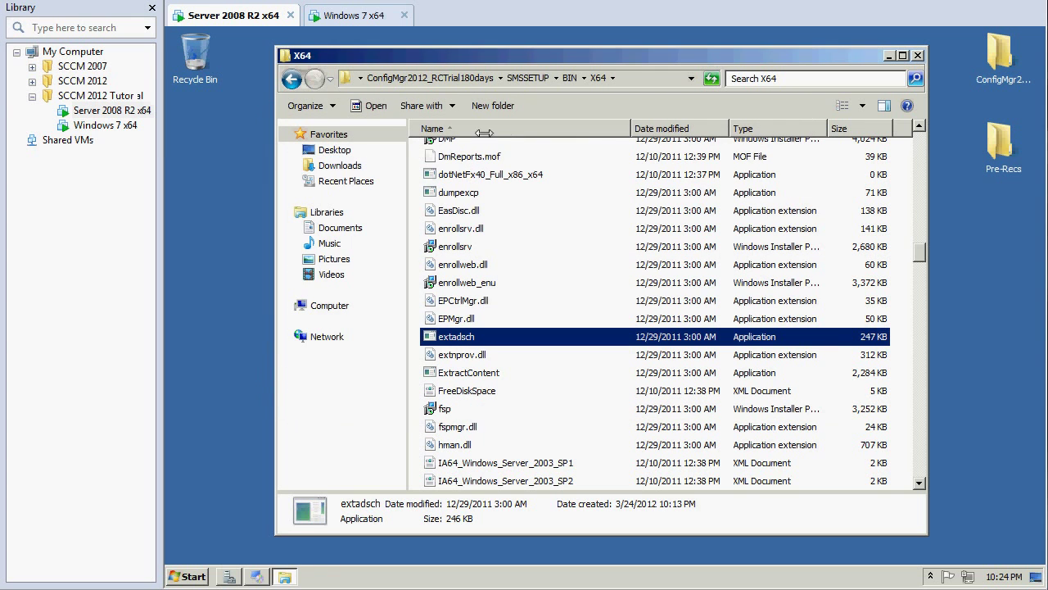
# - Open ExtADSch.txt on Local Disk (C:), confirm the schema extension succeeded, and close it
pyautogui.click(185, 576)
pyautogui.click(401, 325)
pyautogui.doubleClick(558, 171)
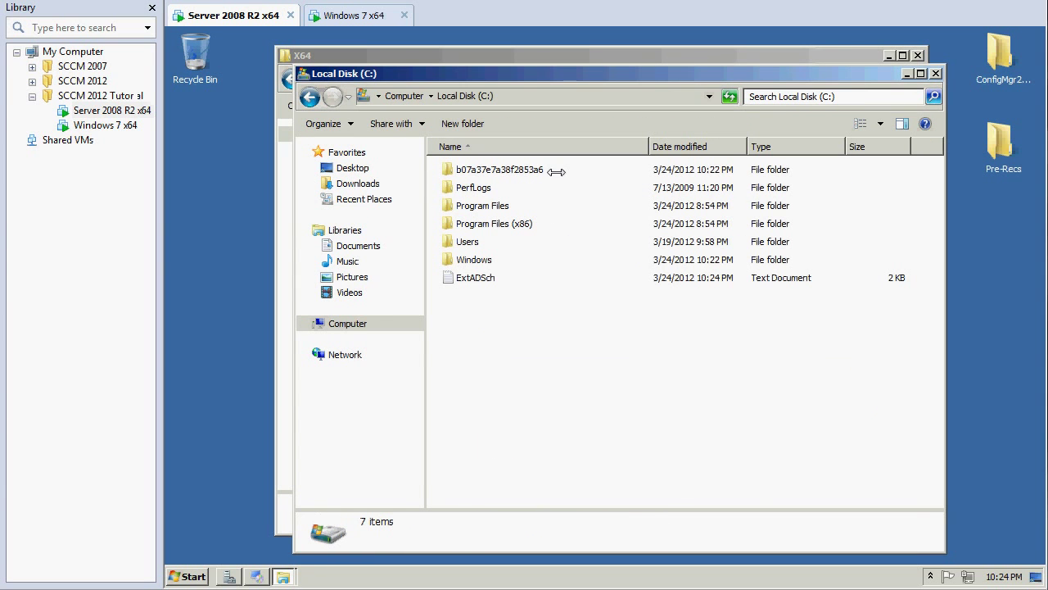
pyautogui.doubleClick(478, 277)
pyautogui.moveTo(659, 320); pyautogui.dragTo(178, 321)
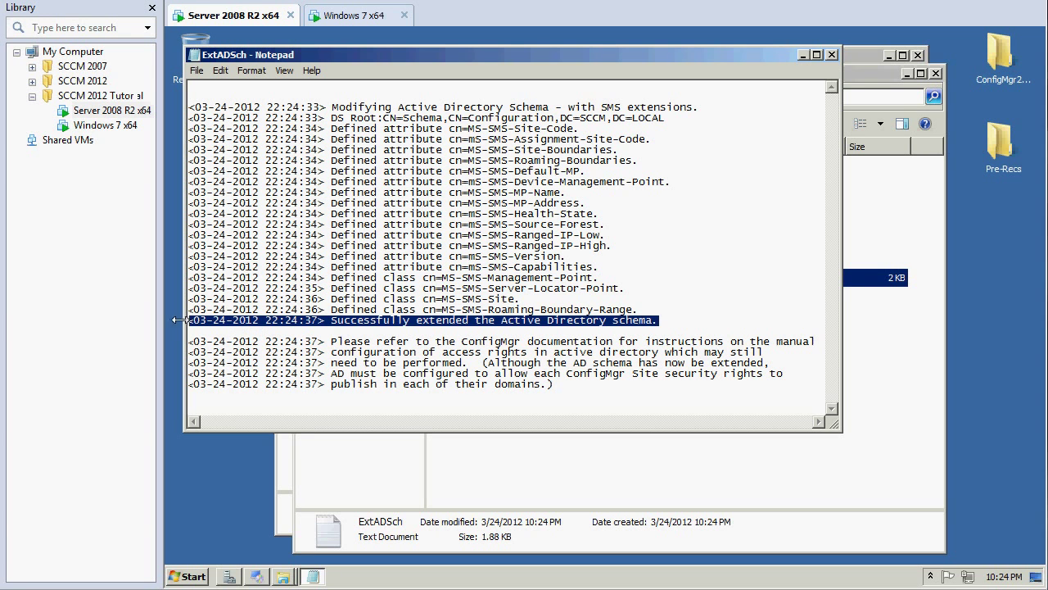
pyautogui.moveTo(332, 319); pyautogui.dragTo(660, 320)
pyautogui.click(832, 54)
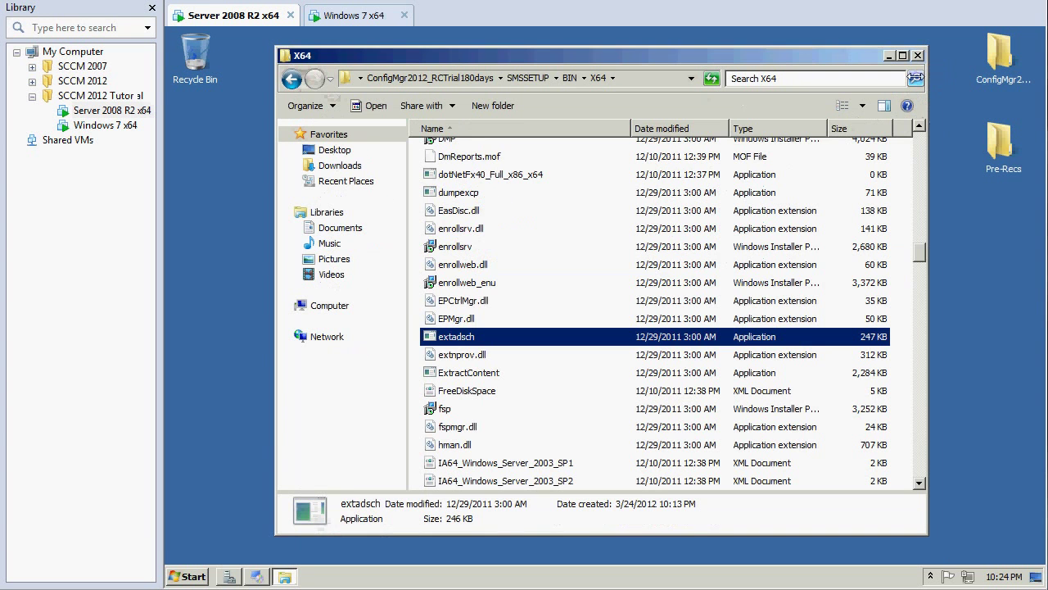
# - Close the X64 window, start Add Roles in Server Manager, and tick Web Server (IIS)
pyautogui.click(917, 54)
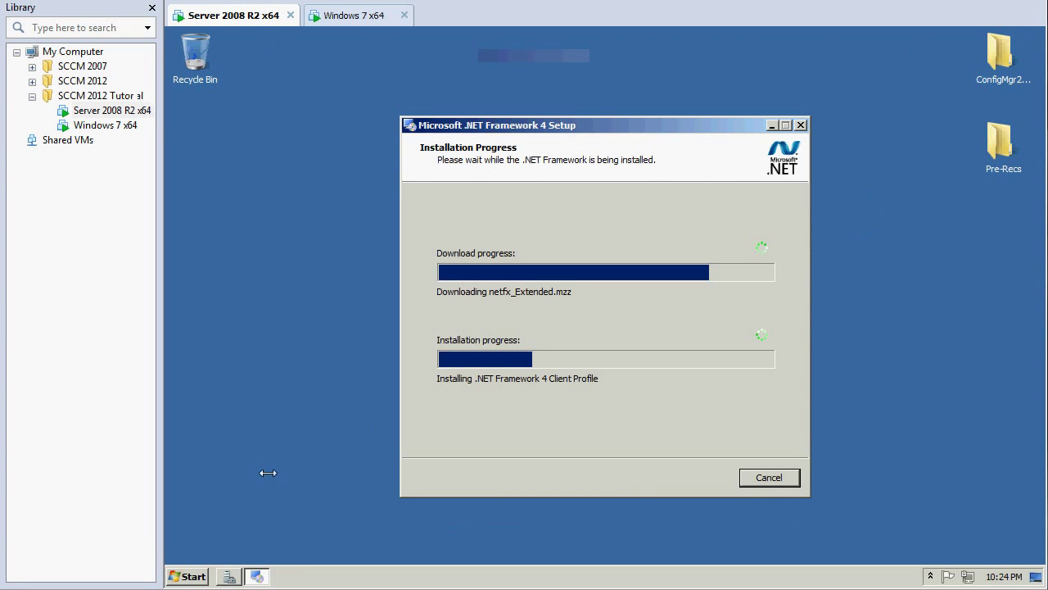
pyautogui.click(228, 557)
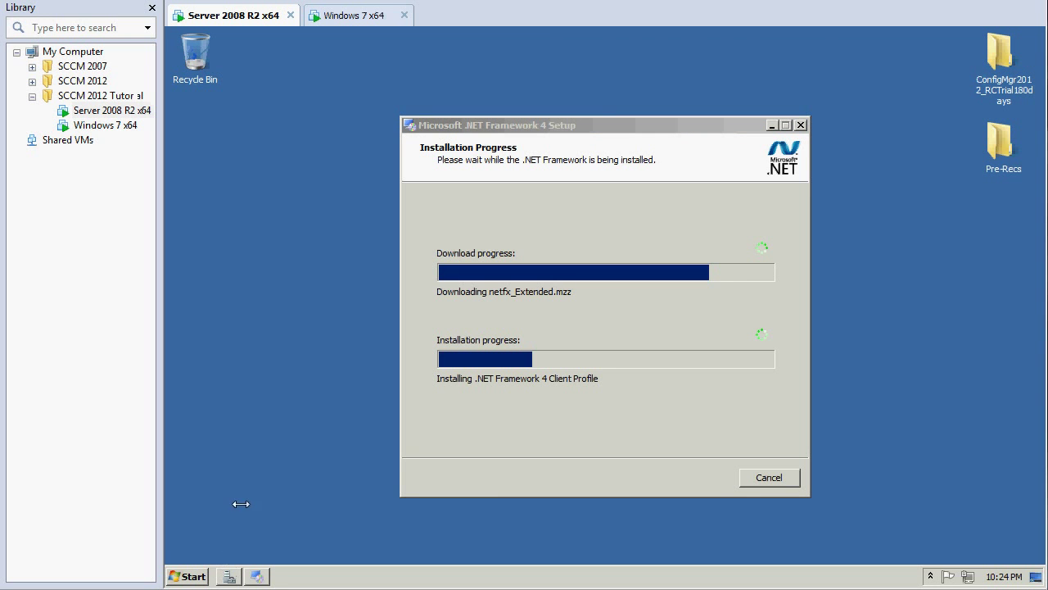
pyautogui.click(230, 576)
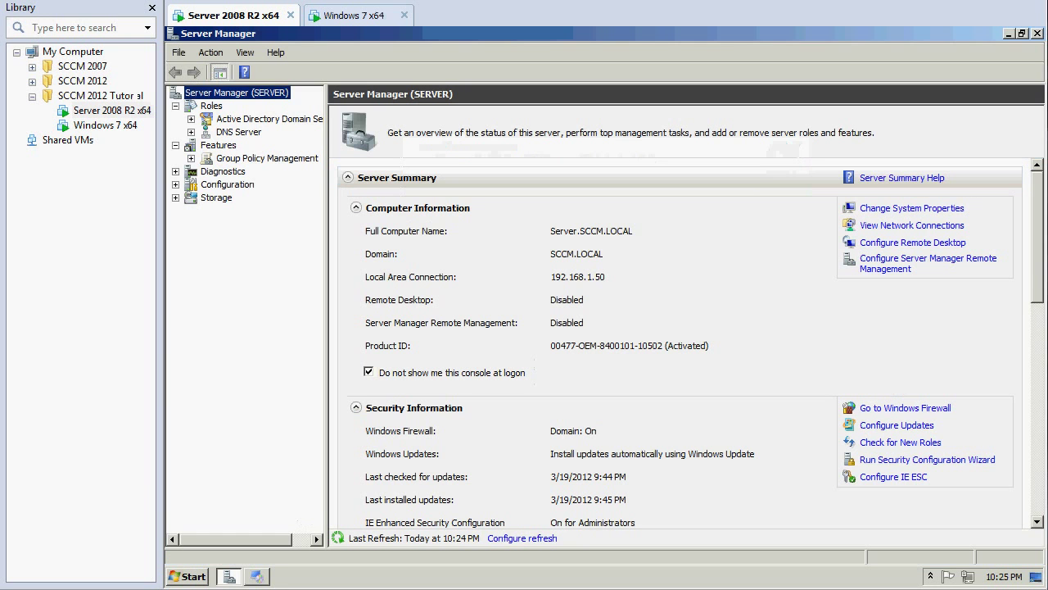
pyautogui.rightClick(203, 104)
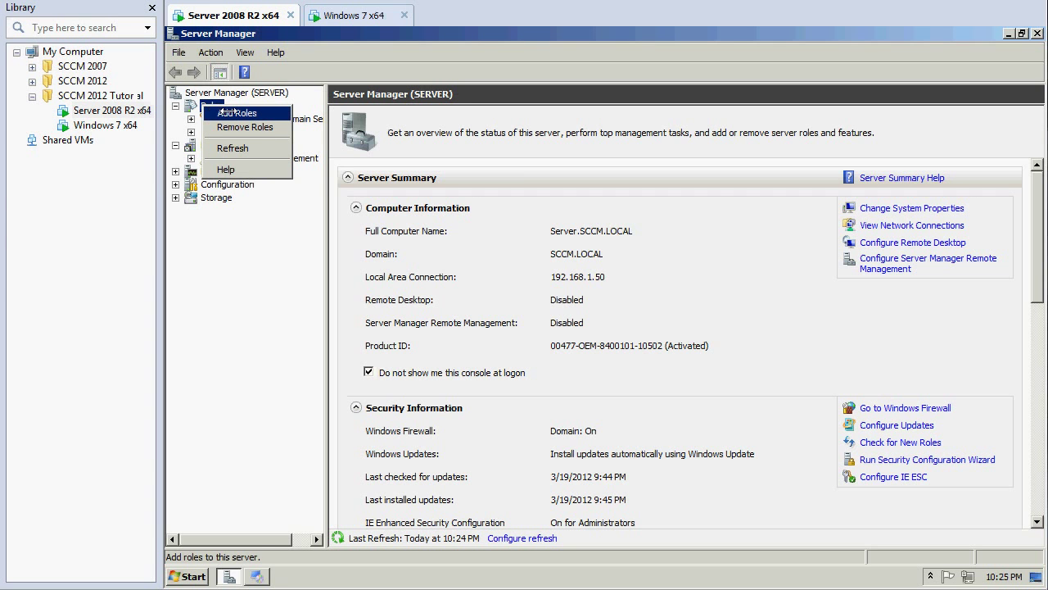
pyautogui.click(236, 113)
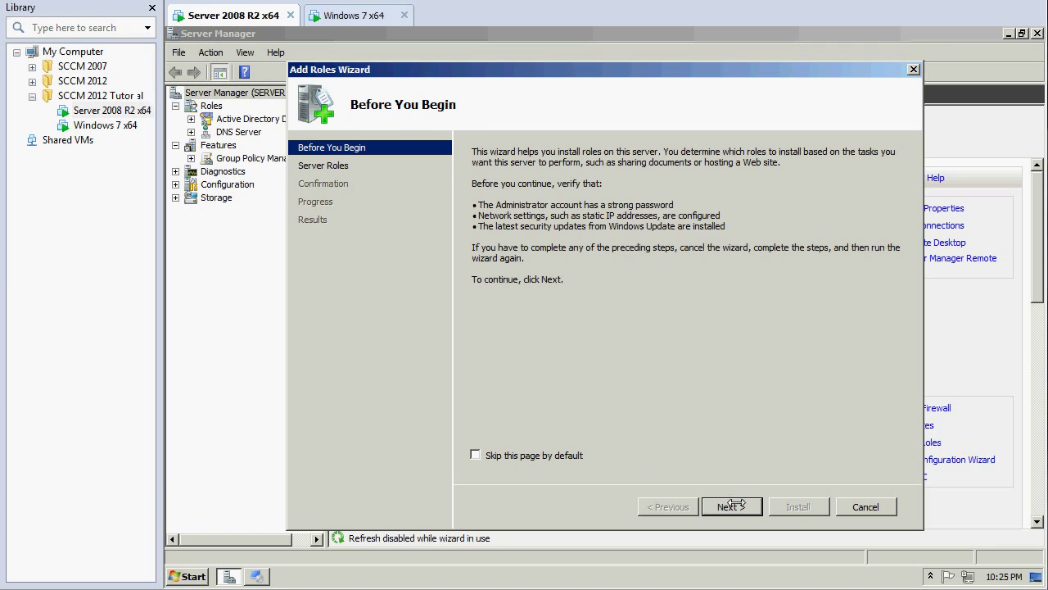
pyautogui.click(731, 507)
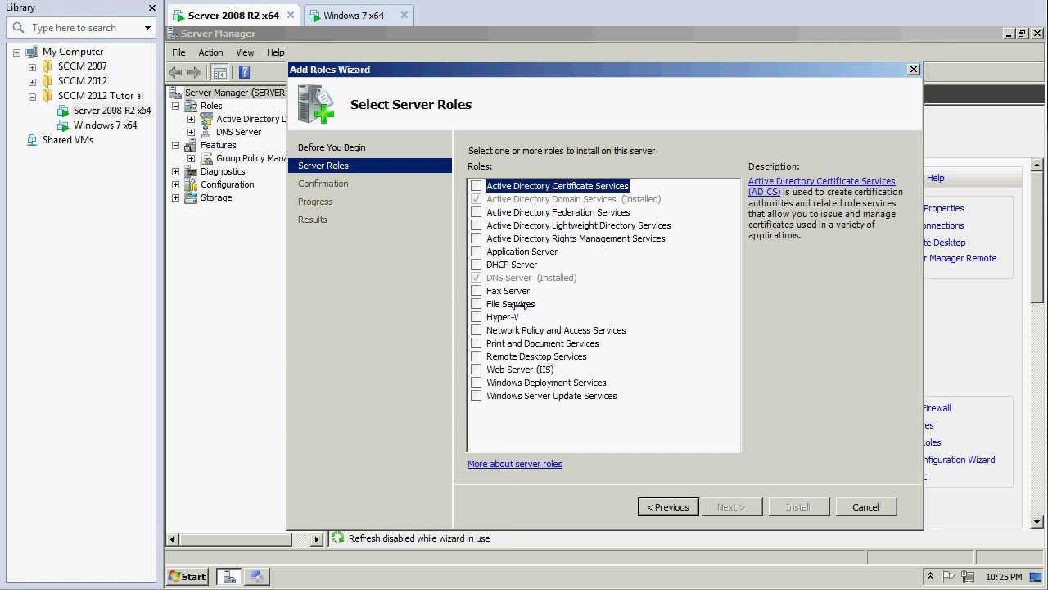
pyautogui.click(475, 369)
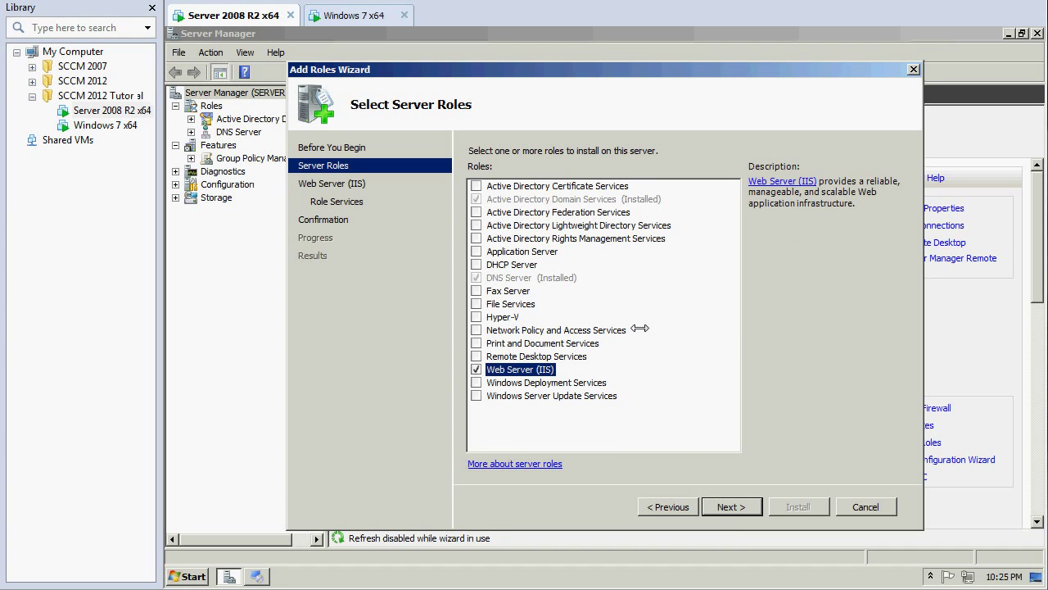
pyautogui.click(729, 507)
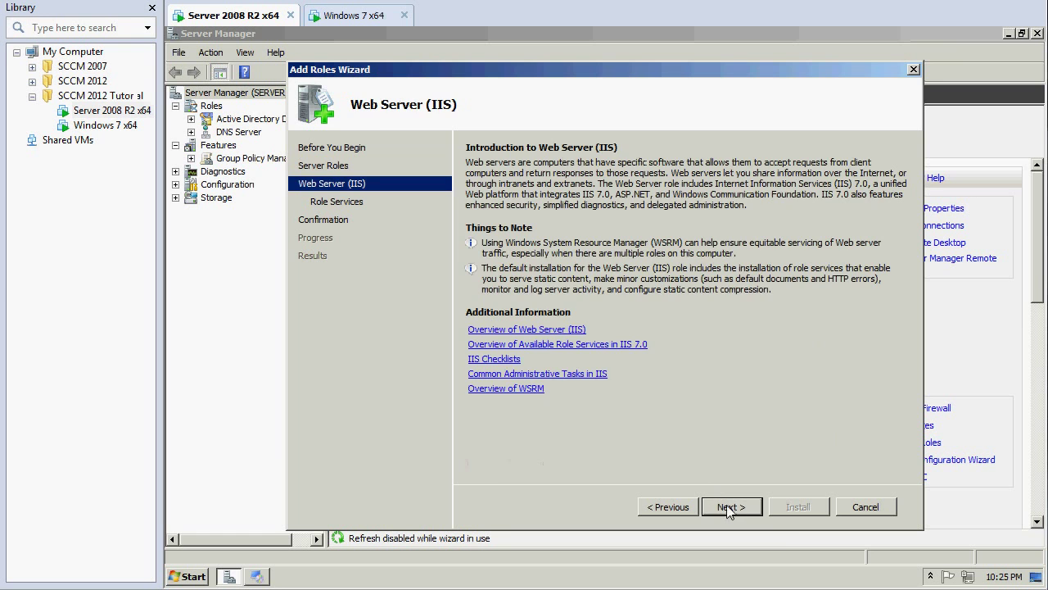
# - Select WebDAV Publishing, HTTP Redirection, ASP.NET with its required services, Logging Tools and Tracing
pyautogui.click(734, 508)
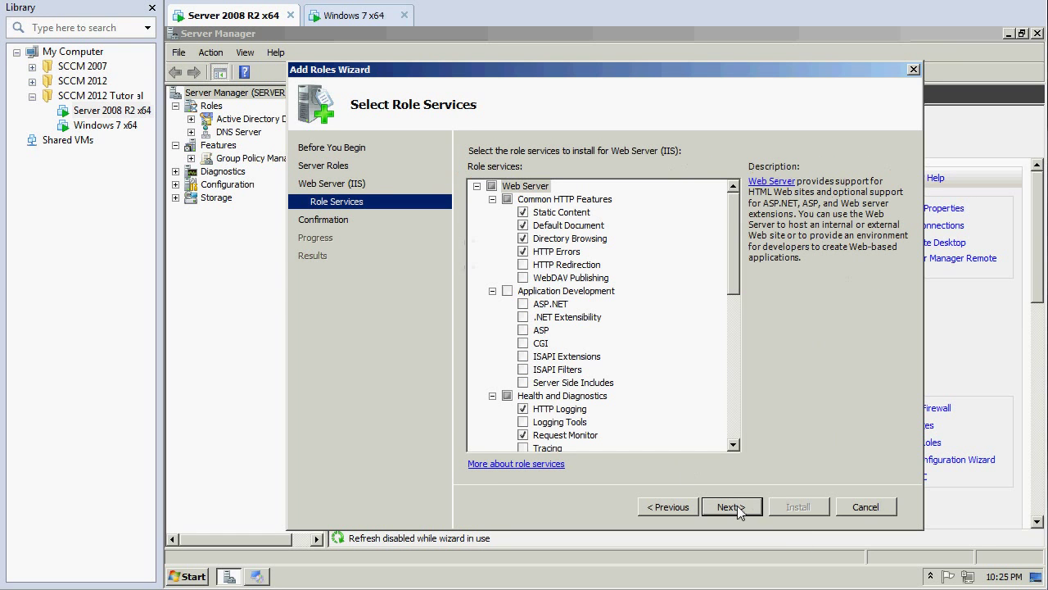
pyautogui.click(522, 277)
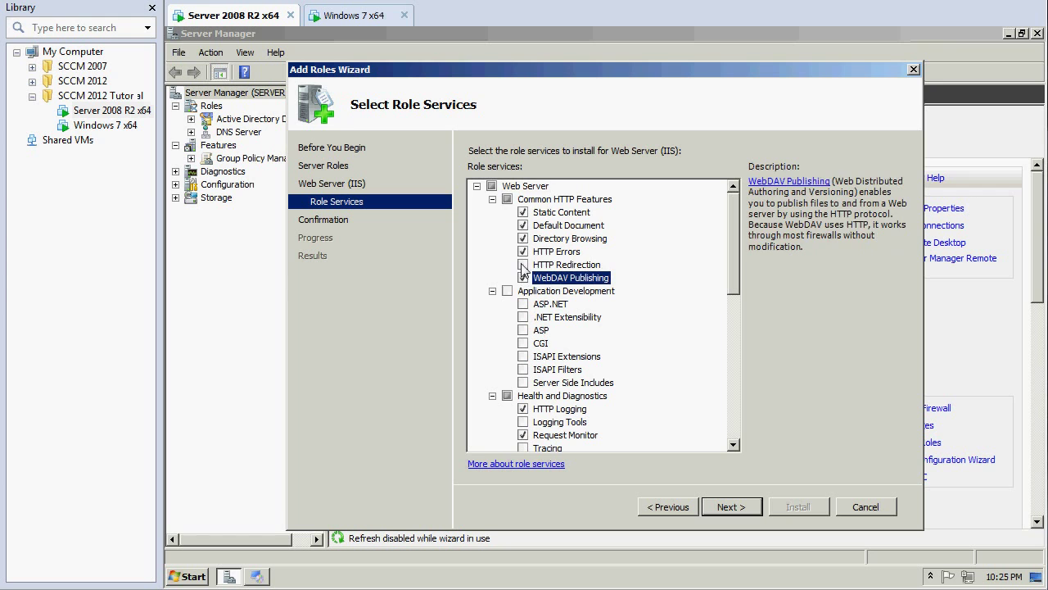
pyautogui.click(522, 264)
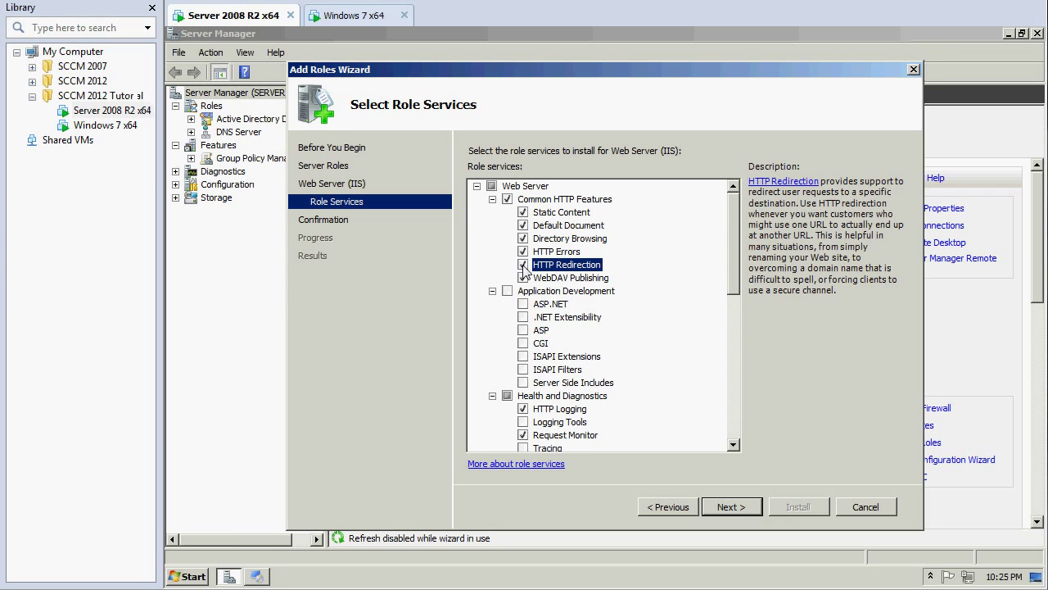
pyautogui.click(522, 304)
pyautogui.click(678, 376)
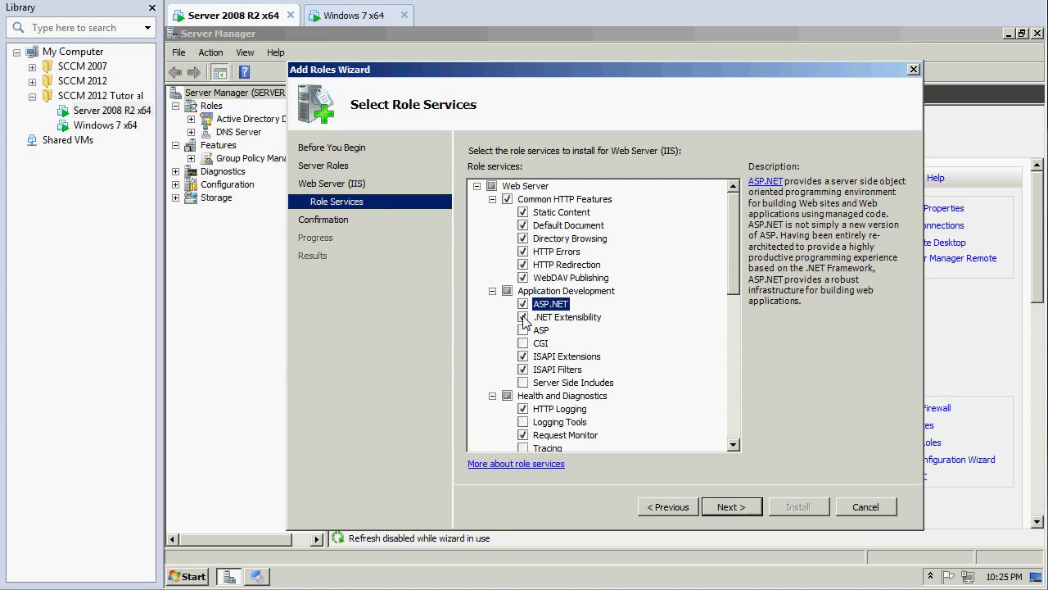
pyautogui.moveTo(734, 268); pyautogui.dragTo(735, 312)
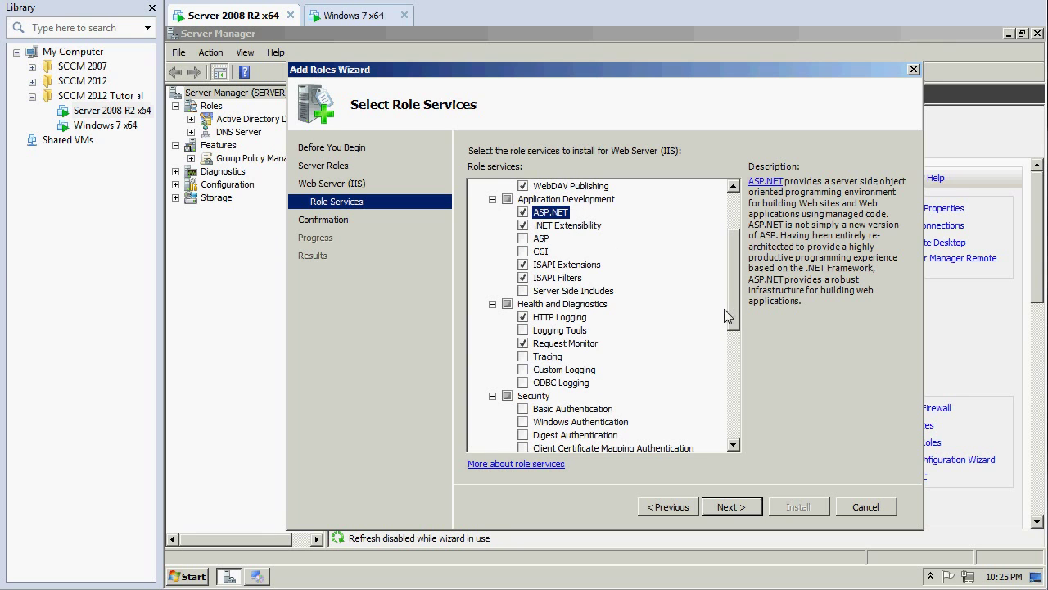
pyautogui.click(523, 331)
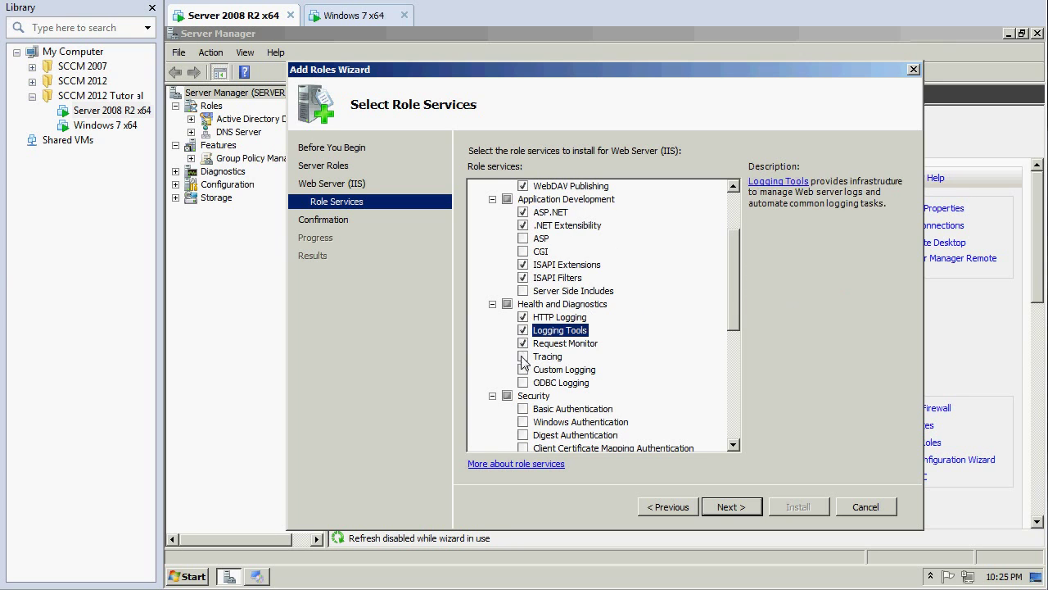
pyautogui.click(522, 357)
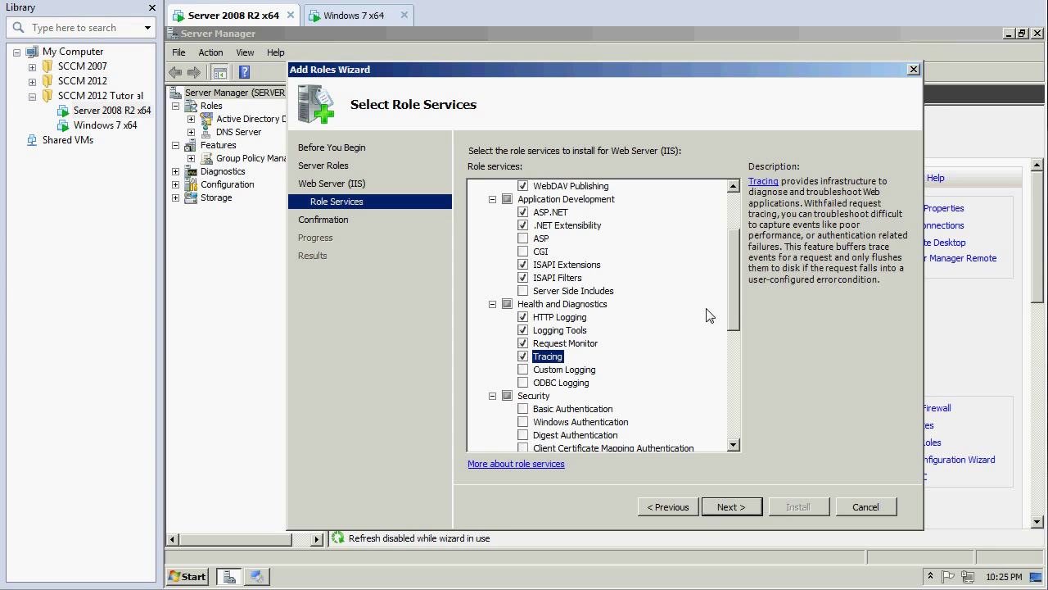
# - Add Windows Authentication, IIS Management Scripts and Tools, IIS 6 Management Compatibility, then install
pyautogui.moveTo(733, 302); pyautogui.dragTo(733, 349)
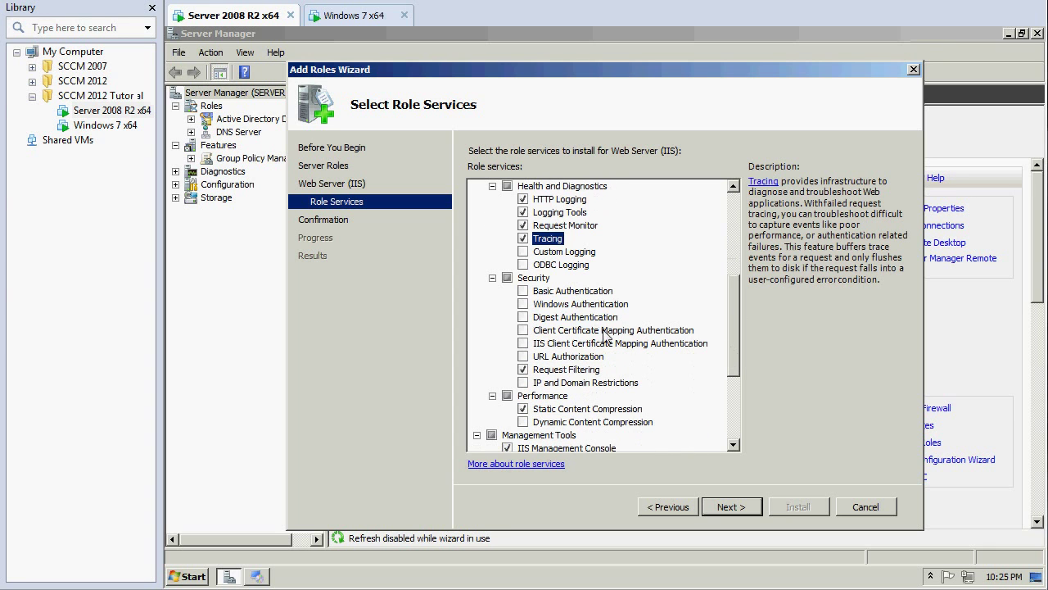
pyautogui.click(529, 305)
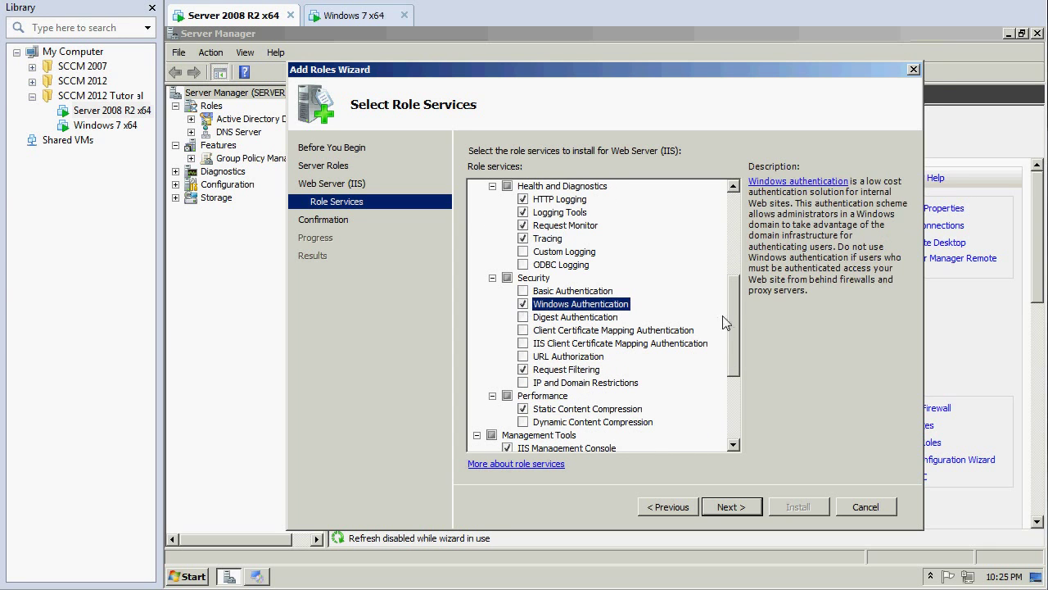
pyautogui.moveTo(732, 318); pyautogui.dragTo(728, 375)
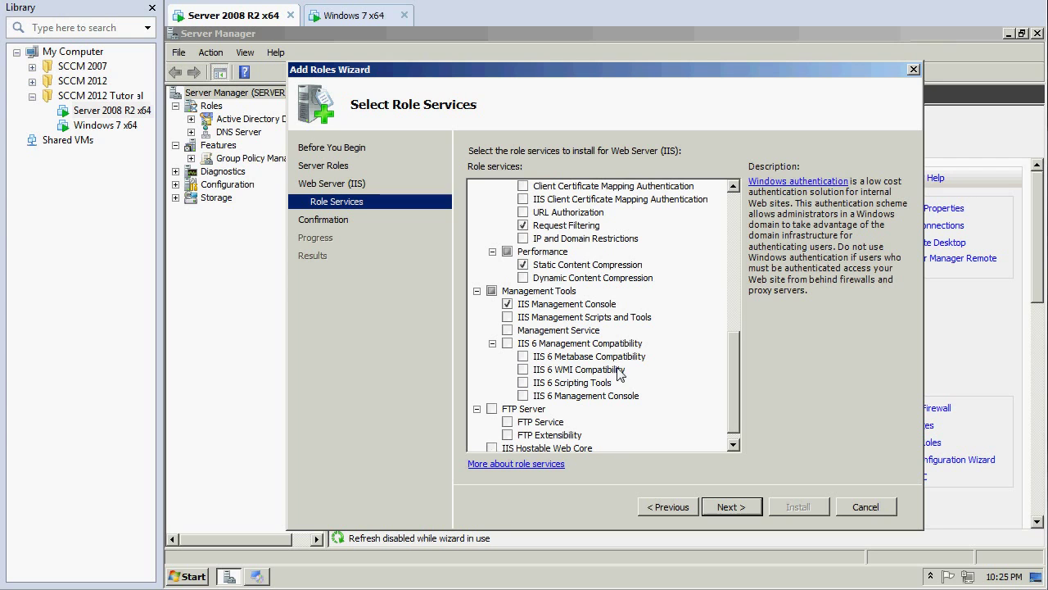
pyautogui.click(507, 318)
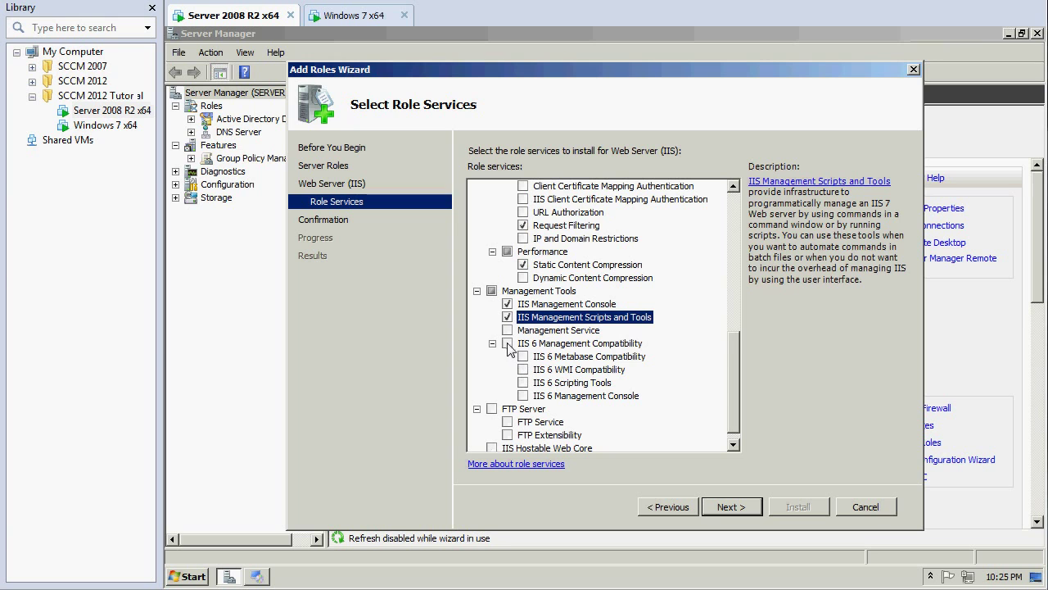
pyautogui.click(507, 343)
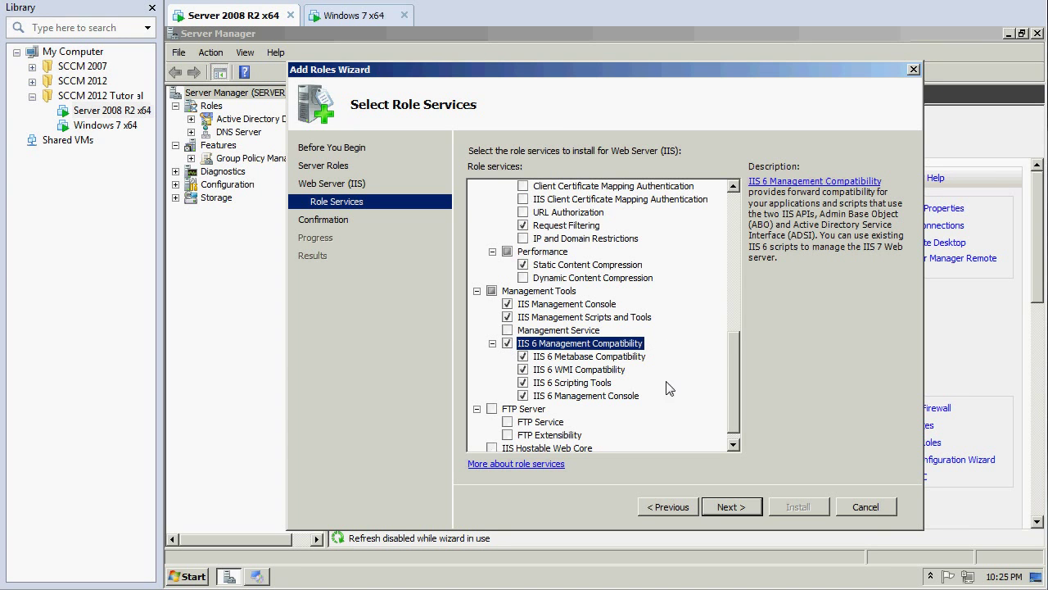
pyautogui.moveTo(735, 370)
pyautogui.mouseDown()
pyautogui.moveTo(730, 394)
pyautogui.moveTo(723, 310)
pyautogui.moveTo(736, 200)
pyautogui.moveTo(734, 361)
pyautogui.mouseUp()
pyautogui.click(729, 506)
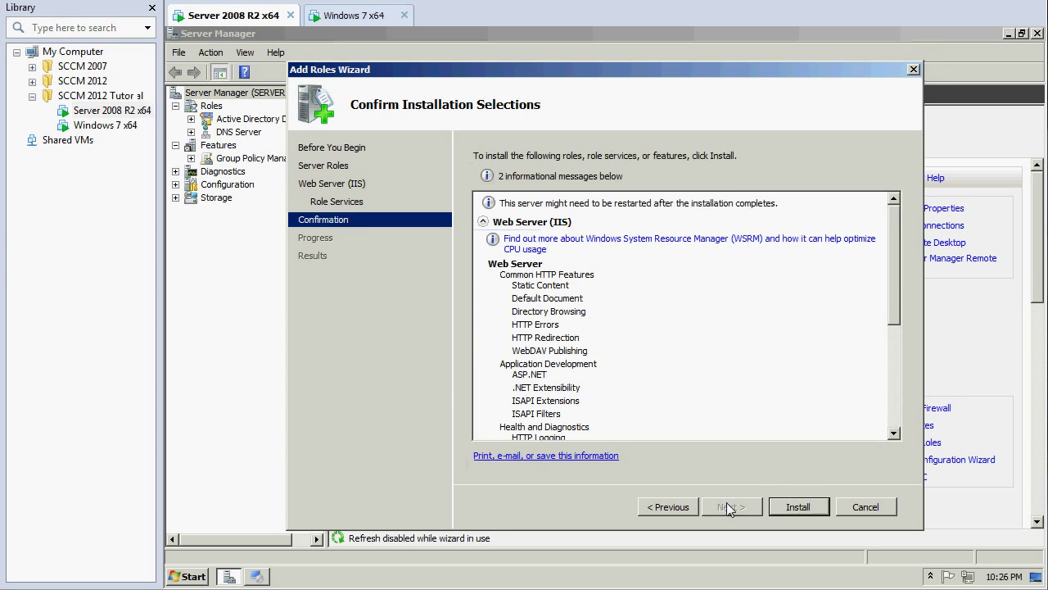
pyautogui.click(797, 506)
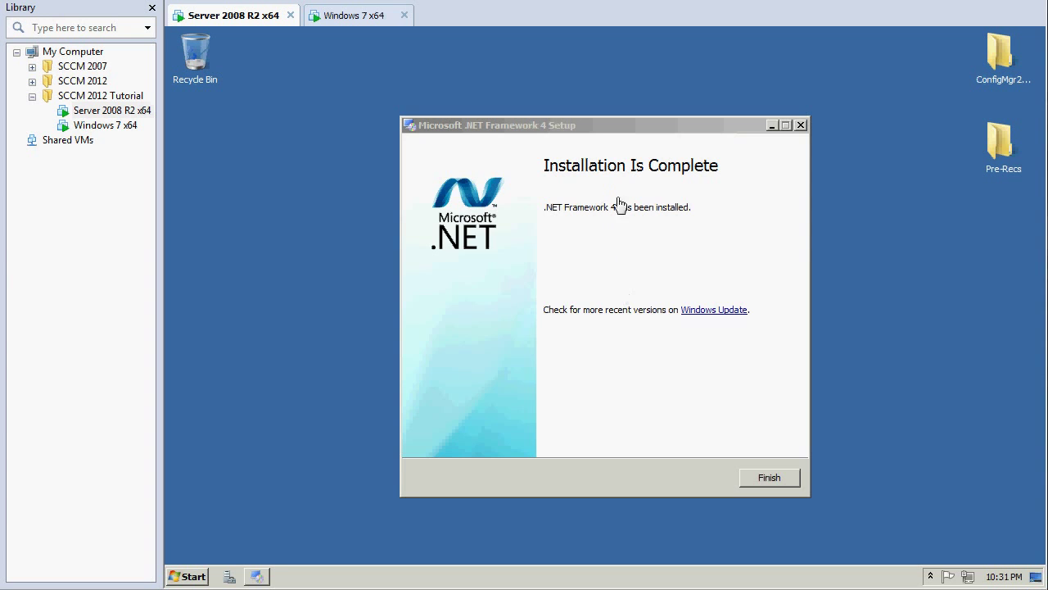
# - Finish the .NET Framework 4 setup and restart the Windows Server 2008 R2 guest
pyautogui.click(766, 479)
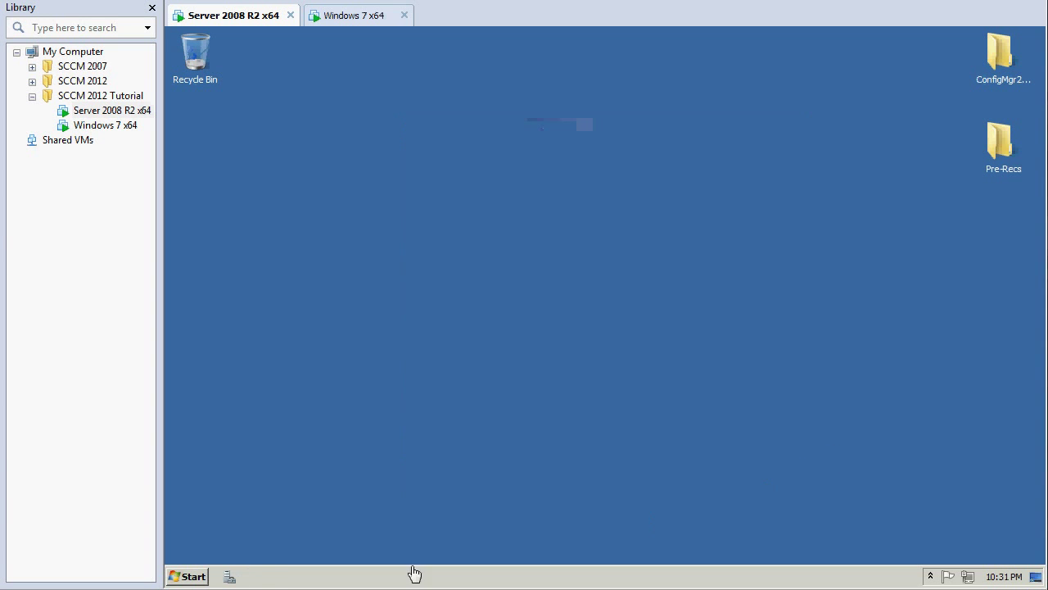
pyautogui.click(187, 575)
pyautogui.moveTo(428, 551)
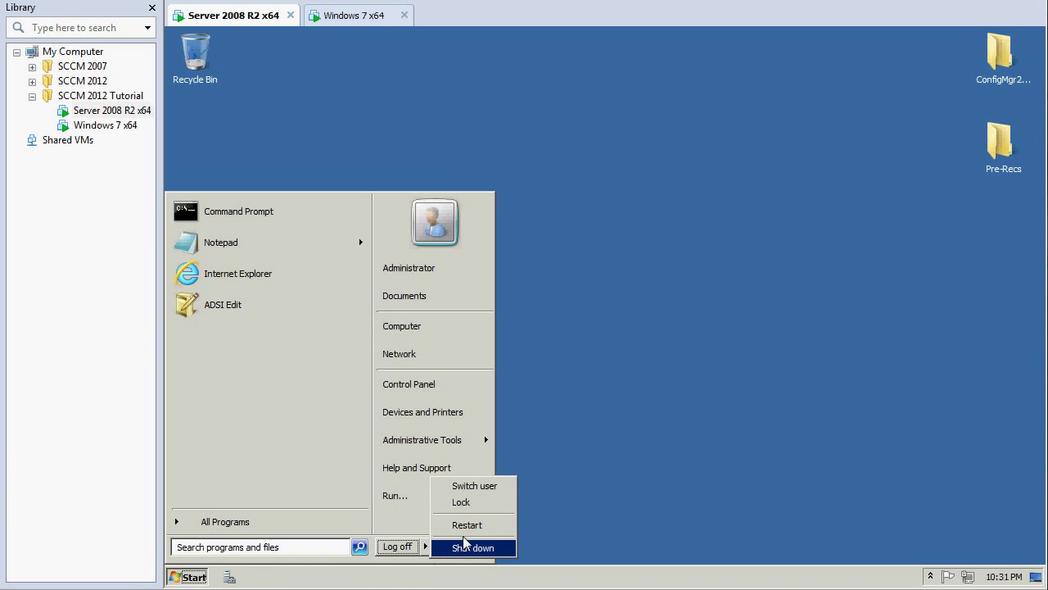
pyautogui.click(469, 525)
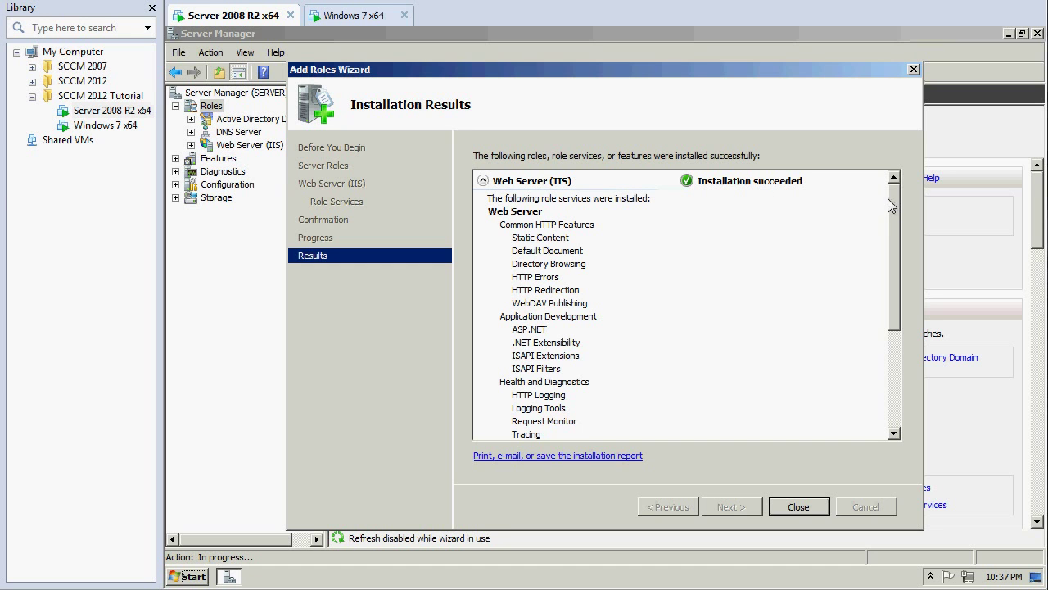
# - Close the Web Server (IIS) installation results and minimize Server Manager
pyautogui.moveTo(889, 196)
pyautogui.mouseDown()
pyautogui.moveTo(887, 362)
pyautogui.moveTo(888, 184)
pyautogui.mouseUp()
pyautogui.click(798, 507)
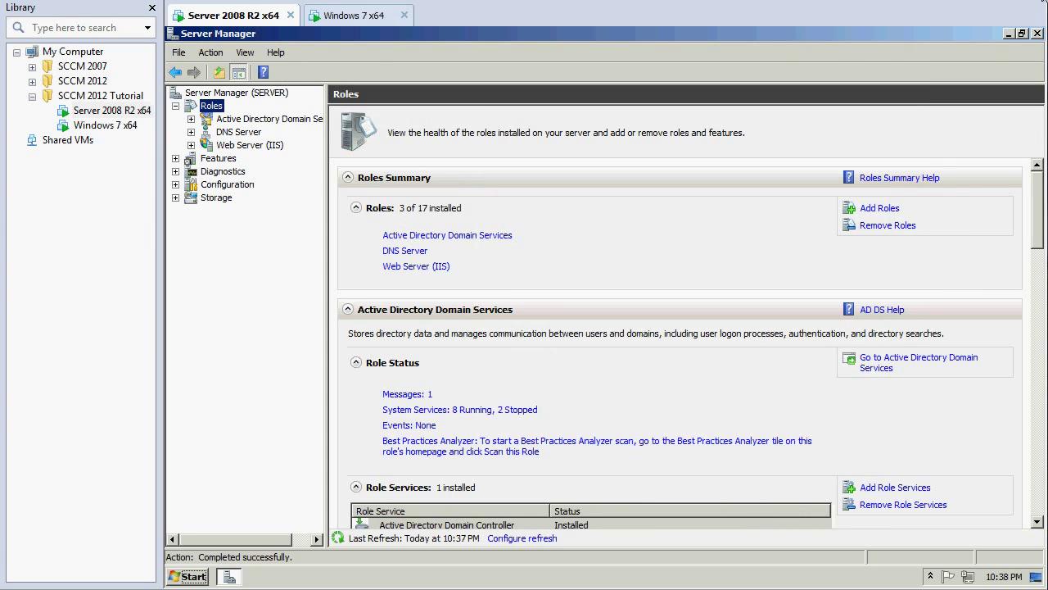
pyautogui.click(1009, 35)
# - Launch the WSUS30-KB972455-x64 installer from Pre-Recs\WSUS Sp3 x64, then close Explorer
pyautogui.click(1006, 154)
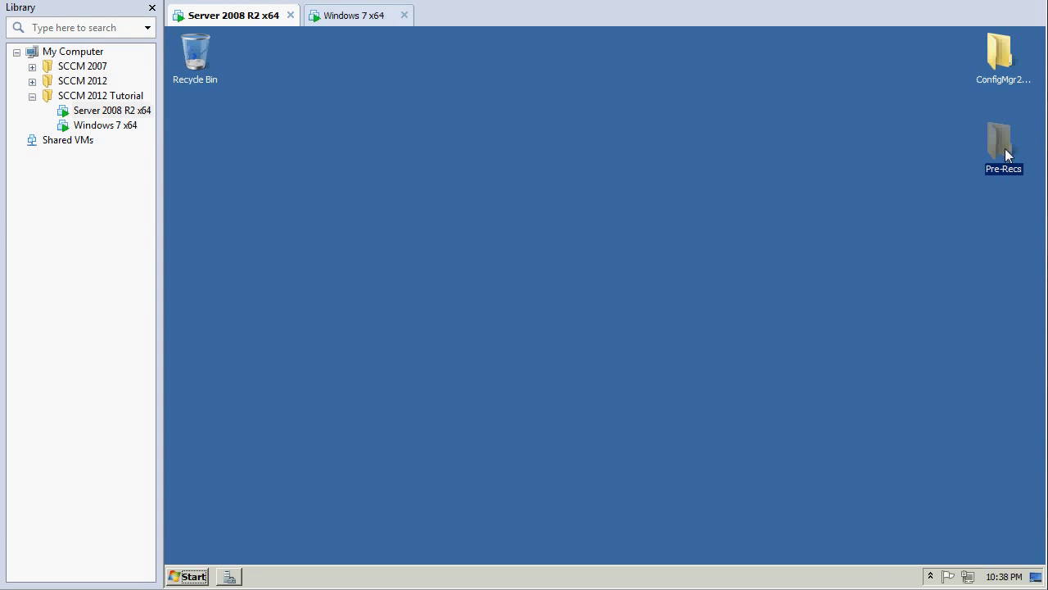
pyautogui.doubleClick(978, 144)
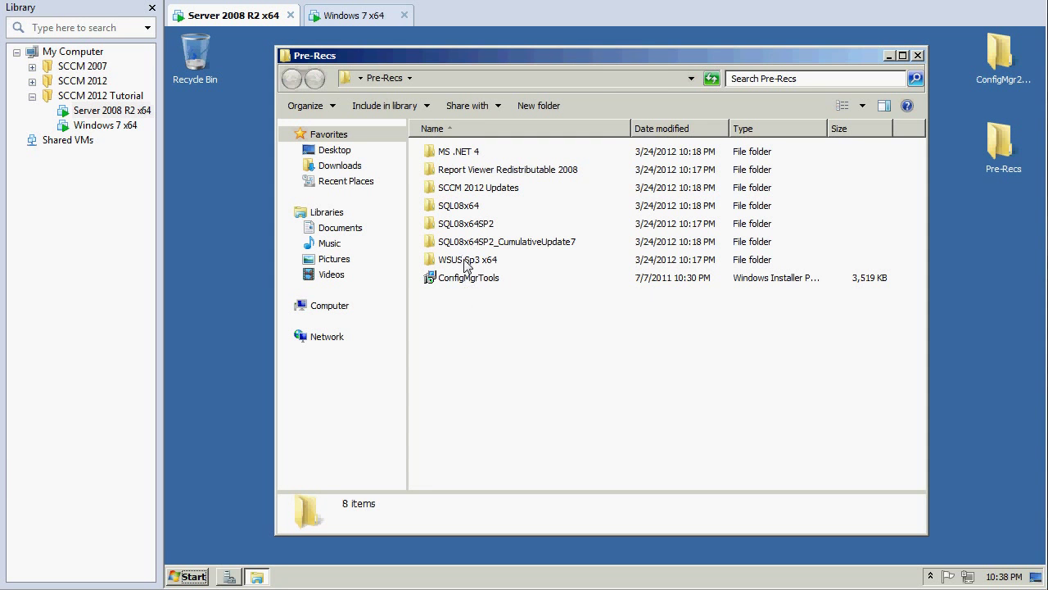
pyautogui.doubleClick(469, 260)
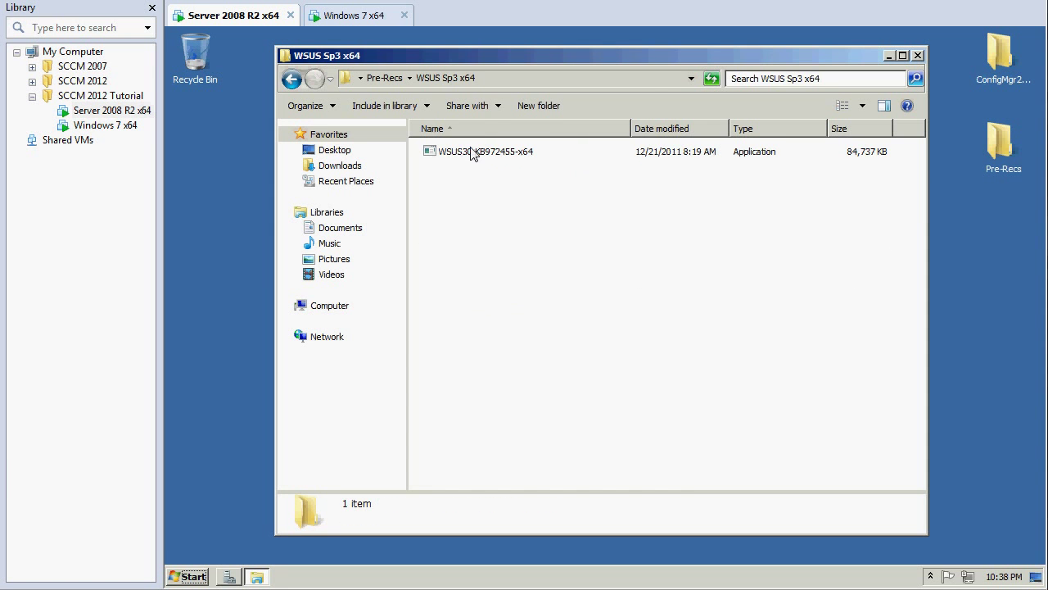
pyautogui.click(473, 152)
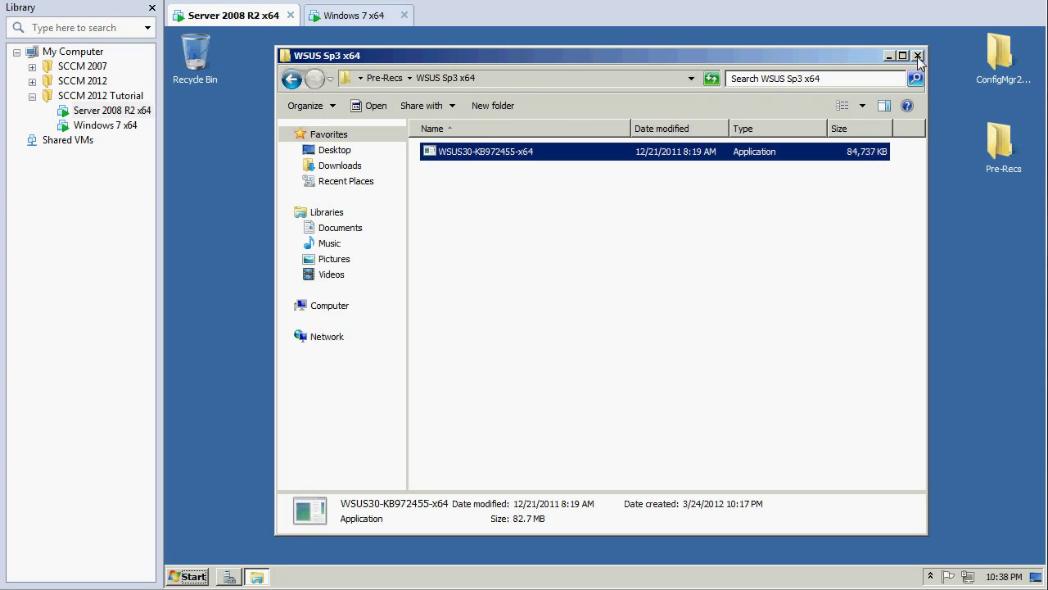
pyautogui.click(918, 56)
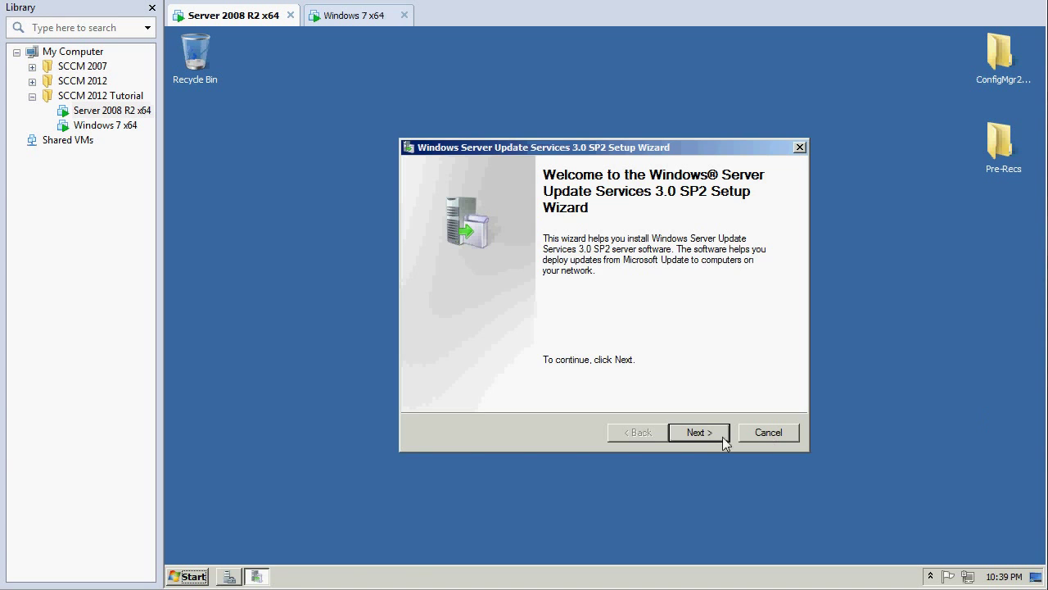
# - Accept the WSUS licence with full server installation and pass the Report Viewer notice
pyautogui.click(697, 433)
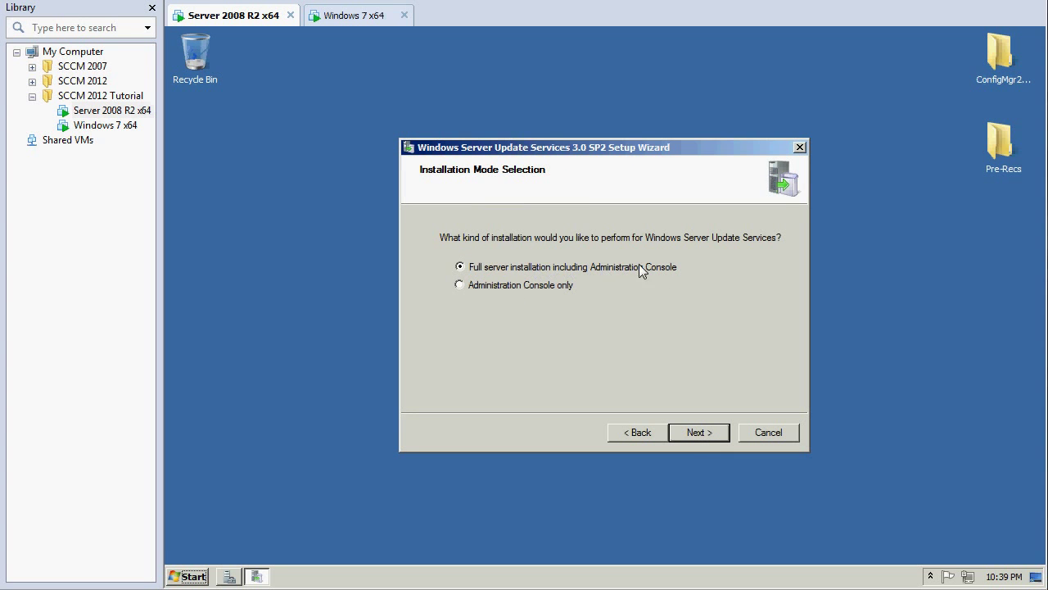
pyautogui.click(695, 432)
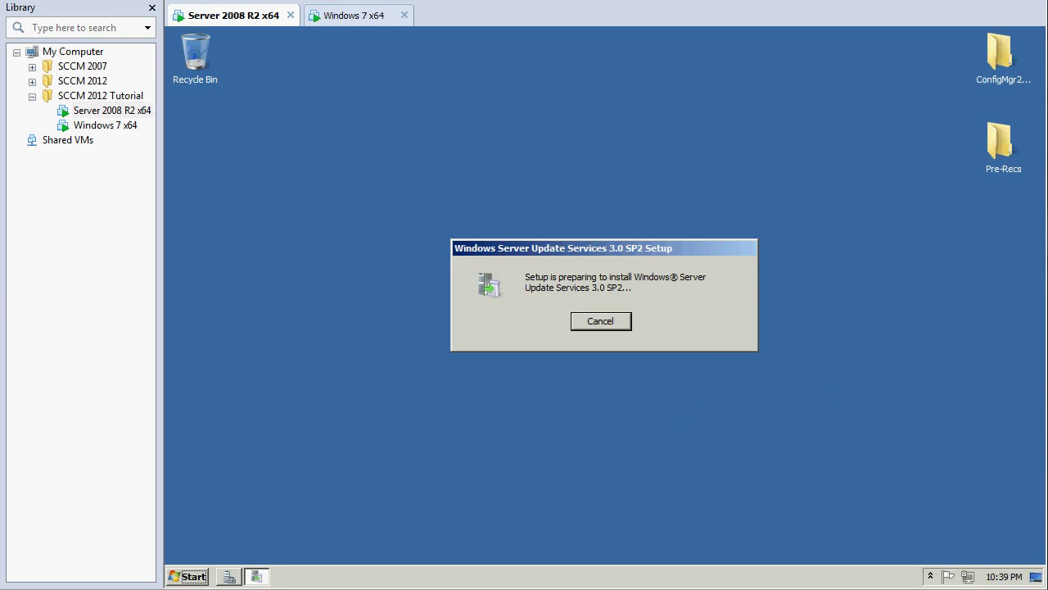
pyautogui.click(595, 366)
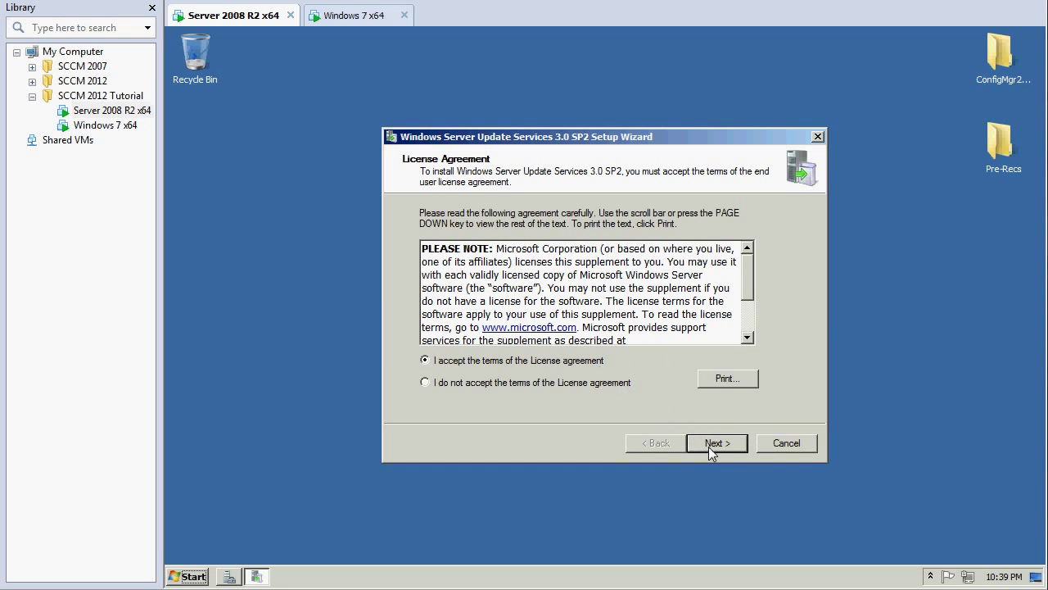
pyautogui.click(709, 446)
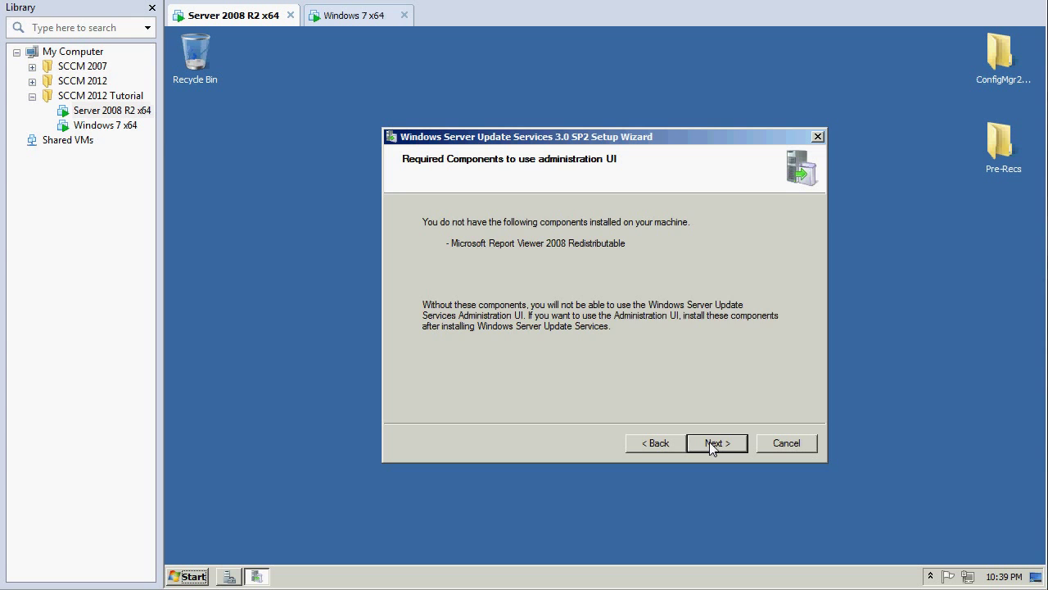
pyautogui.click(710, 443)
# - Keep the internal database in C:\WSUS, use a dedicated port-8530 WSUS web site, and start installing
pyautogui.click(710, 443)
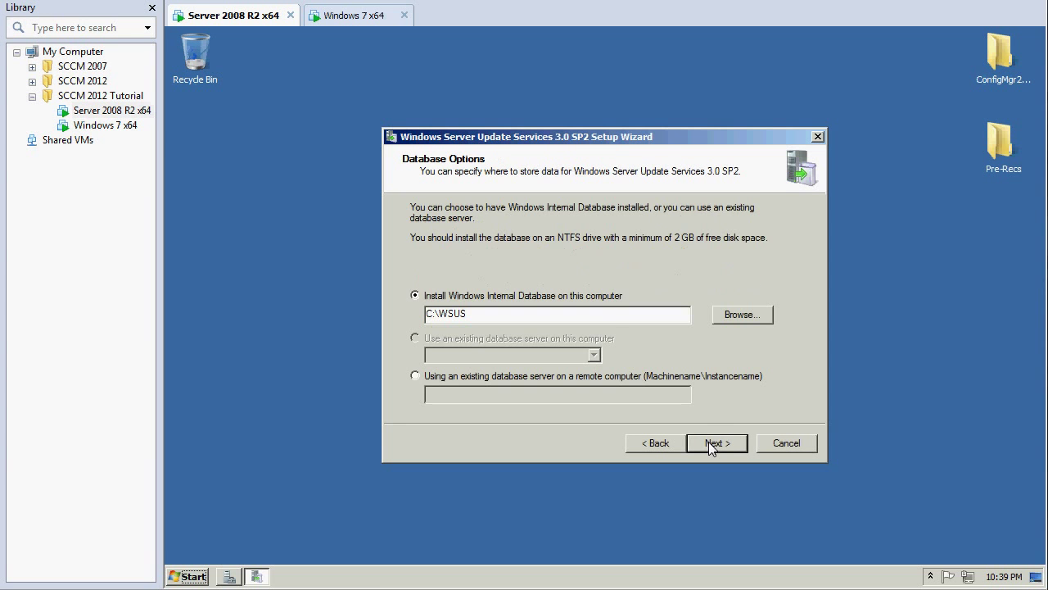
pyautogui.click(710, 443)
pyautogui.click(577, 263)
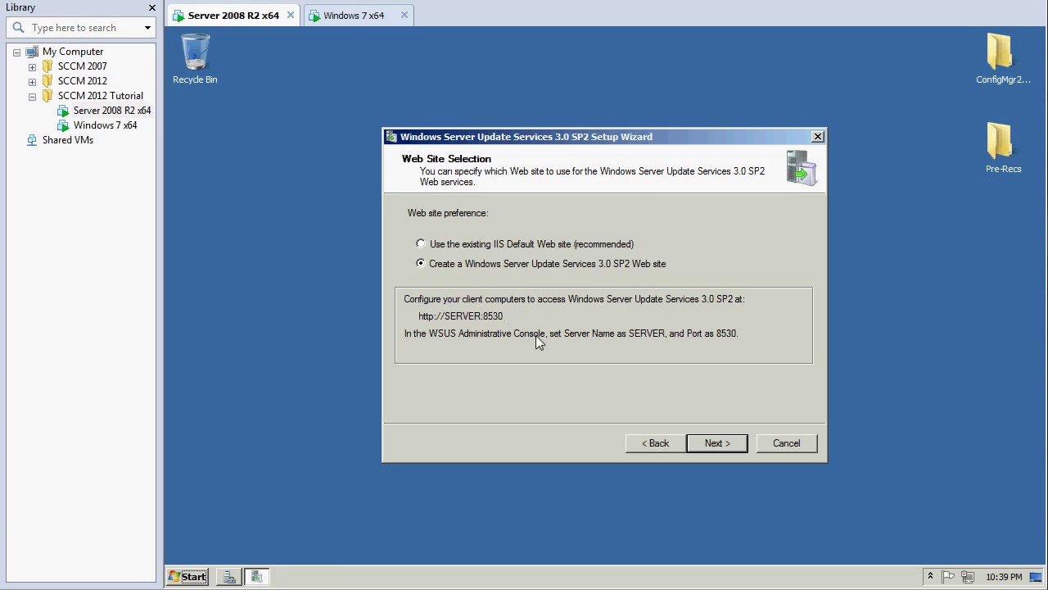
pyautogui.click(722, 443)
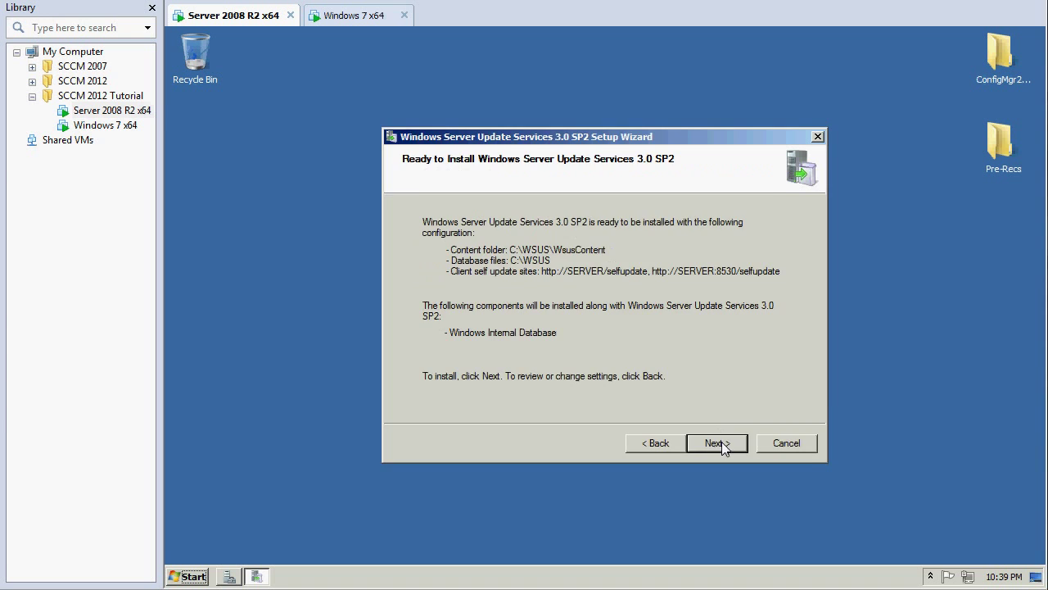
pyautogui.click(723, 443)
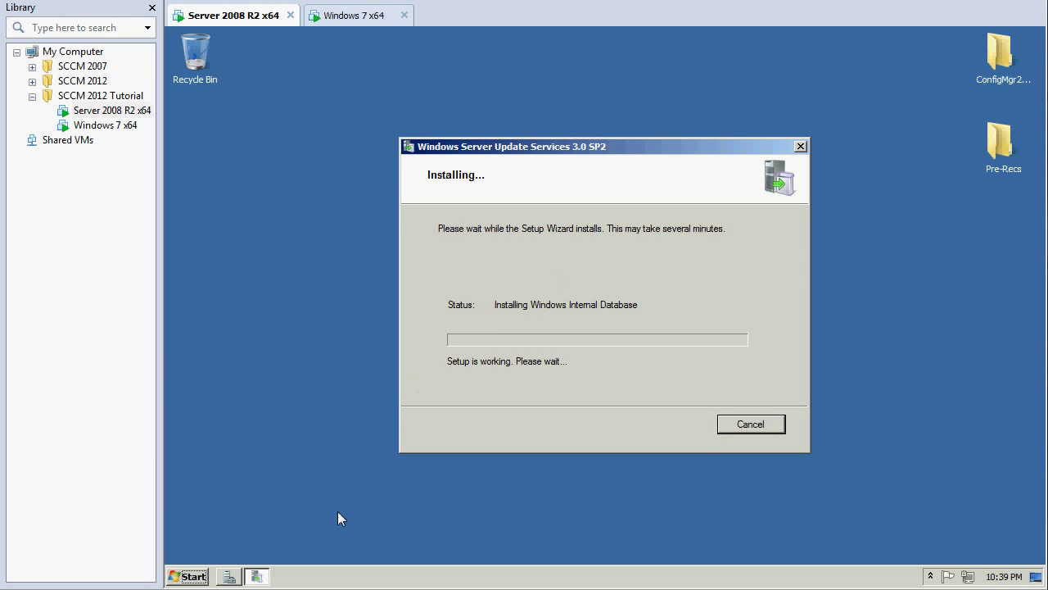
pyautogui.click(229, 576)
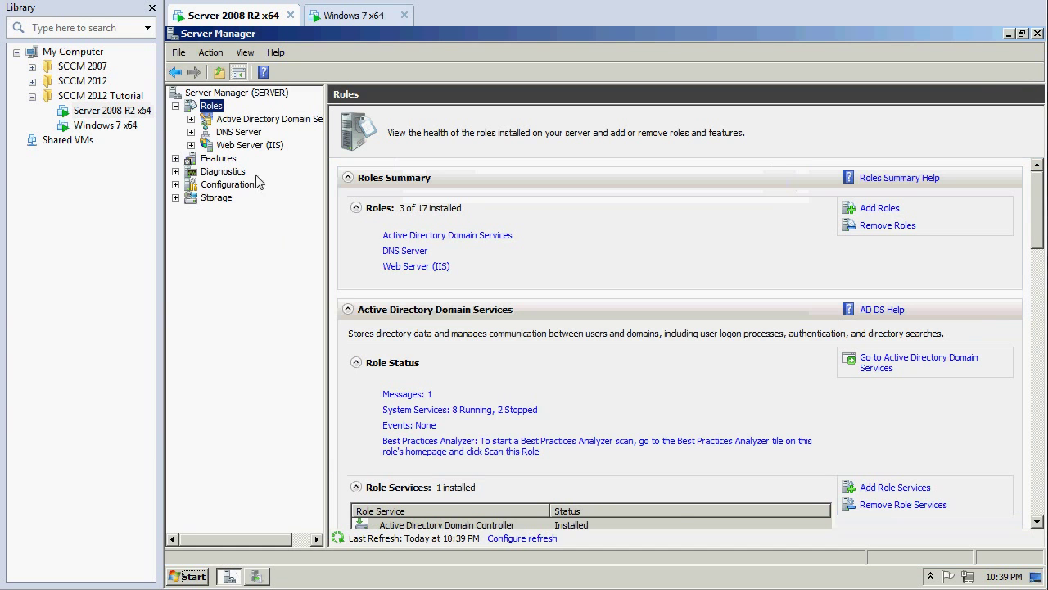
# - Expand Features in Server Manager and launch the Add Features Wizard from its context menu
pyautogui.click(176, 159)
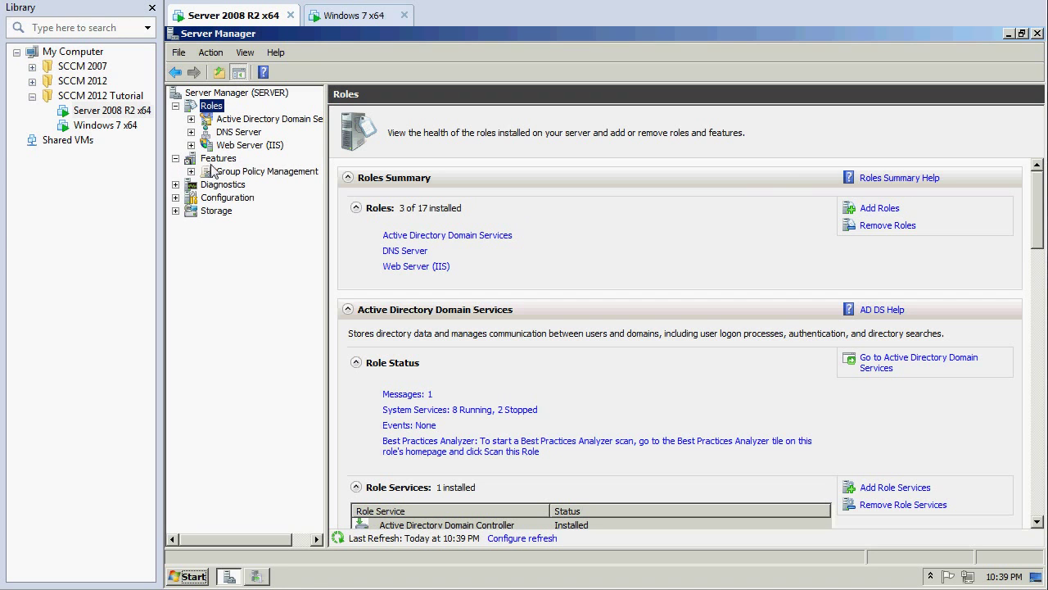
pyautogui.rightClick(216, 158)
pyautogui.click(246, 198)
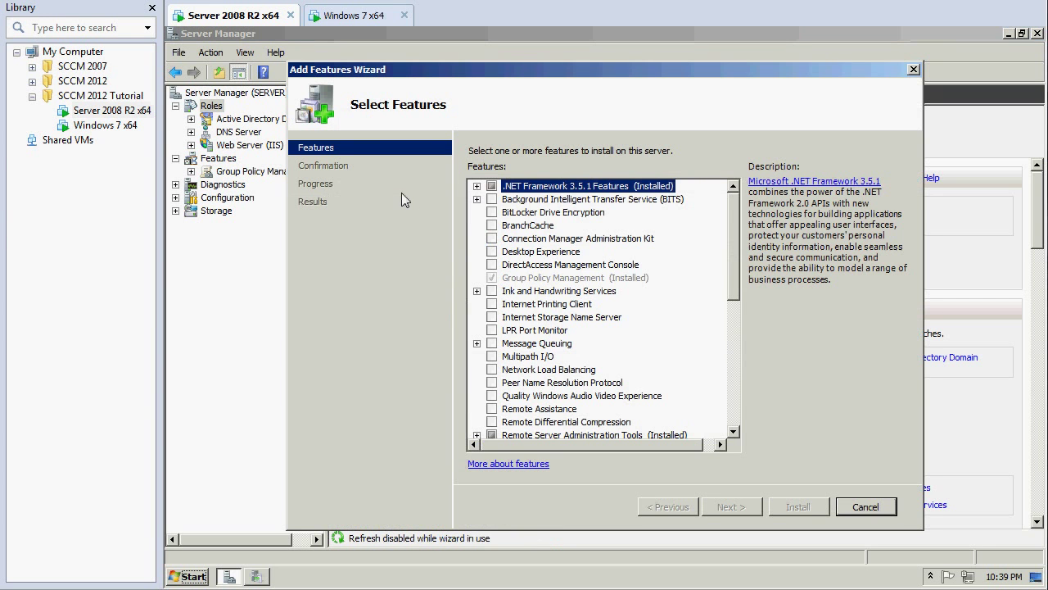
# - Select BITS, Remote Differential Compression and WinRM IIS Extension, then install them
pyautogui.click(492, 199)
pyautogui.scroll(-2, 496, 243)
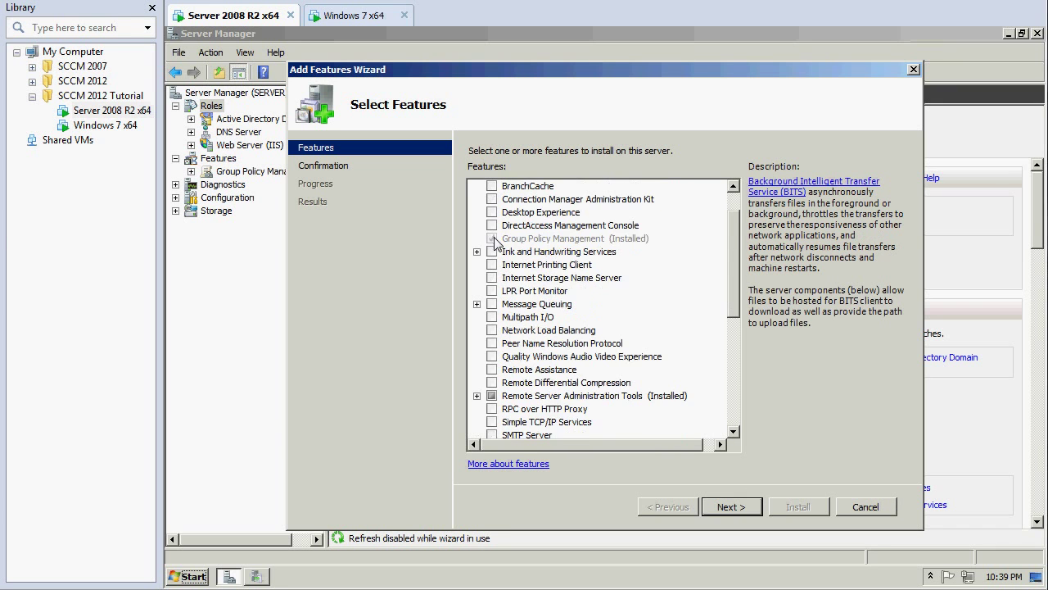
pyautogui.scroll(-1, 495, 243)
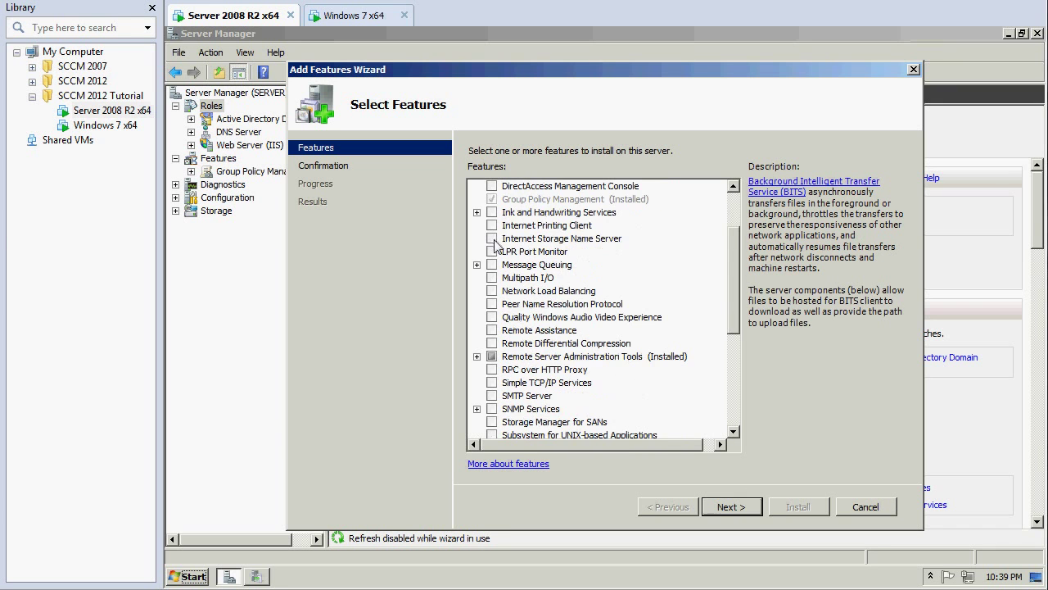
pyautogui.click(492, 343)
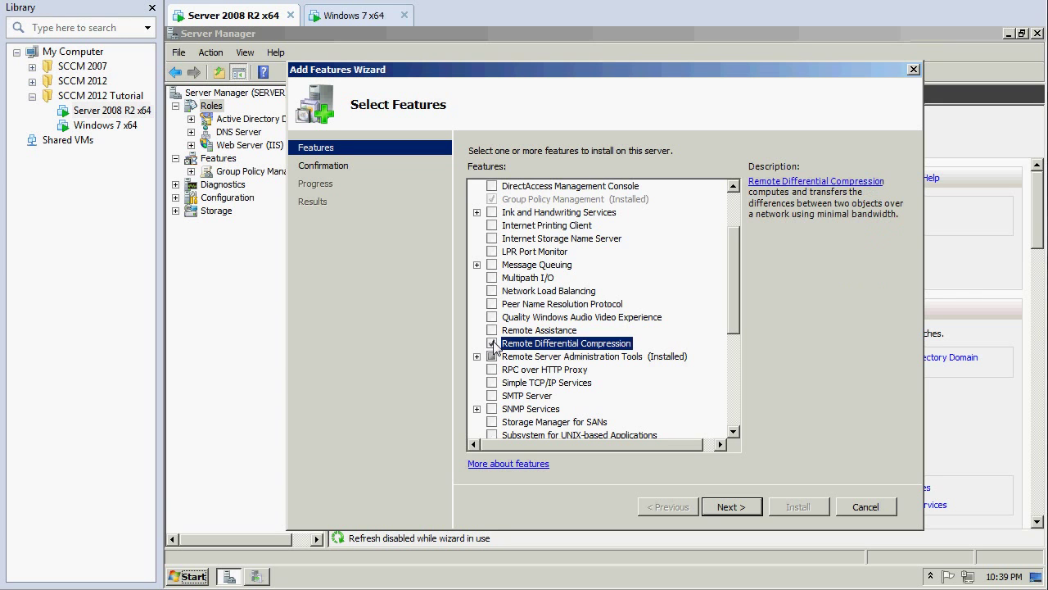
pyautogui.scroll(-1, 567, 344)
pyautogui.scroll(-1, 568, 344)
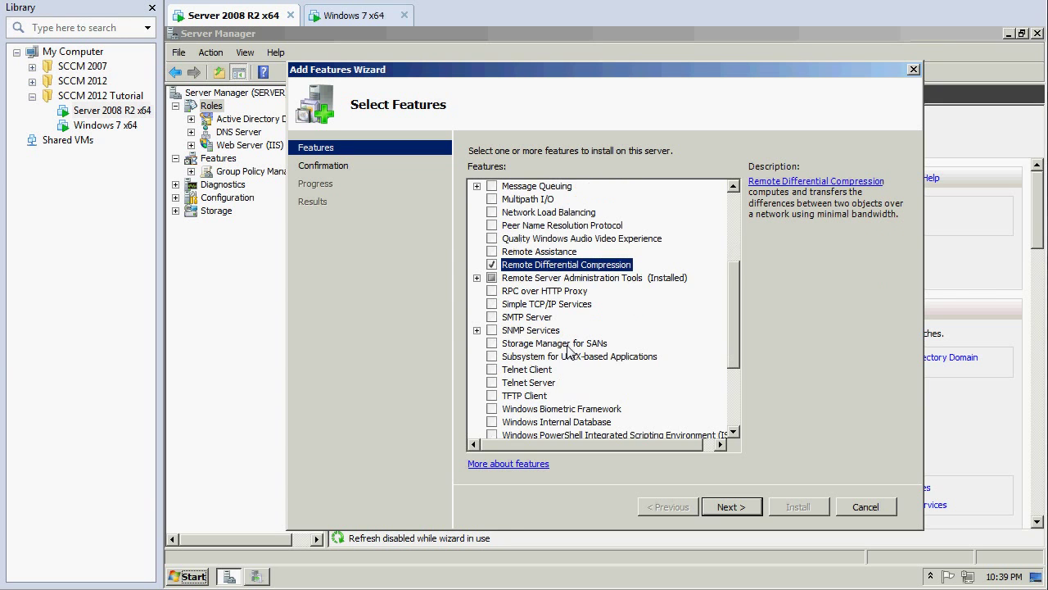
pyautogui.scroll(-3, 573, 354)
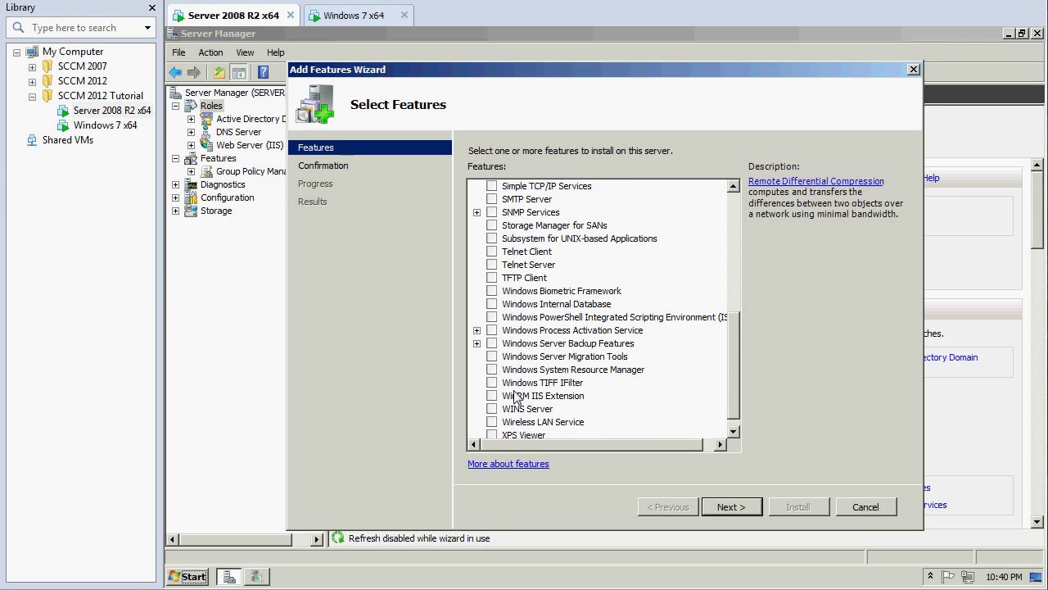
pyautogui.click(492, 396)
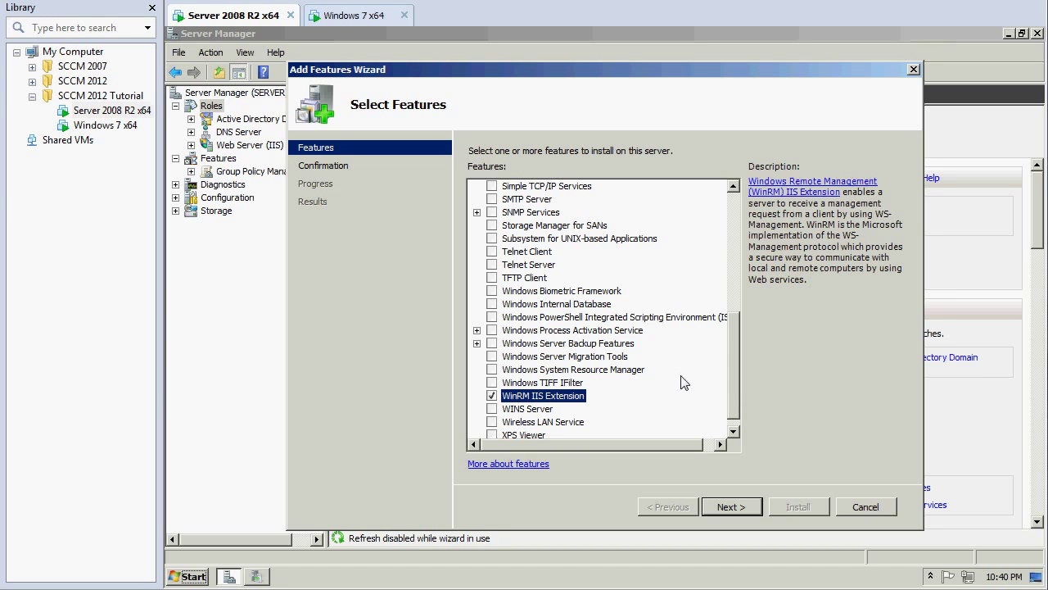
pyautogui.click(734, 505)
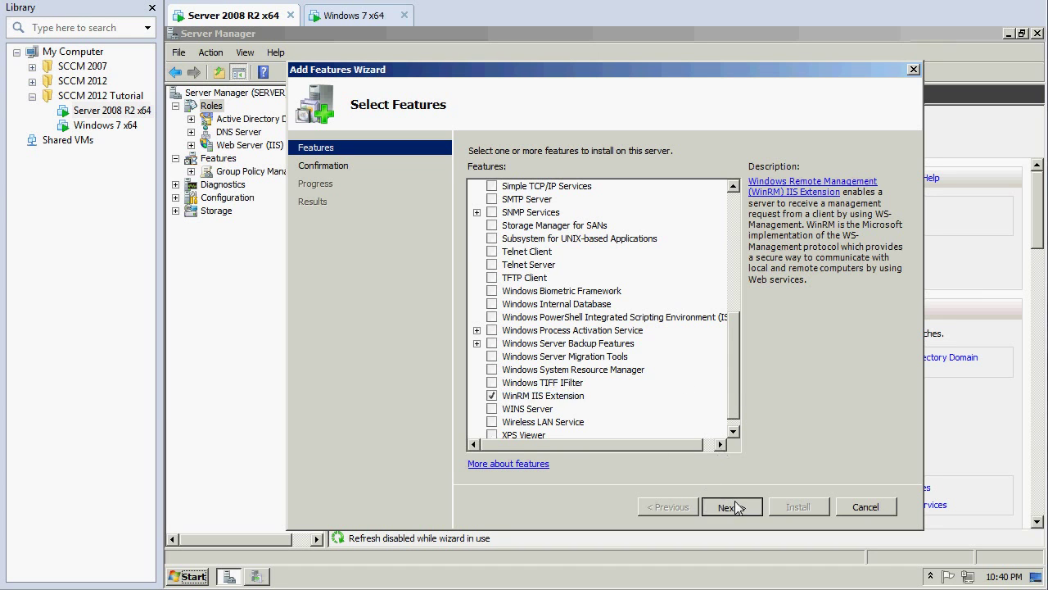
pyautogui.click(795, 506)
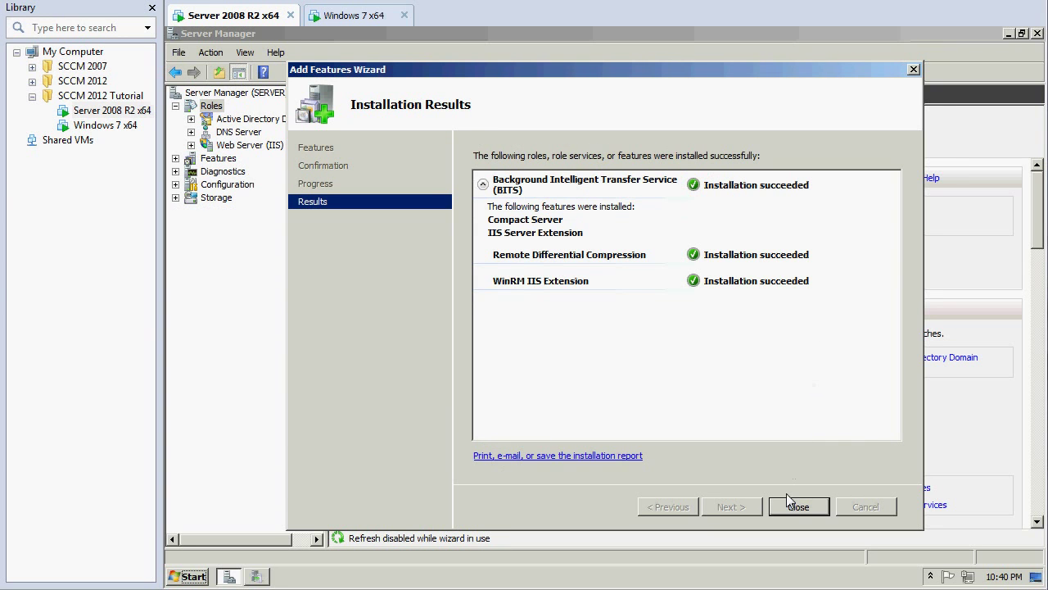
# - Close the features wizard and edit the SCCM.LOCAL Default Domain Policy in Group Policy Management
pyautogui.click(797, 507)
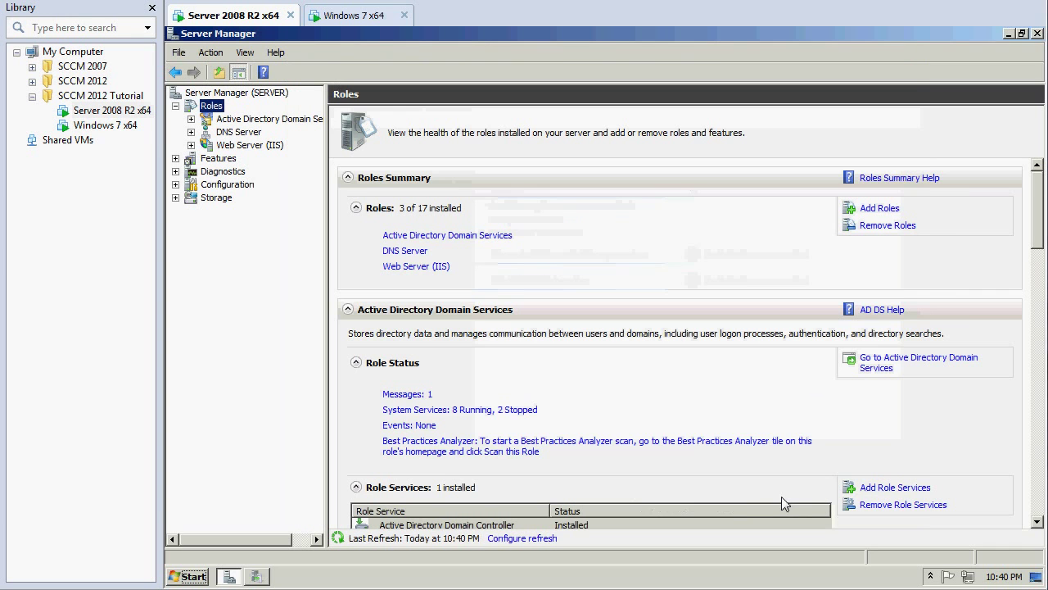
pyautogui.click(176, 159)
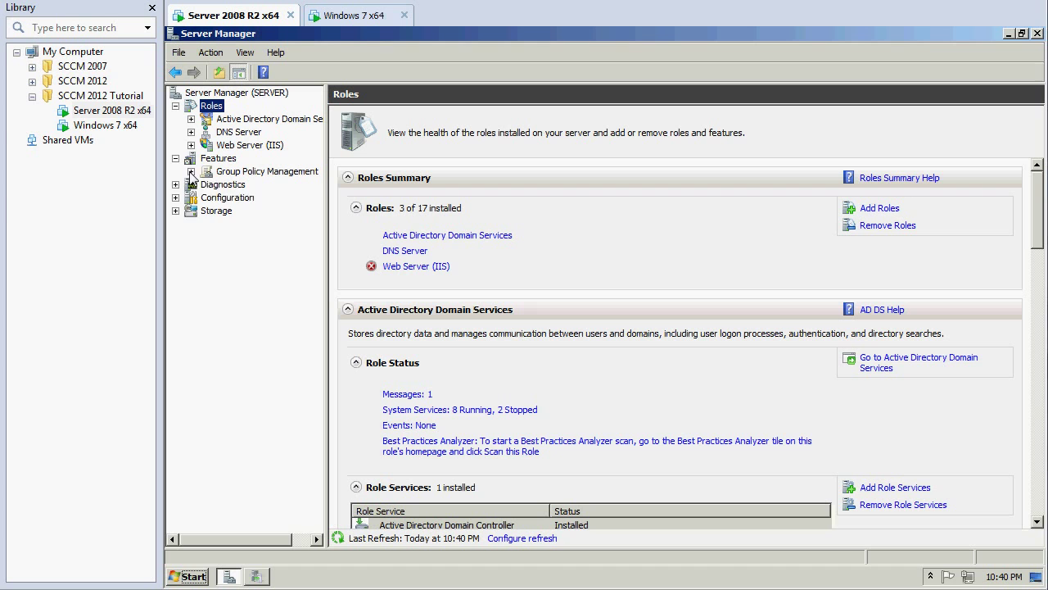
pyautogui.click(191, 171)
pyautogui.click(206, 184)
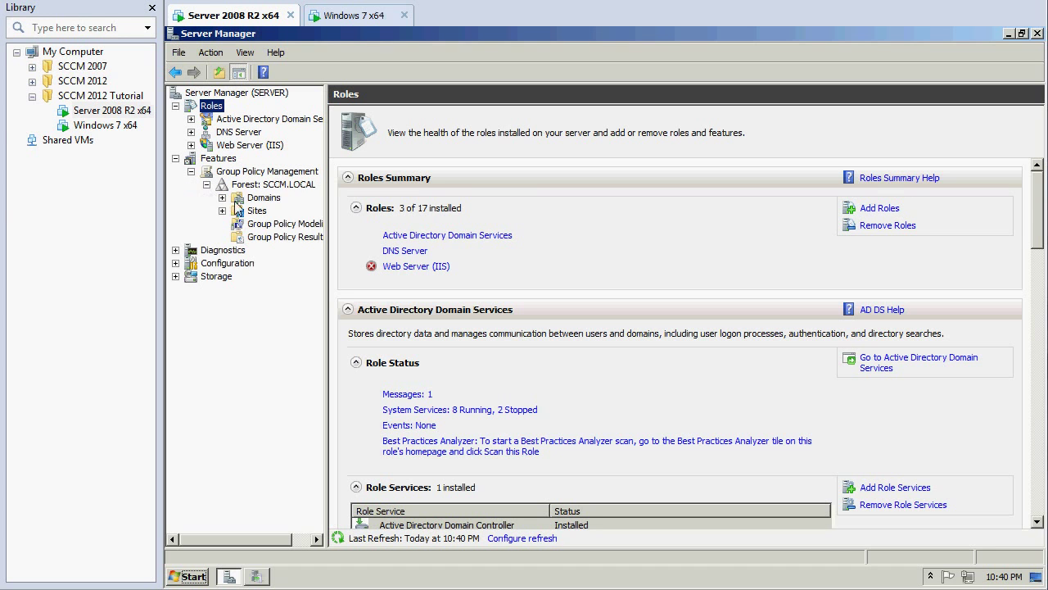
pyautogui.click(222, 197)
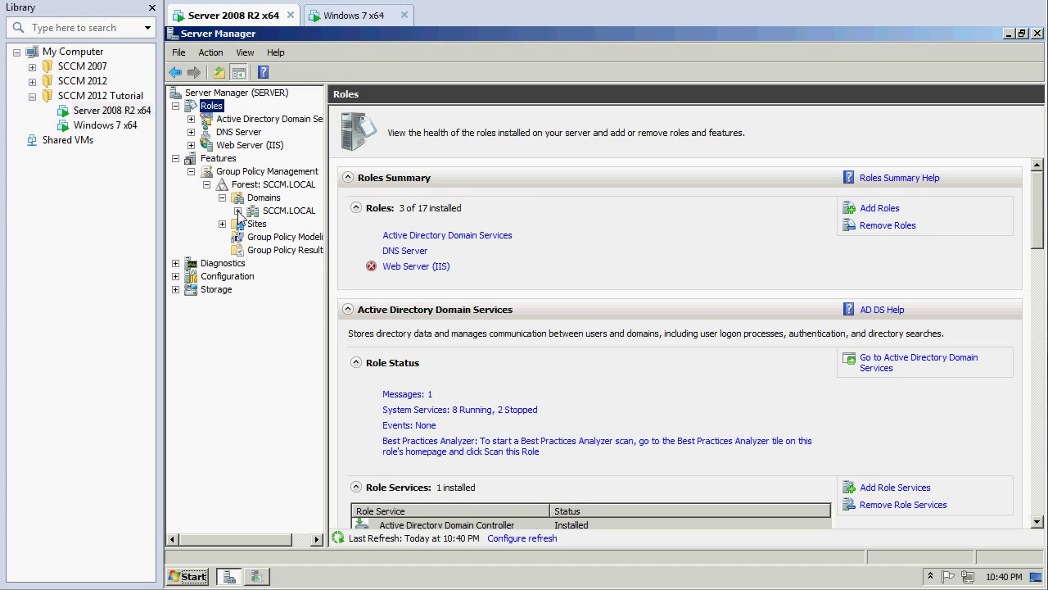
pyautogui.click(237, 210)
pyautogui.rightClick(292, 224)
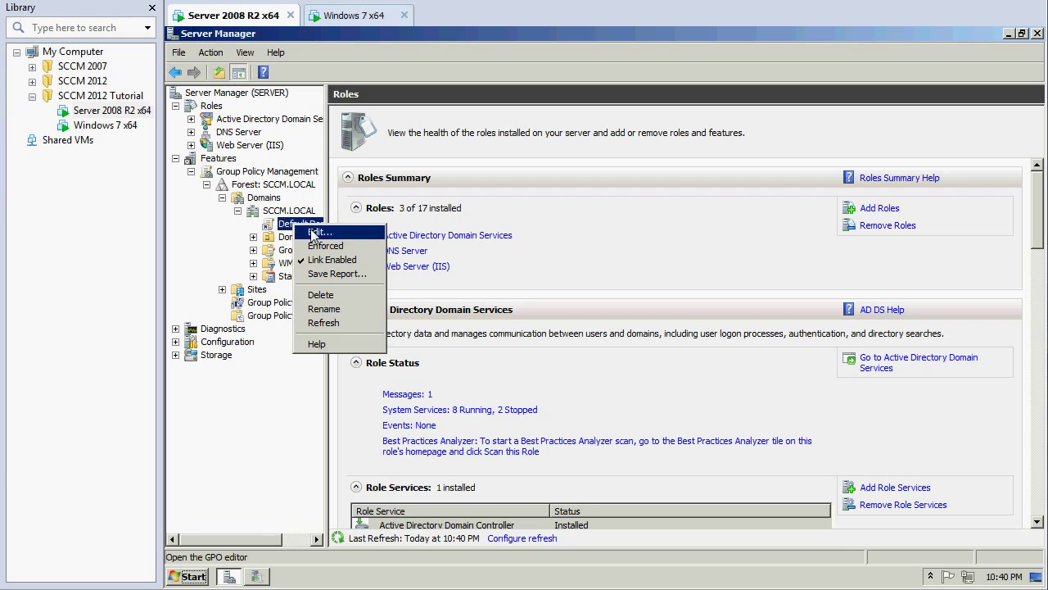
pyautogui.click(314, 233)
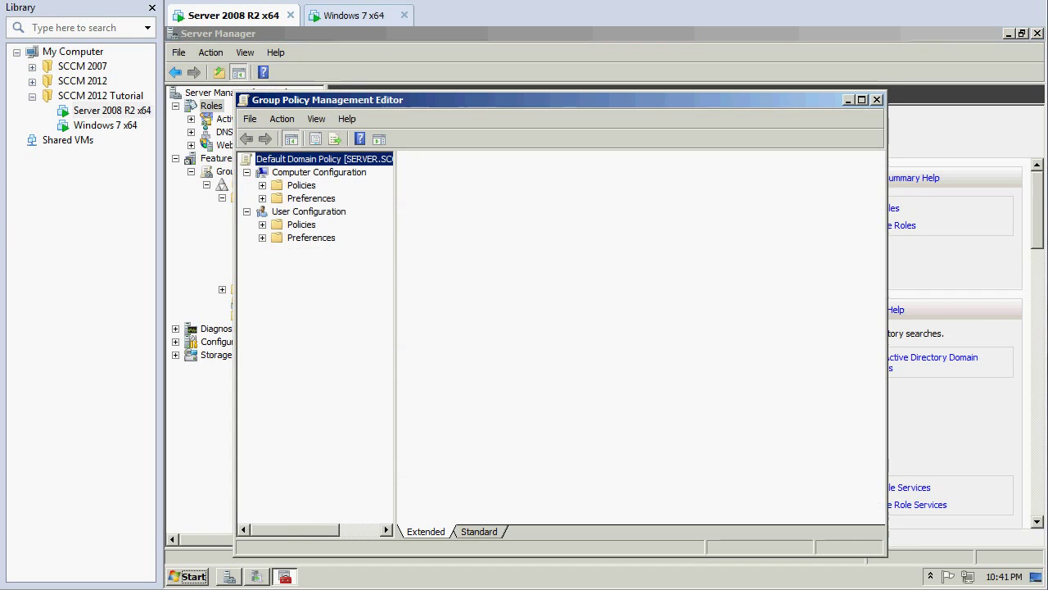
# - Navigate to Security Settings > Windows Firewall with Advanced Security > Inbound Rules and begin a new rule
pyautogui.click(262, 185)
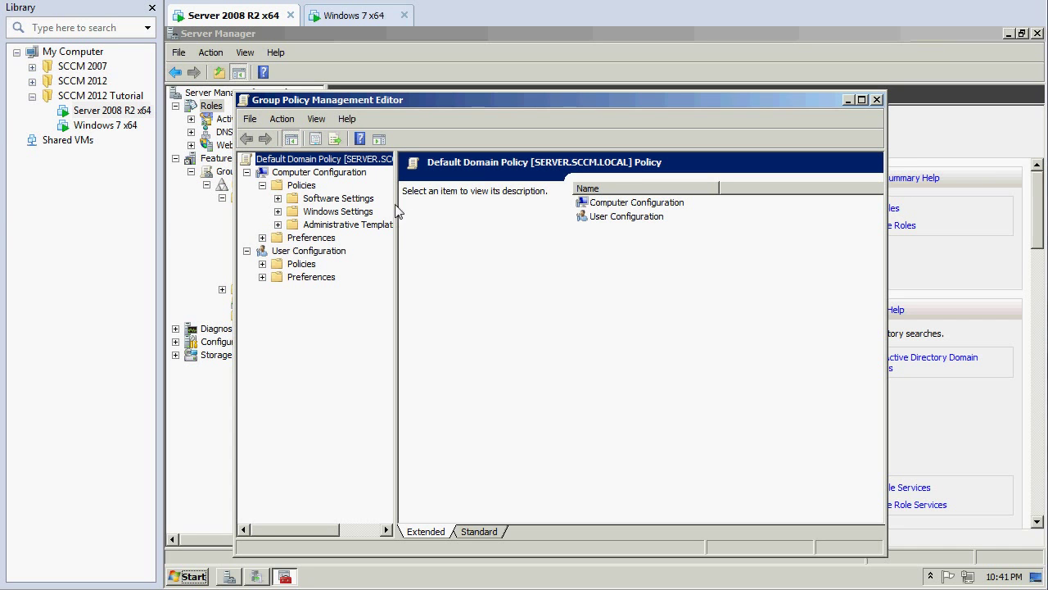
pyautogui.doubleClick(316, 212)
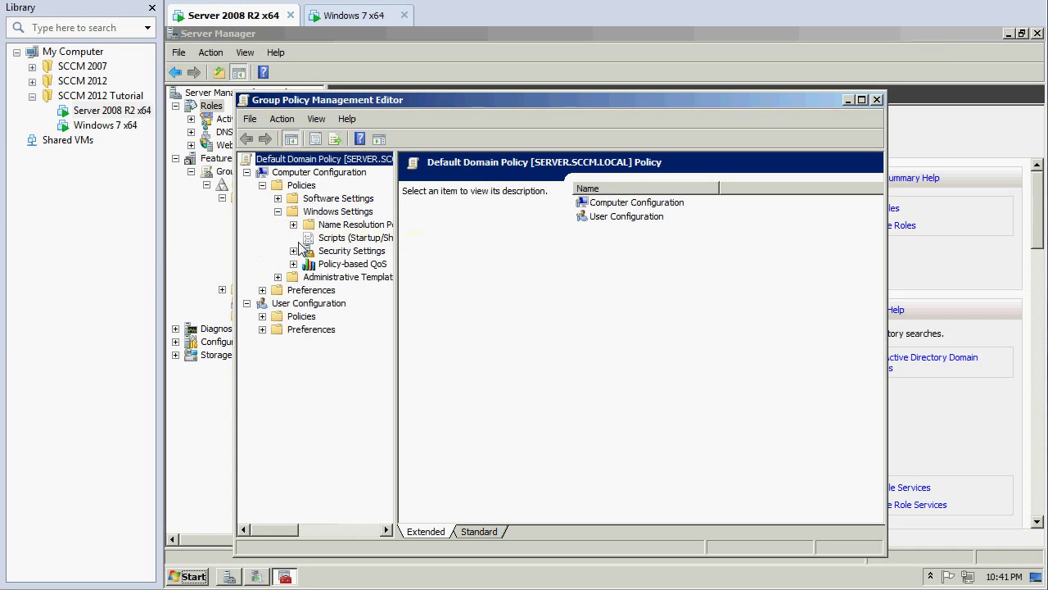
pyautogui.click(293, 250)
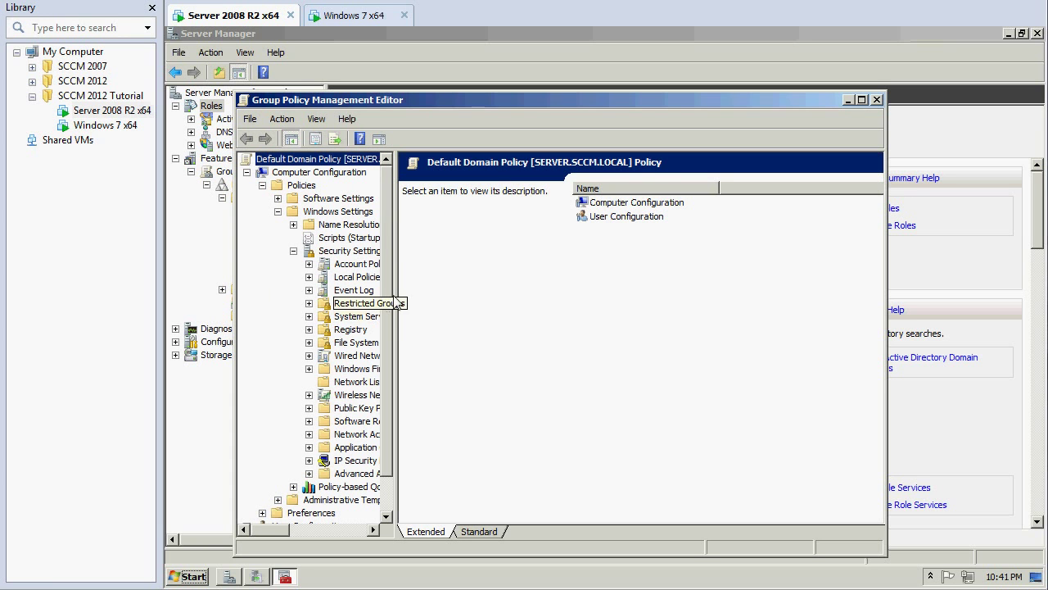
pyautogui.moveTo(398, 297); pyautogui.dragTo(475, 296)
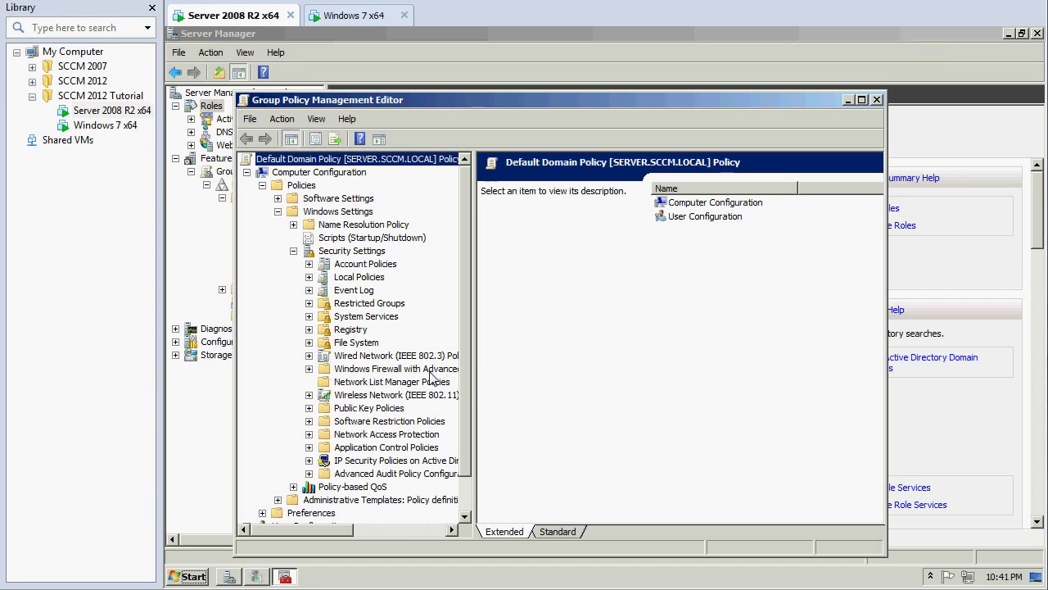
pyautogui.doubleClick(339, 370)
pyautogui.click(324, 382)
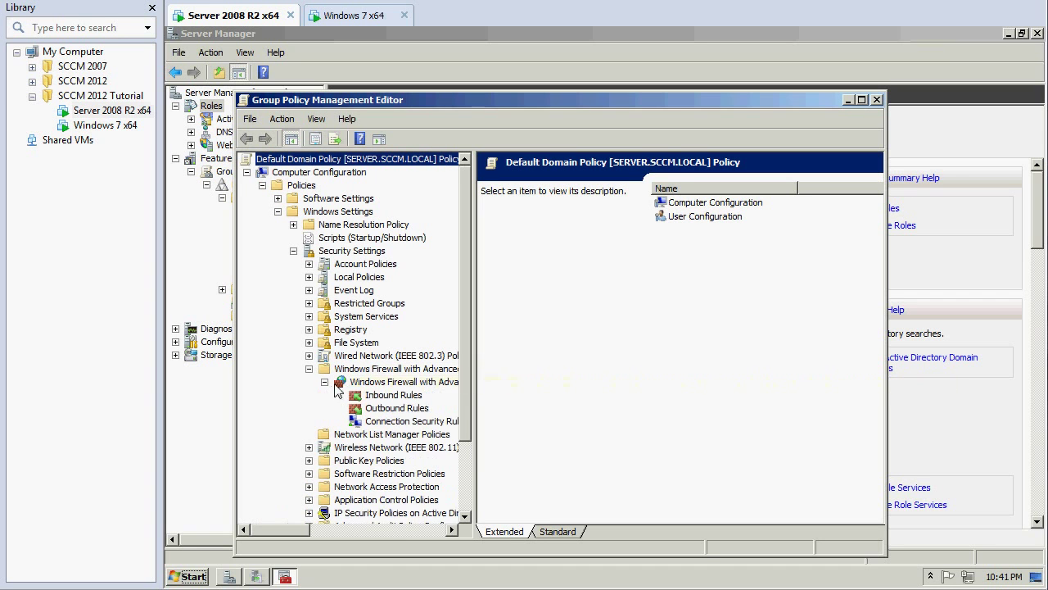
pyautogui.click(384, 395)
pyautogui.rightClick(381, 396)
pyautogui.click(417, 401)
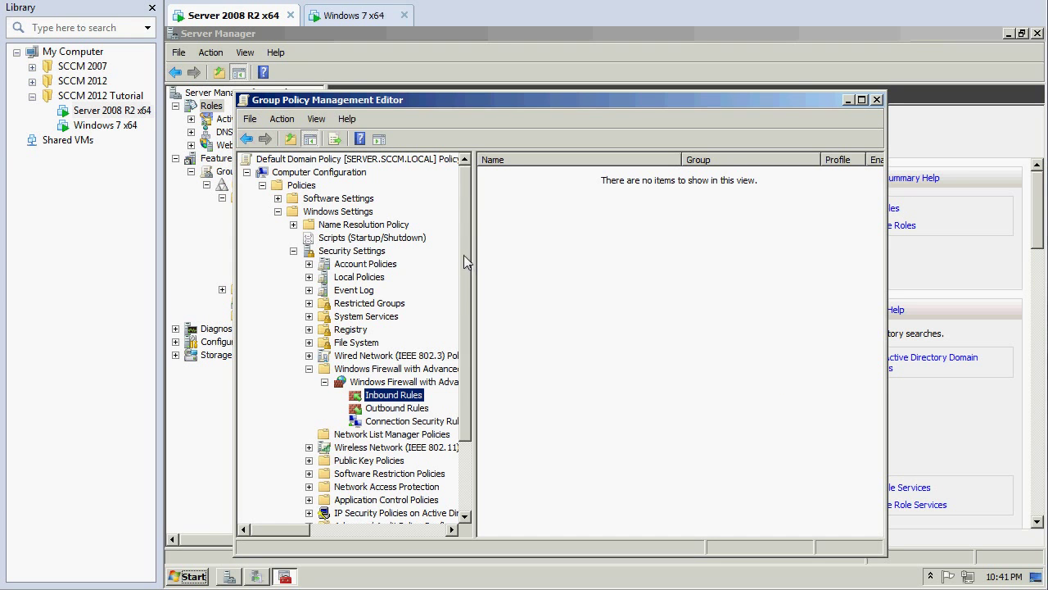
# - Create the predefined File and Printer Sharing inbound rules in the policy
pyautogui.click(436, 295)
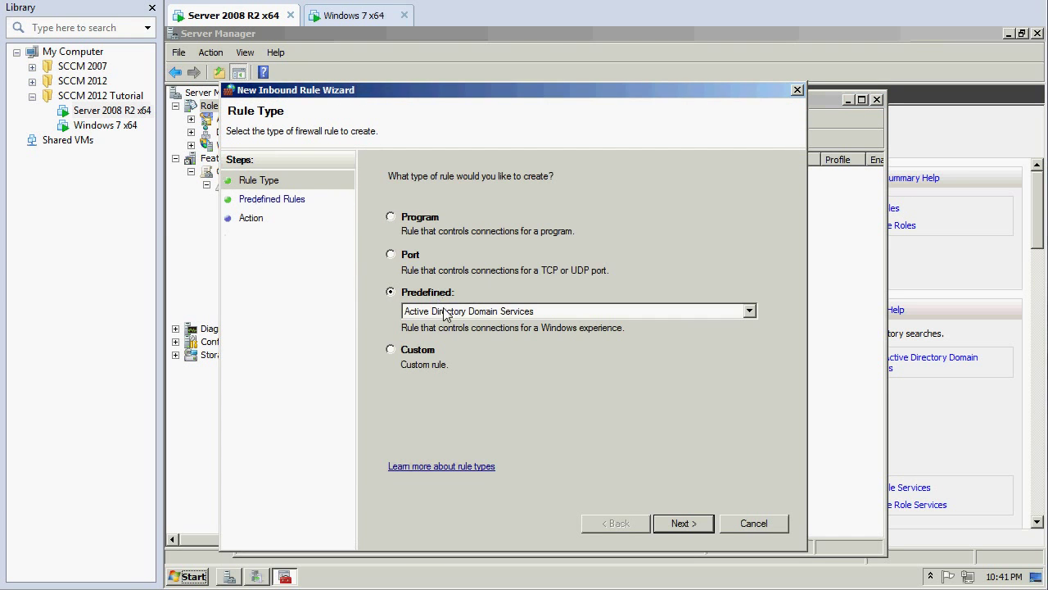
pyautogui.click(449, 317)
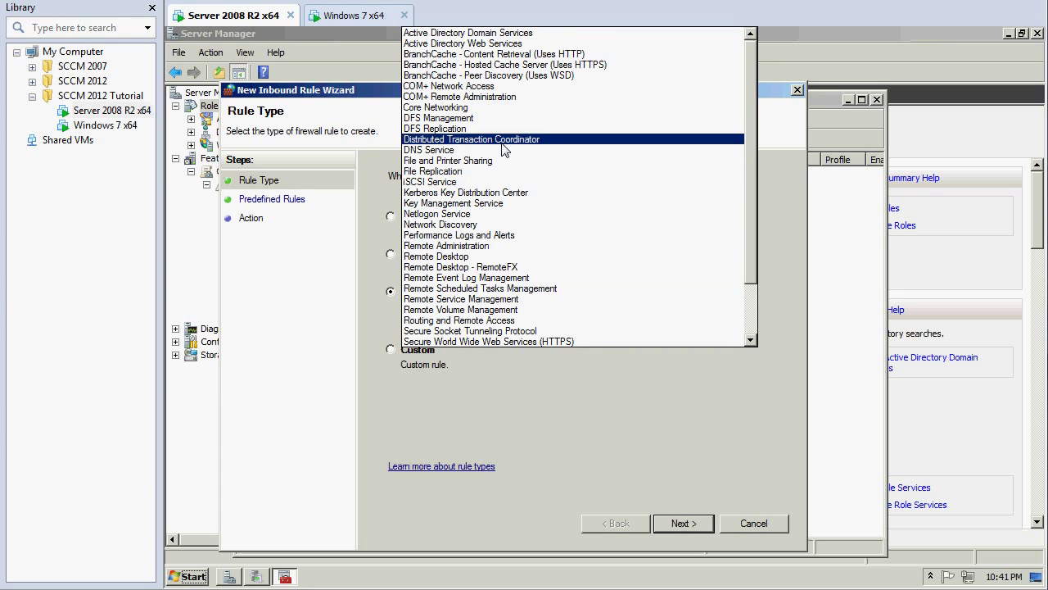
pyautogui.click(476, 160)
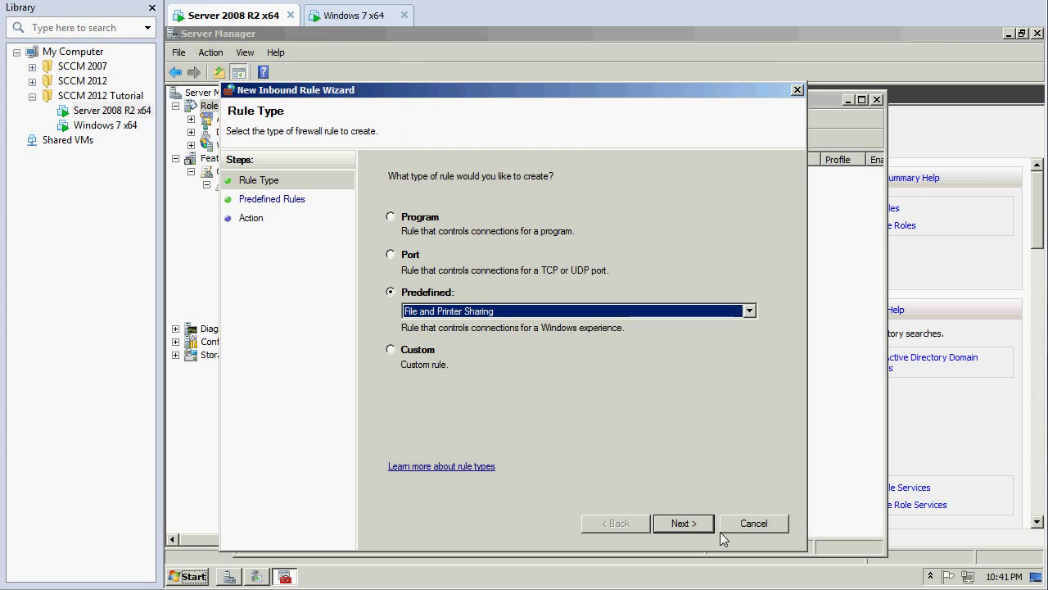
pyautogui.click(681, 523)
pyautogui.click(683, 523)
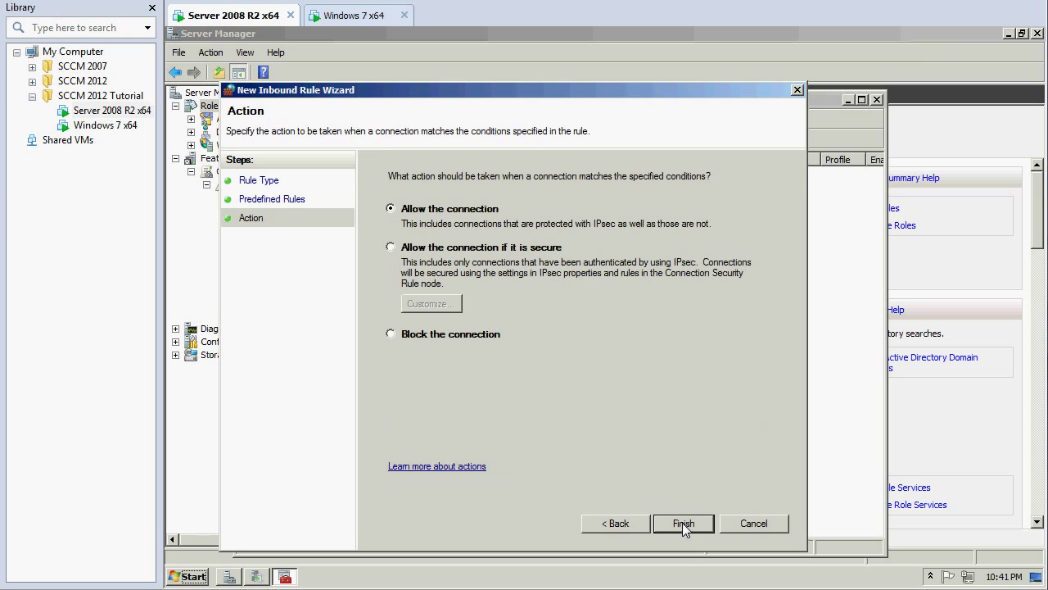
pyautogui.click(684, 523)
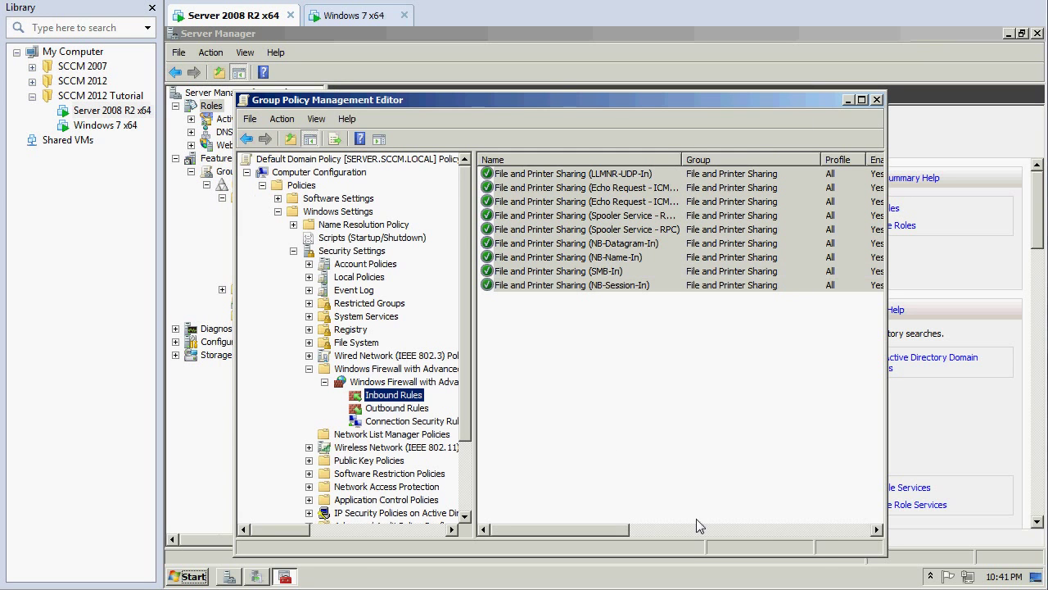
# - Add the predefined Windows Management Instrumentation (WMI) inbound rules, then collapse the policy tree
pyautogui.rightClick(392, 397)
pyautogui.click(426, 401)
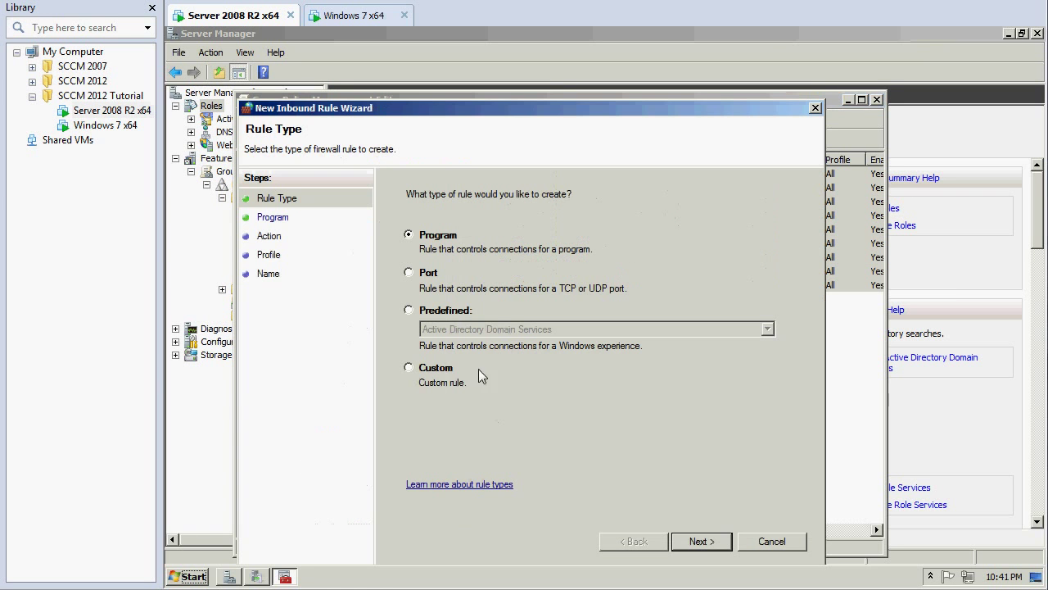
pyautogui.click(442, 315)
pyautogui.click(457, 330)
pyautogui.scroll(-2, 553, 315)
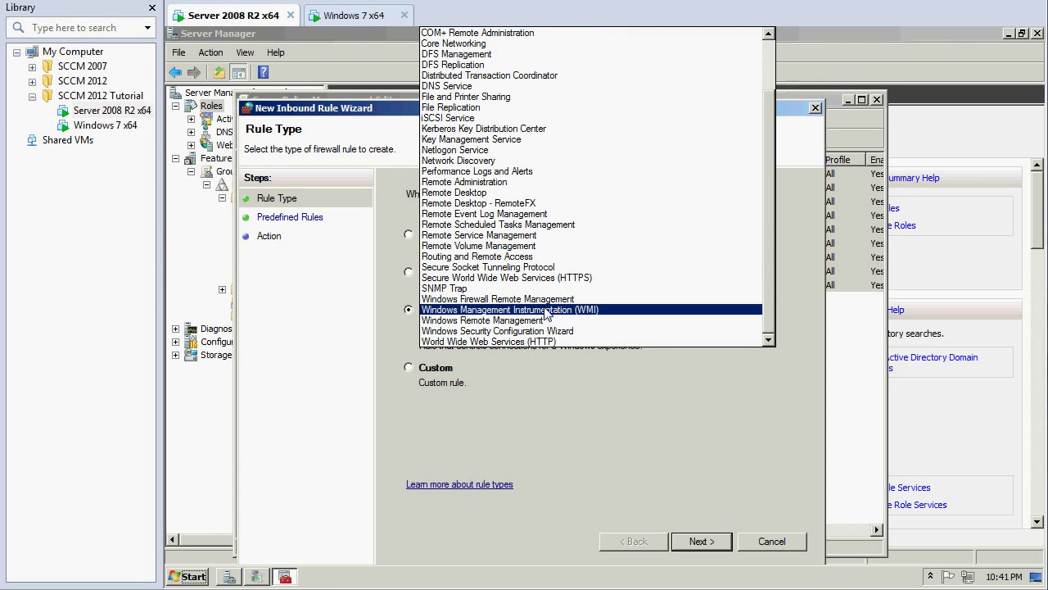
pyautogui.click(547, 312)
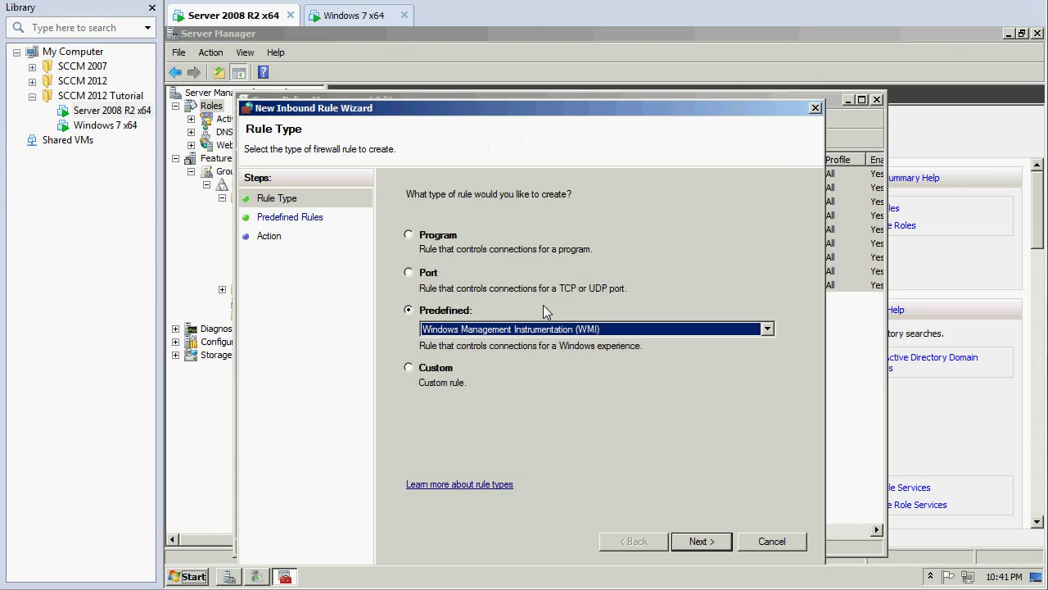
pyautogui.click(701, 541)
pyautogui.click(701, 541)
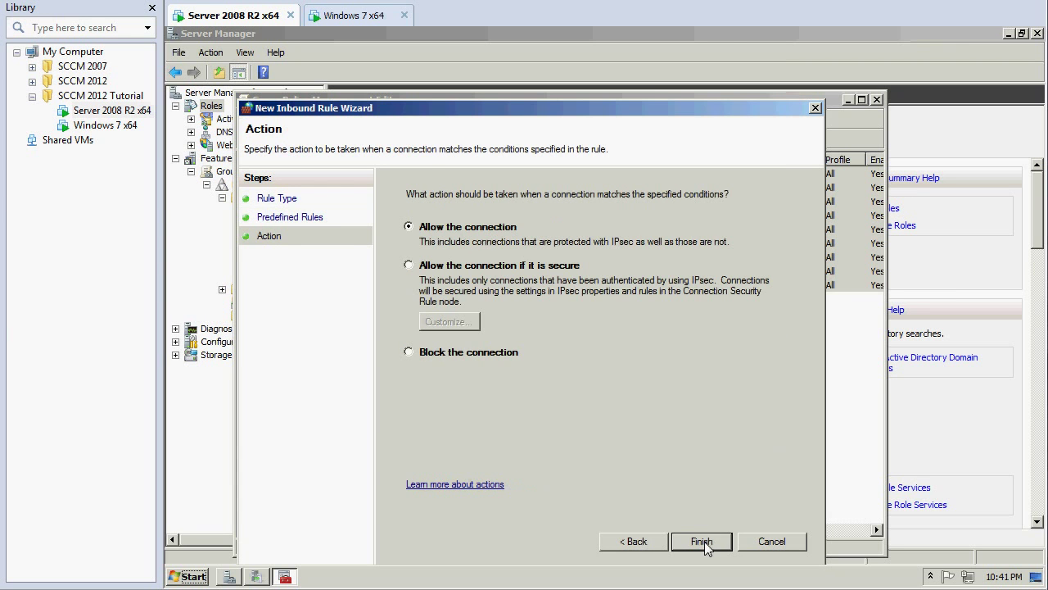
pyautogui.click(704, 541)
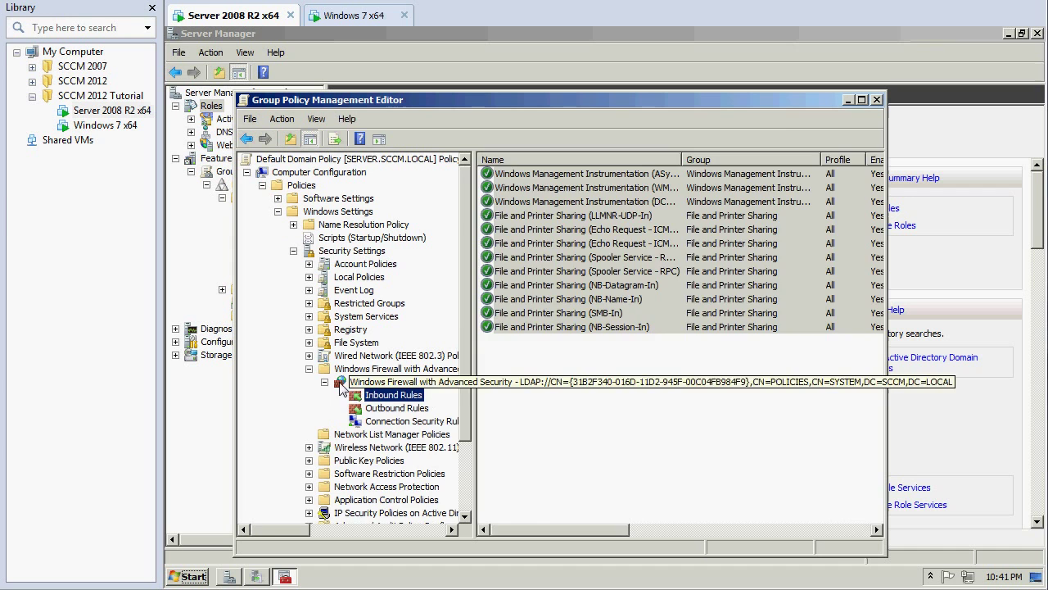
pyautogui.doubleClick(321, 368)
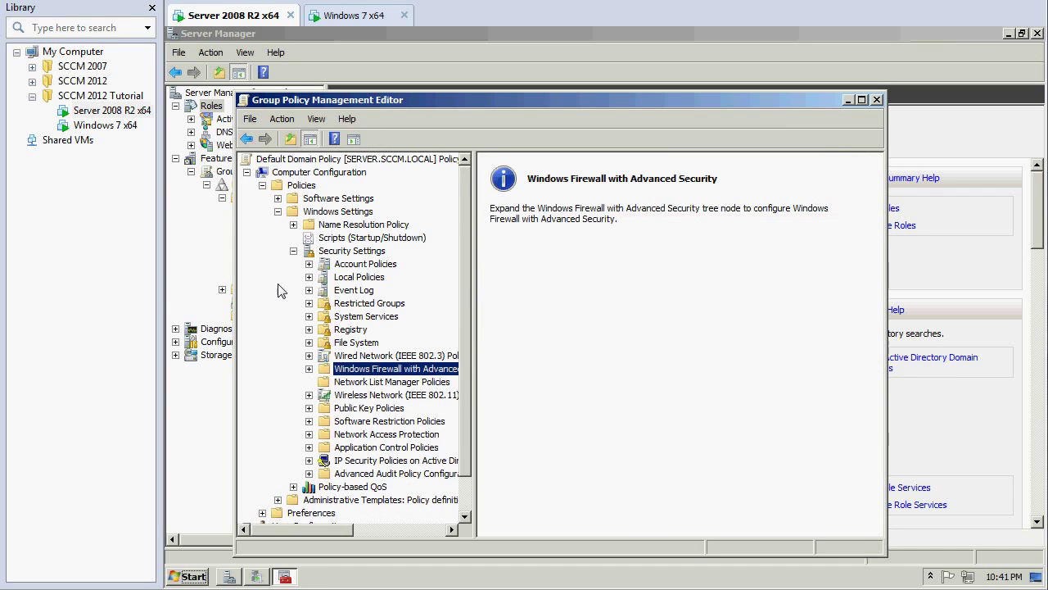
pyautogui.click(294, 250)
pyautogui.click(278, 211)
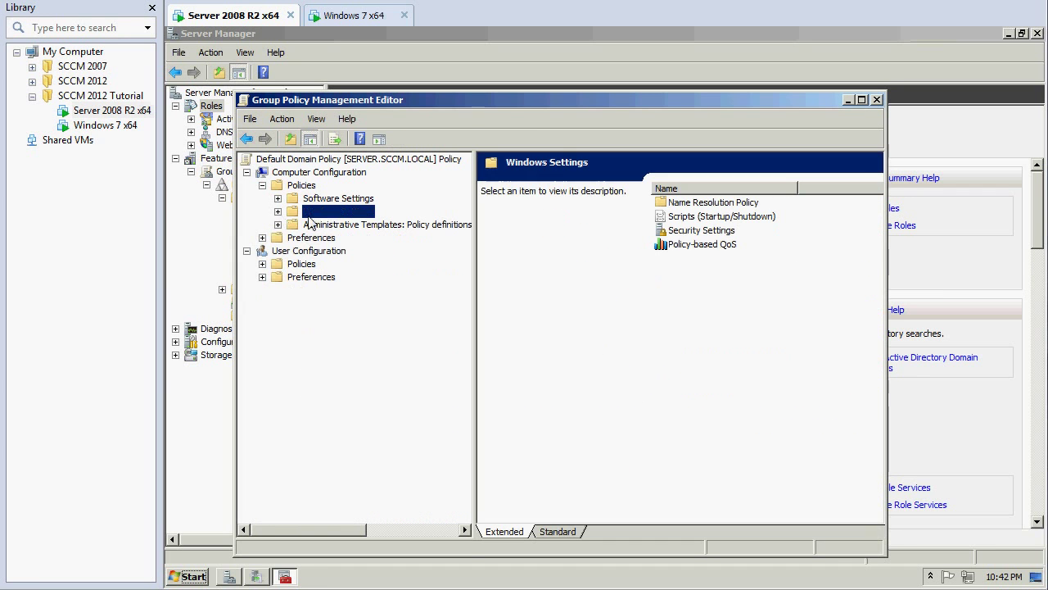
# - Close the policy editor and launch Windows Firewall with Advanced Security by searching 'fire'
pyautogui.click(877, 99)
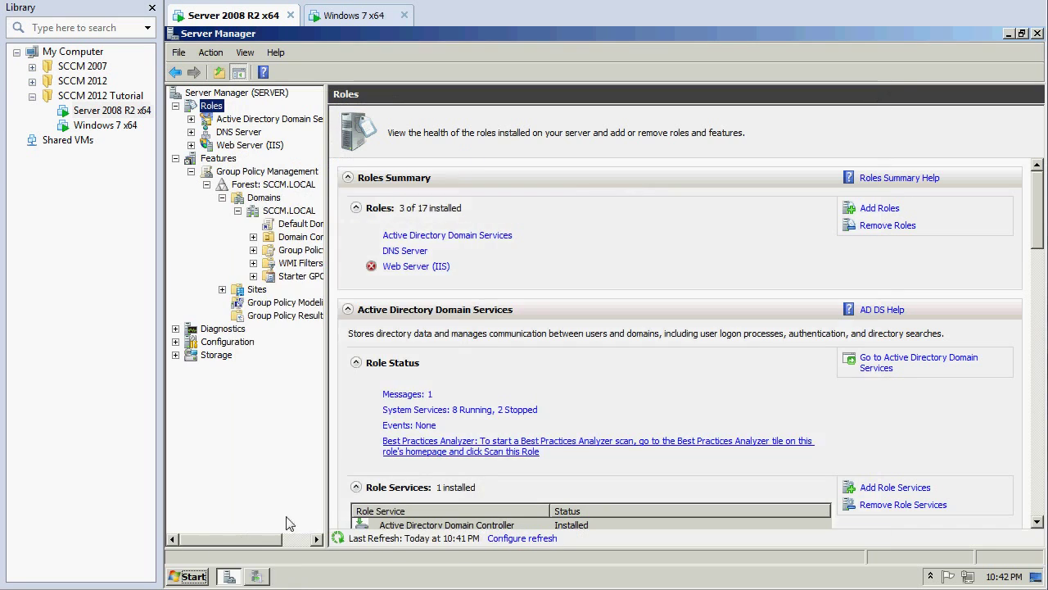
pyautogui.click(191, 577)
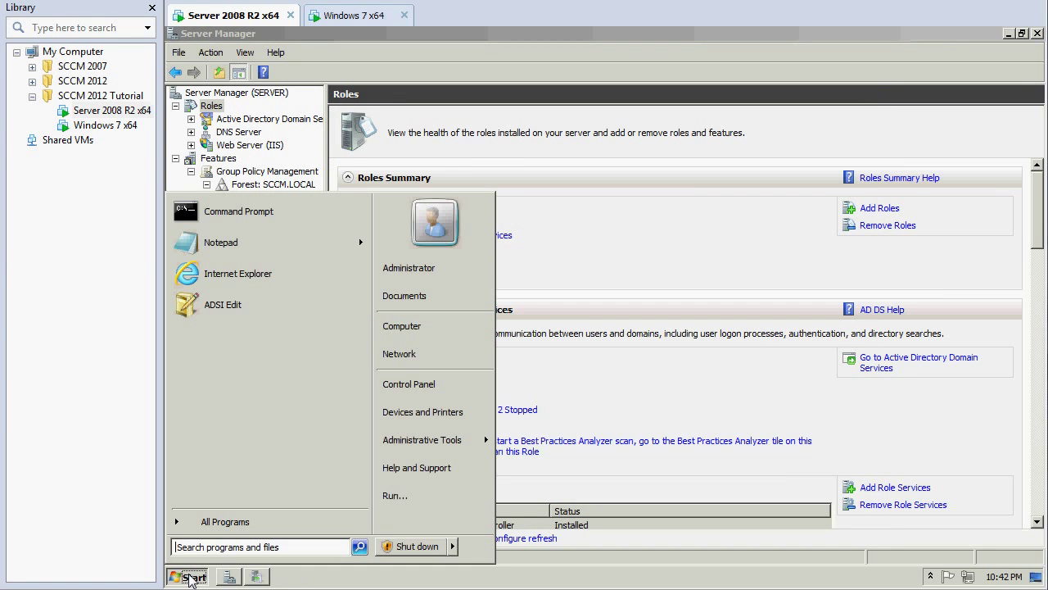
pyautogui.write('fire')
pyautogui.press('Return')
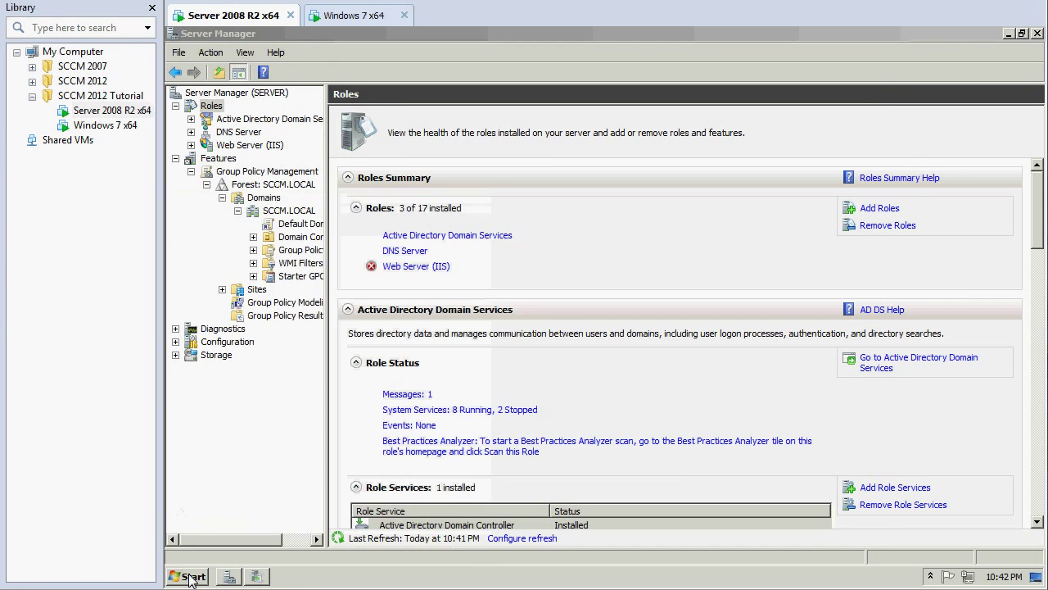
# - Start a new inbound port rule for TCP ports 1433, 4022 that allows the connection
pyautogui.click(245, 110)
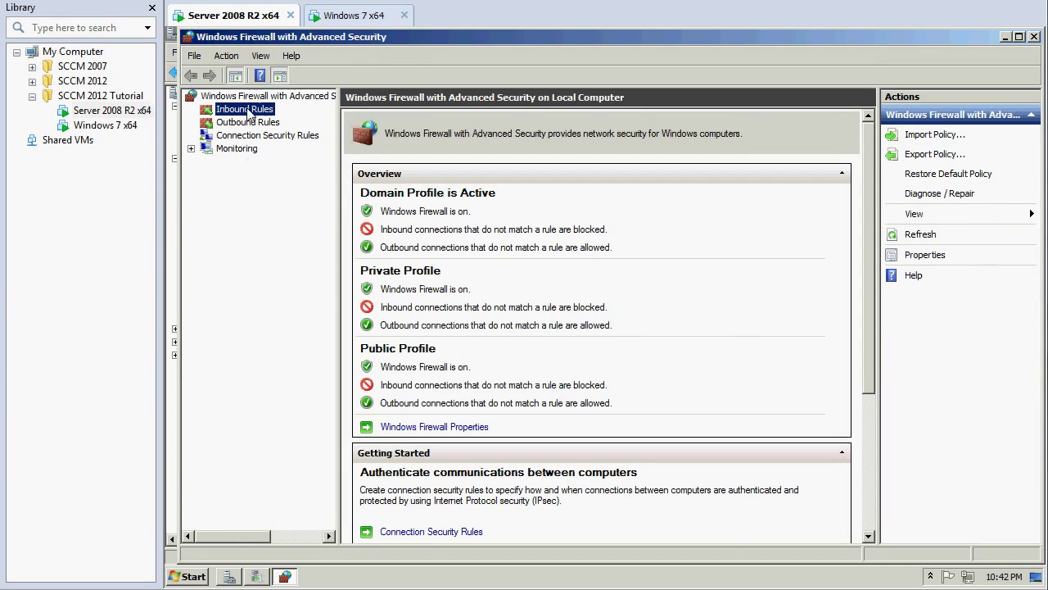
pyautogui.rightClick(250, 113)
pyautogui.click(275, 114)
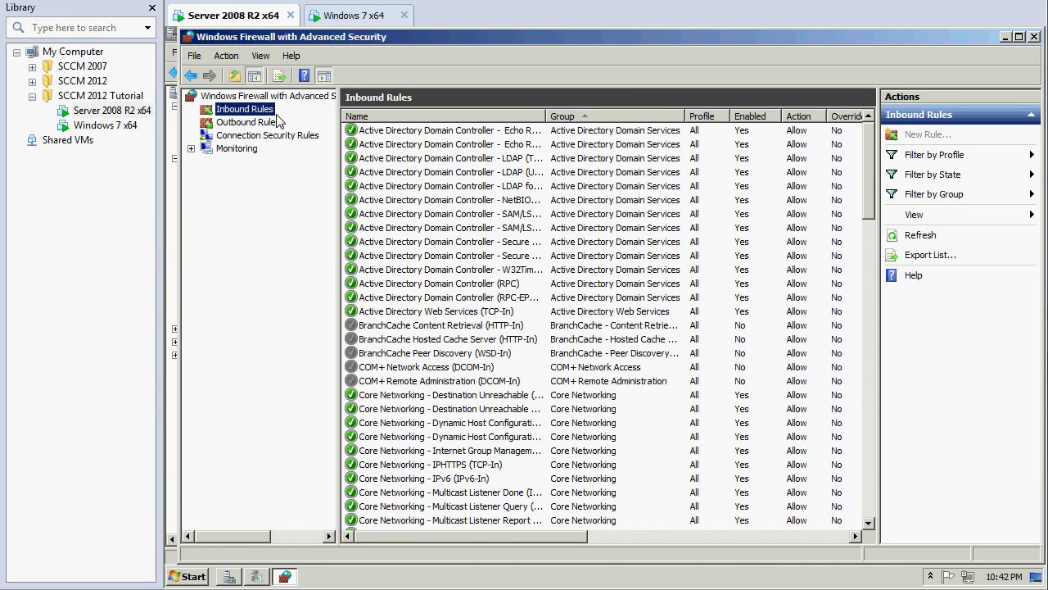
pyautogui.click(483, 301)
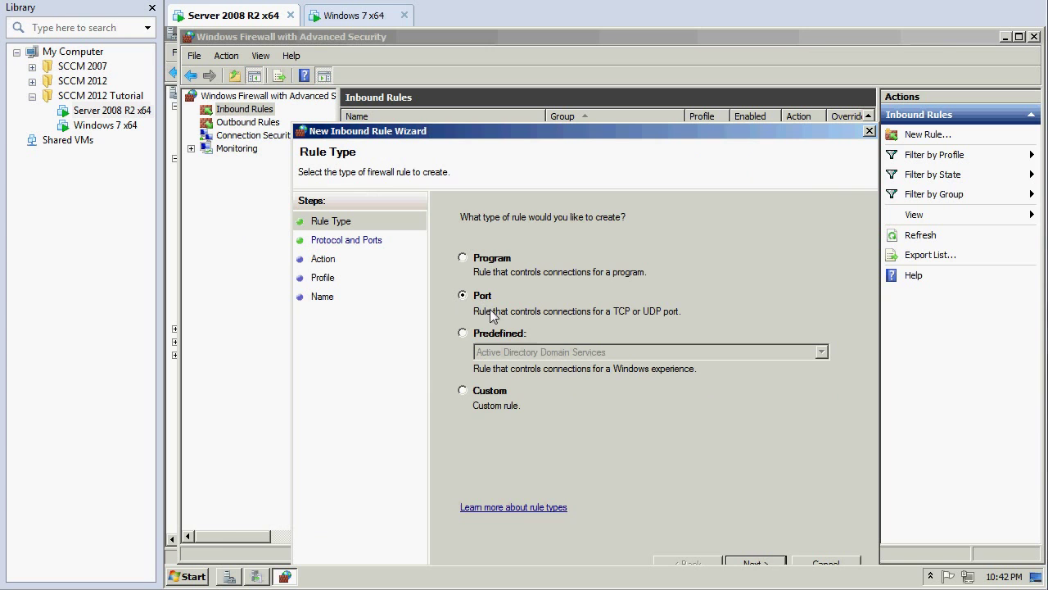
pyautogui.click(769, 563)
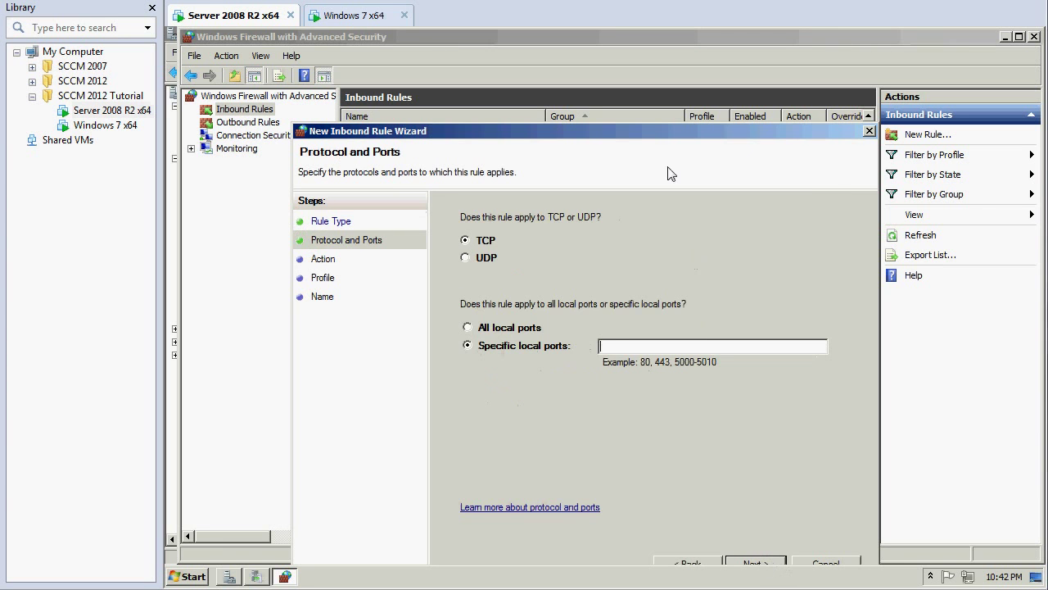
pyautogui.moveTo(641, 127); pyautogui.dragTo(631, 74)
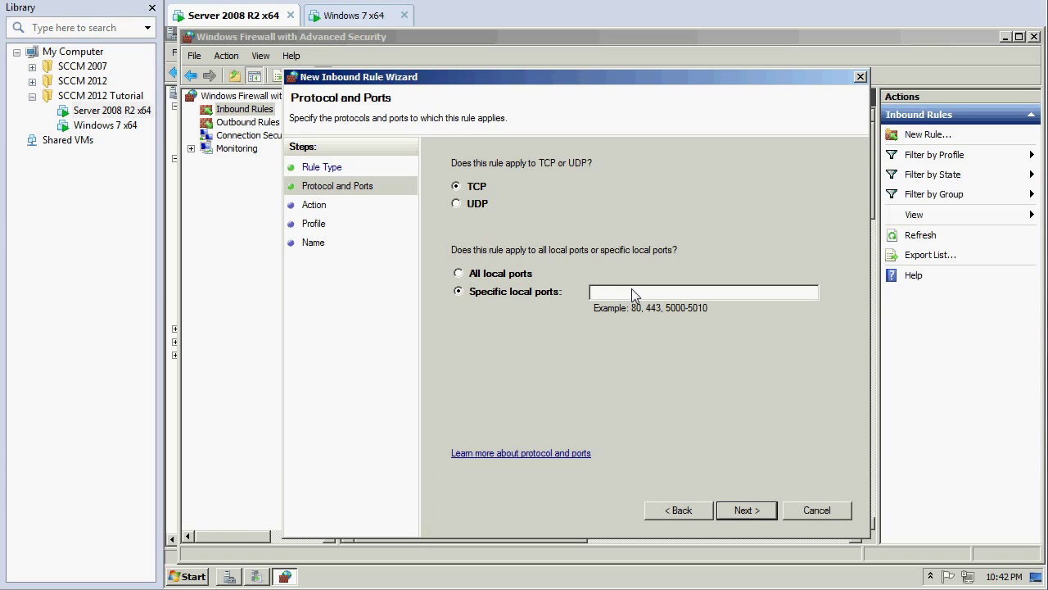
pyautogui.write('1433, 4022')
pyautogui.click(745, 511)
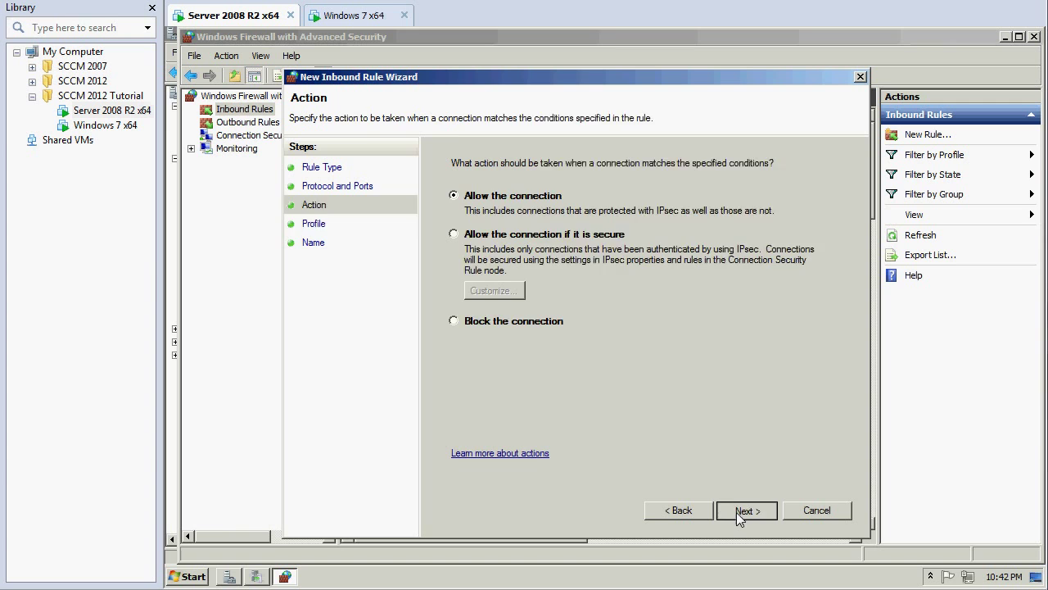
pyautogui.click(737, 512)
# - Limit the rule to the Domain profile, name it SQL Ports, and close the firewall window
pyautogui.click(454, 279)
pyautogui.click(456, 244)
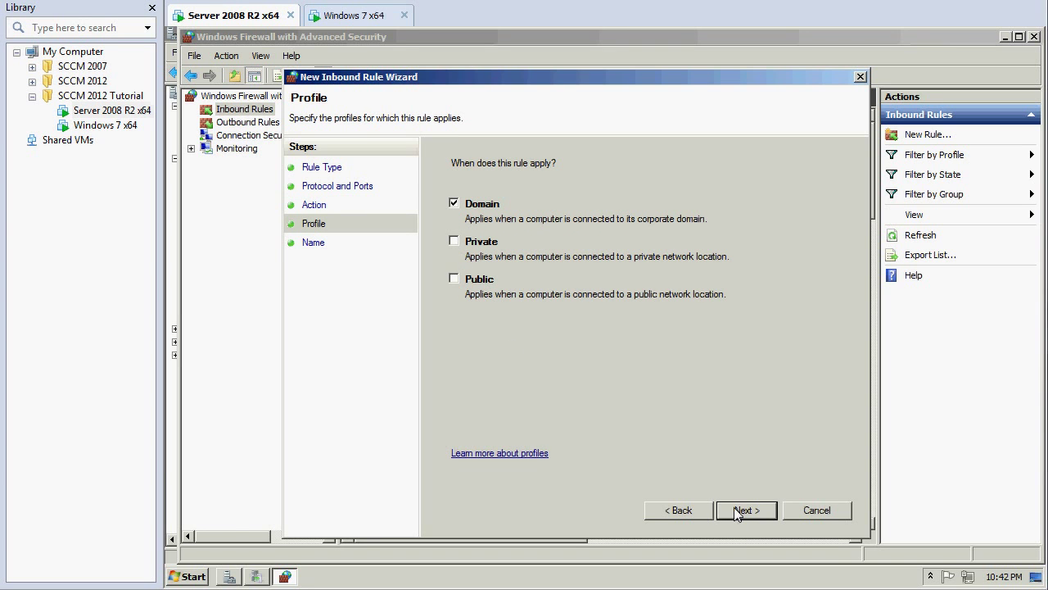
pyautogui.click(738, 511)
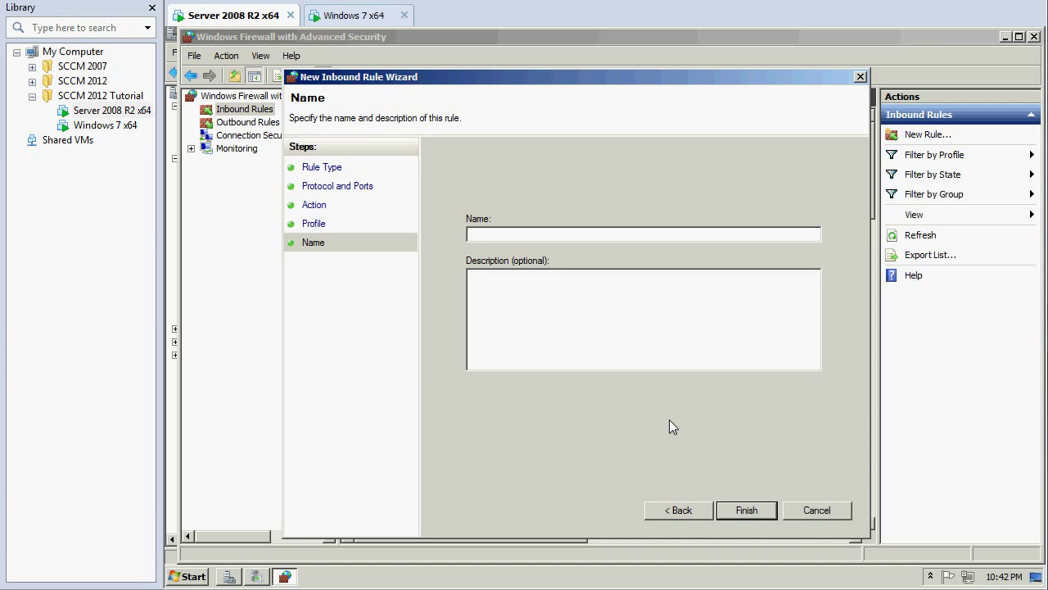
pyautogui.write('SQL Ports')
pyautogui.press('Return')
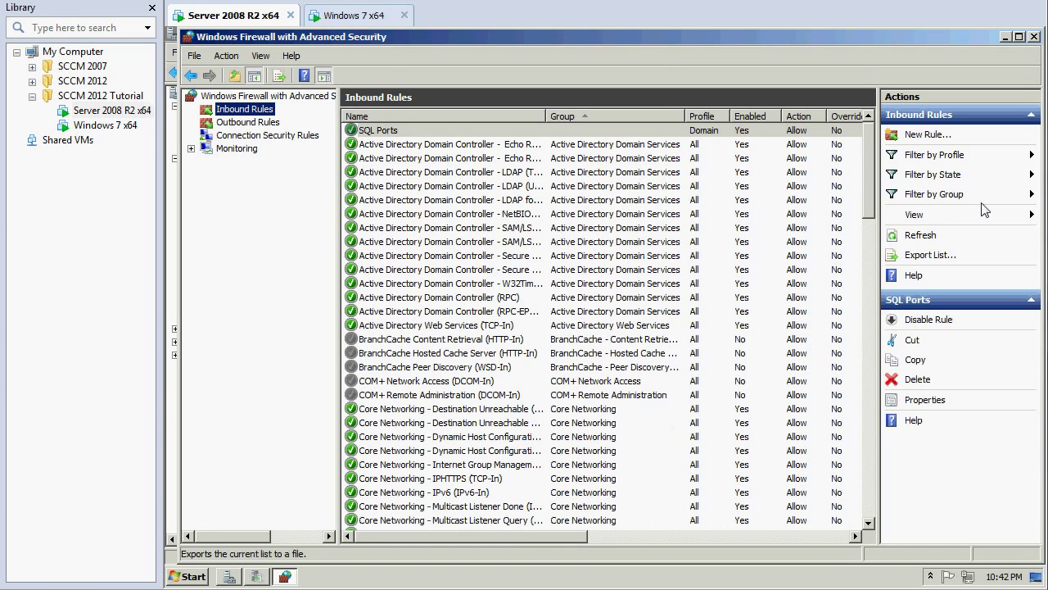
pyautogui.click(1035, 36)
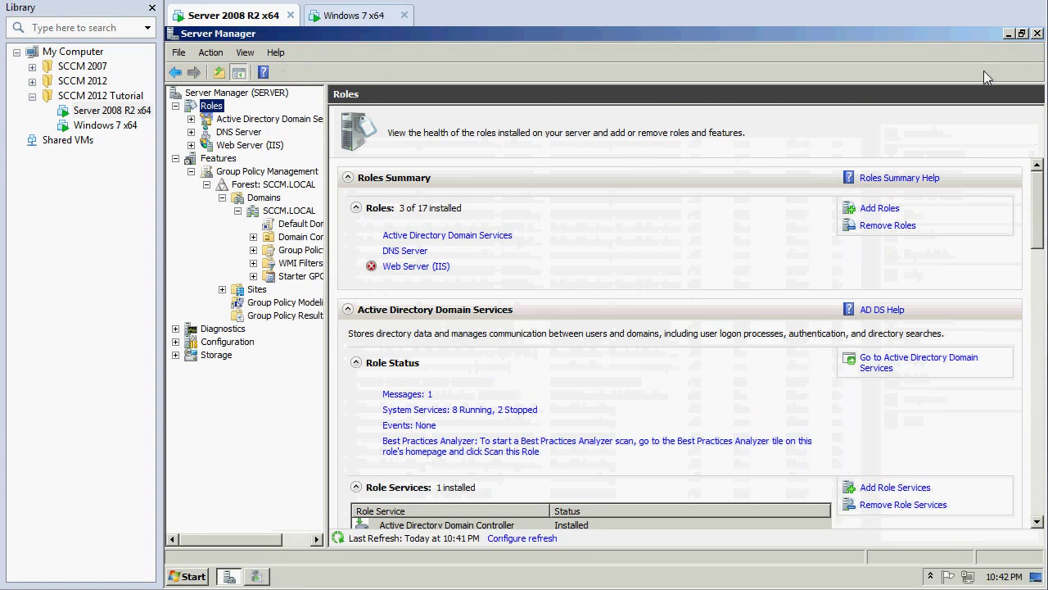
pyautogui.click(237, 211)
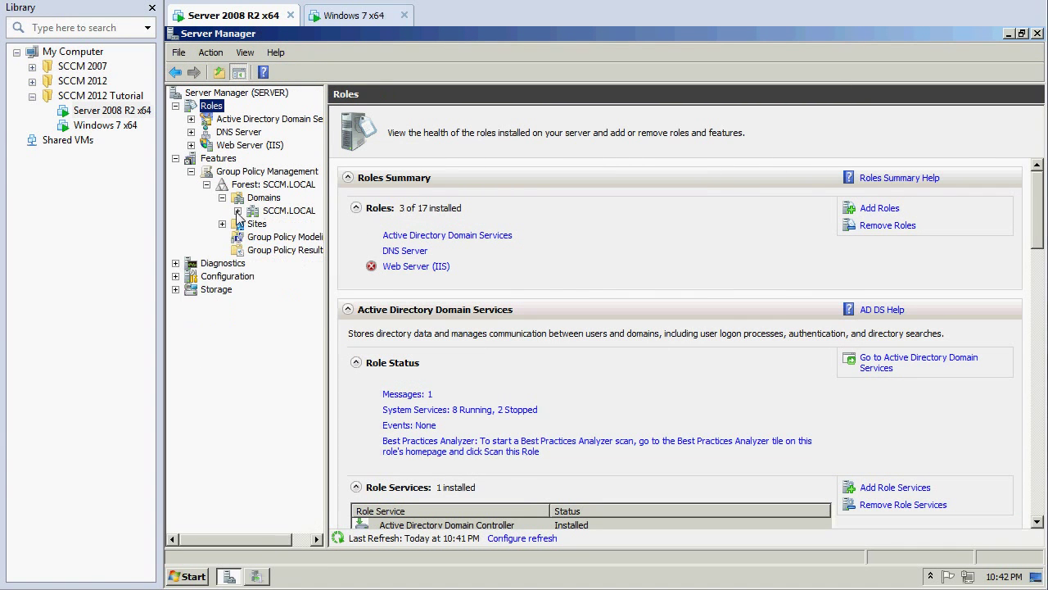
# - Launch Internet Information Services (IIS) Manager from All Programs
pyautogui.click(194, 577)
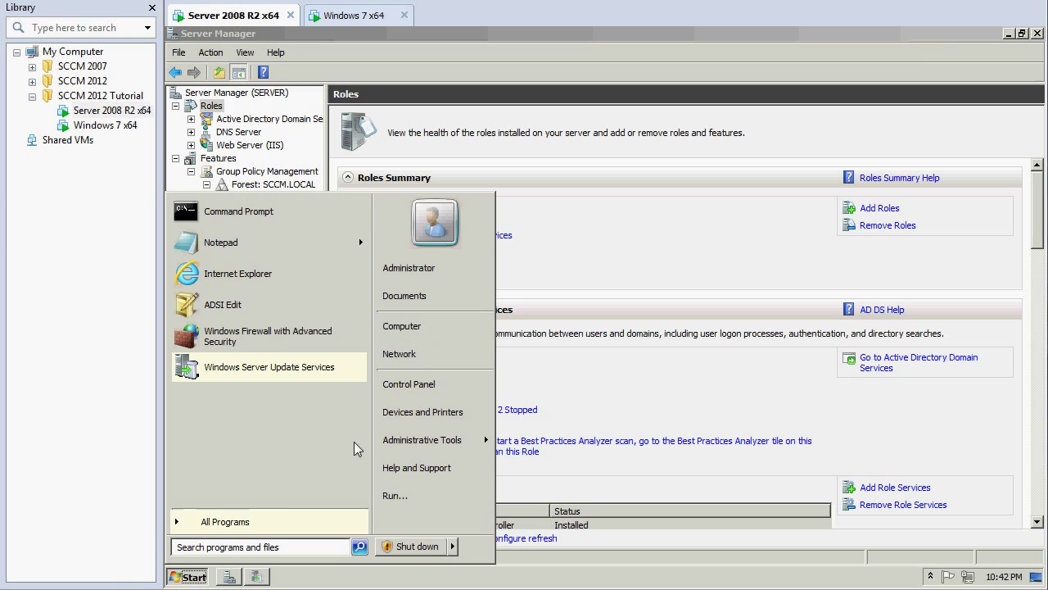
pyautogui.click(254, 522)
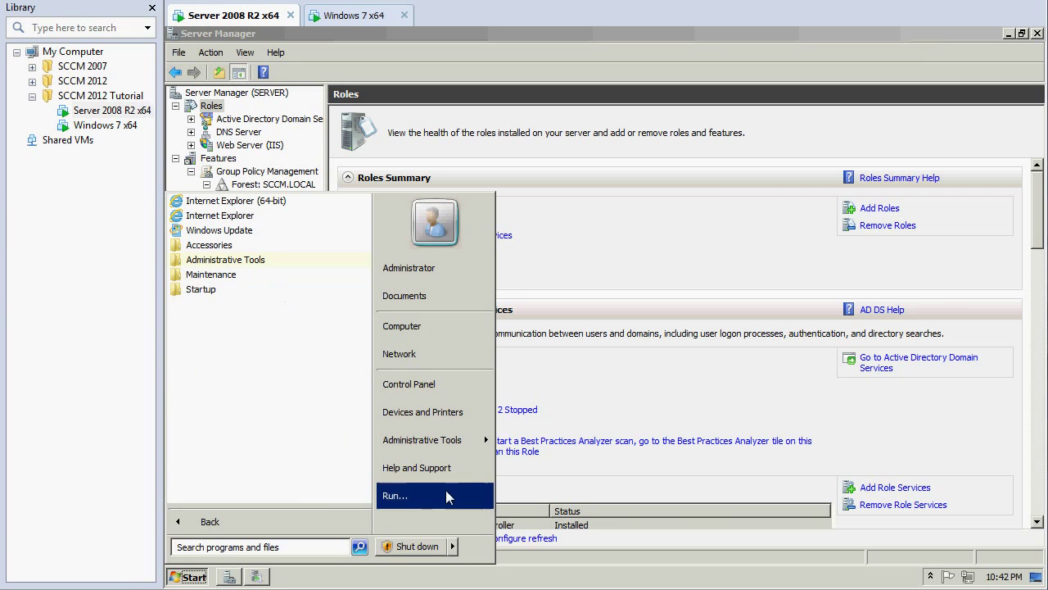
pyautogui.moveTo(448, 442)
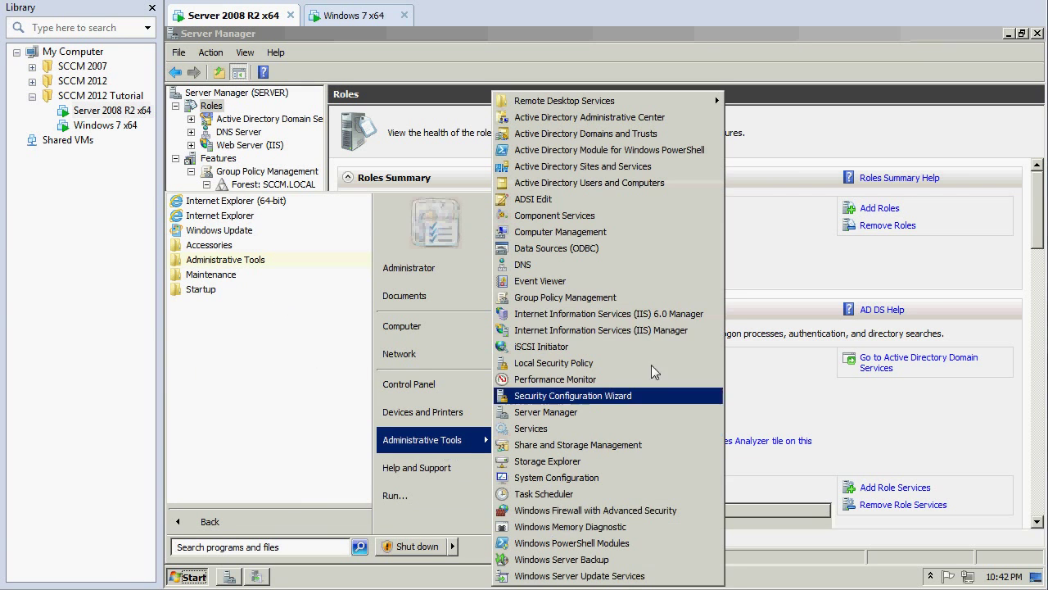
pyautogui.click(600, 331)
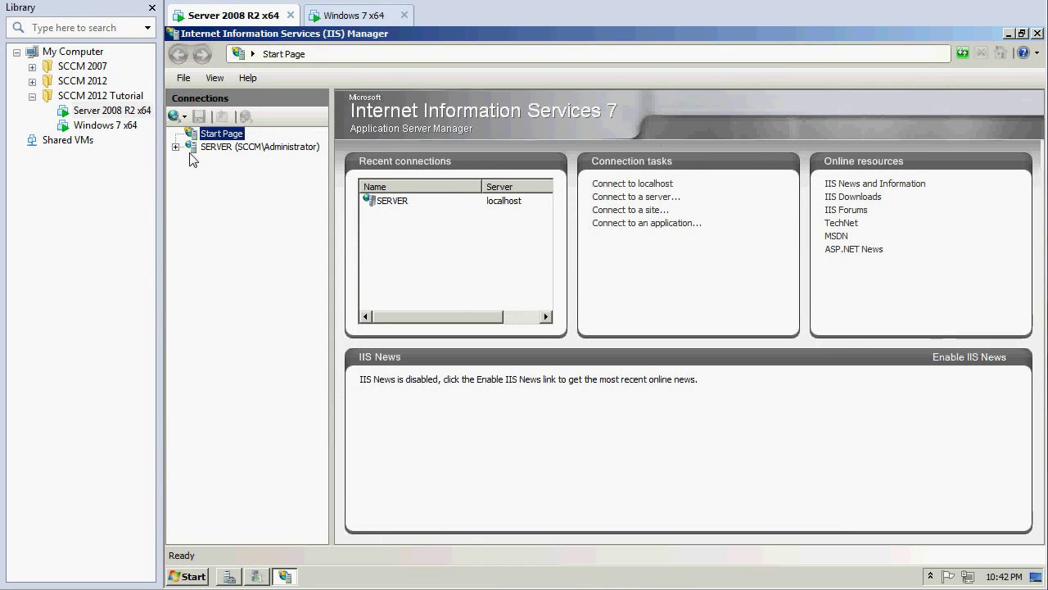
# - Expand Sites, select Default Web Site and open its WebDAV Authoring Rules
pyautogui.doubleClick(195, 147)
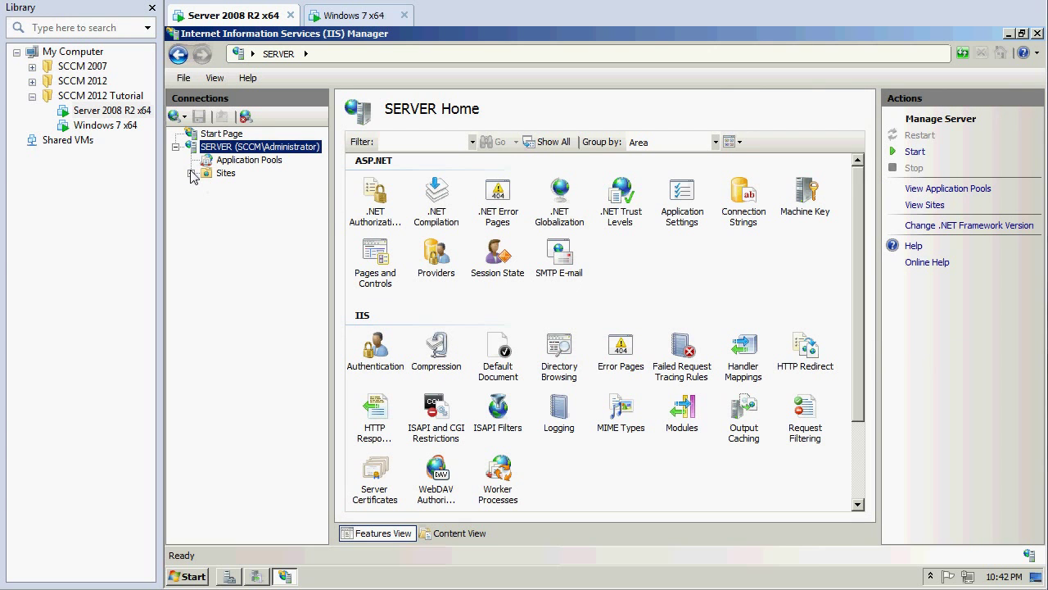
pyautogui.click(192, 172)
pyautogui.click(245, 188)
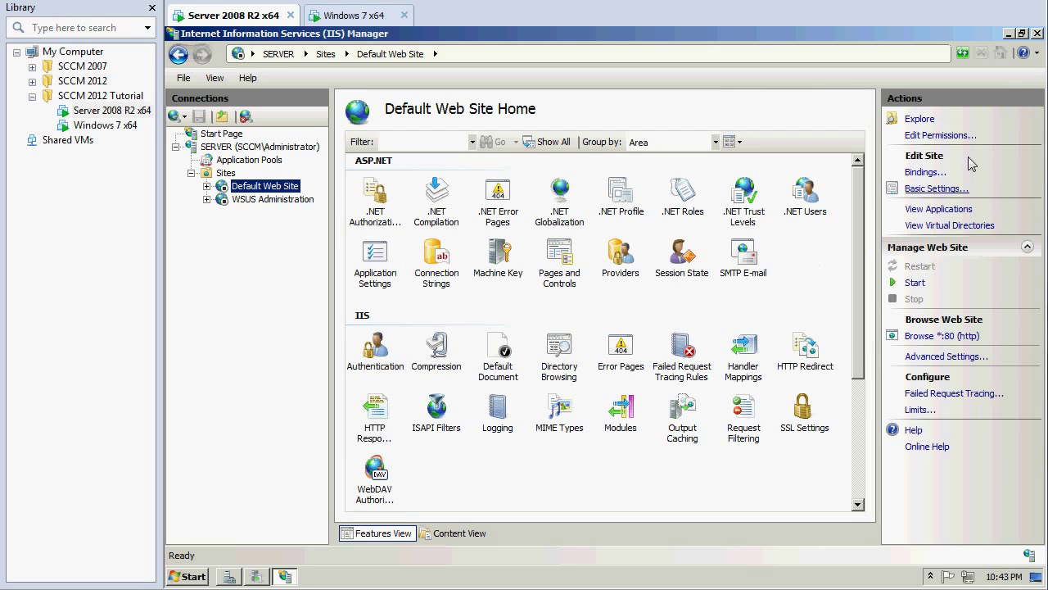
pyautogui.doubleClick(373, 475)
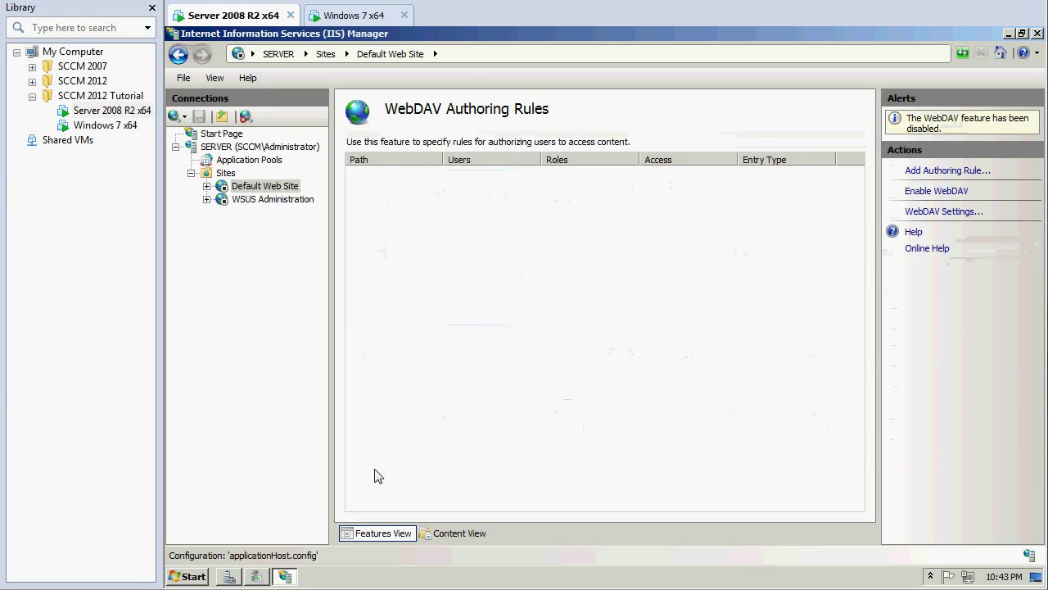
# - Enable WebDAV and apply settings: anonymous property queries True, custom properties False, infinite-depth queries True
pyautogui.click(939, 197)
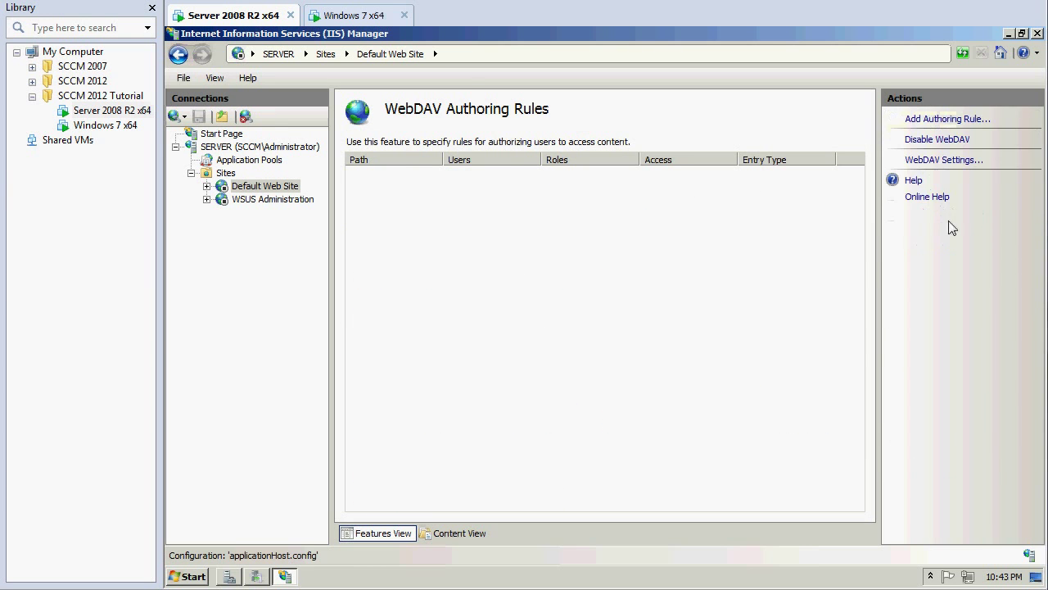
pyautogui.click(933, 158)
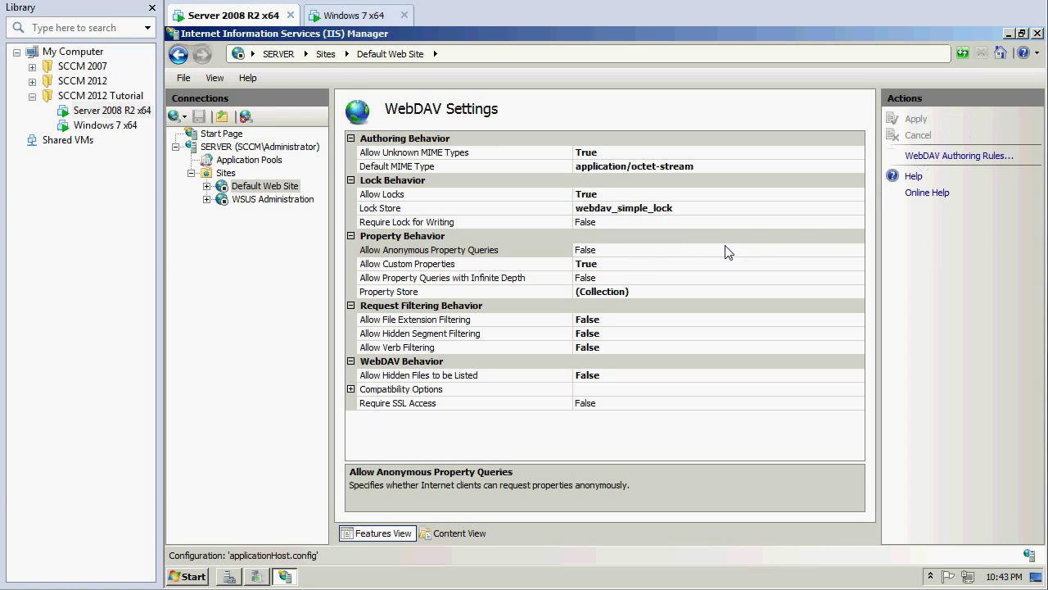
pyautogui.click(620, 253)
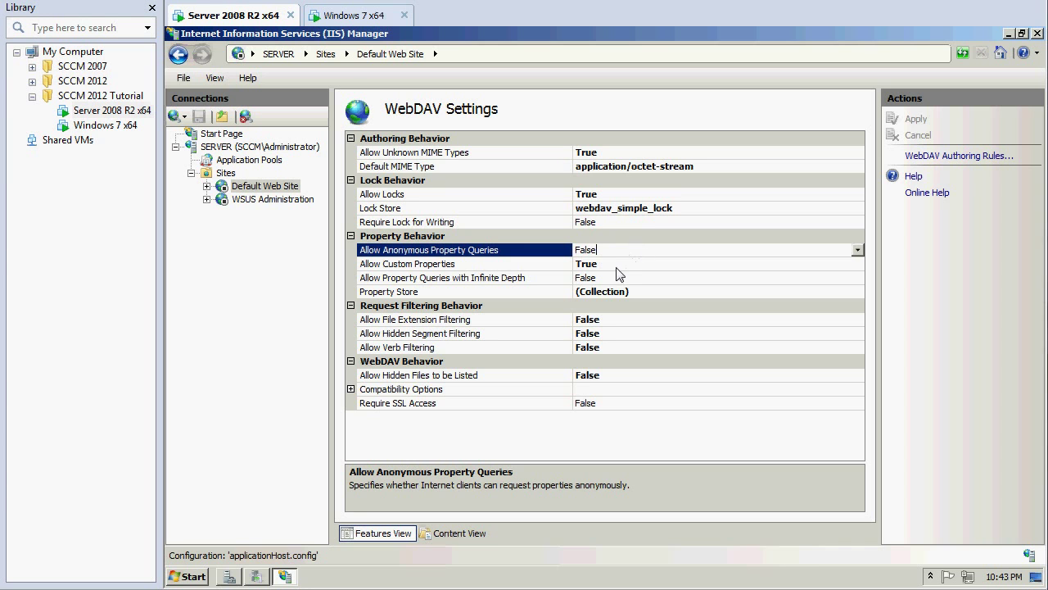
pyautogui.press('Down')
pyautogui.click(600, 267)
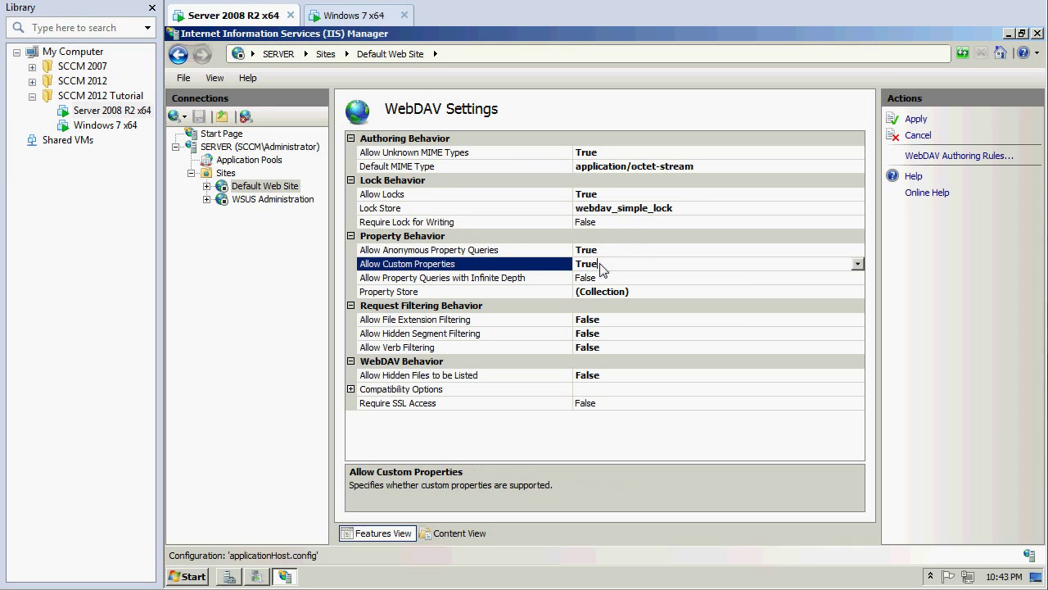
pyautogui.press('Up')
pyautogui.click(601, 279)
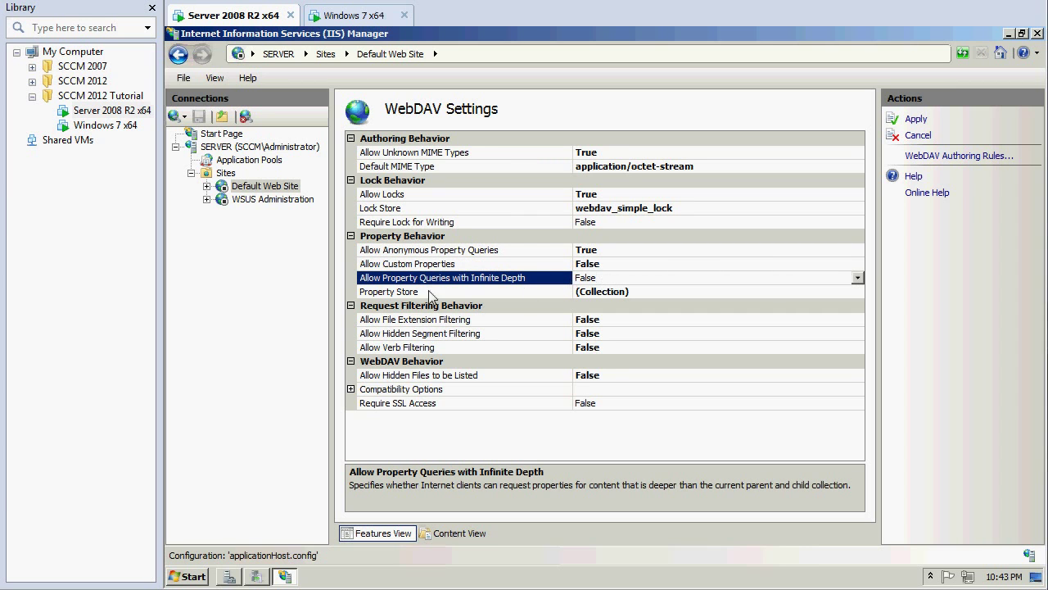
pyautogui.press('Down')
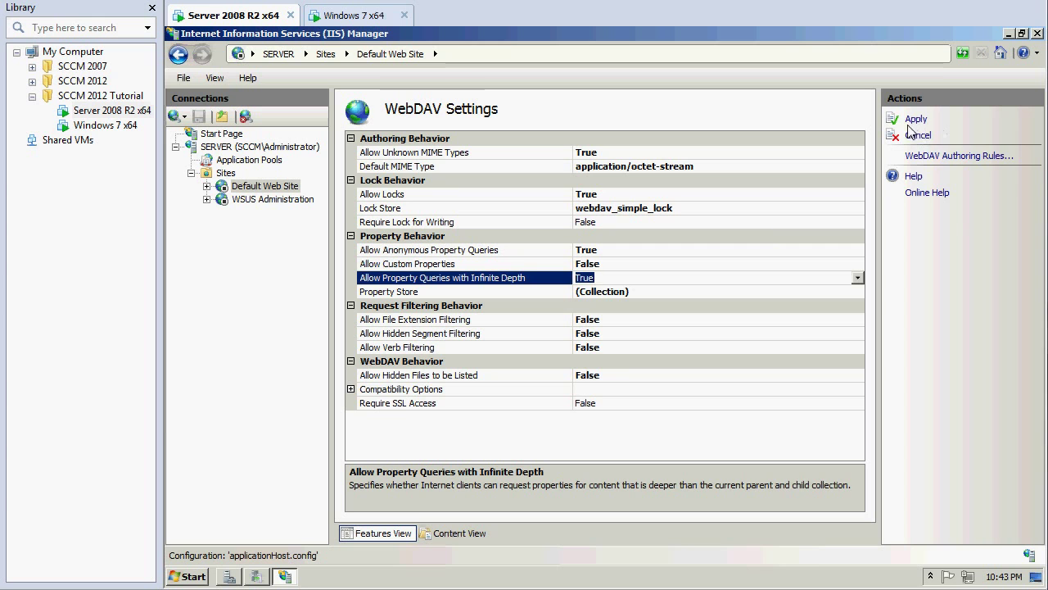
pyautogui.click(914, 120)
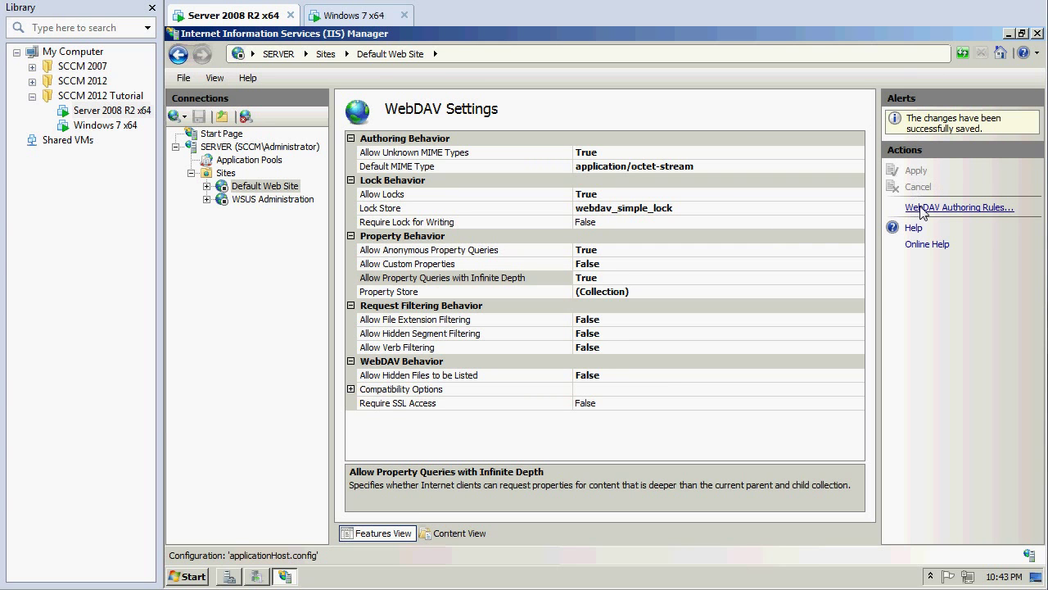
# - Add an authoring rule giving all users Read access, then close IIS Manager
pyautogui.click(930, 209)
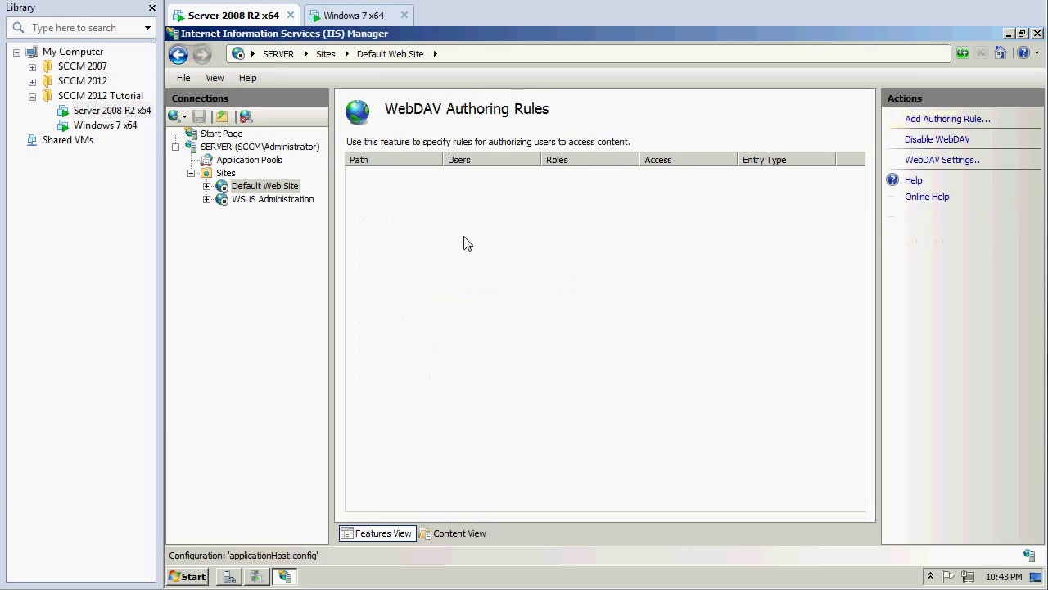
pyautogui.click(955, 121)
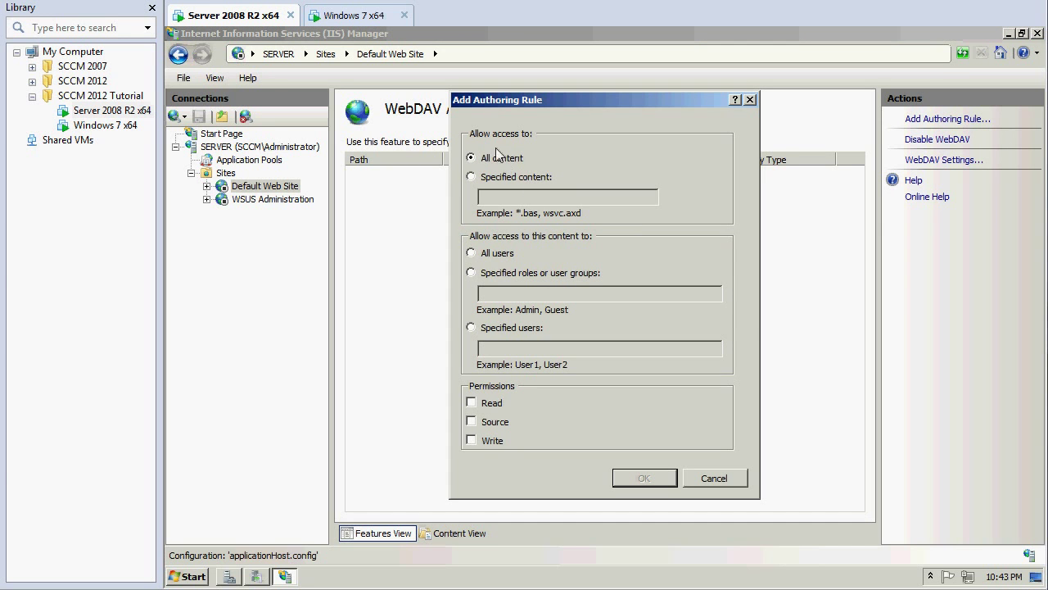
pyautogui.click(471, 253)
pyautogui.click(471, 402)
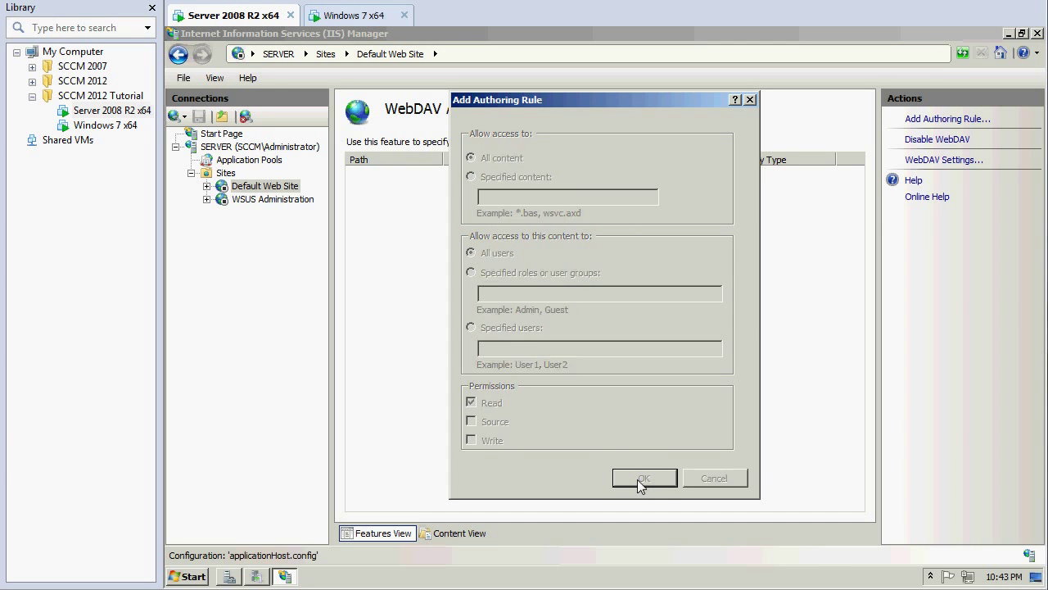
pyautogui.click(645, 478)
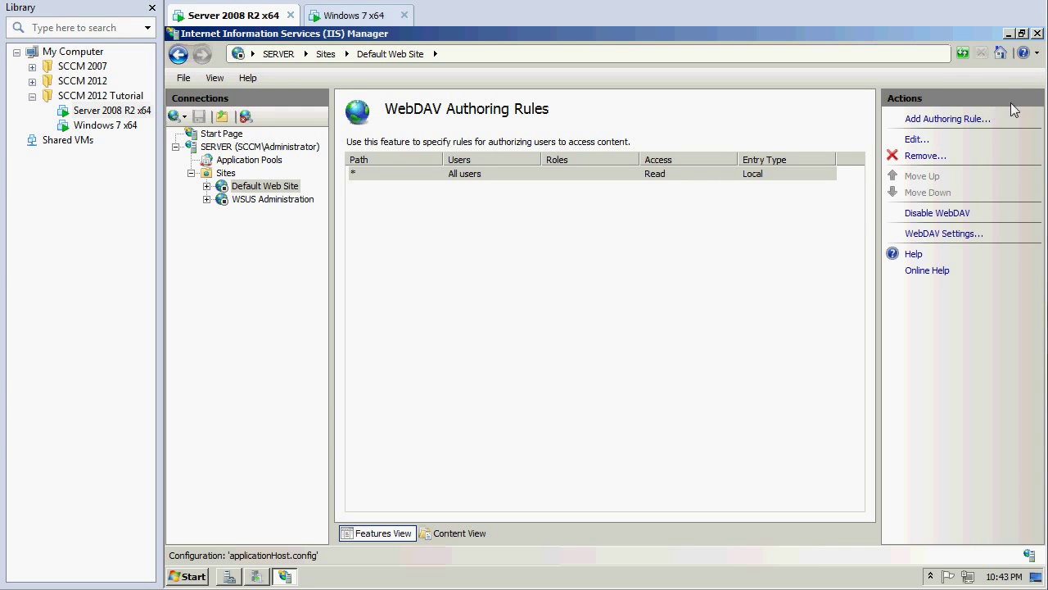
pyautogui.click(1036, 34)
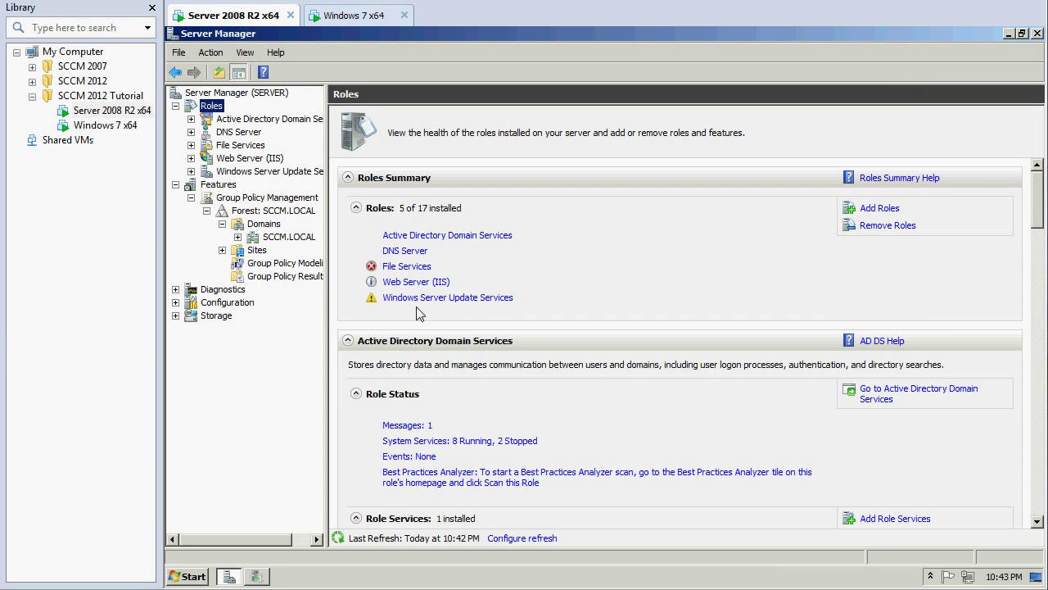
# - Let the WSUS 3.0 SP2 installation complete, then click Finish to close its setup wizard
pyautogui.click(1008, 35)
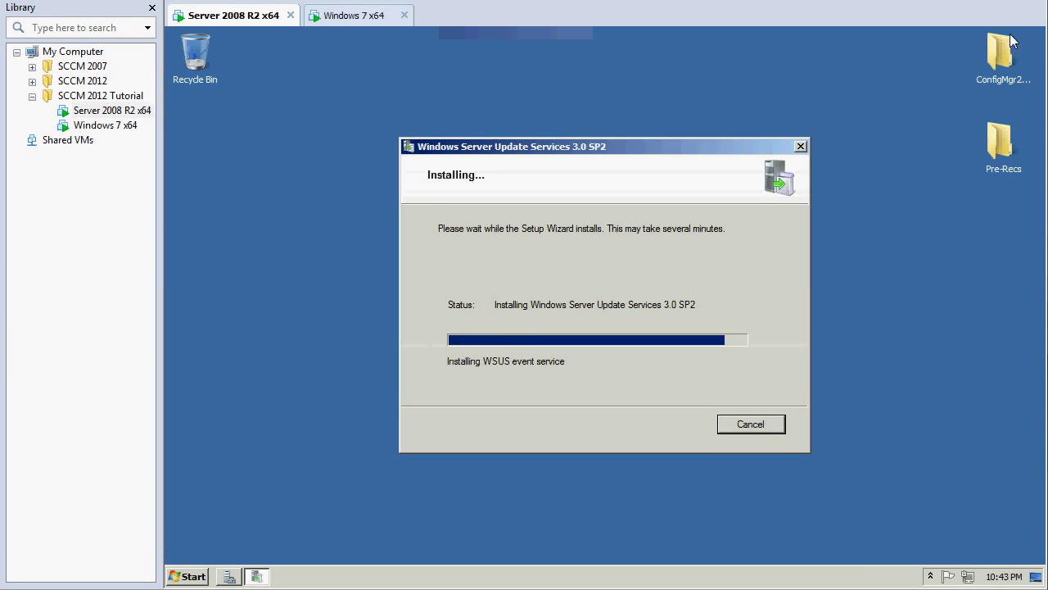
pyautogui.moveTo(608, 146); pyautogui.dragTo(592, 92)
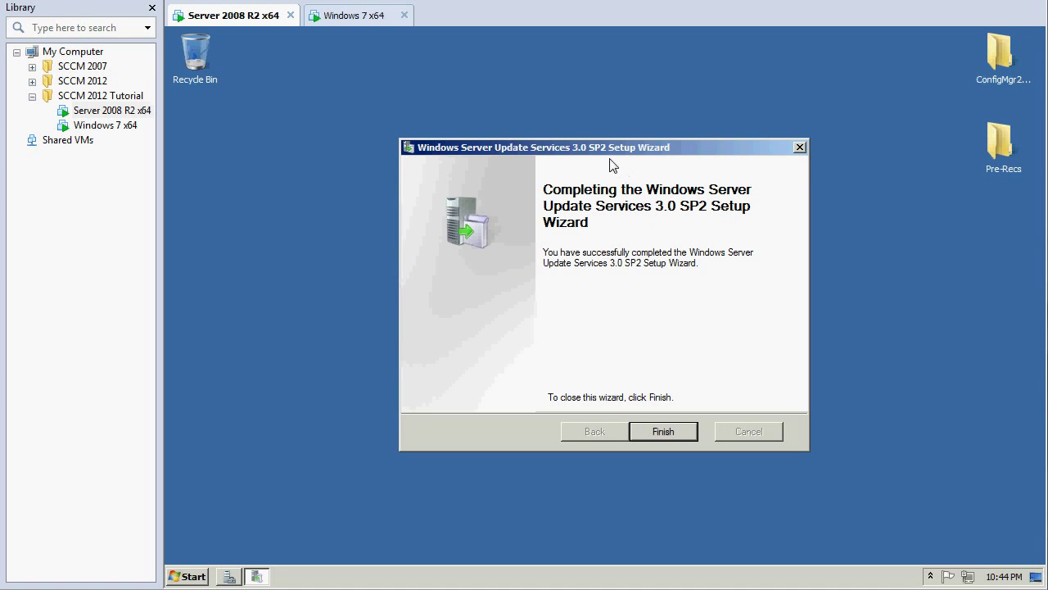
pyautogui.click(653, 414)
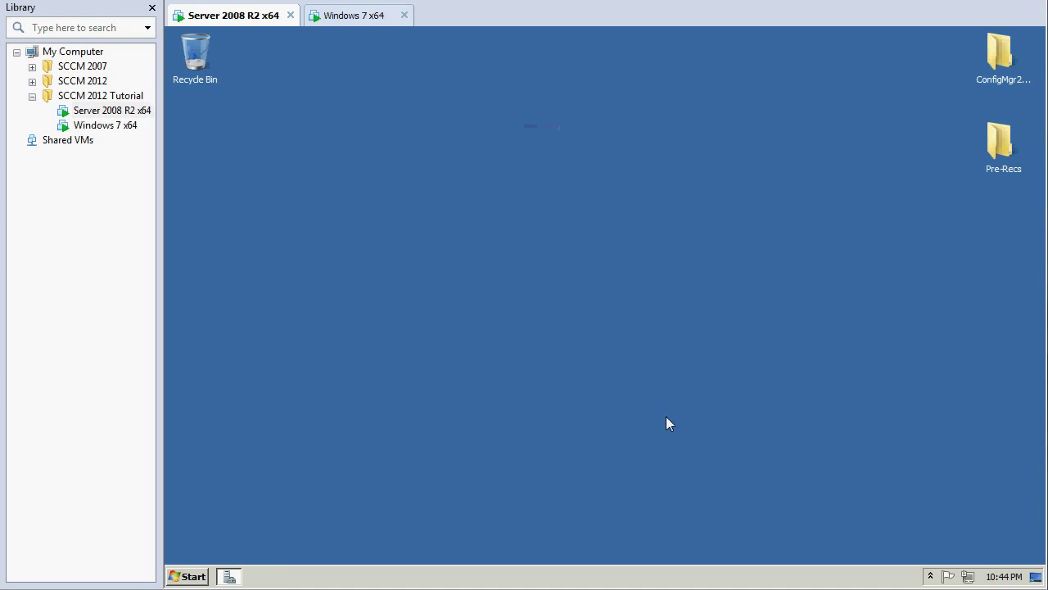
# - Run SQL Server 2008 setup from Pre-Recs\SQL08x64 as administrator
pyautogui.doubleClick(995, 137)
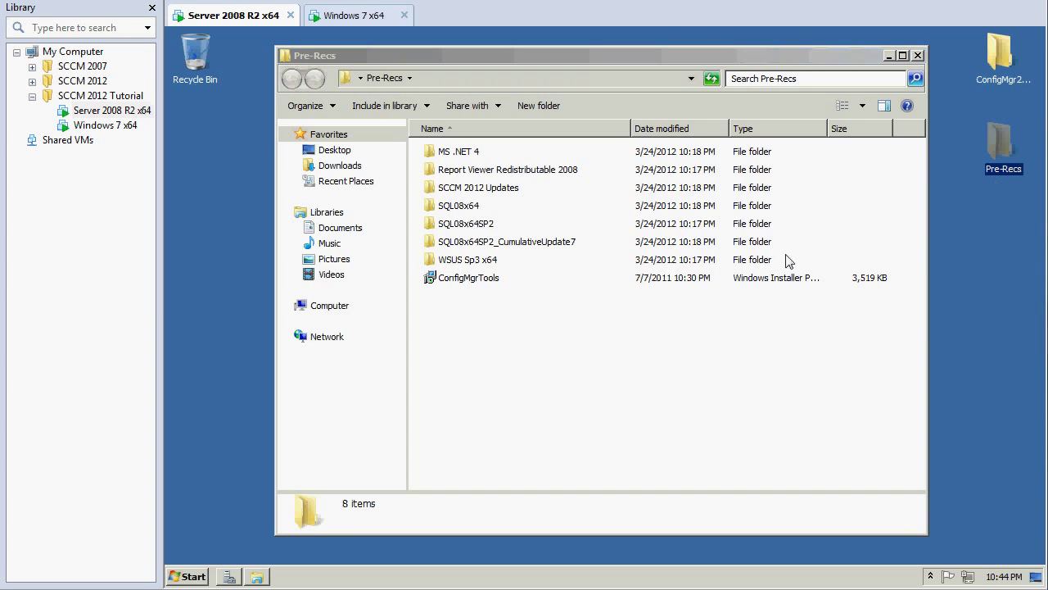
pyautogui.doubleClick(468, 210)
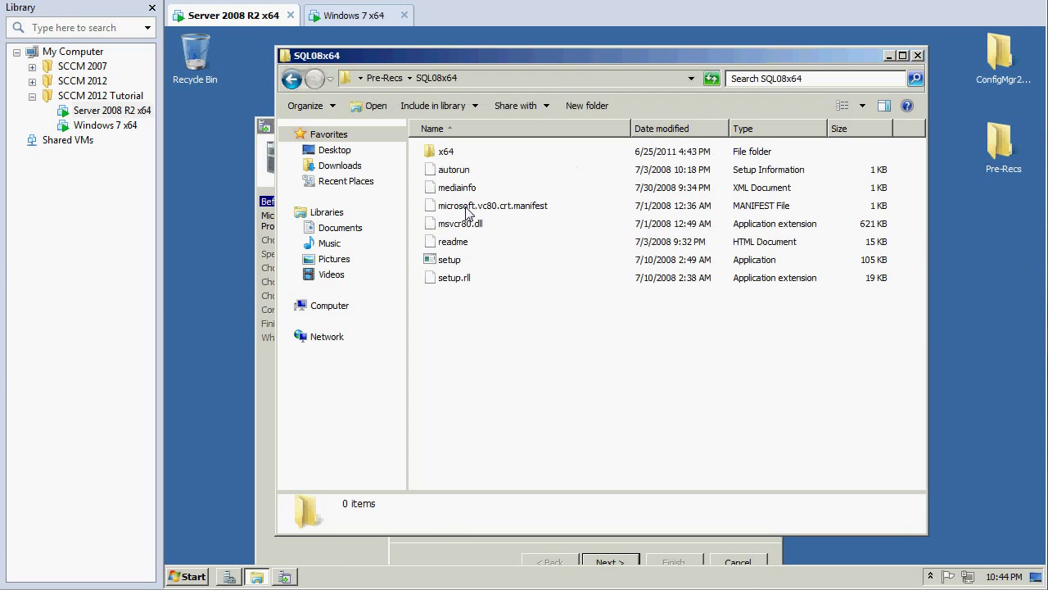
pyautogui.rightClick(446, 262)
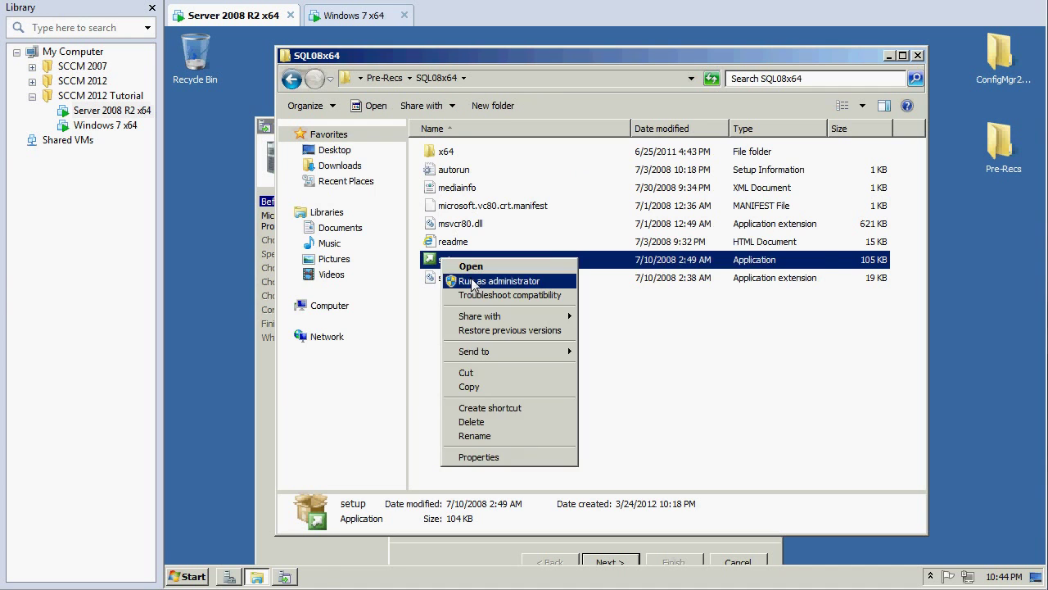
pyautogui.click(471, 281)
# - In the WSUS wizard, join the improvement program and start connecting to Microsoft Update
pyautogui.click(889, 56)
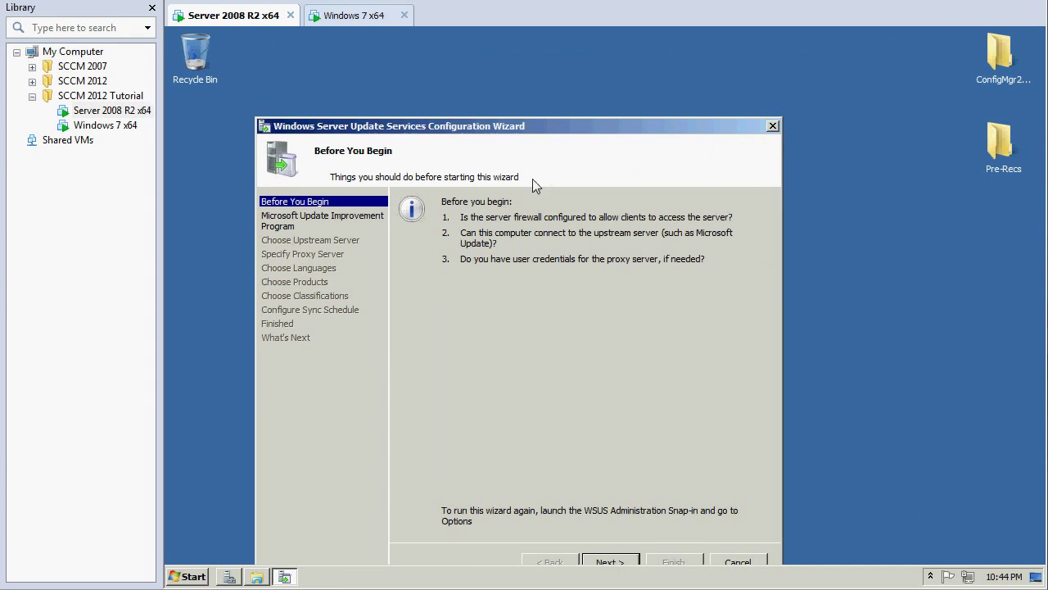
pyautogui.moveTo(526, 125); pyautogui.dragTo(442, 41)
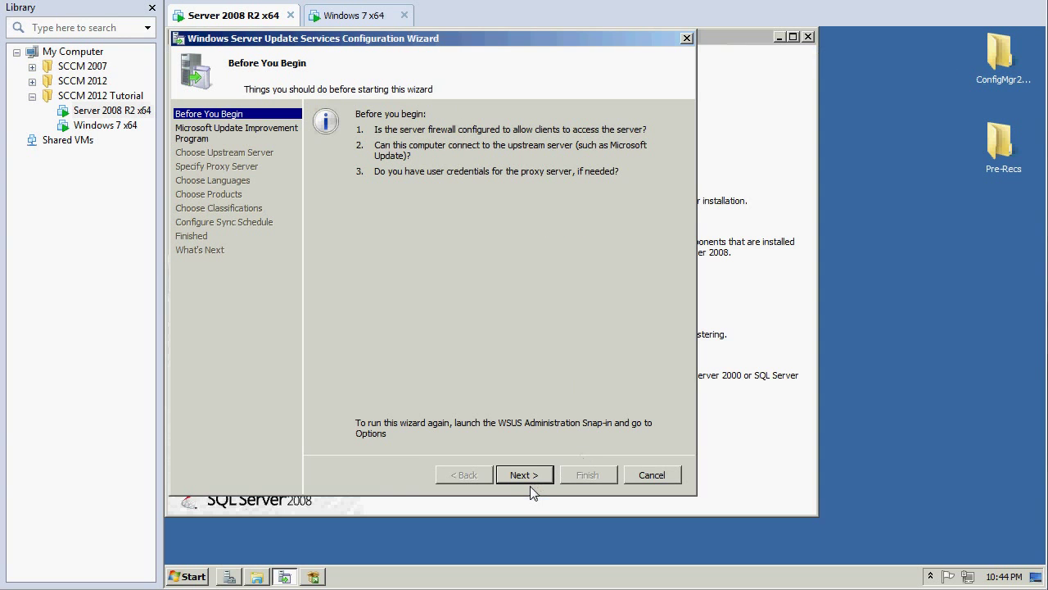
pyautogui.click(521, 474)
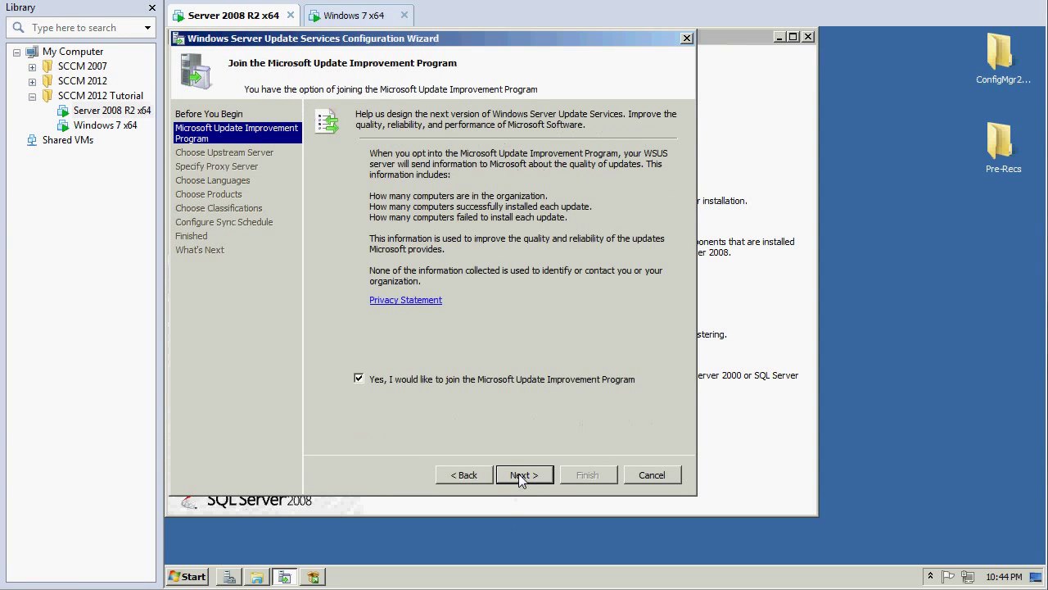
pyautogui.click(524, 475)
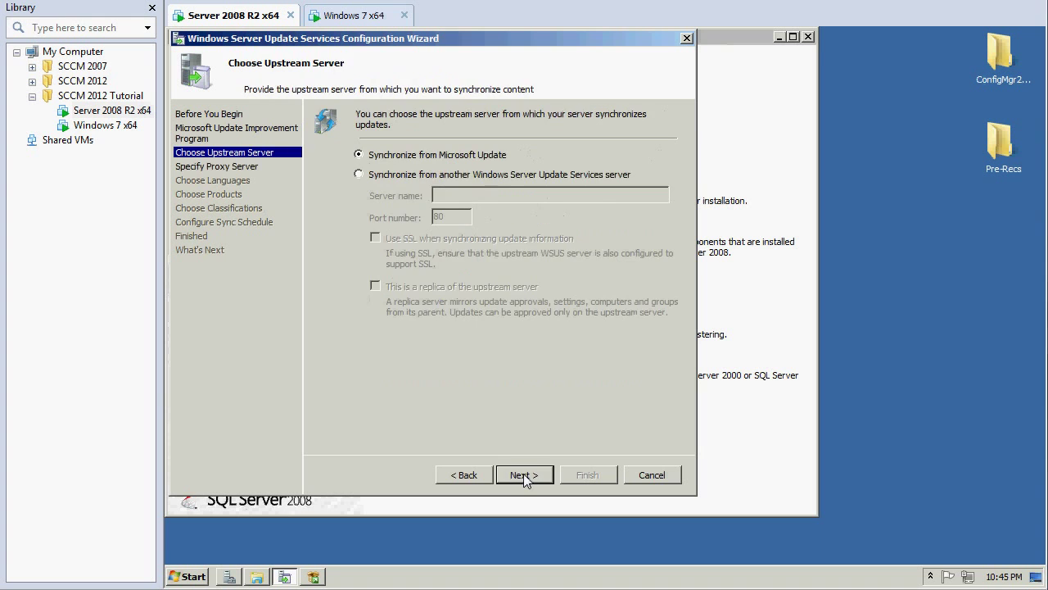
pyautogui.click(524, 475)
pyautogui.click(524, 475)
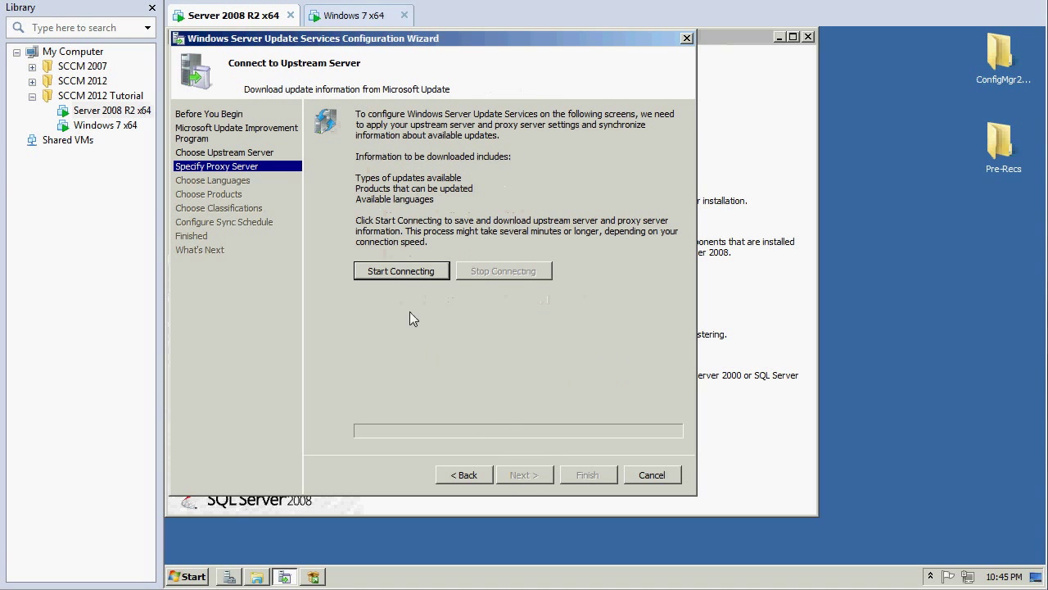
pyautogui.click(399, 271)
pyautogui.moveTo(704, 36); pyautogui.dragTo(919, 41)
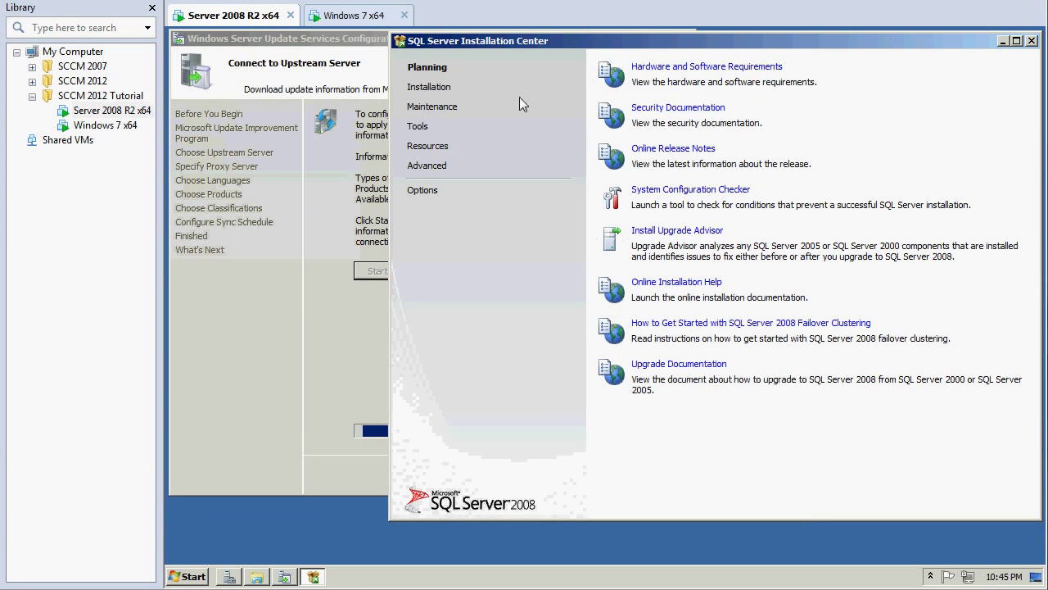
# - Start a new stand-alone SQL Server installation from the Installation Center
pyautogui.click(432, 87)
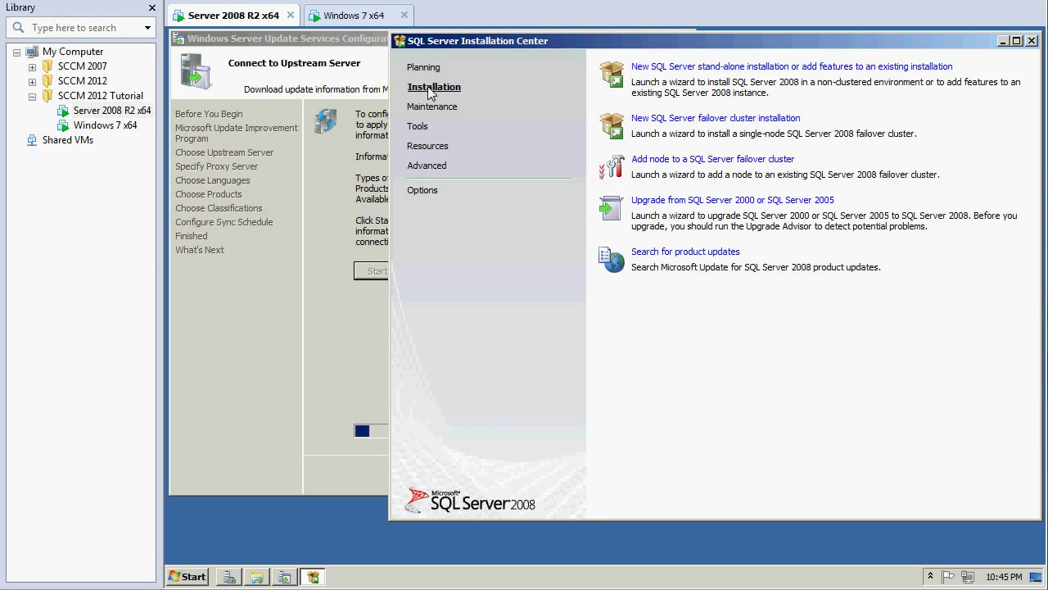
pyautogui.click(692, 67)
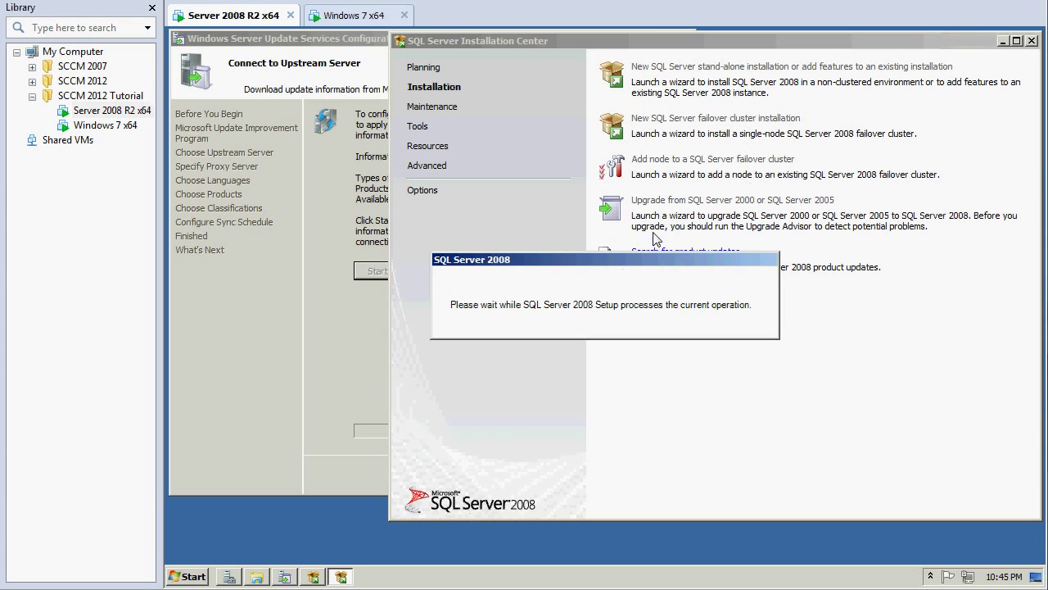
pyautogui.moveTo(622, 259); pyautogui.dragTo(725, 182)
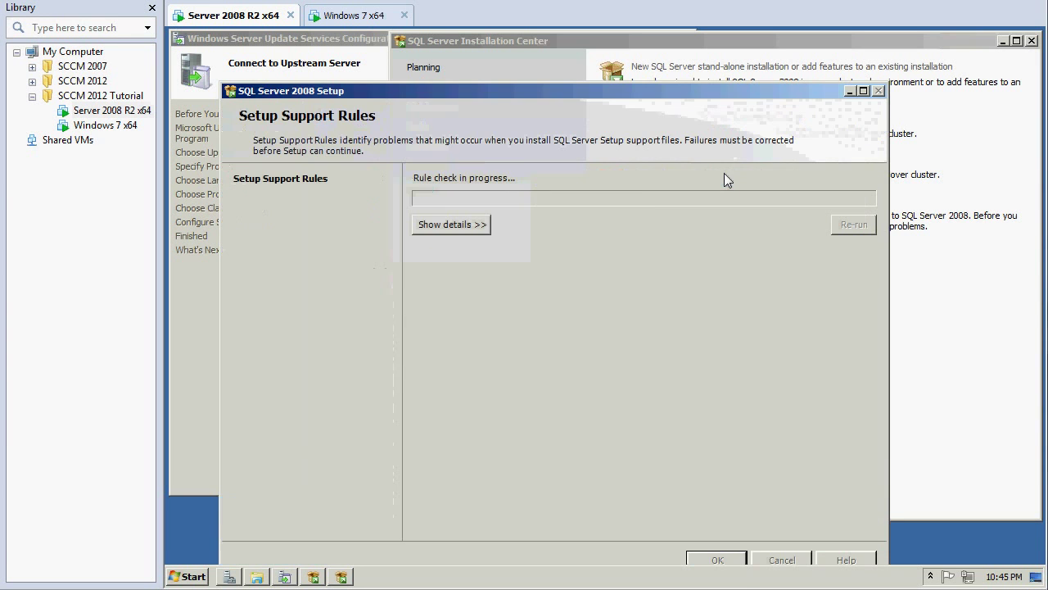
# - Review the passed Setup Support Rules and continue toward the Product Key page
pyautogui.moveTo(533, 92); pyautogui.dragTo(644, 39)
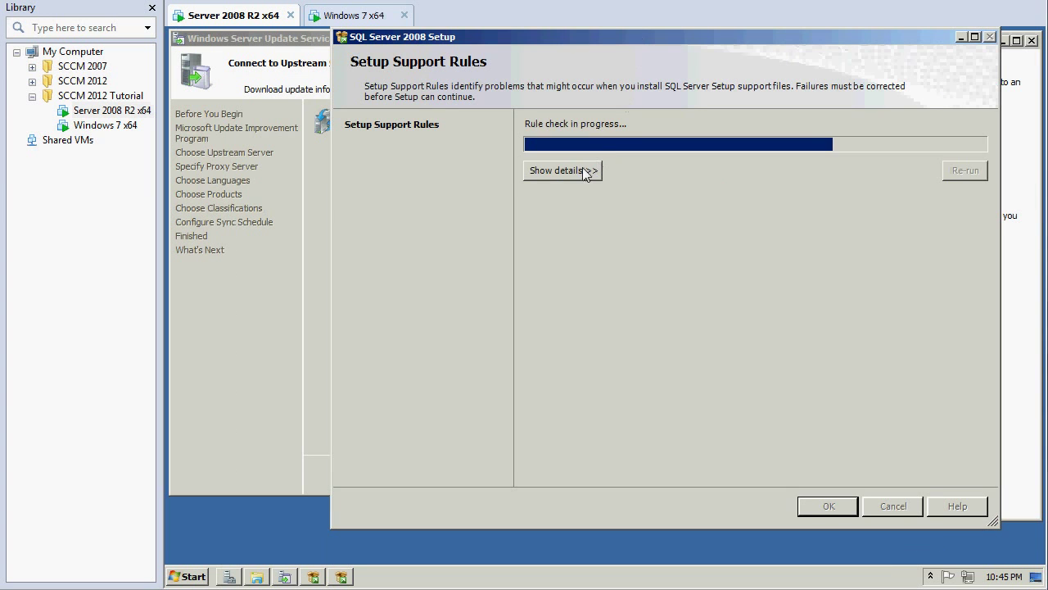
pyautogui.click(588, 170)
pyautogui.click(827, 506)
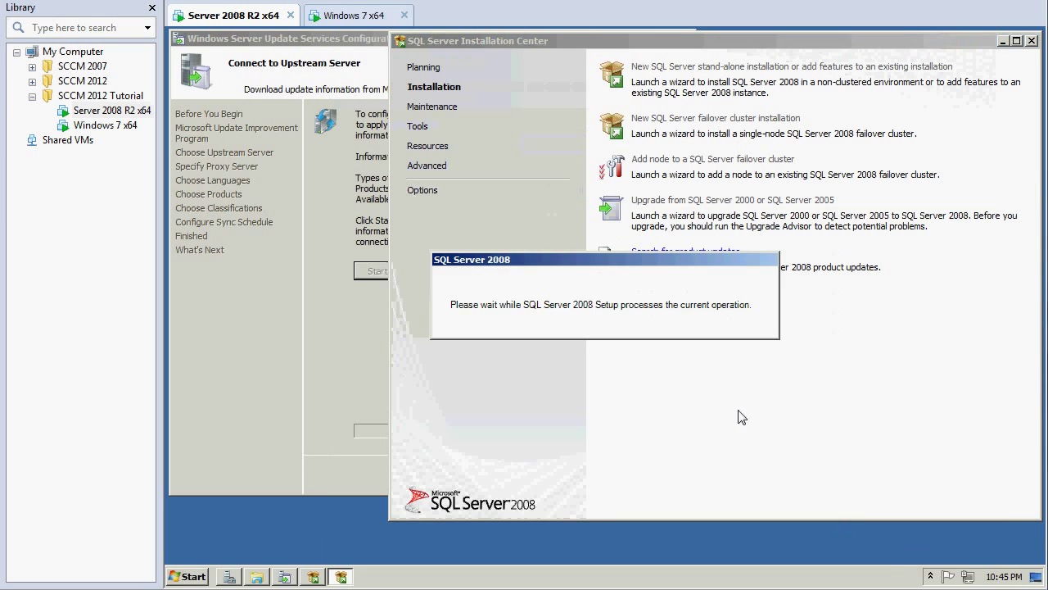
pyautogui.click(1002, 40)
pyautogui.click(720, 269)
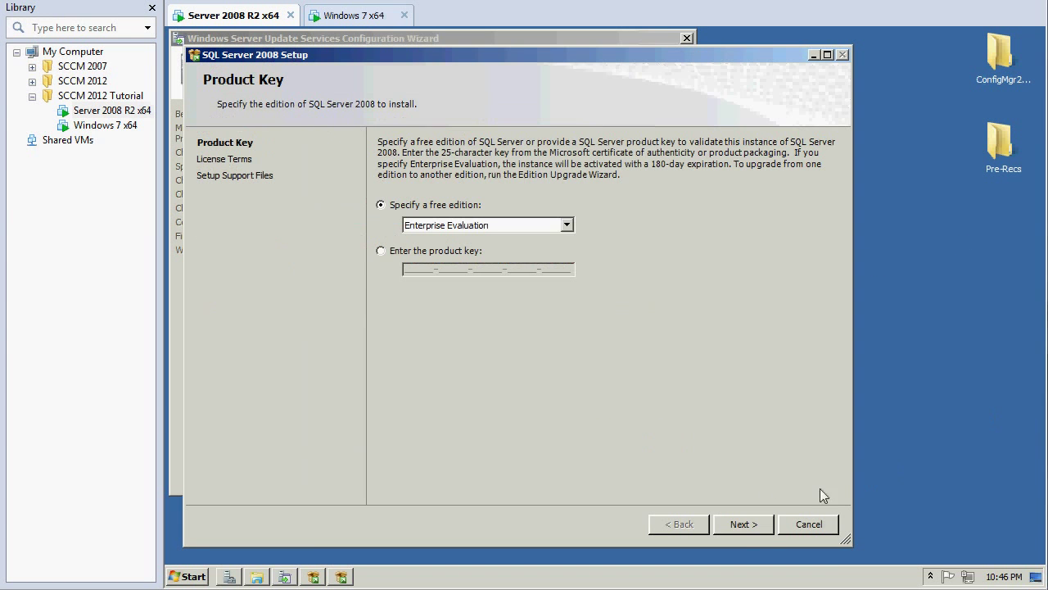
# - Keep the Enterprise Evaluation edition, accept the licence terms and install the setup support files
pyautogui.click(759, 524)
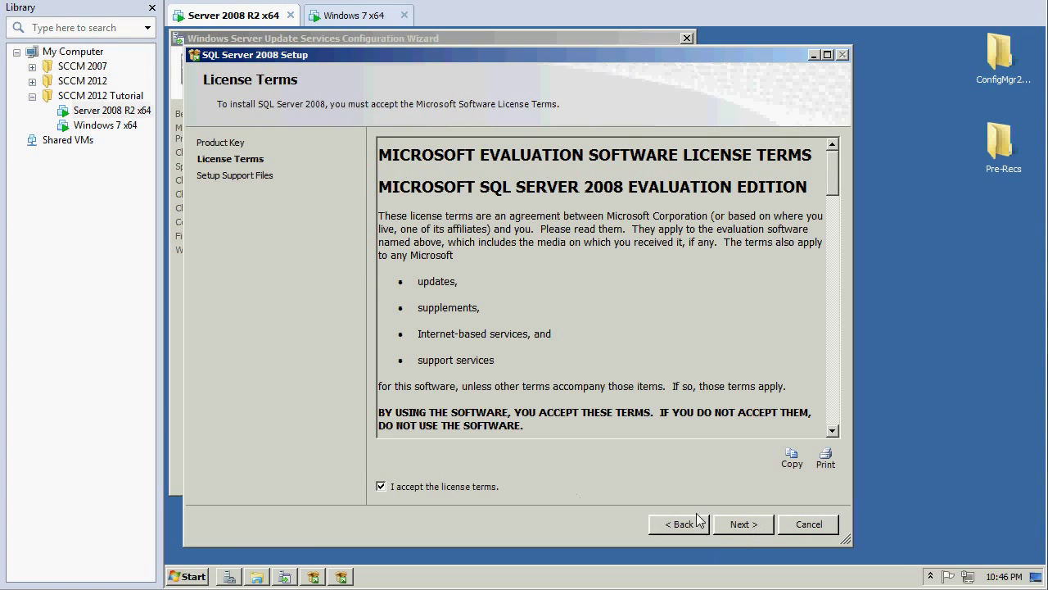
pyautogui.click(735, 525)
pyautogui.click(737, 524)
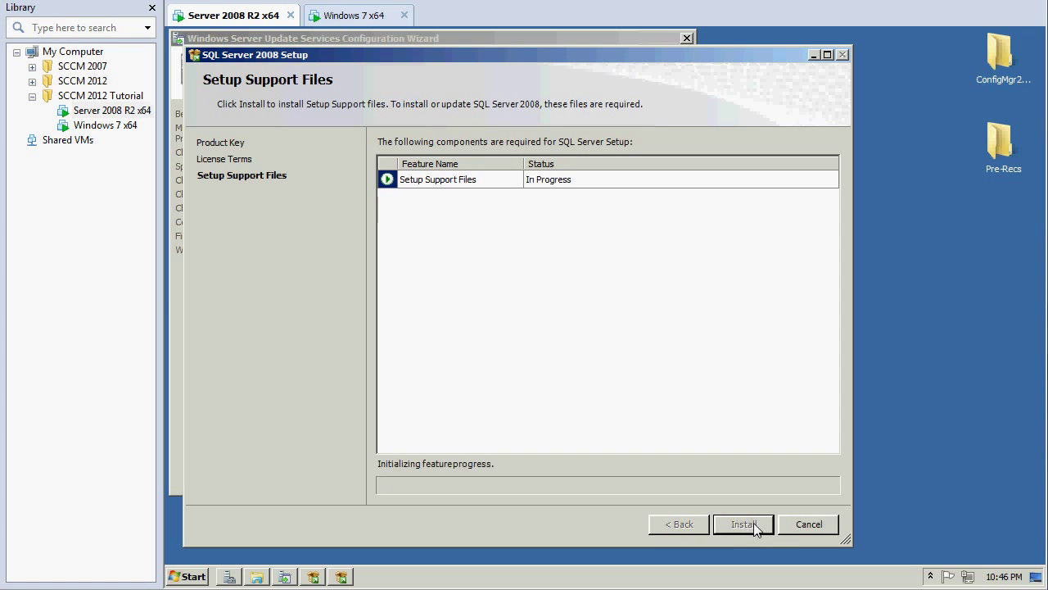
# - Pass the support rules check (9 passed, 2 warnings) and continue to Feature Selection
pyautogui.moveTo(551, 59); pyautogui.dragTo(693, 45)
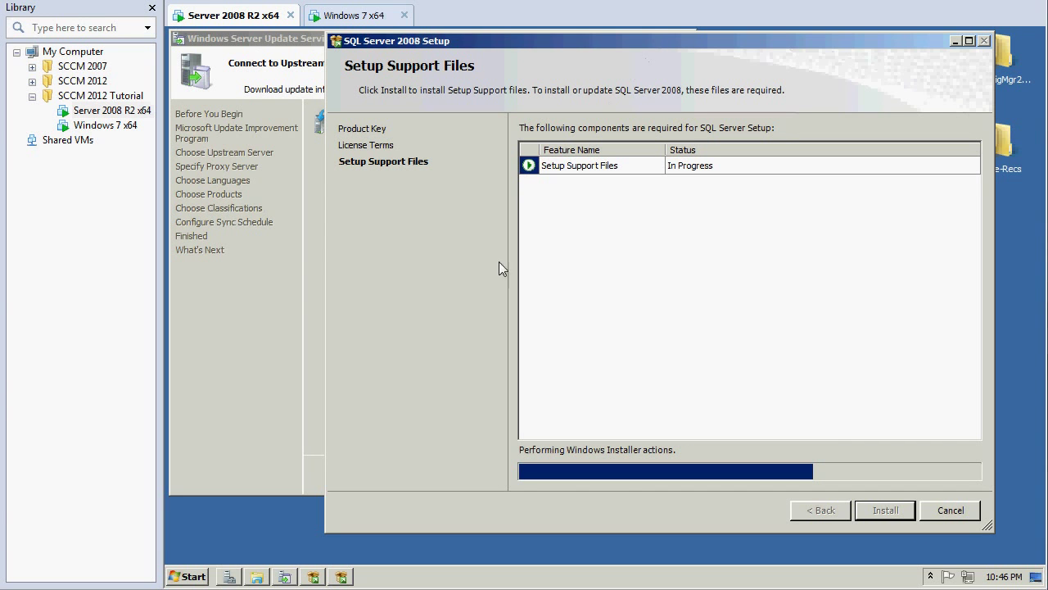
pyautogui.click(283, 258)
pyautogui.click(831, 244)
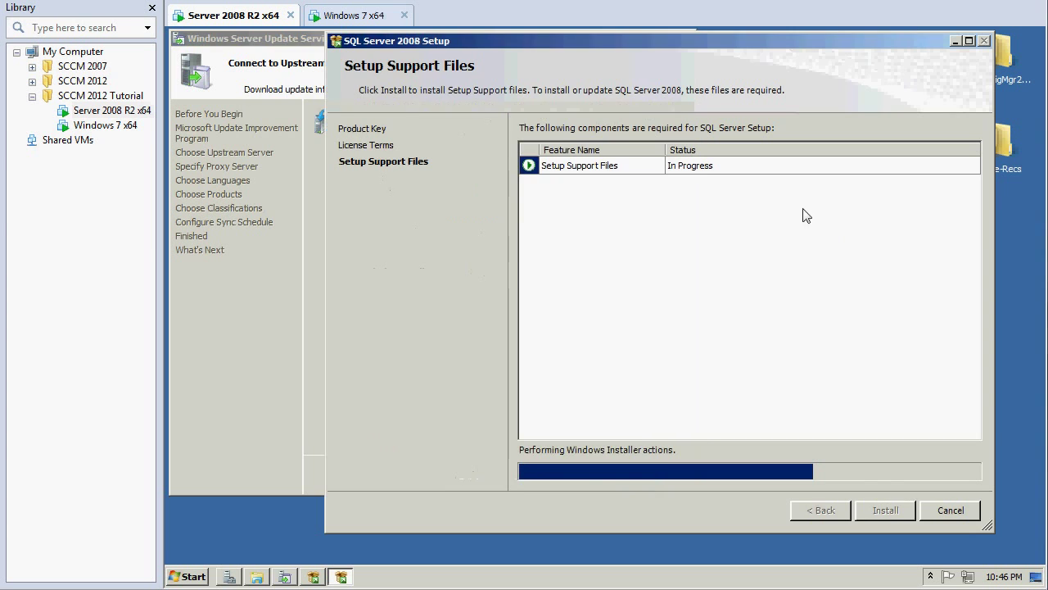
pyautogui.moveTo(669, 43); pyautogui.dragTo(587, 55)
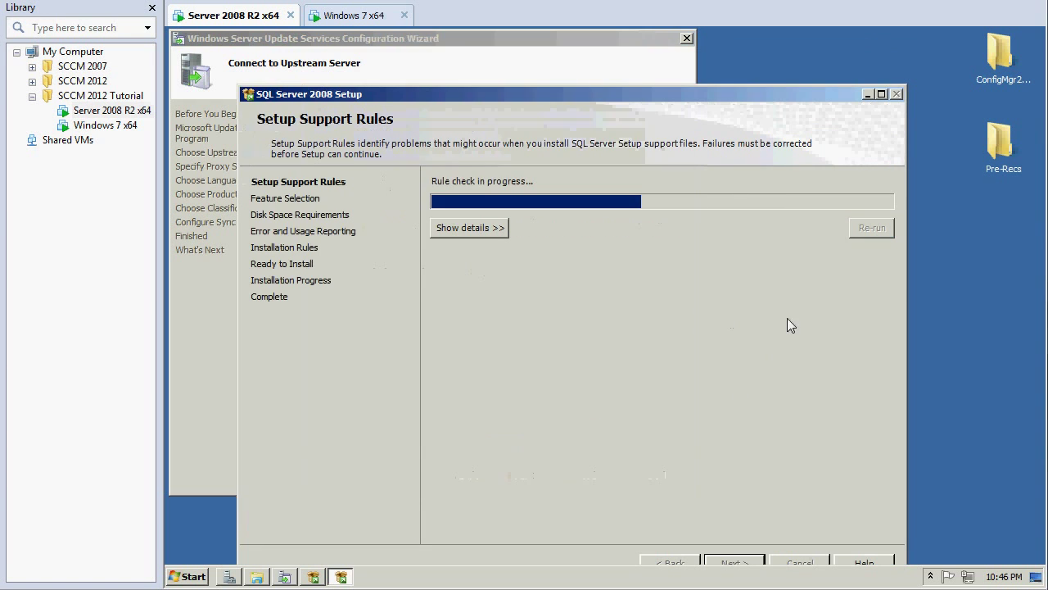
pyautogui.moveTo(646, 100); pyautogui.dragTo(717, 54)
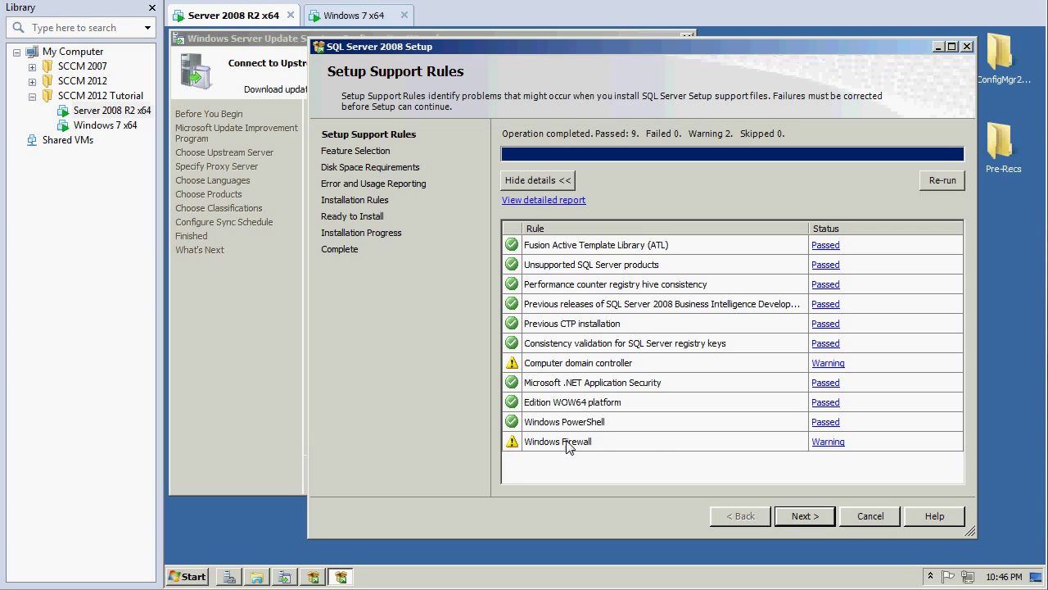
pyautogui.click(806, 519)
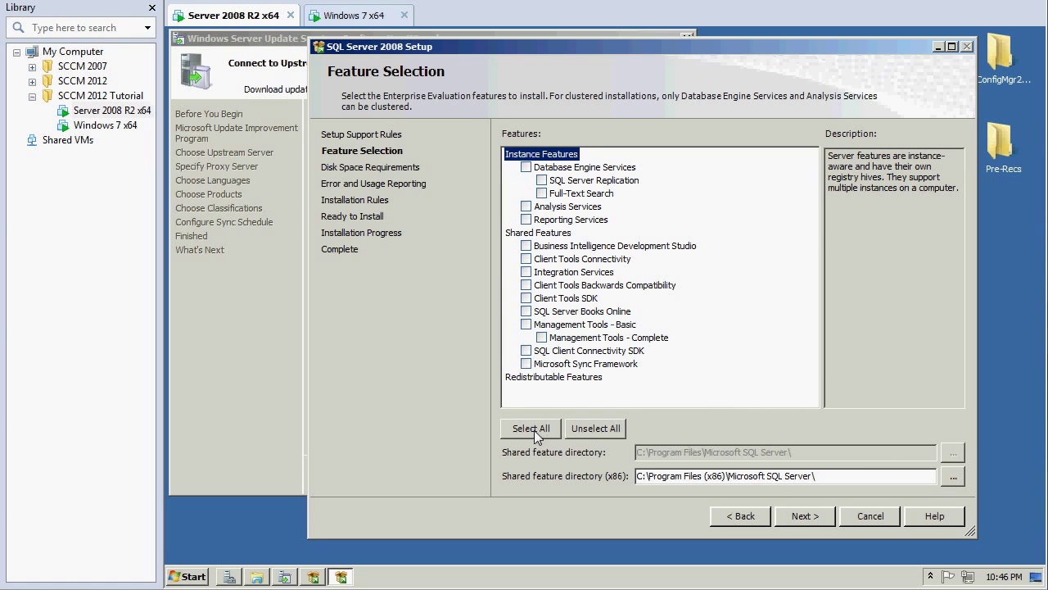
# - Select all features, keep the default MSSQLSERVER instance and accept the 3206 MB disk summary
pyautogui.click(534, 430)
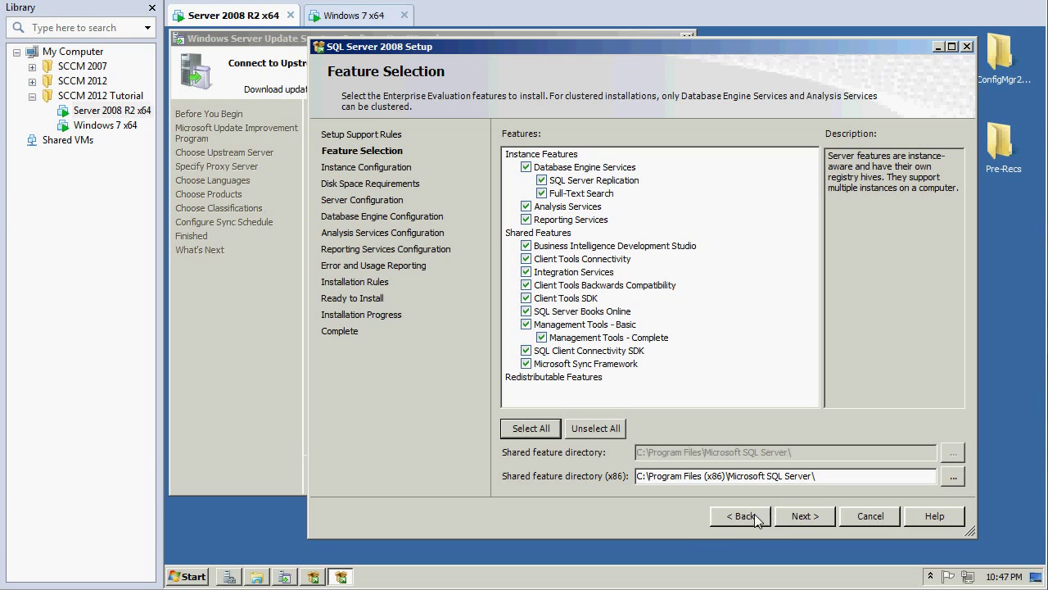
pyautogui.click(797, 518)
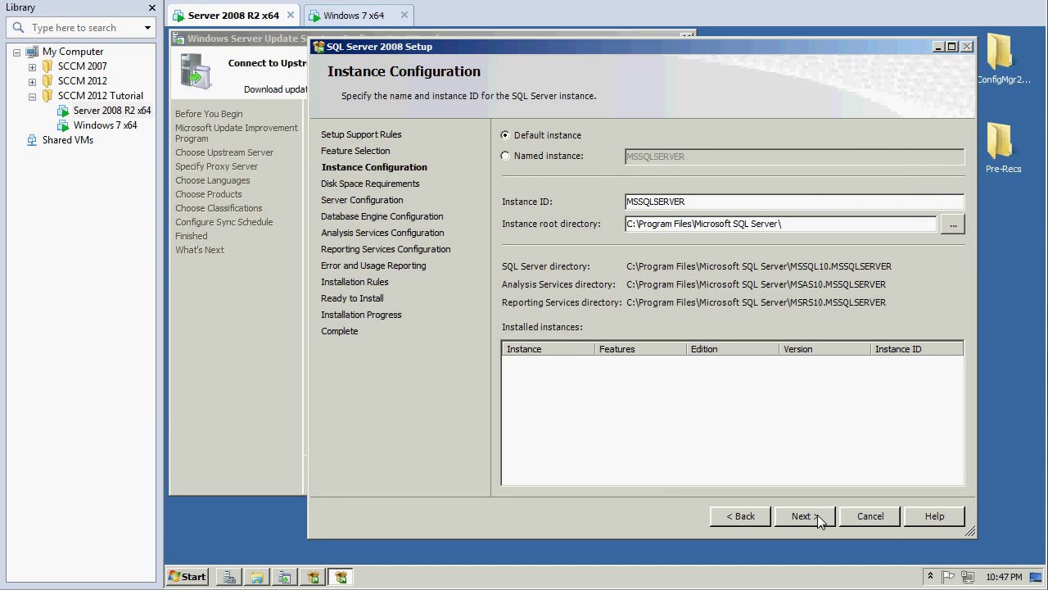
pyautogui.click(818, 516)
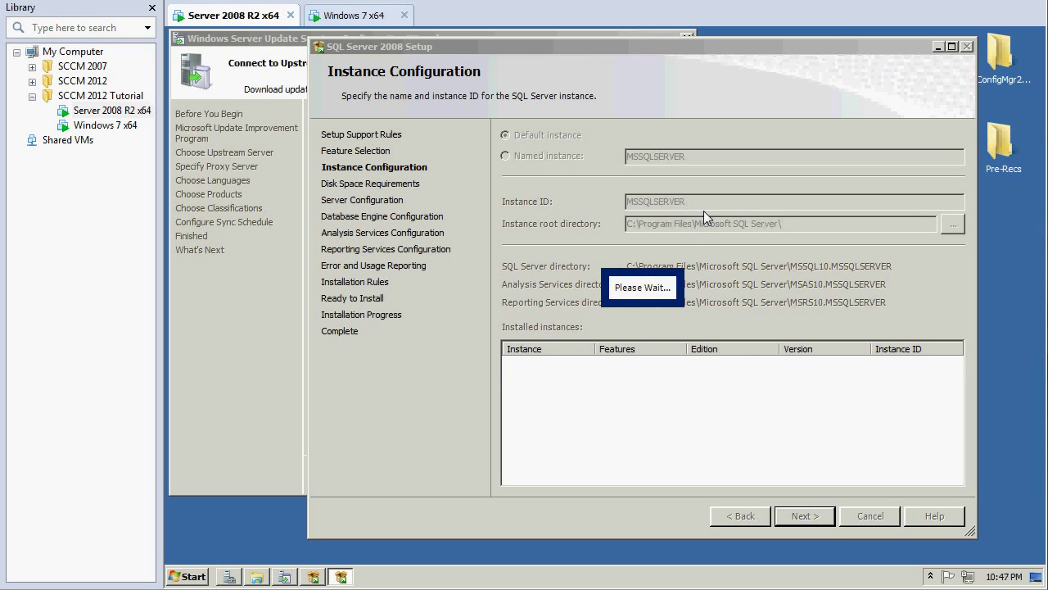
pyautogui.click(816, 517)
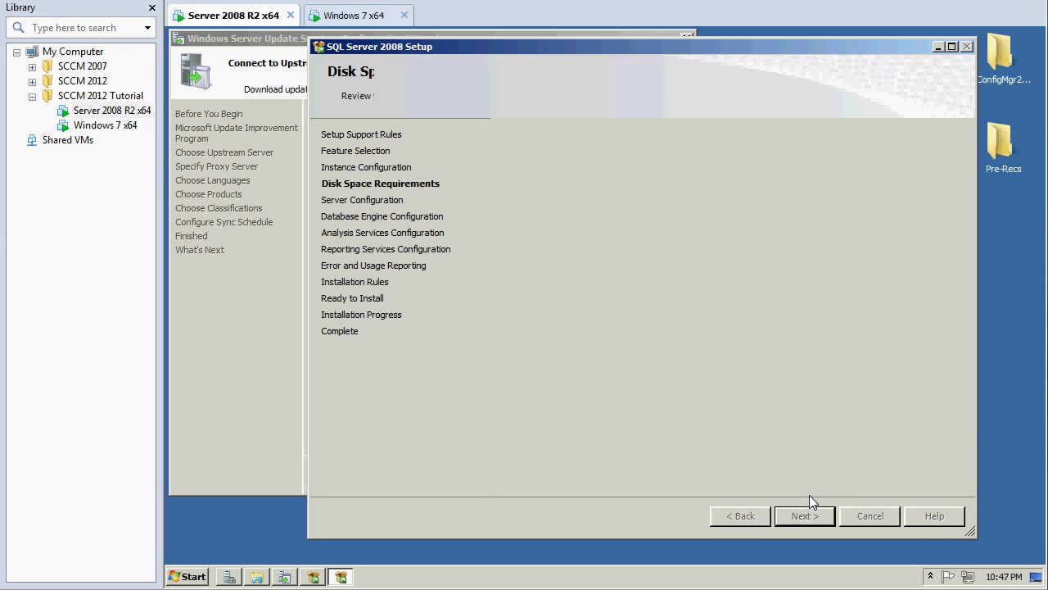
# - Set the SQL Server Agent startup type to Automatic
pyautogui.click(768, 200)
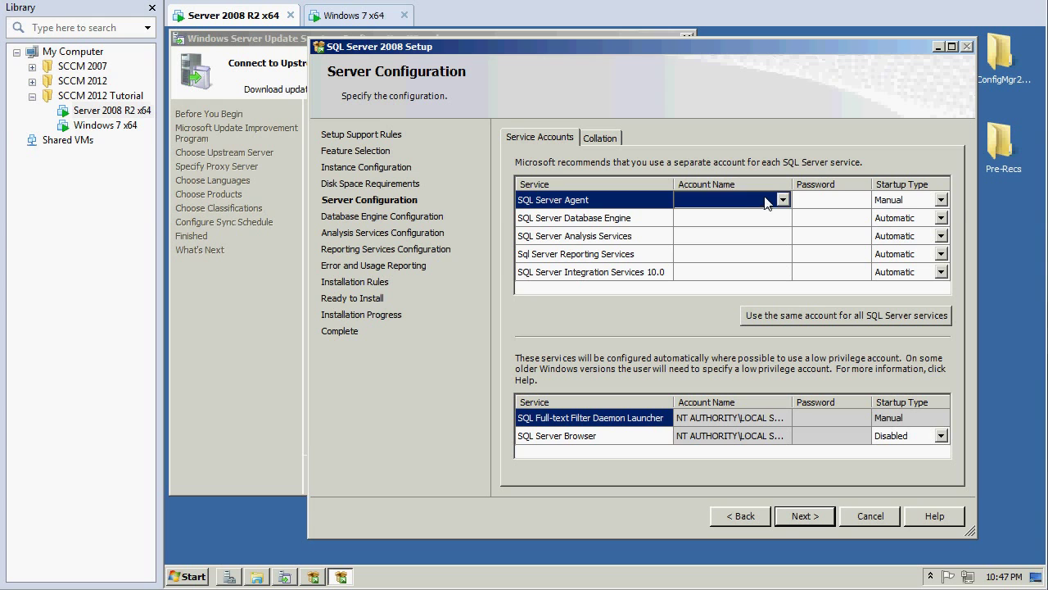
pyautogui.click(940, 202)
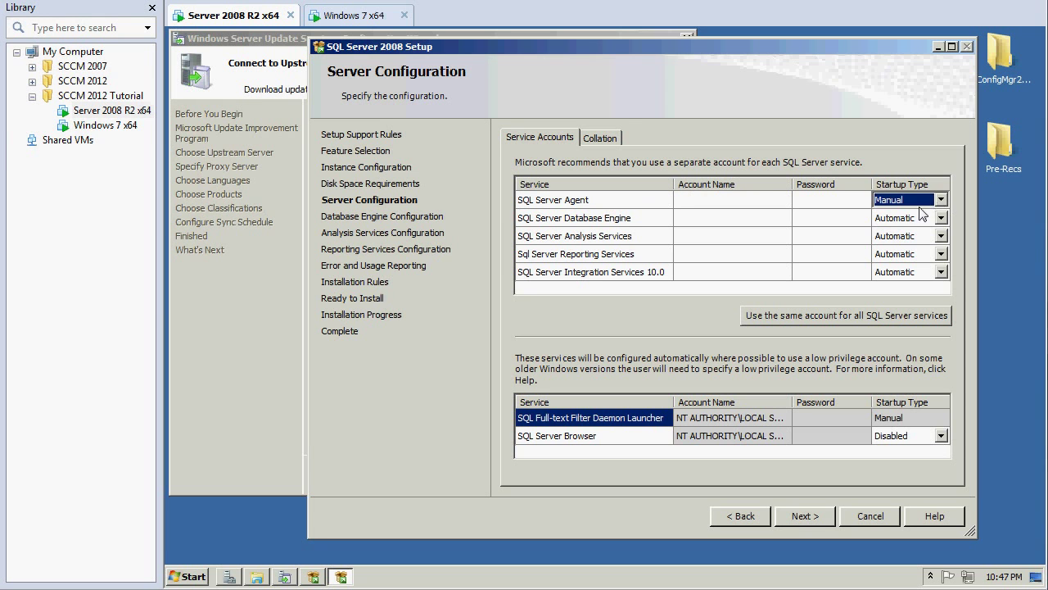
pyautogui.click(940, 199)
pyautogui.click(901, 213)
# - Run all five SQL services under the domain Administrator account with its password
pyautogui.click(810, 314)
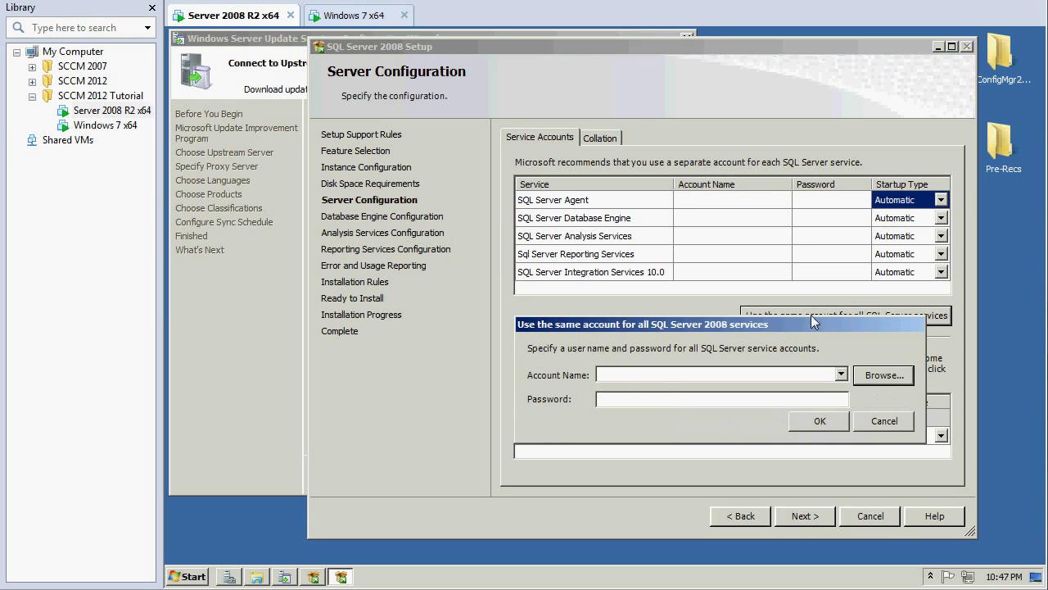
pyautogui.click(890, 378)
pyautogui.write('ads')
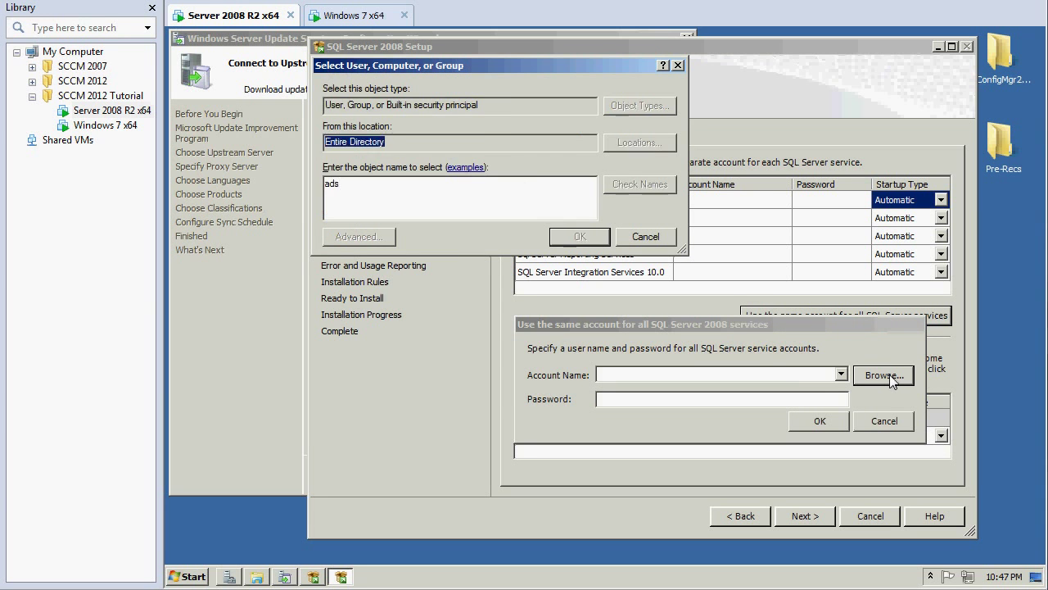
pyautogui.press('Return')
pyautogui.click(499, 170)
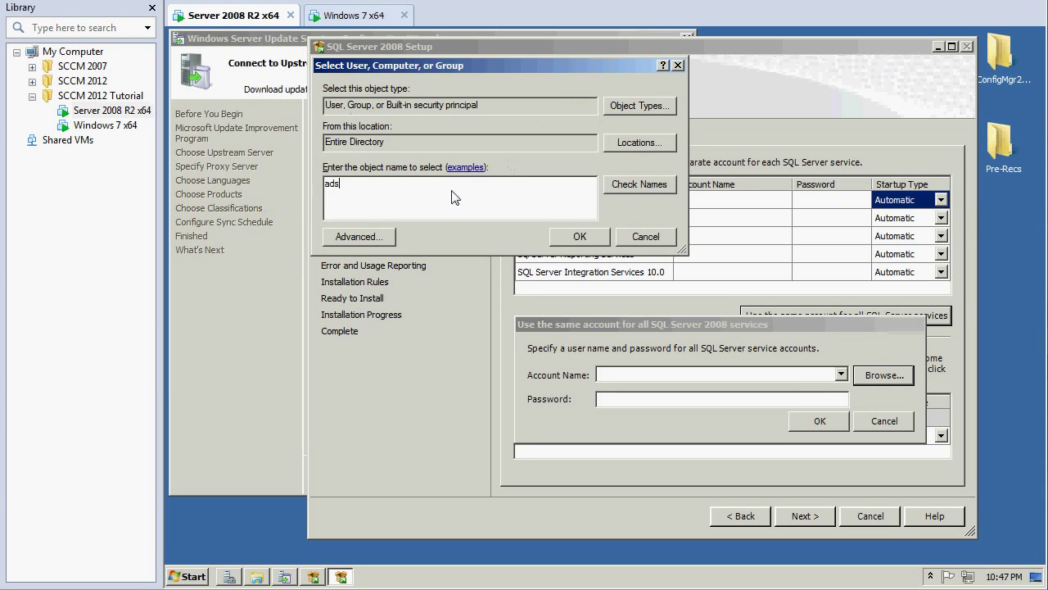
pyautogui.write('as')
pyautogui.press('Return')
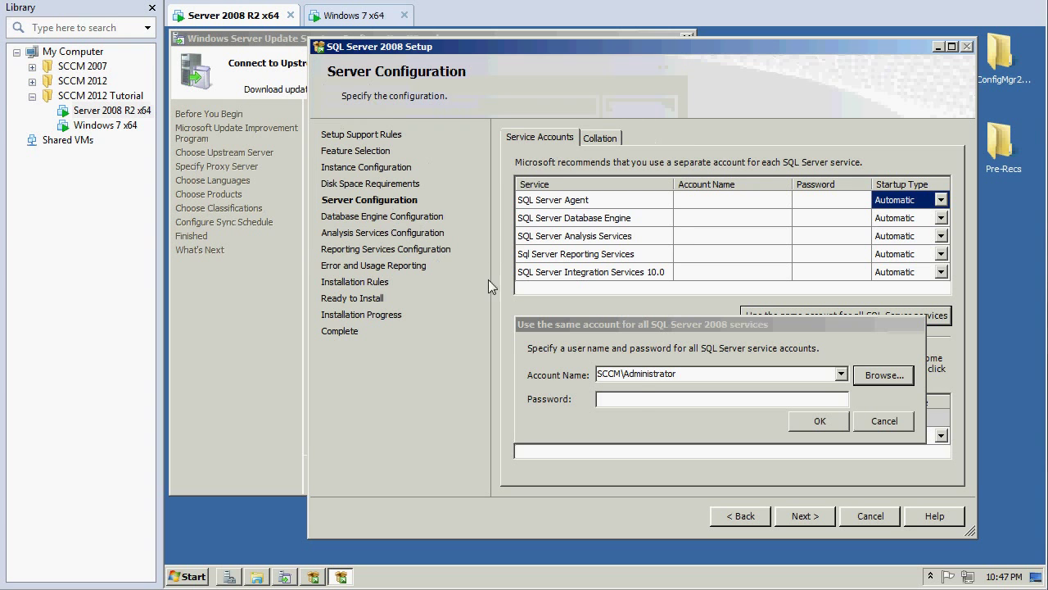
pyautogui.click(637, 397)
pyautogui.write('*')
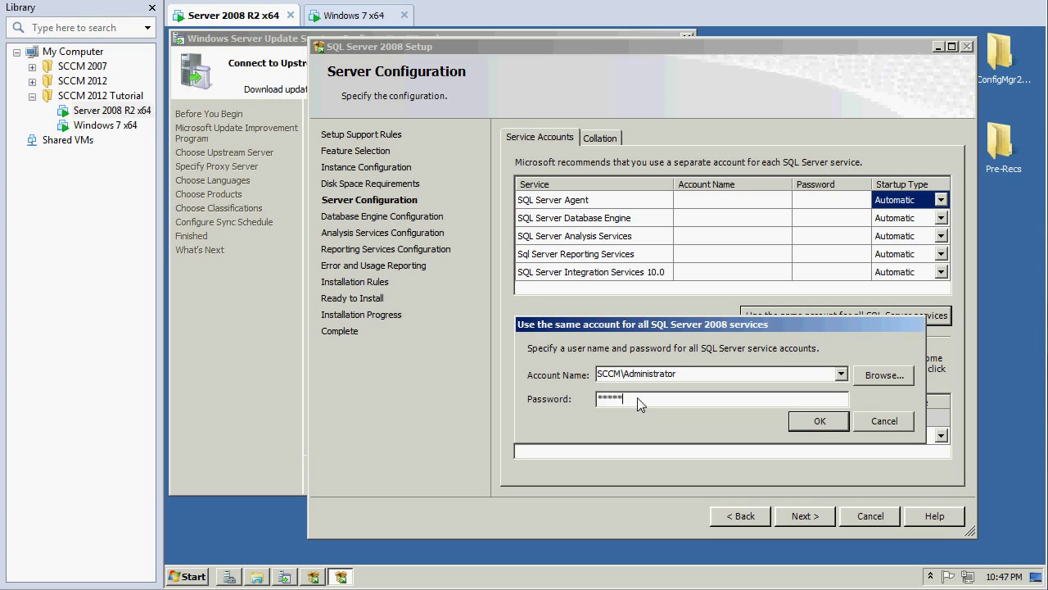
pyautogui.press('Return')
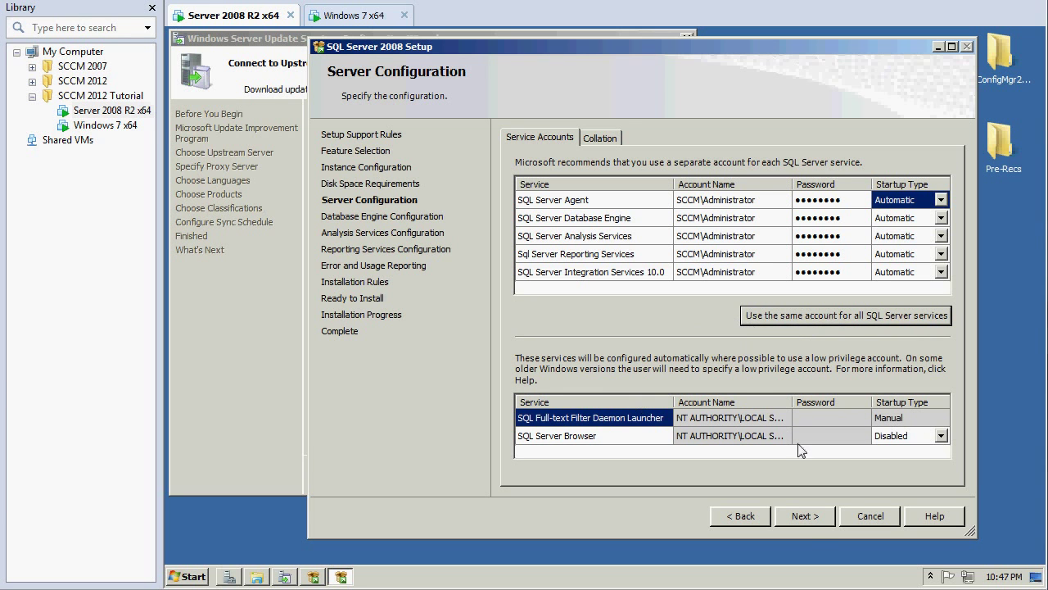
pyautogui.click(805, 516)
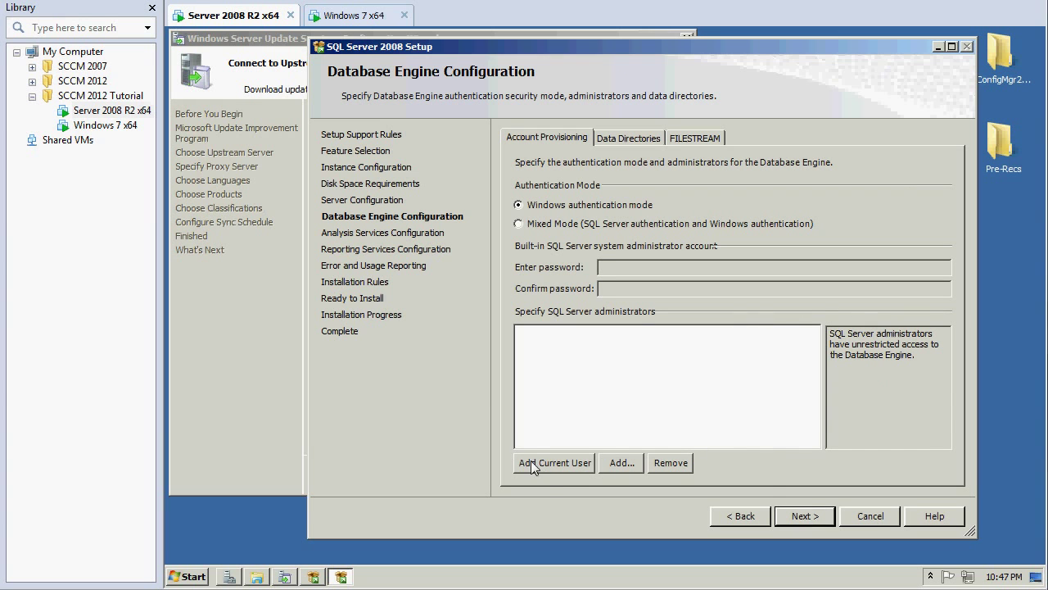
# - Add the current user as Database Engine and Analysis Services administrator, keep native-mode Reporting Services
pyautogui.click(532, 462)
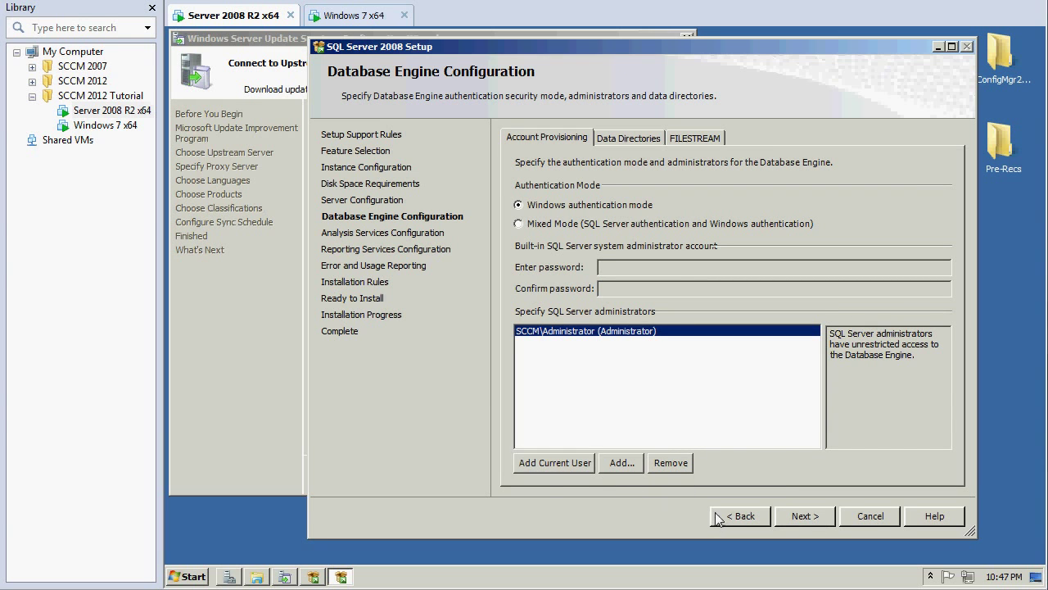
pyautogui.click(801, 516)
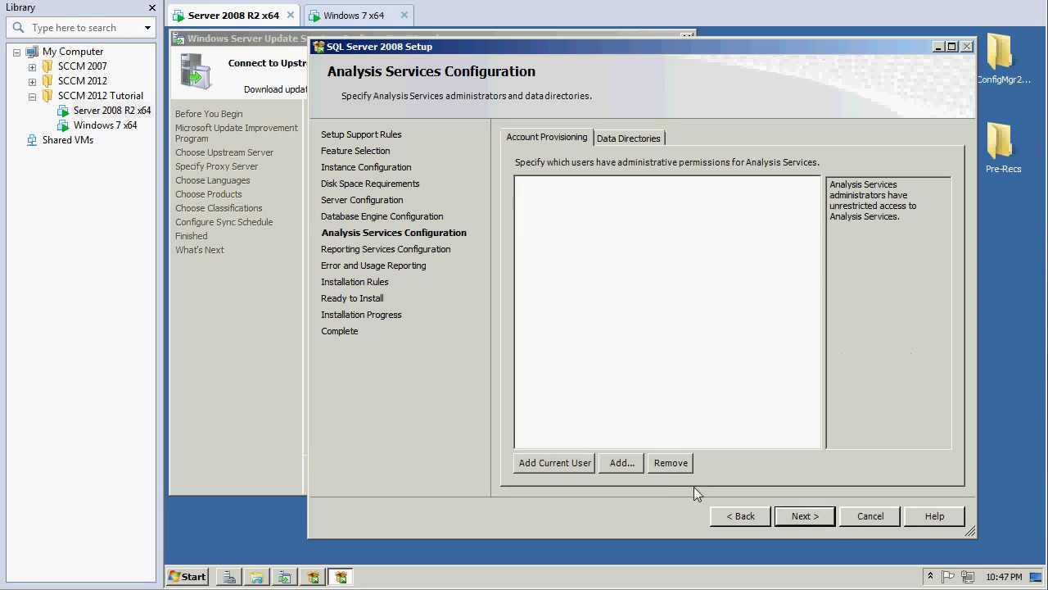
pyautogui.click(575, 463)
pyautogui.click(819, 516)
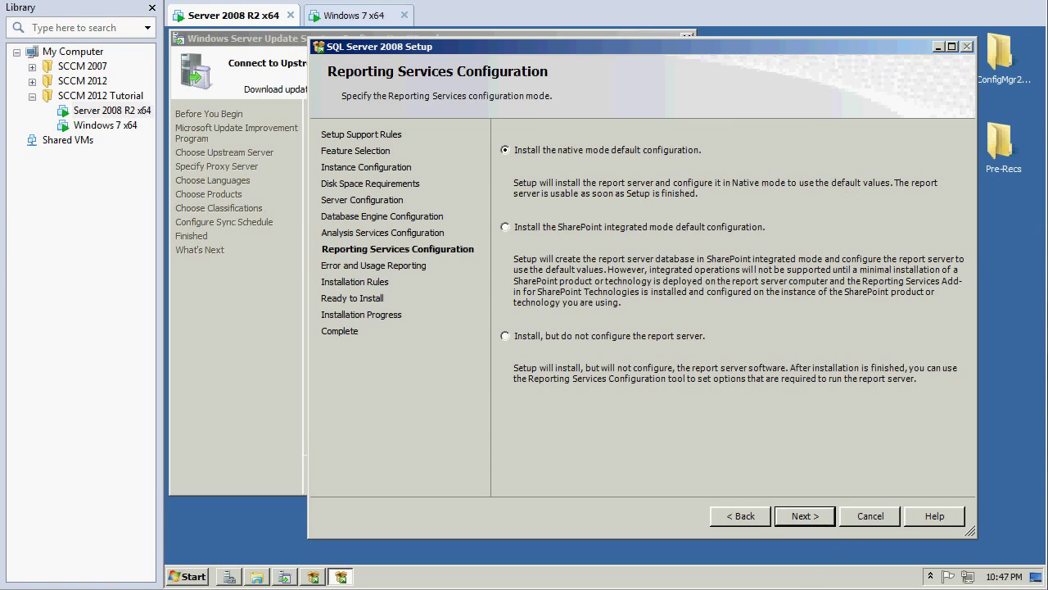
pyautogui.click(802, 518)
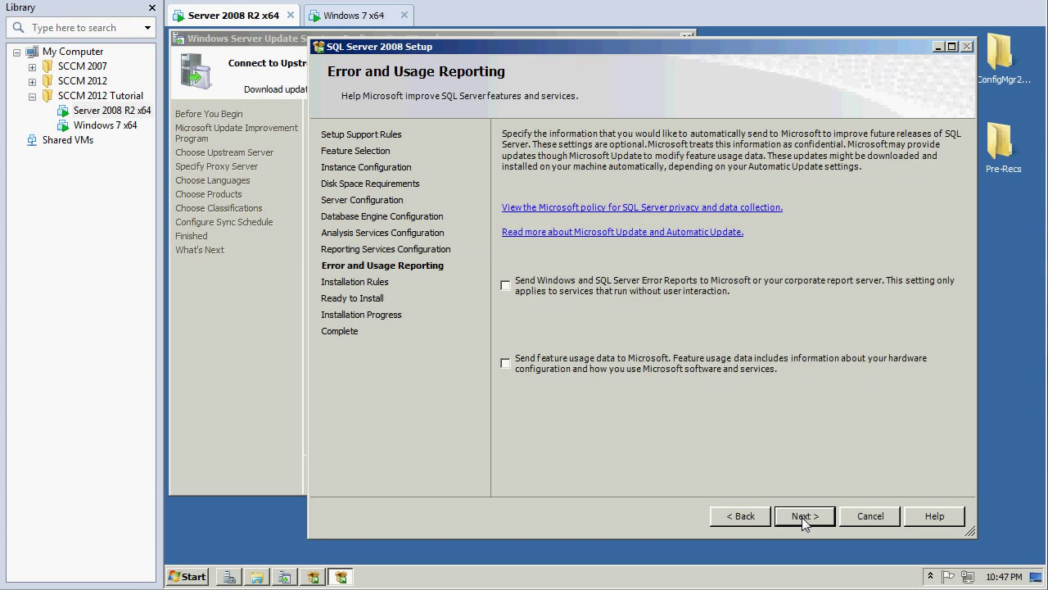
pyautogui.click(803, 518)
# - Pass the installation rules, start the SQL Server installation and return to the WSUS wizard
pyautogui.click(554, 180)
pyautogui.click(809, 521)
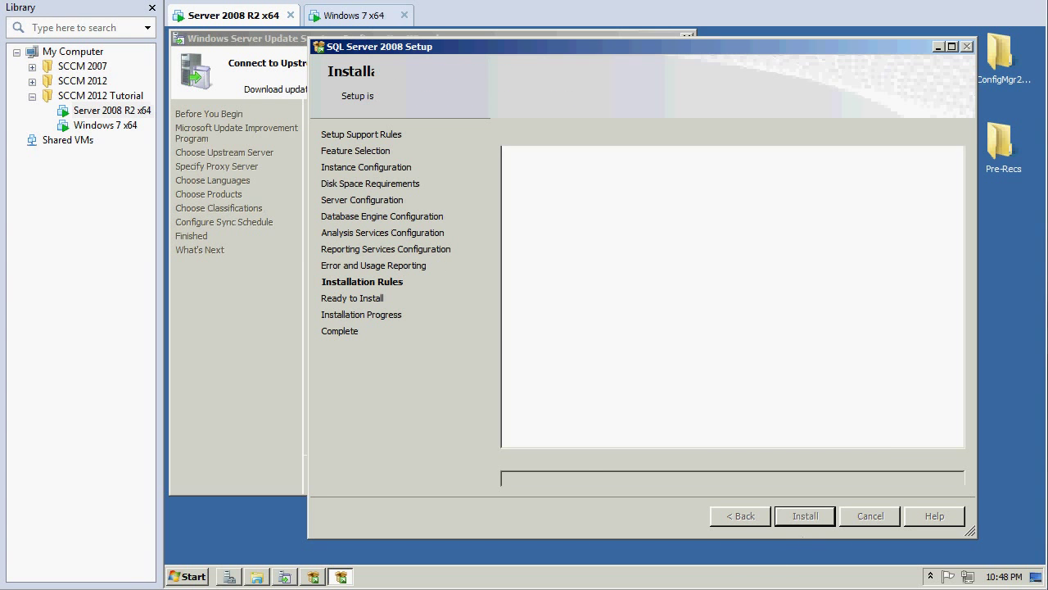
pyautogui.click(805, 518)
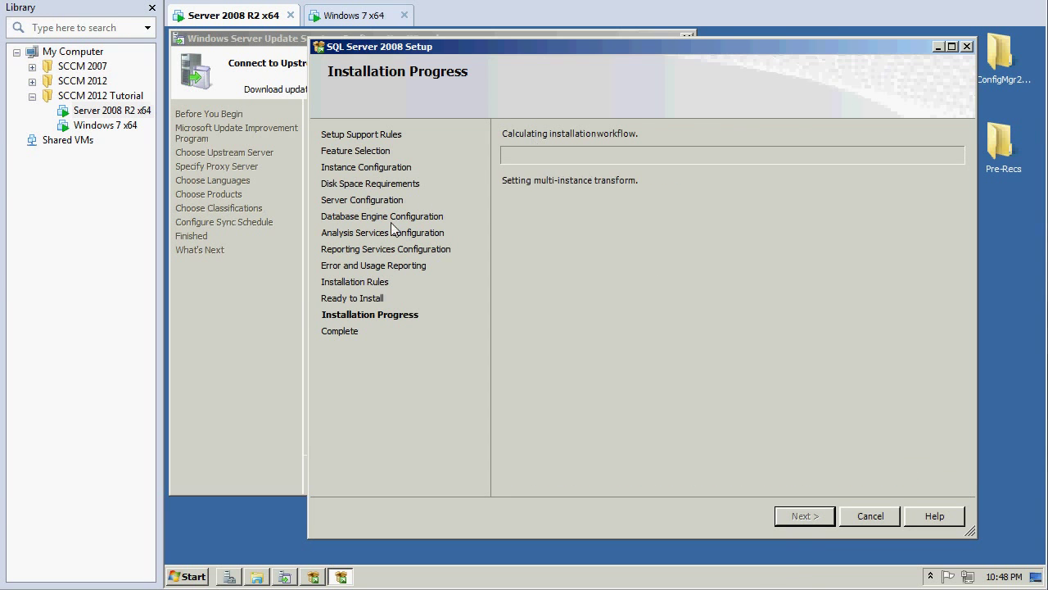
pyautogui.click(303, 303)
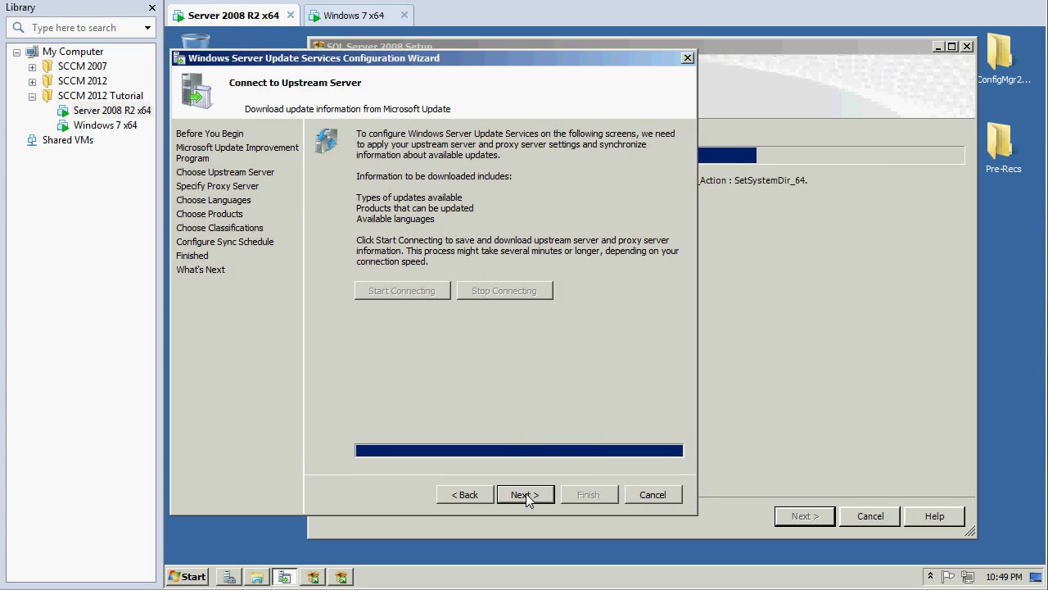
# - Keep English as the only WSUS update language
pyautogui.click(527, 496)
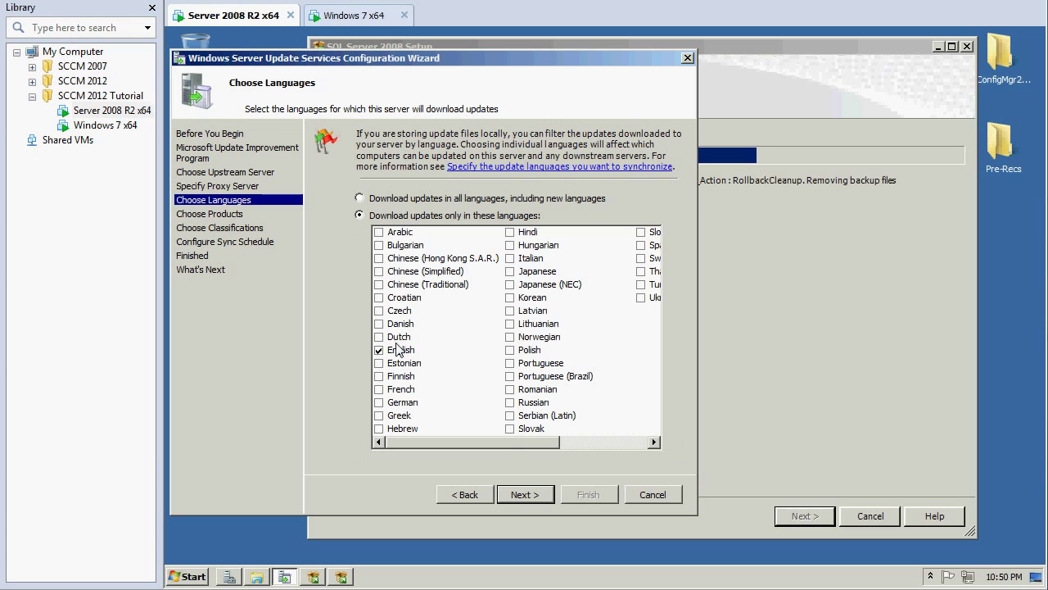
pyautogui.moveTo(503, 443); pyautogui.dragTo(396, 438)
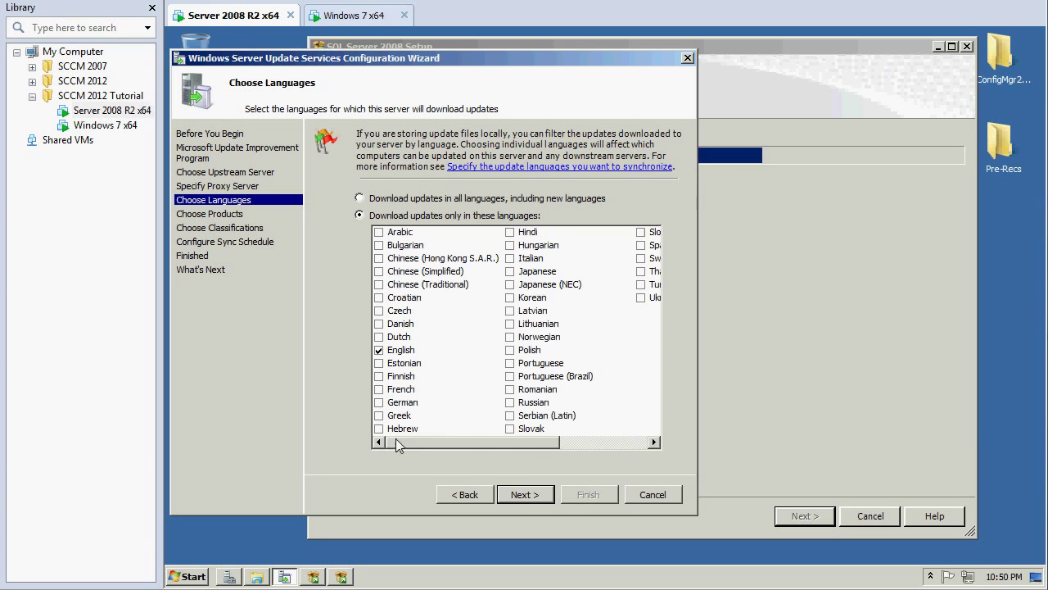
pyautogui.click(525, 494)
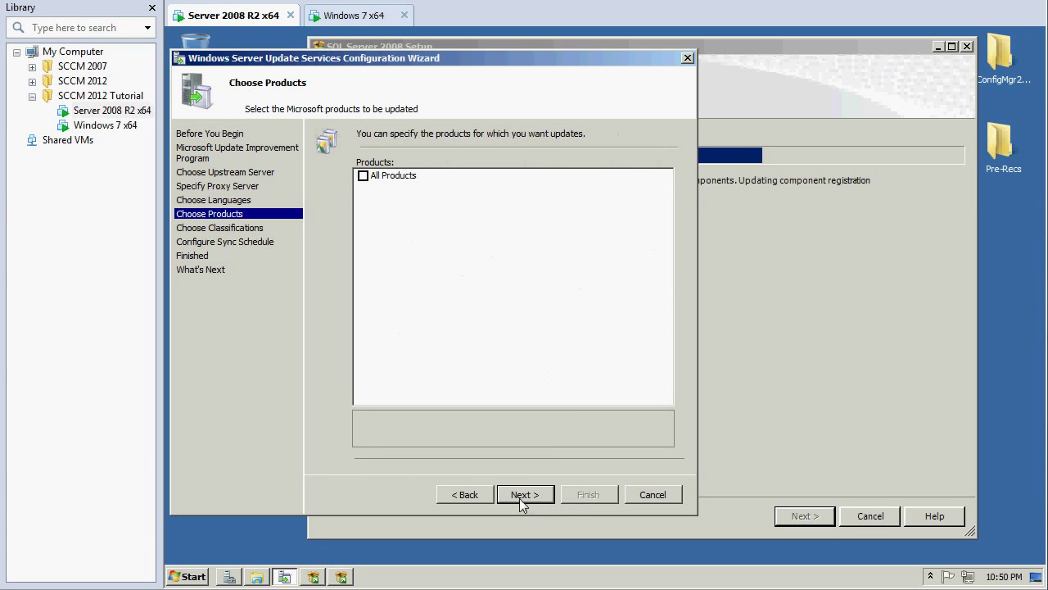
# - Leave WSUS products and classifications unchanged, accepting the discard-changes warnings
pyautogui.click(362, 176)
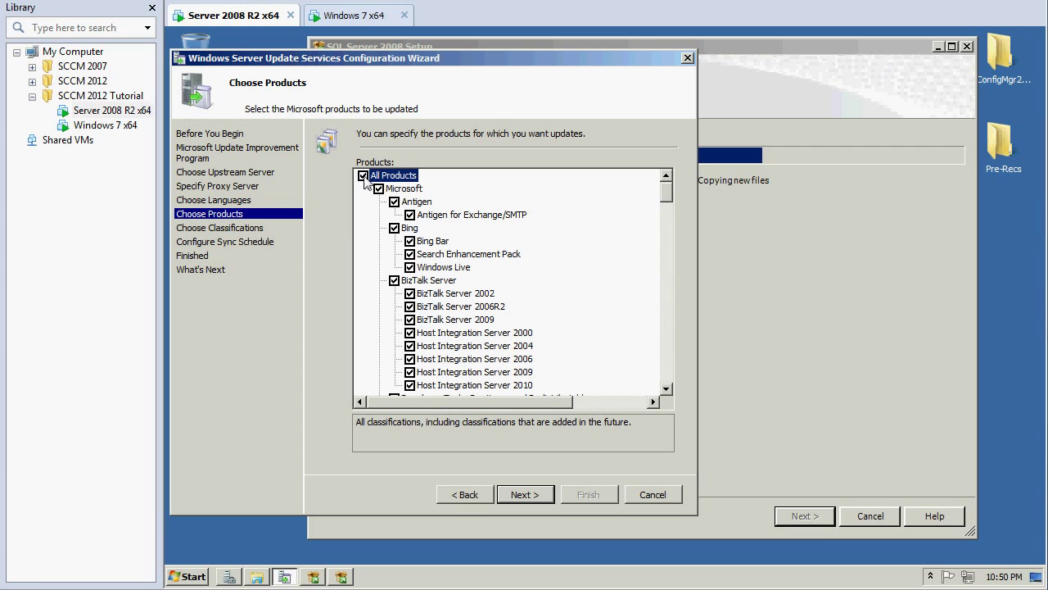
pyautogui.click(527, 497)
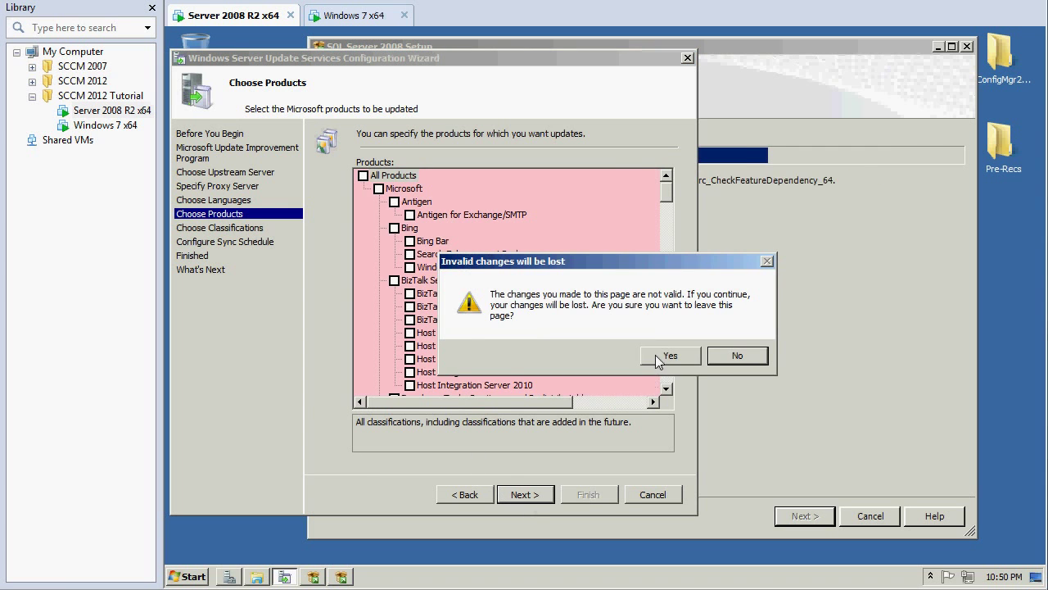
pyautogui.click(665, 356)
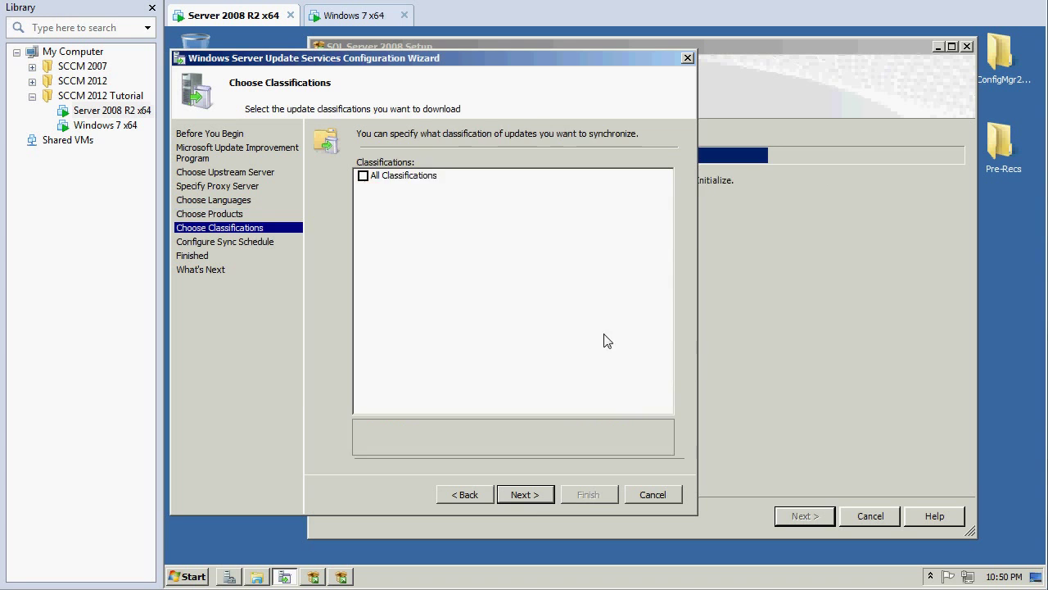
pyautogui.click(363, 176)
pyautogui.click(363, 176)
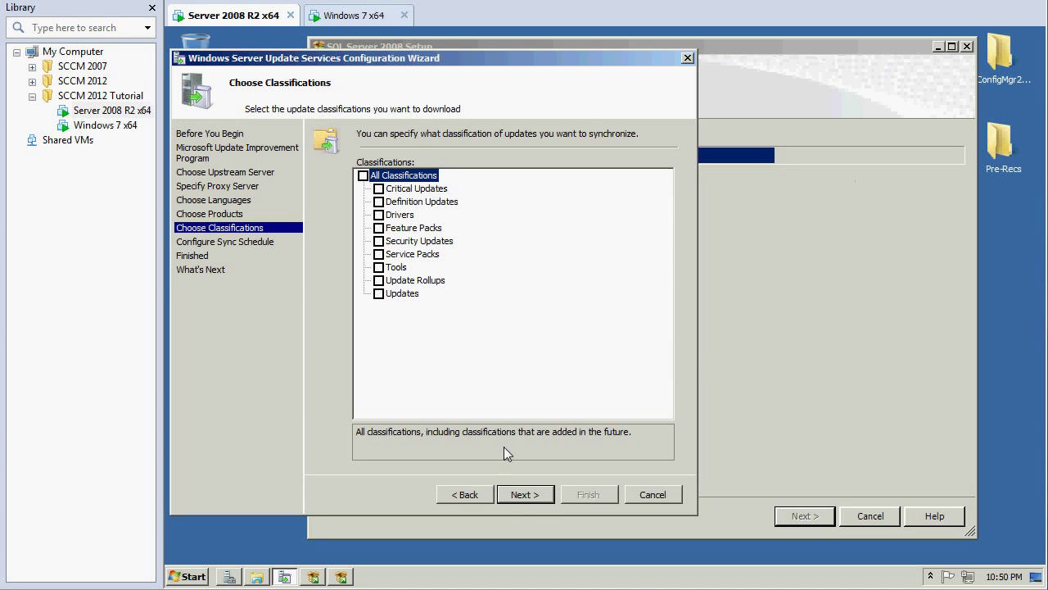
pyautogui.click(528, 496)
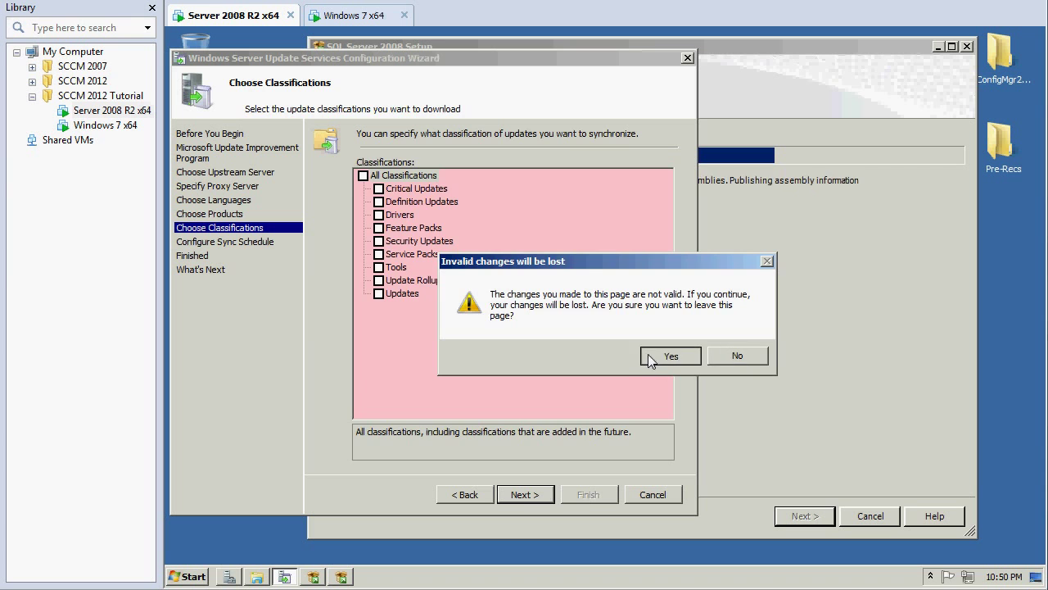
pyautogui.click(663, 357)
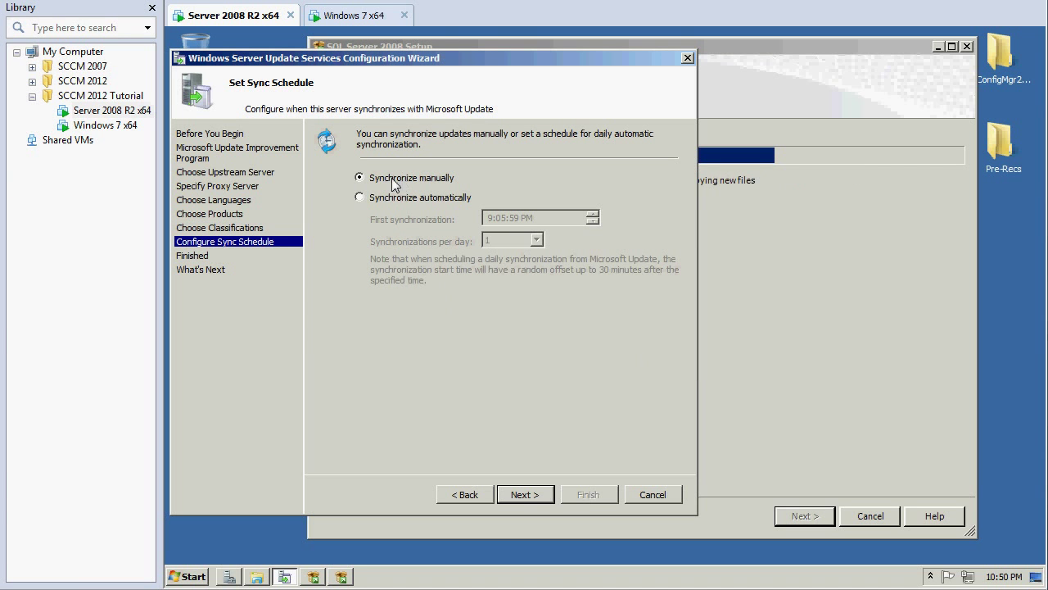
# - Keep manual synchronization and finish the WSUS Configuration Wizard
pyautogui.click(537, 494)
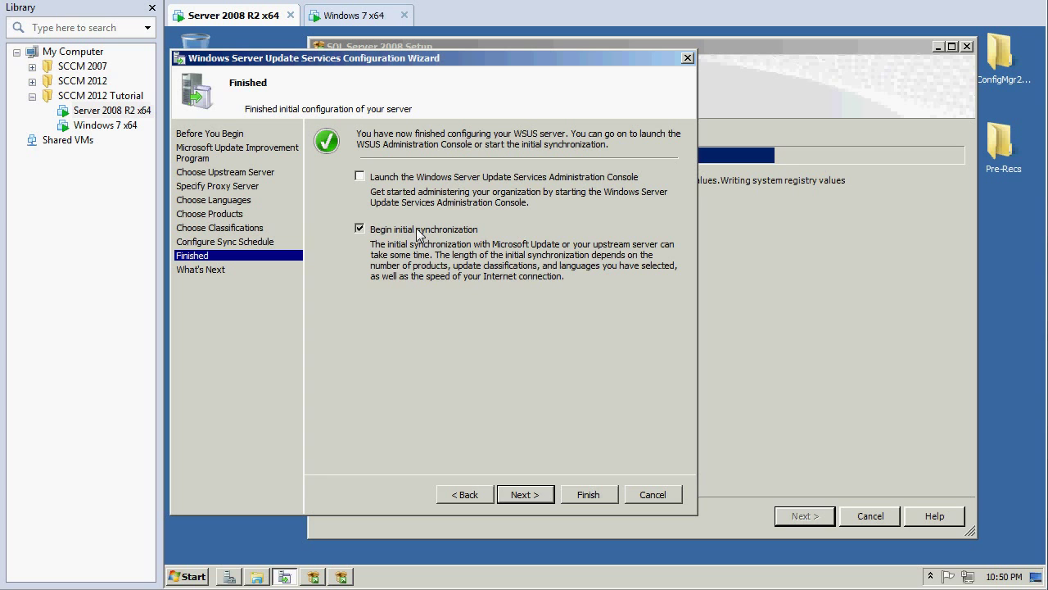
pyautogui.click(526, 495)
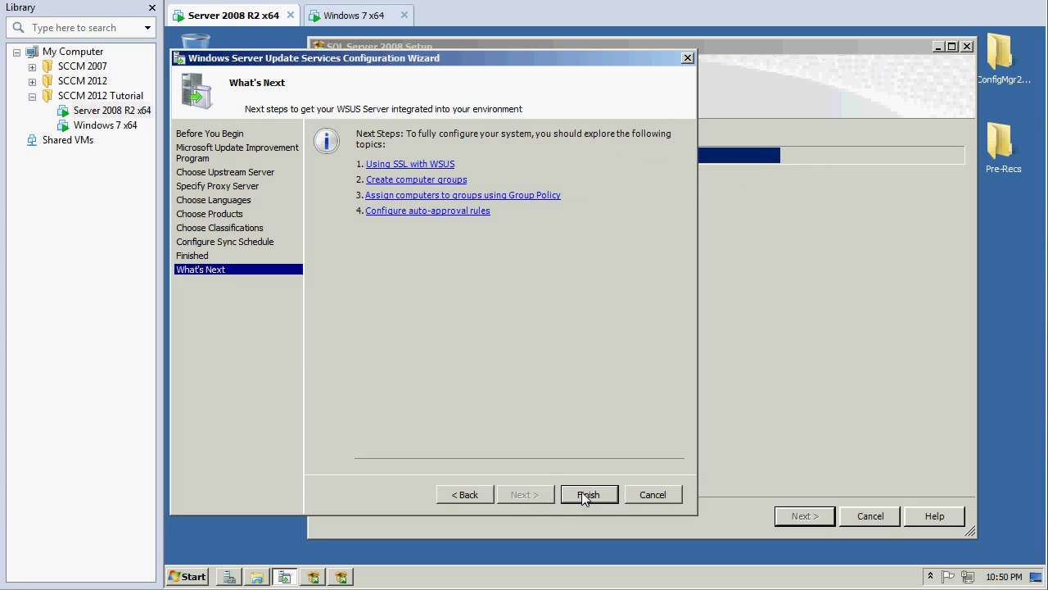
pyautogui.click(598, 494)
# - Review the Success status of every feature and go on to the Complete page
pyautogui.moveTo(629, 44); pyautogui.dragTo(578, 40)
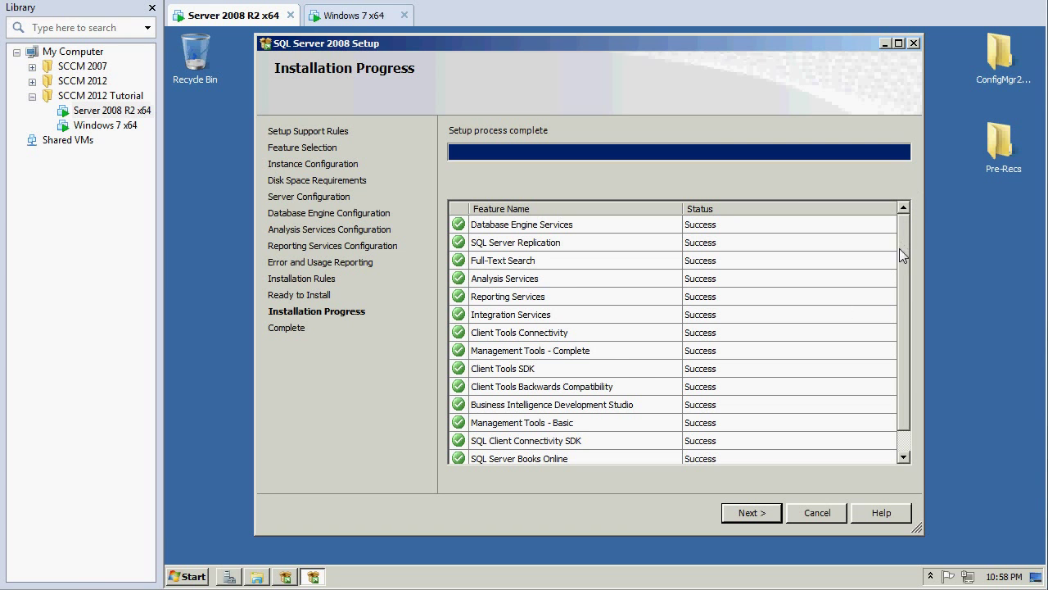
pyautogui.scroll(-1, 899, 258)
pyautogui.scroll(1, 891, 312)
pyautogui.click(759, 515)
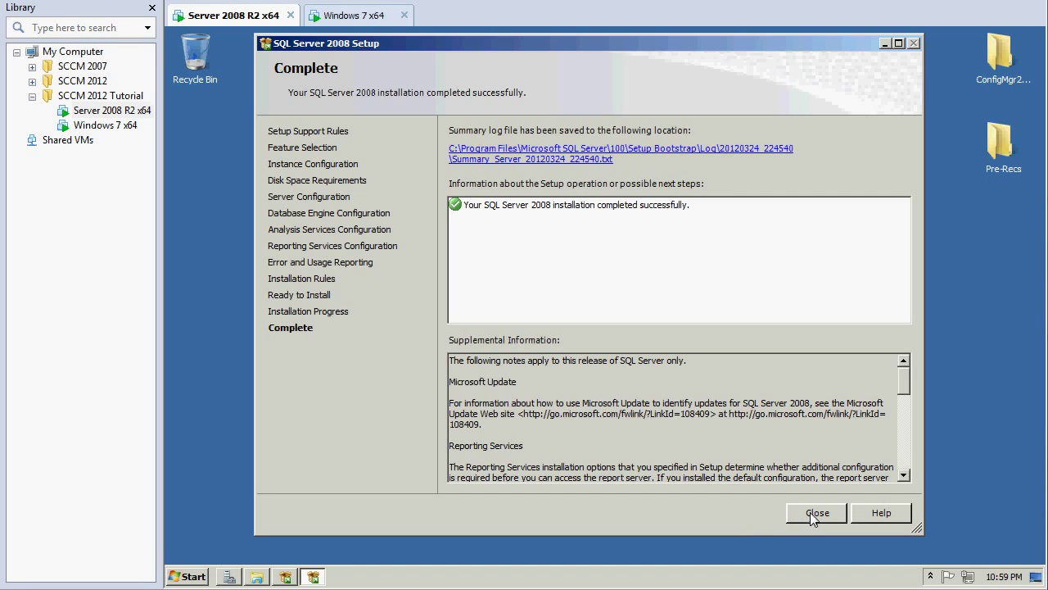
# - Close SQL Server 2008 Setup and open the Pre-Recs\SQL08x64SP2 folder
pyautogui.click(810, 512)
pyautogui.doubleClick(988, 142)
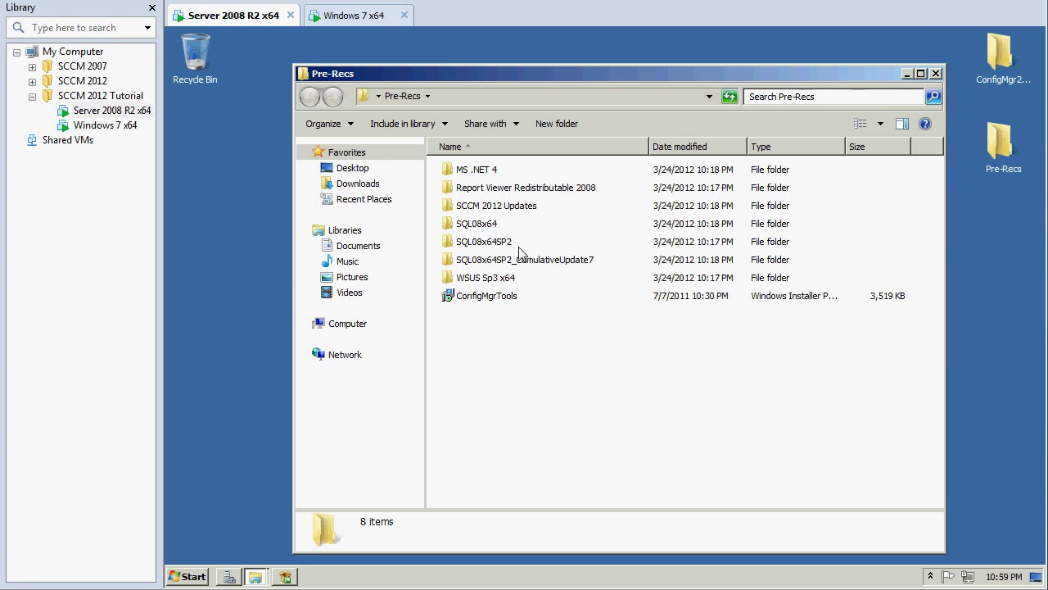
pyautogui.doubleClick(487, 243)
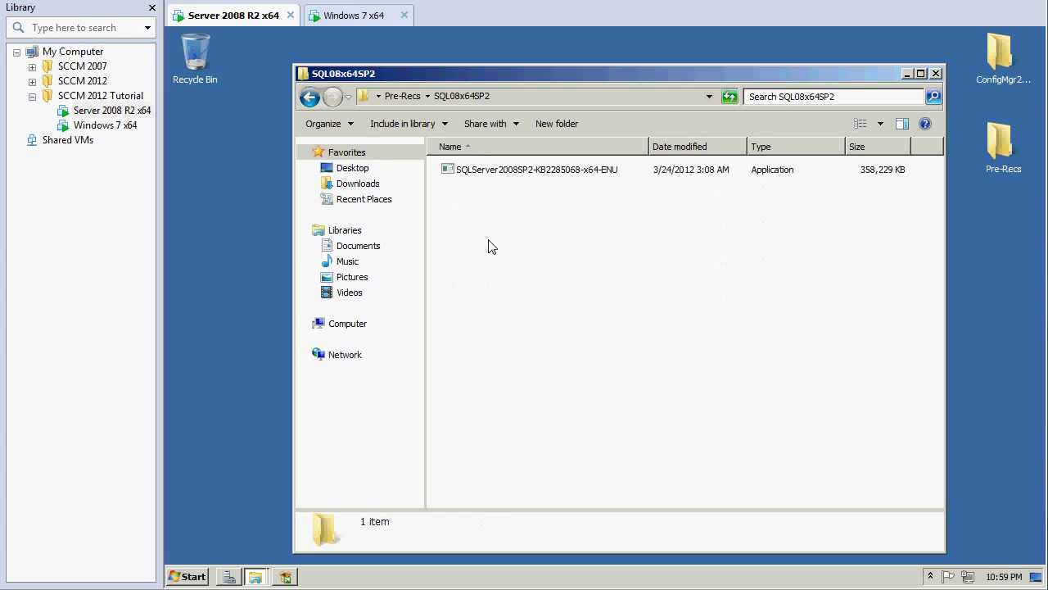
# - Run the SQLServer2008SP2-KB2285068-x64-ENU installer as administrator
pyautogui.click(503, 168)
pyautogui.rightClick(501, 171)
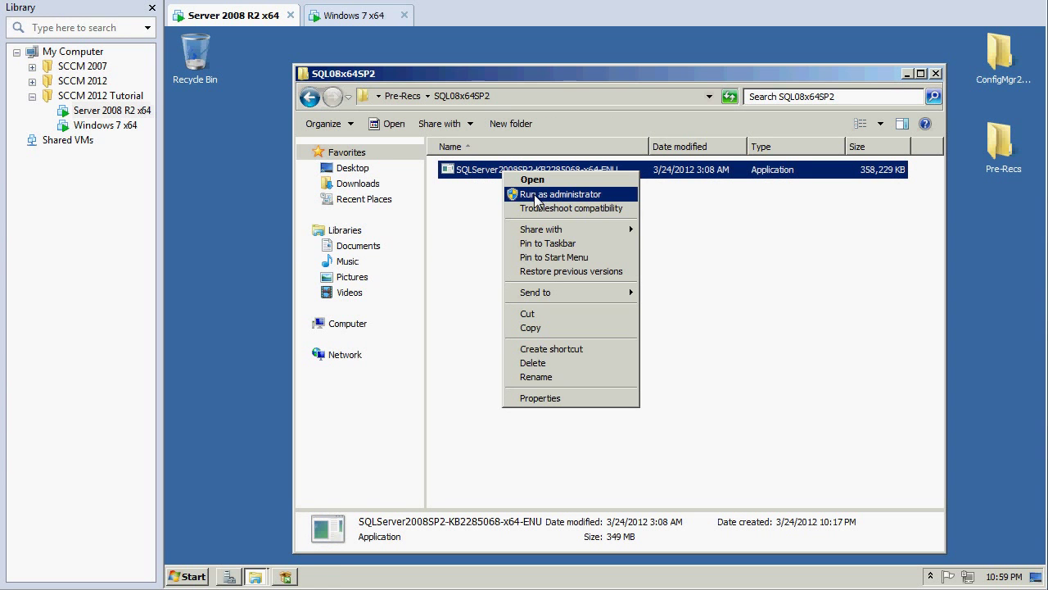
pyautogui.click(532, 196)
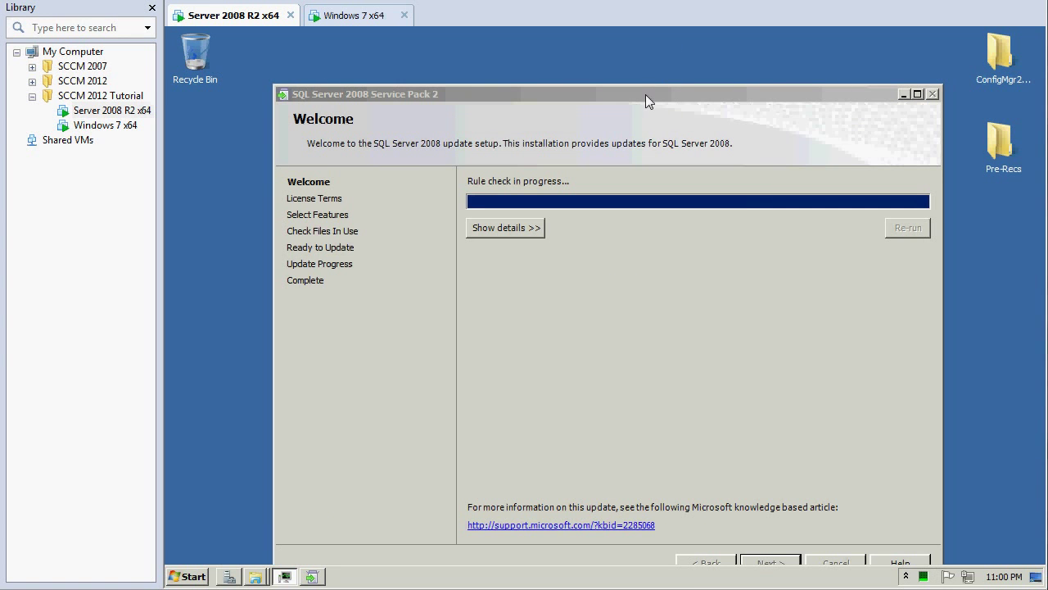
# - Pass all 9 SP2 rule checks, accept the license terms, and reach Select Features for MSSQLSERVER
pyautogui.moveTo(639, 94); pyautogui.dragTo(626, 53)
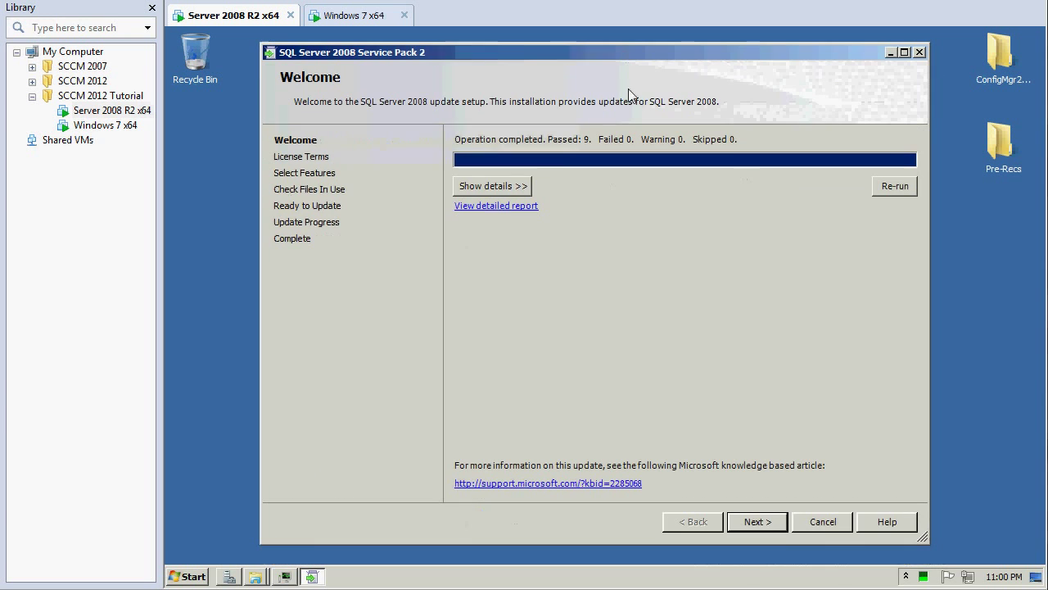
pyautogui.click(518, 186)
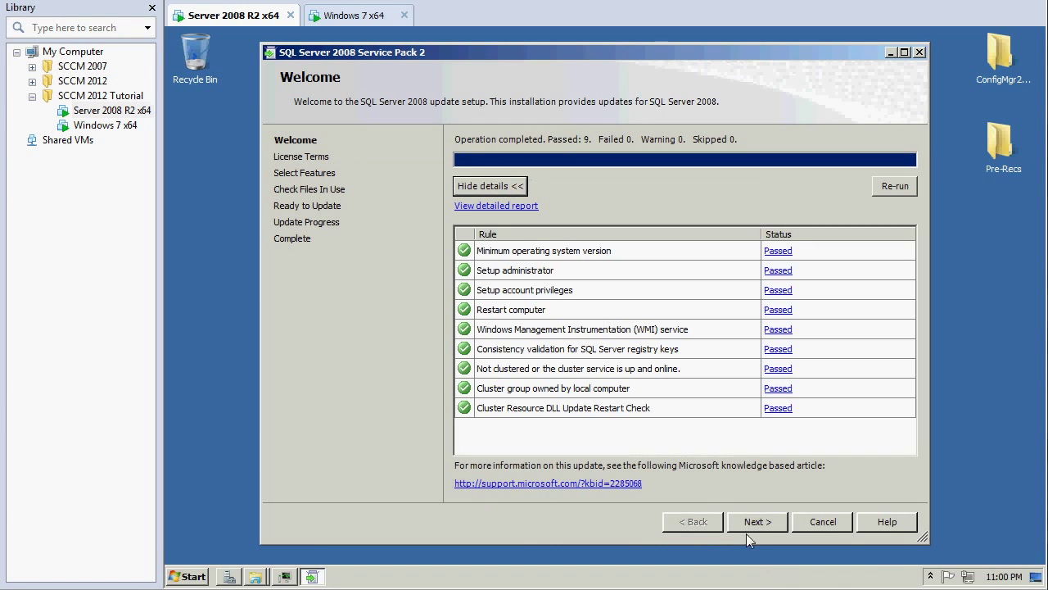
pyautogui.click(746, 524)
pyautogui.click(521, 484)
pyautogui.click(745, 523)
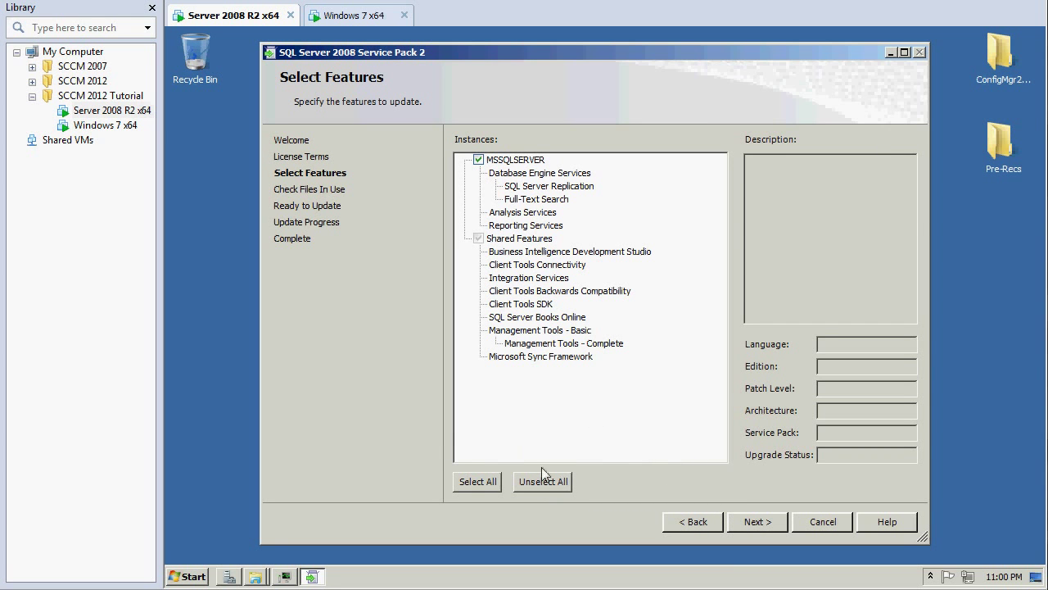
# - At Check Files In Use, end the blocking fdhost.exe process in Task Manager and refresh the check
pyautogui.click(779, 521)
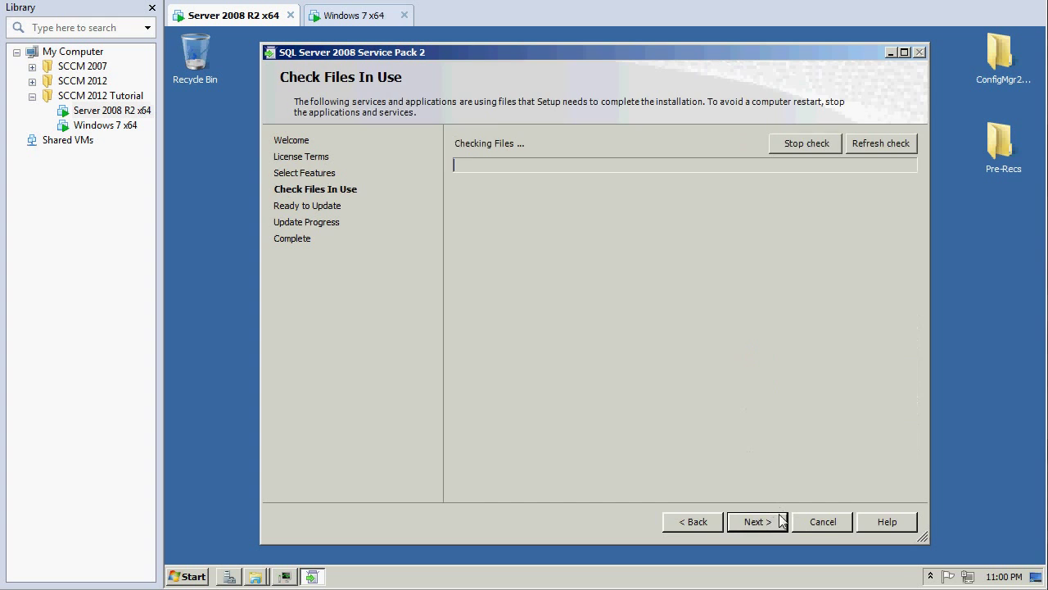
pyautogui.click(284, 576)
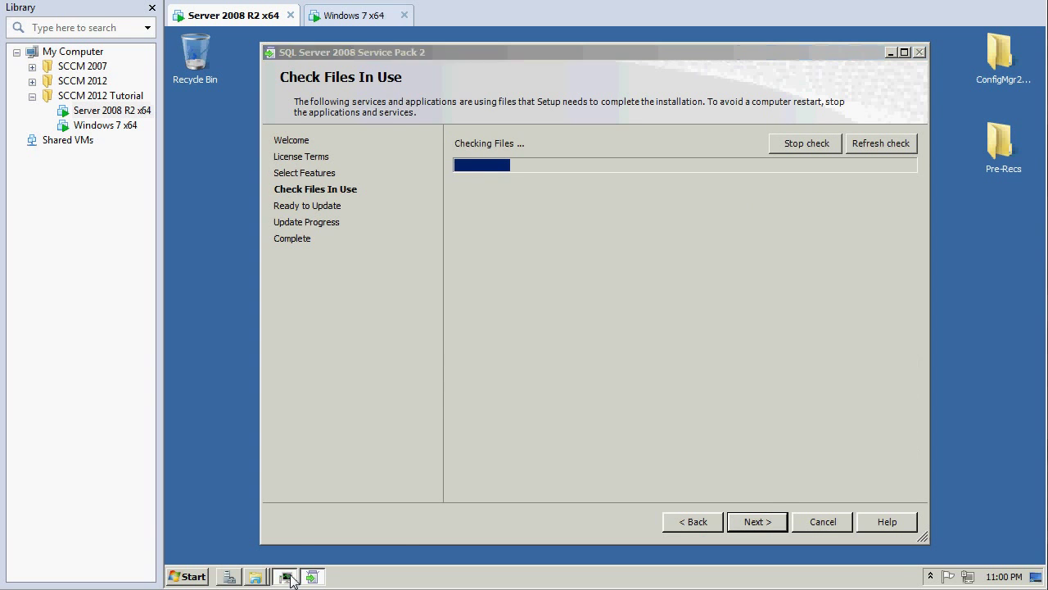
pyautogui.moveTo(323, 46); pyautogui.dragTo(354, 224)
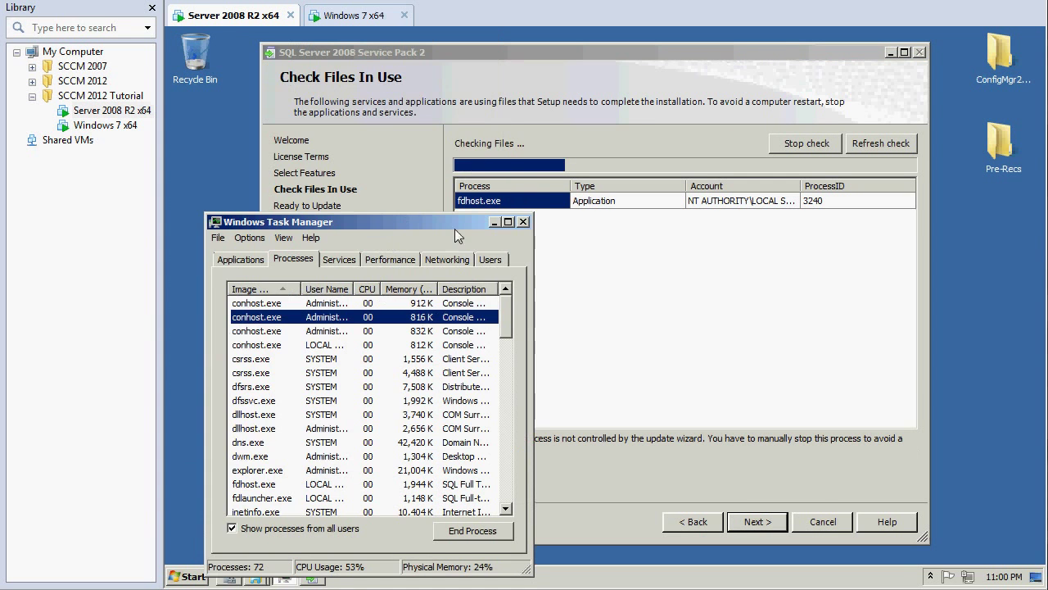
pyautogui.scroll(-1, 259, 471)
pyautogui.click(259, 442)
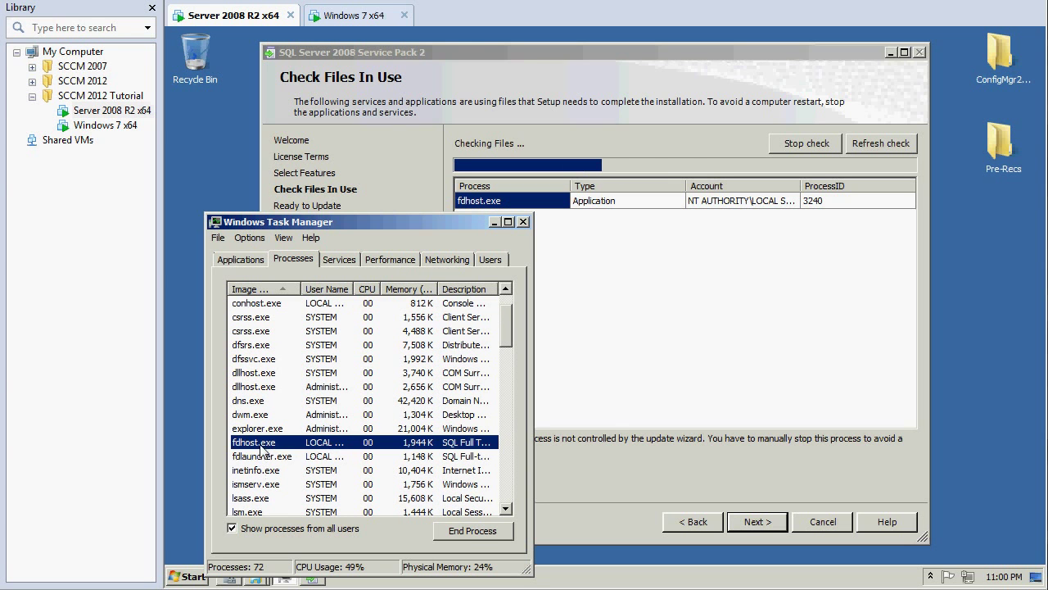
pyautogui.click(472, 531)
pyautogui.click(631, 326)
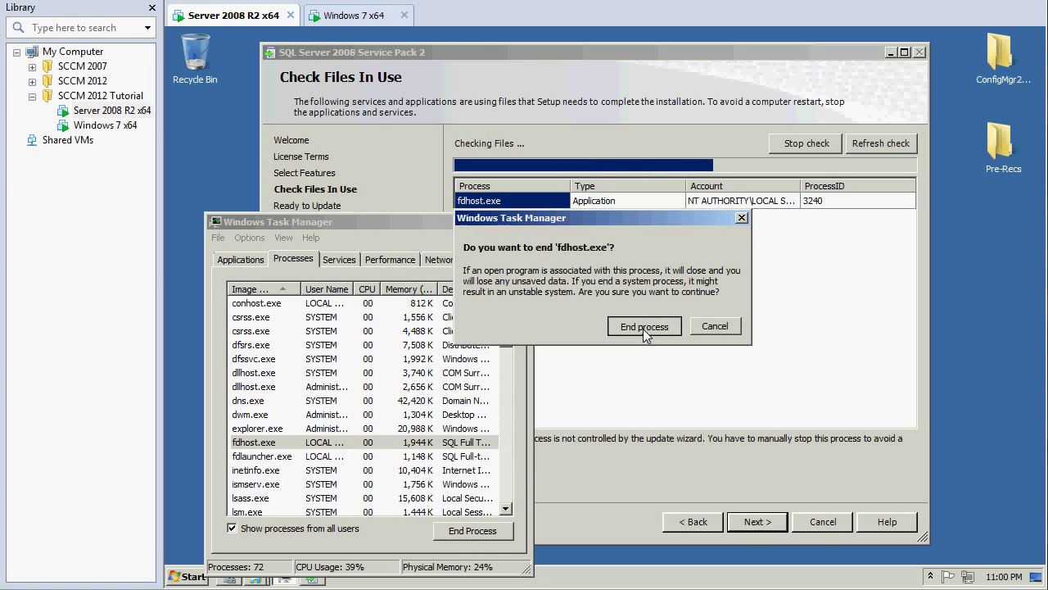
pyautogui.click(495, 223)
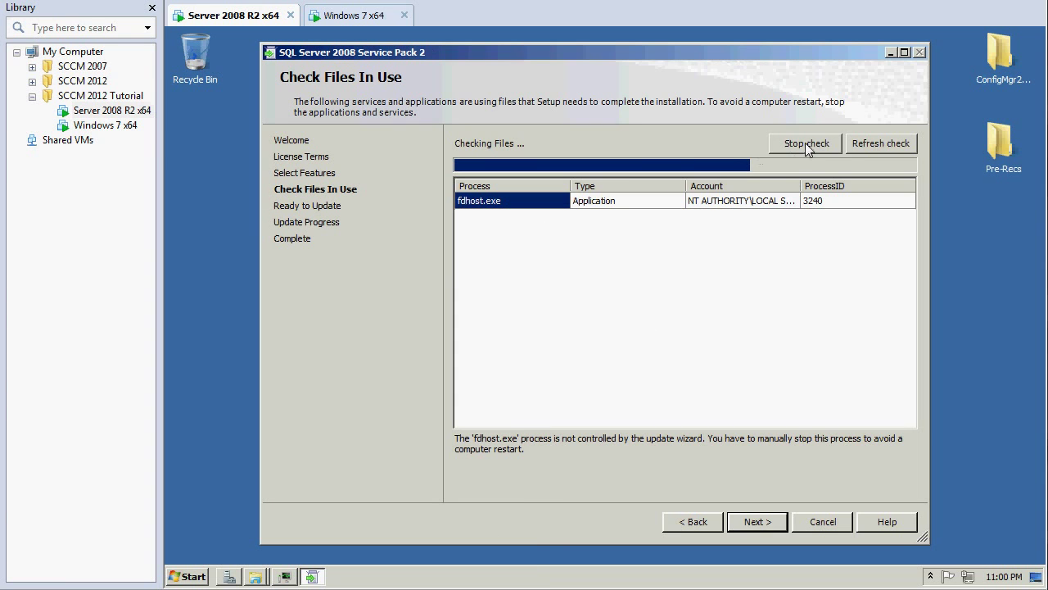
pyautogui.click(879, 142)
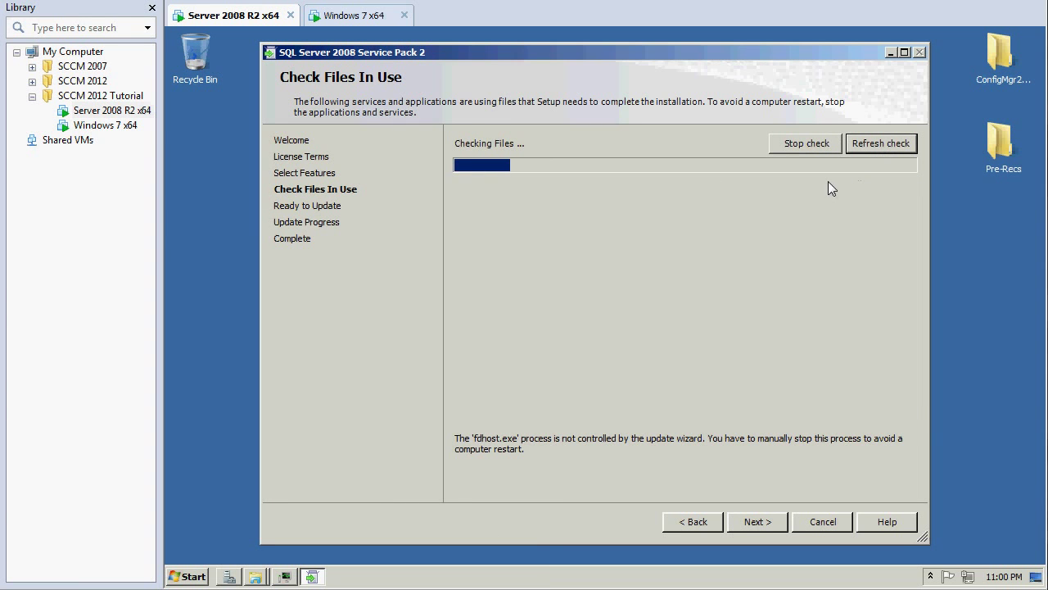
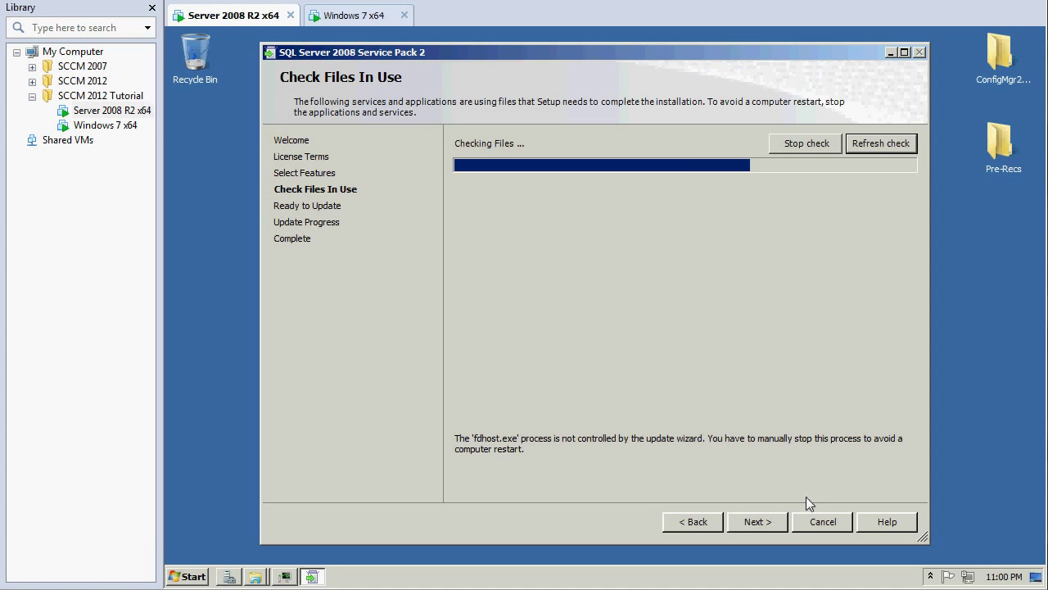
# - Run the SP2 update on MSSQLSERVER until it reports Success, then close the completed setup
pyautogui.click(747, 522)
pyautogui.click(755, 524)
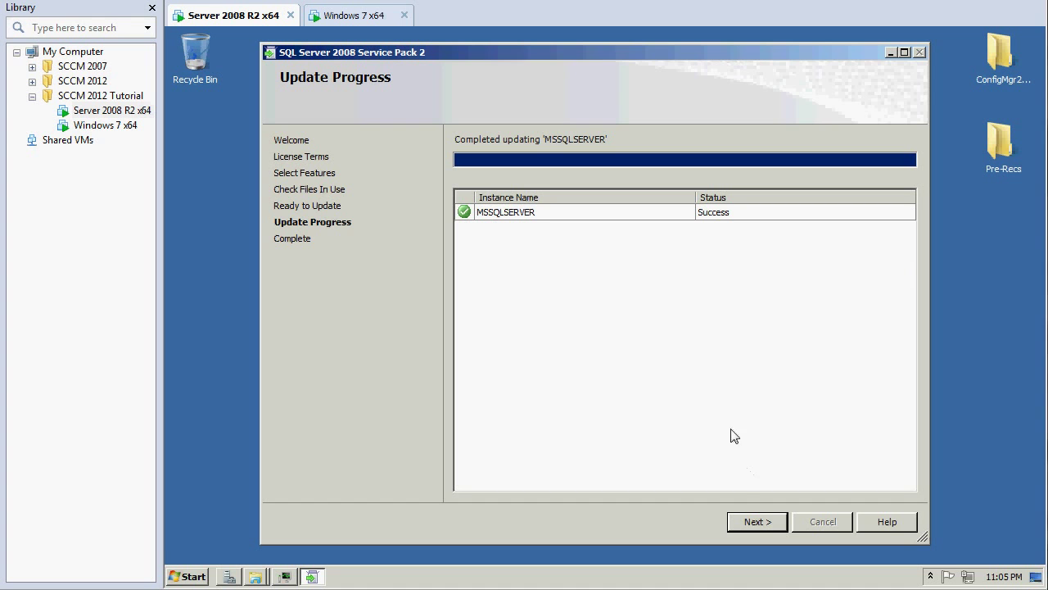
pyautogui.click(755, 522)
pyautogui.click(823, 524)
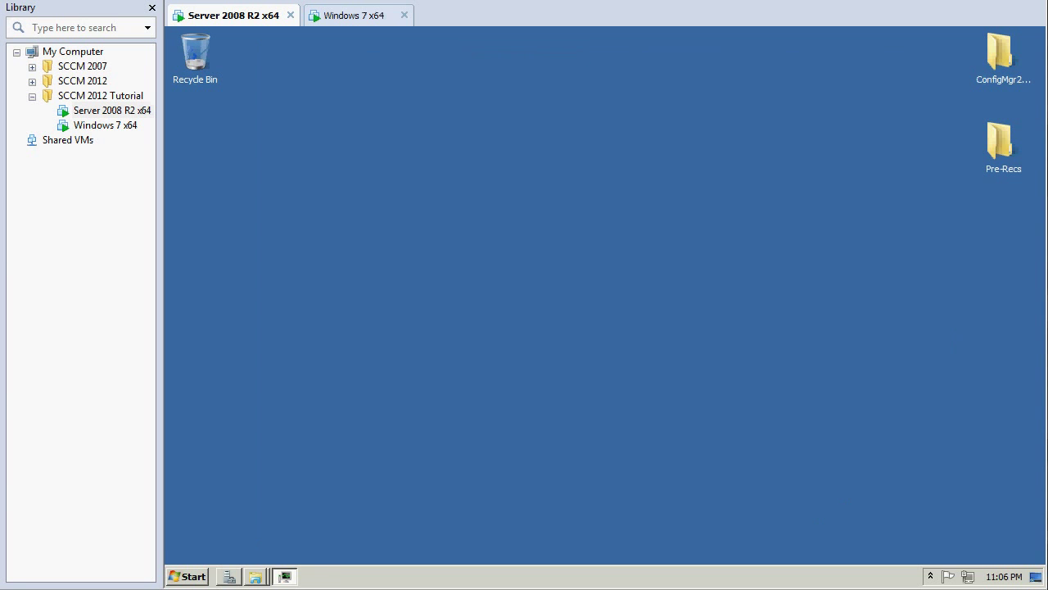
# - Launch SQLServer2008-KB2617148-x64 from Pre-Recs\SQL08x64SP2_CumulativeUpdate7 and close the file browser
pyautogui.doubleClick(1003, 144)
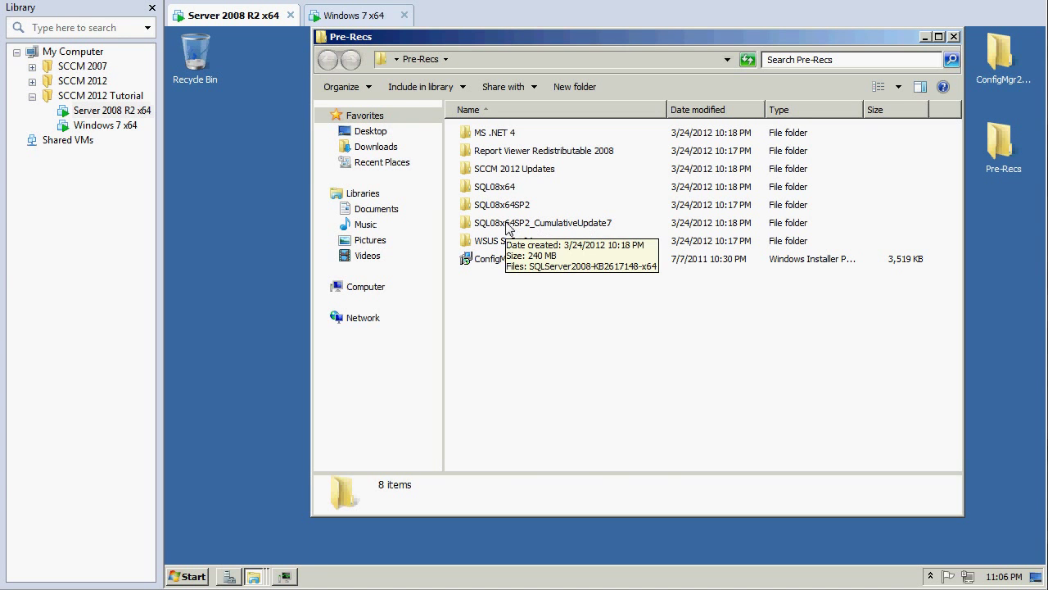
pyautogui.doubleClick(507, 229)
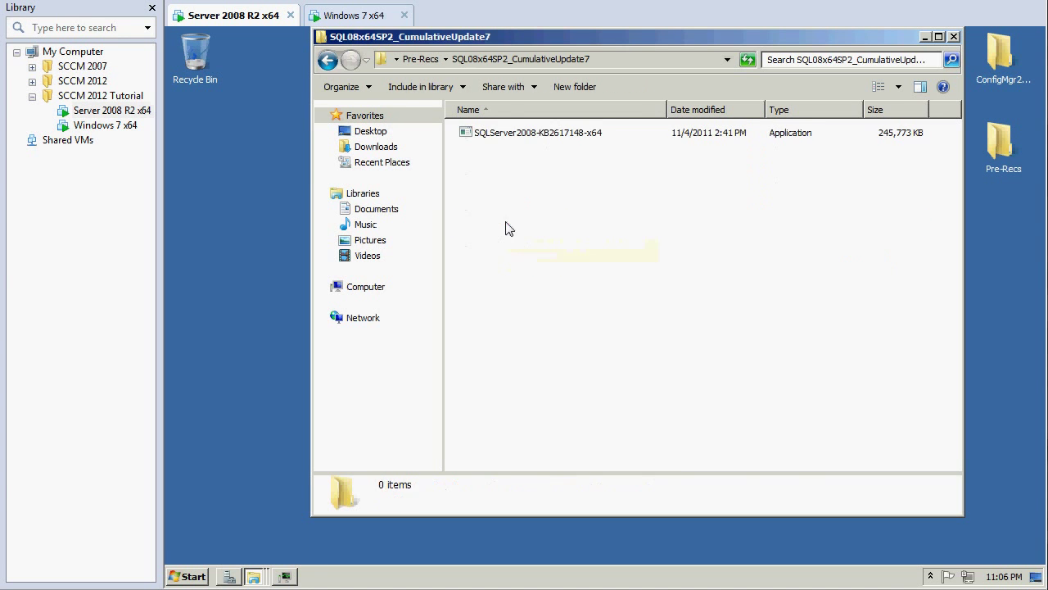
pyautogui.doubleClick(514, 141)
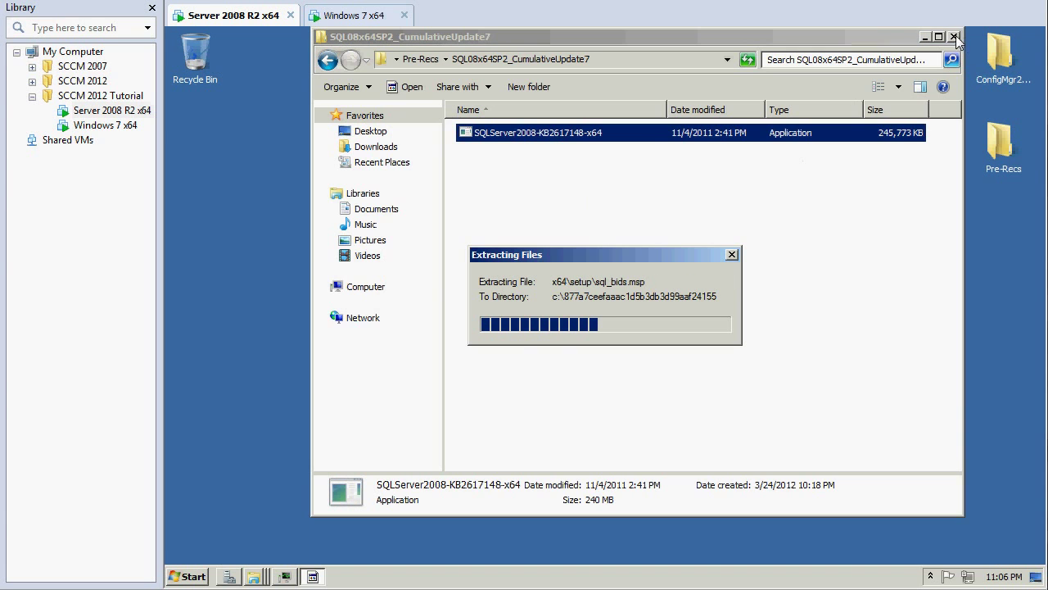
pyautogui.click(954, 37)
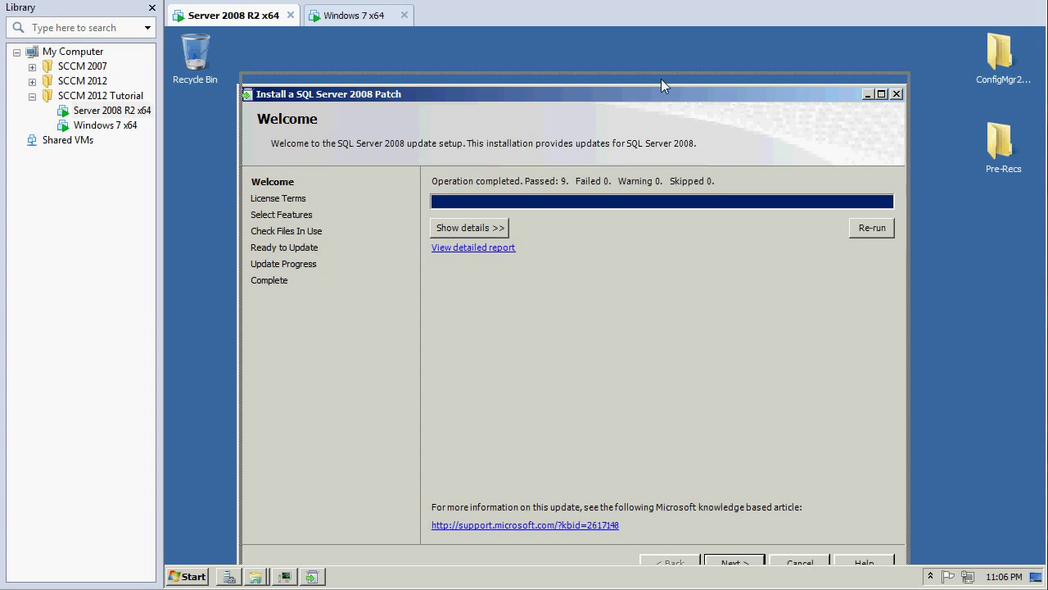
# - Pass the KB2617148 setup rules, license terms and feature selection to reach the files-in-use check
pyautogui.click(485, 198)
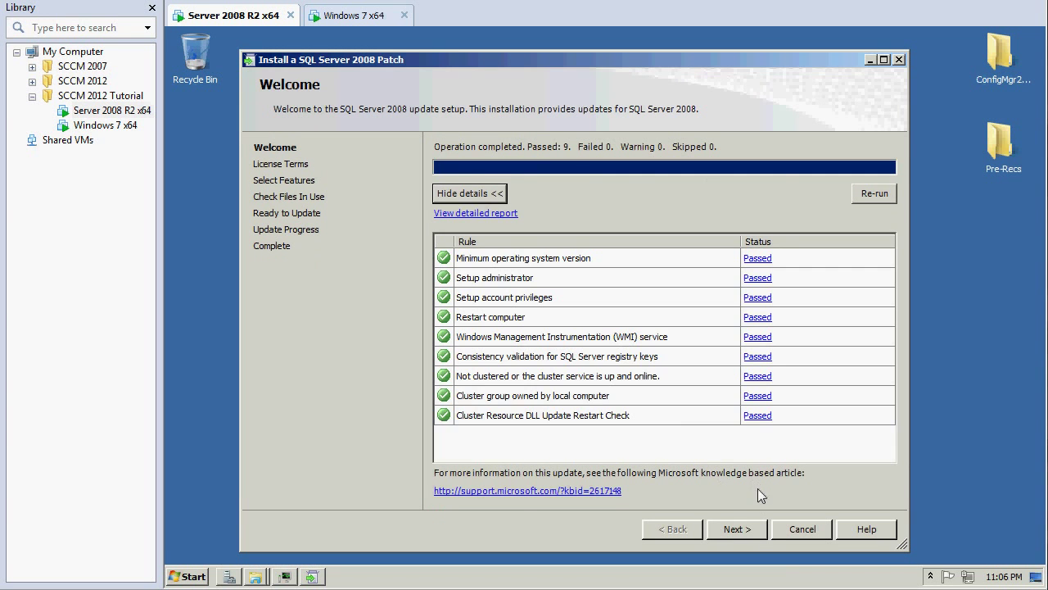
pyautogui.click(737, 529)
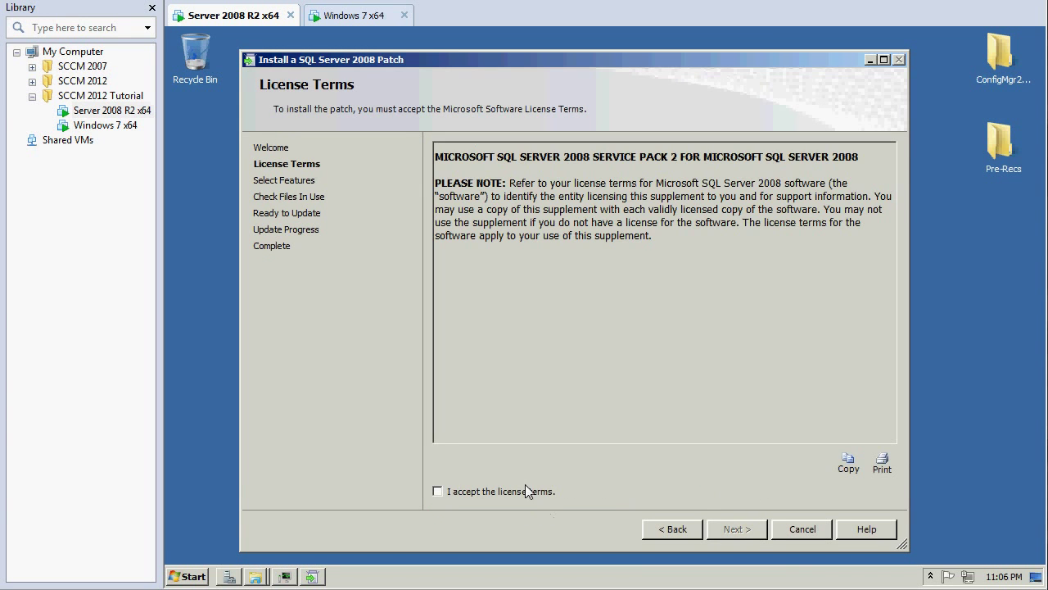
pyautogui.click(737, 530)
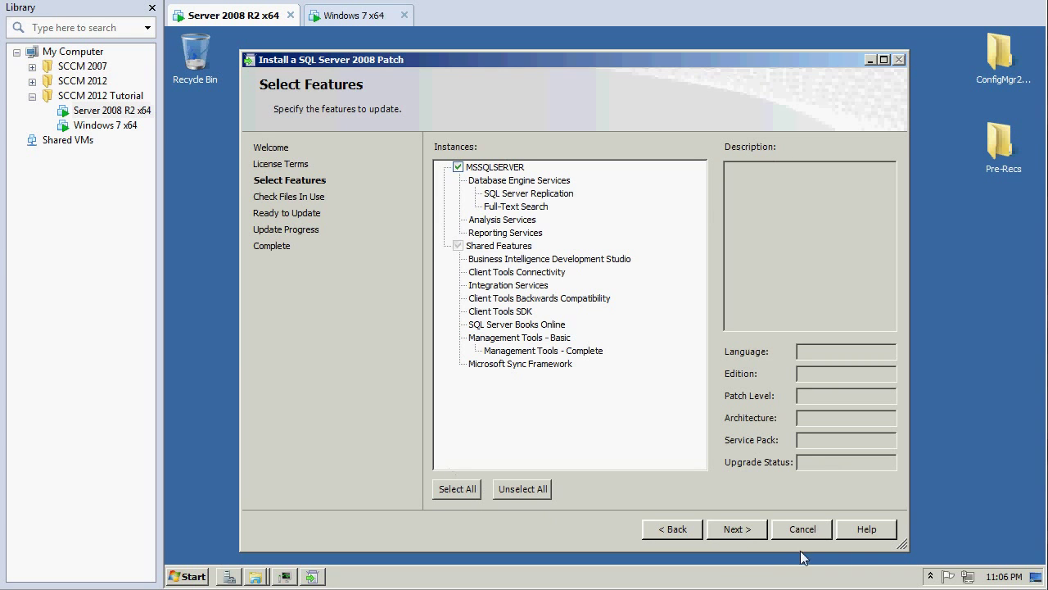
pyautogui.click(737, 529)
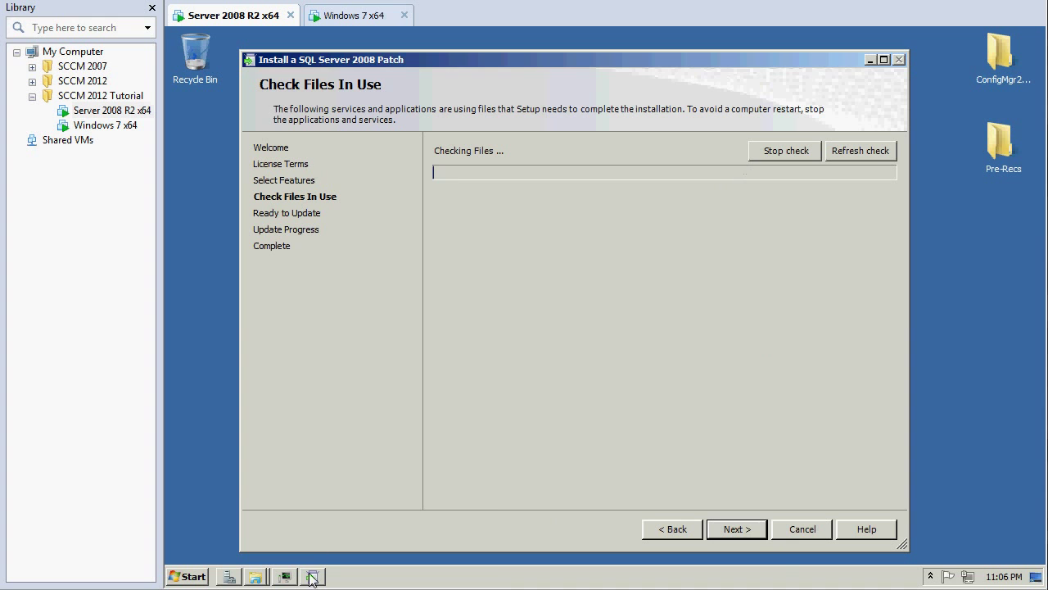
# - End the blocking fdhost.exe process in Task Manager and rerun the files-in-use check
pyautogui.rightClick(352, 579)
pyautogui.click(402, 537)
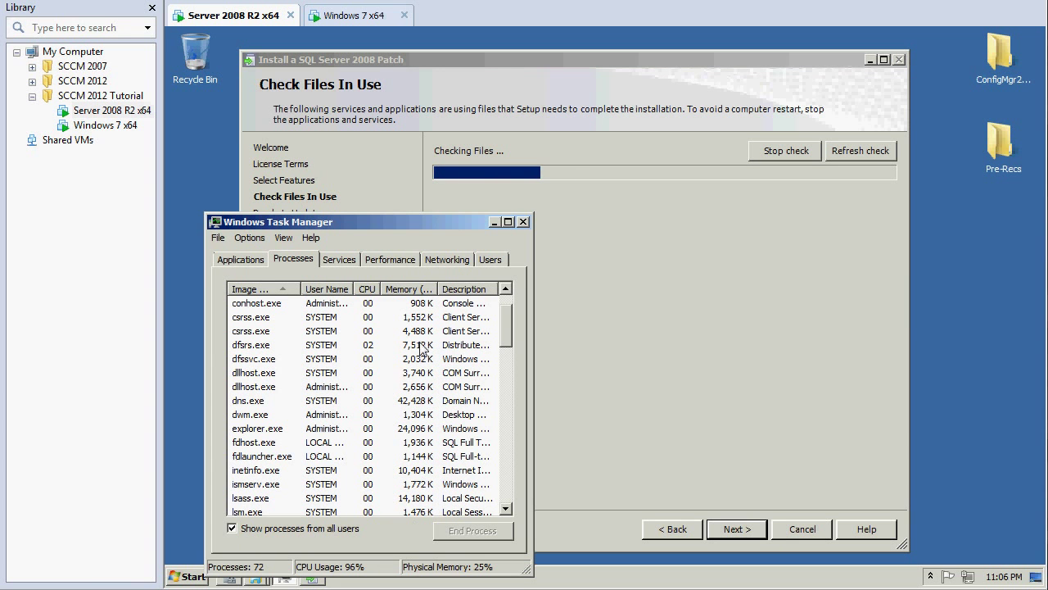
pyautogui.moveTo(397, 221); pyautogui.dragTo(420, 224)
pyautogui.click(245, 446)
pyautogui.click(459, 533)
pyautogui.click(644, 326)
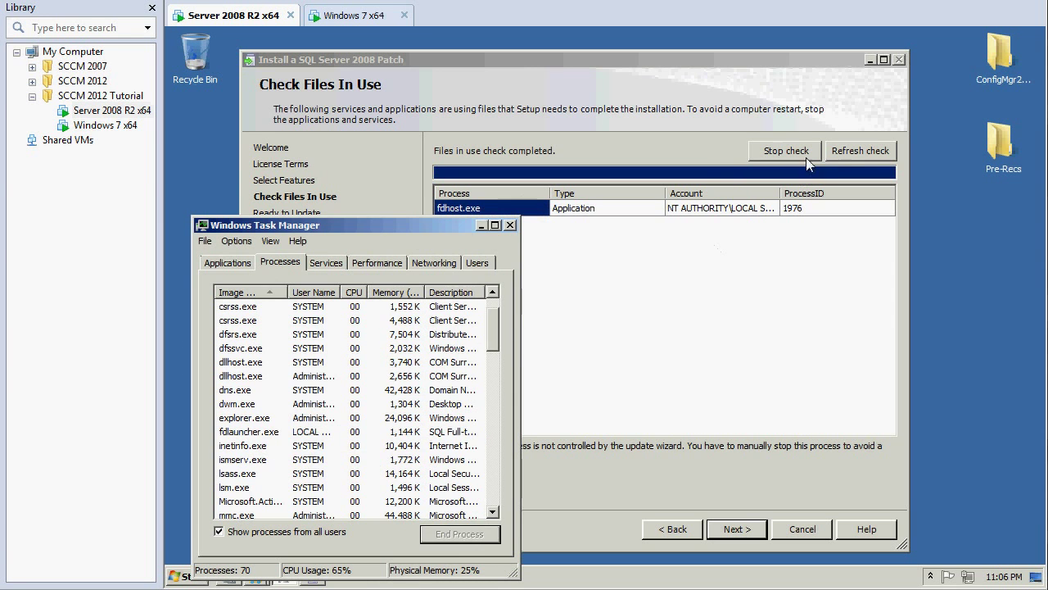
pyautogui.click(861, 150)
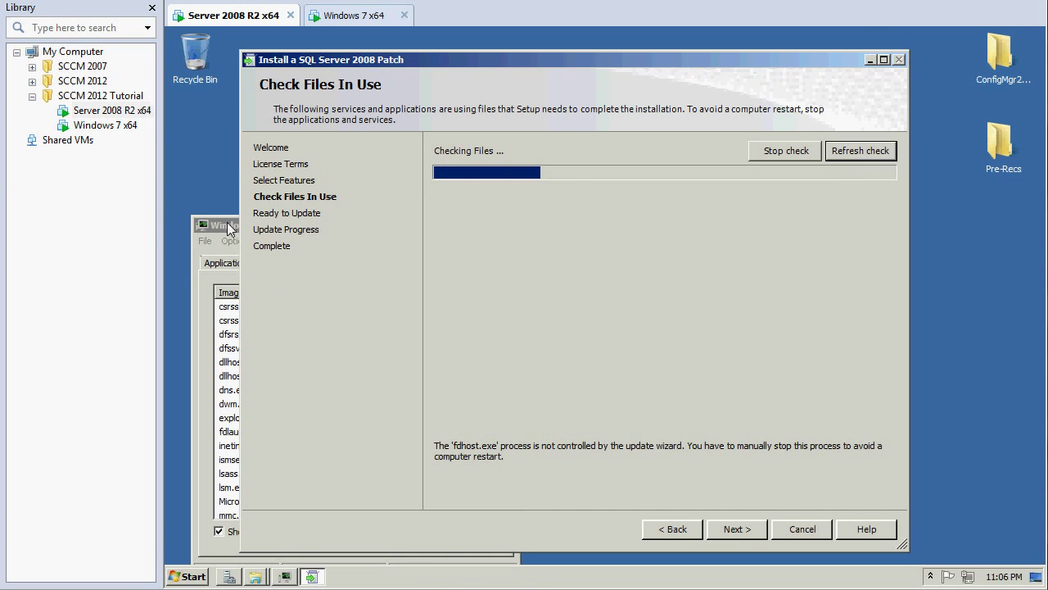
pyautogui.click(230, 226)
pyautogui.click(481, 226)
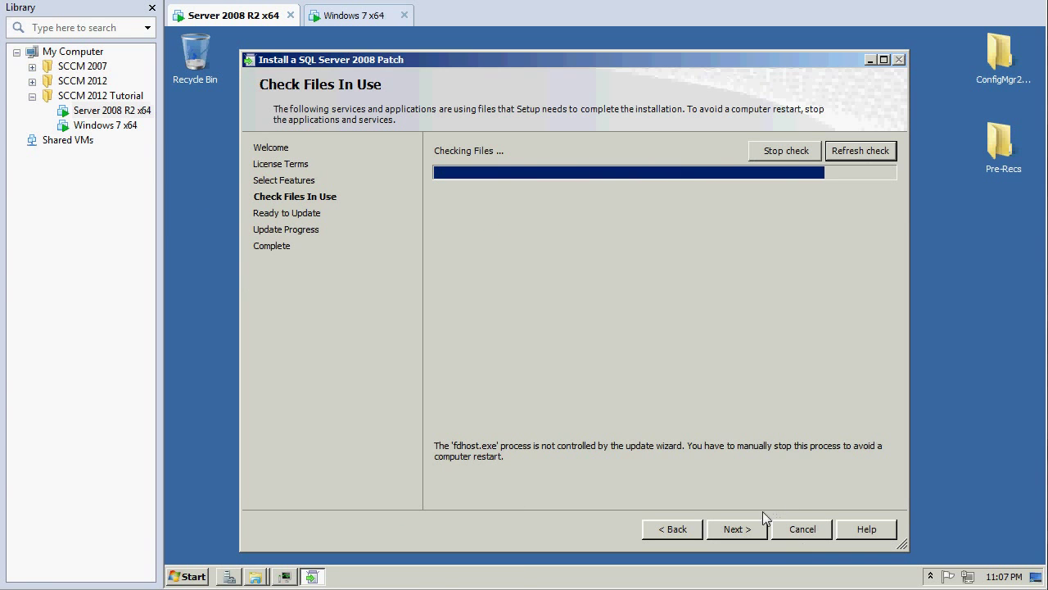
# - Install cumulative update KB2617148 on MSSQLSERVER and close the finished patch setup
pyautogui.click(751, 530)
pyautogui.click(737, 529)
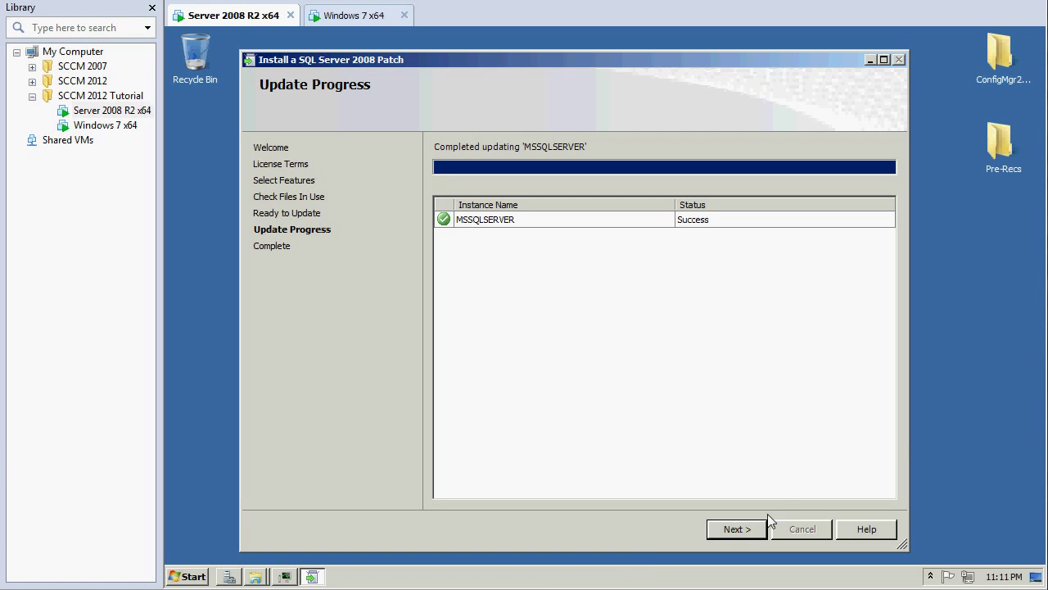
pyautogui.click(741, 530)
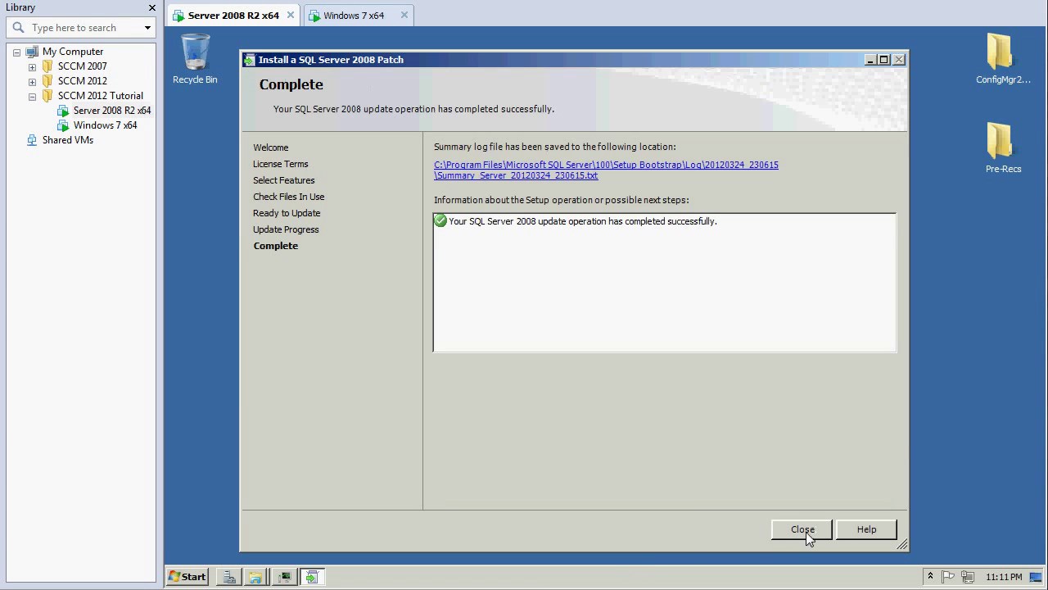
pyautogui.click(802, 530)
# - Launch SQL Server Management Studio from the Microsoft SQL Server 2008 Start menu group
pyautogui.click(192, 576)
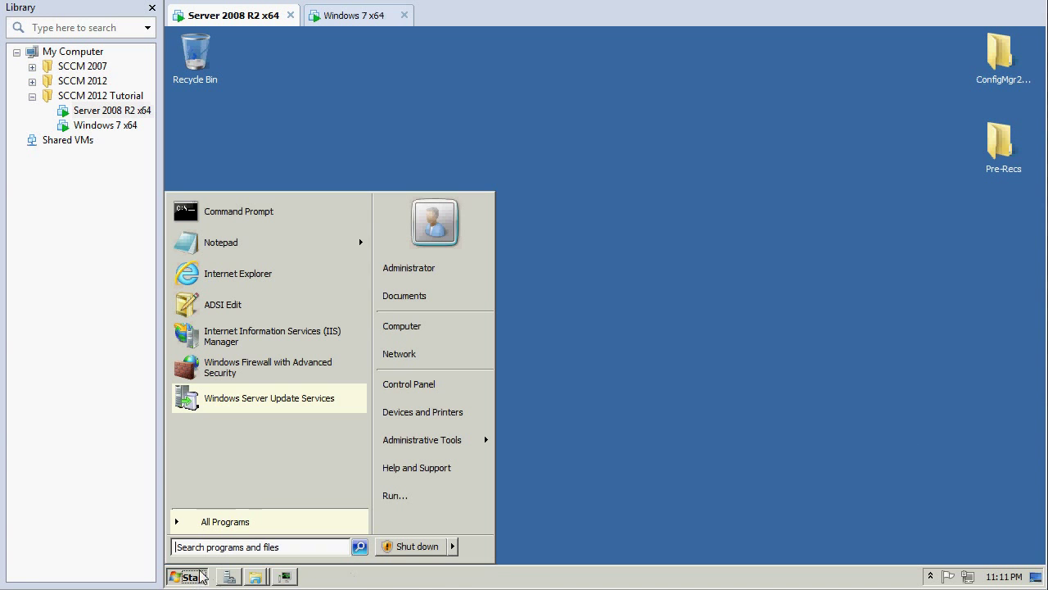
pyautogui.click(259, 525)
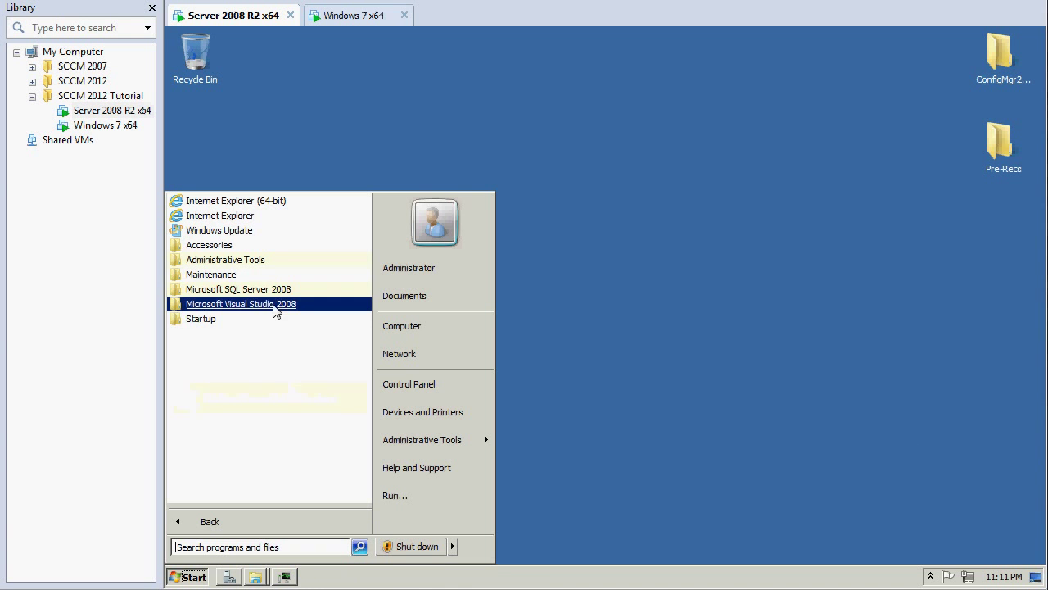
pyautogui.click(254, 291)
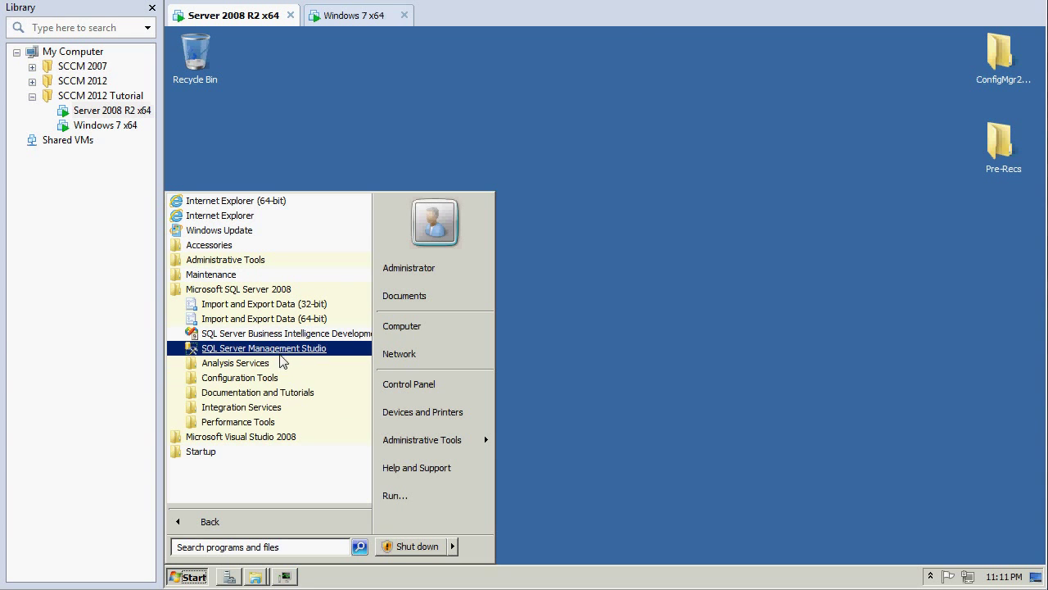
pyautogui.click(281, 350)
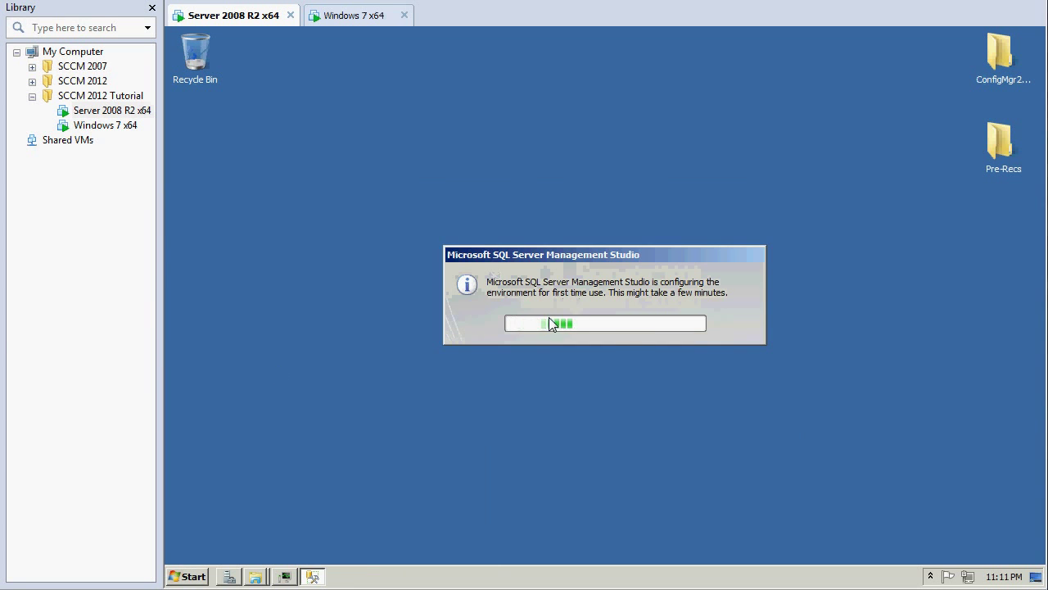
# - Launch SQL Server Configuration Manager from Microsoft SQL Server 2008 > Configuration Tools
pyautogui.click(189, 576)
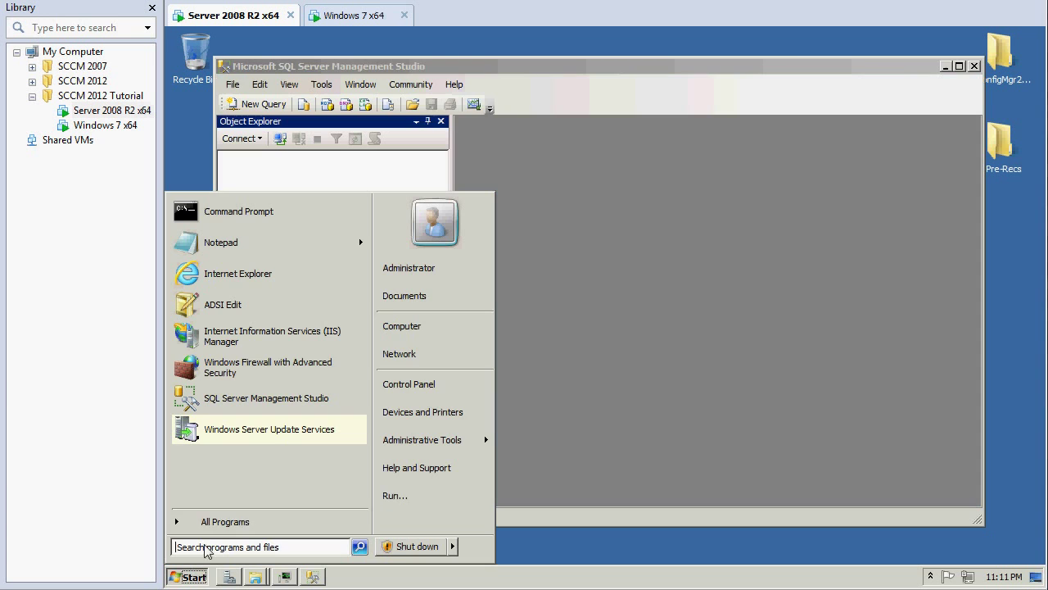
pyautogui.click(239, 521)
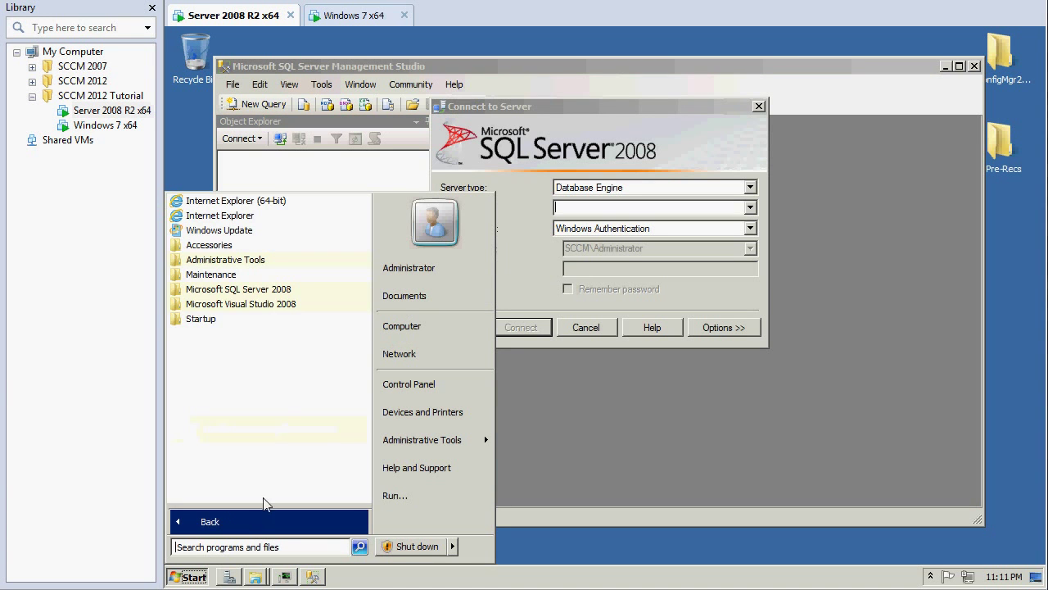
pyautogui.click(233, 289)
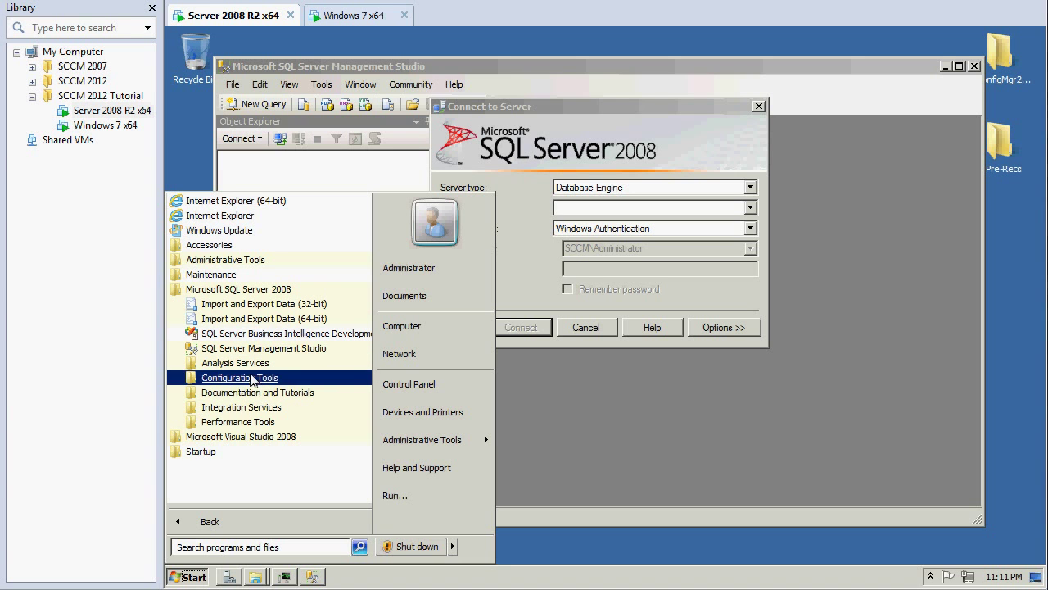
pyautogui.click(253, 382)
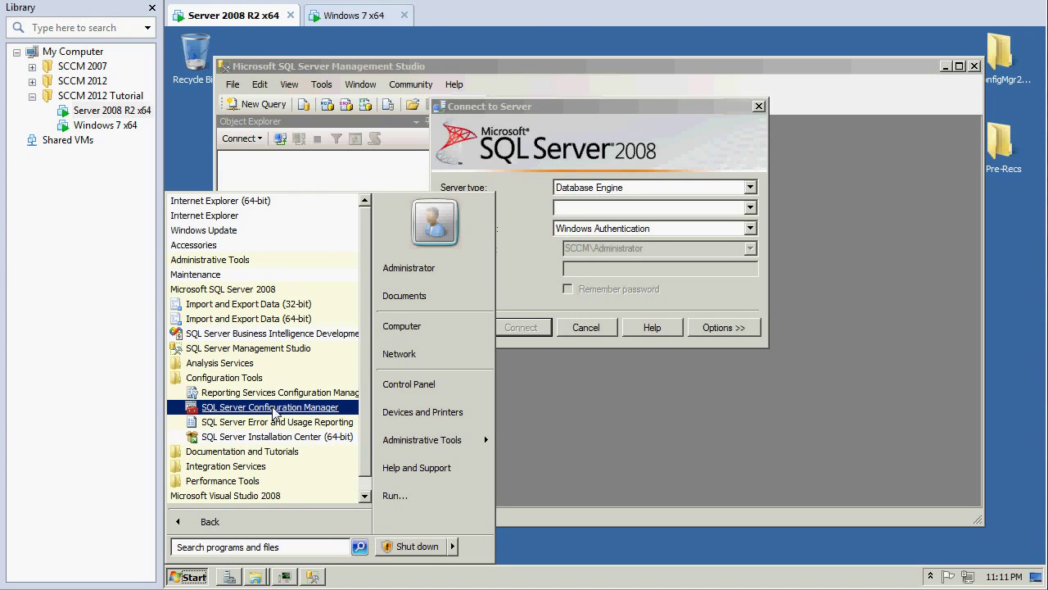
pyautogui.click(270, 407)
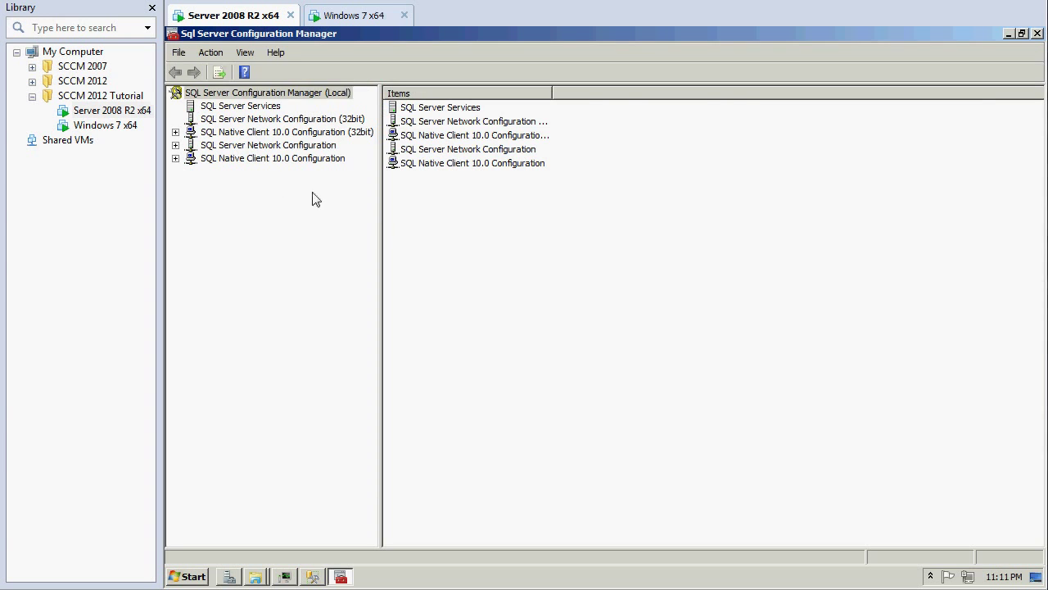
# - Enable the TCP/IP protocol for the MICROSOFT##SSEE instance and acknowledge the restart warning
pyautogui.click(231, 107)
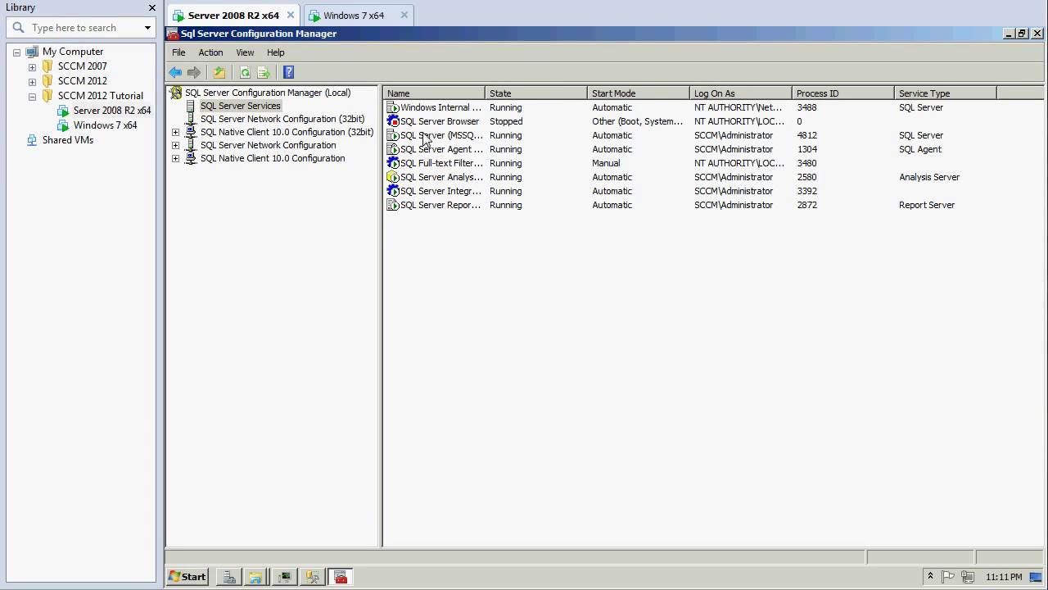
pyautogui.click(238, 120)
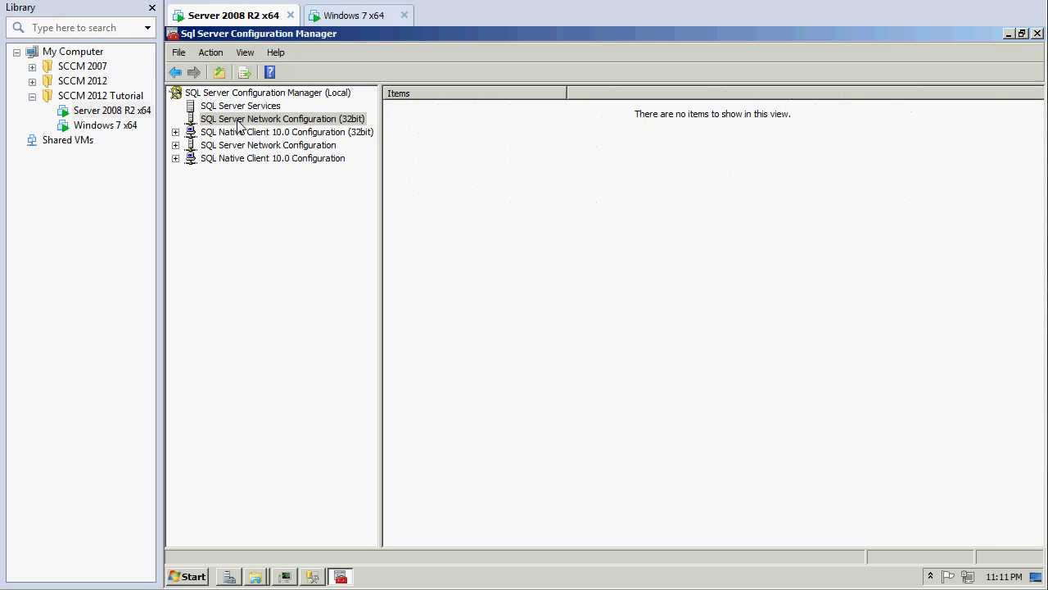
pyautogui.click(175, 133)
pyautogui.click(175, 171)
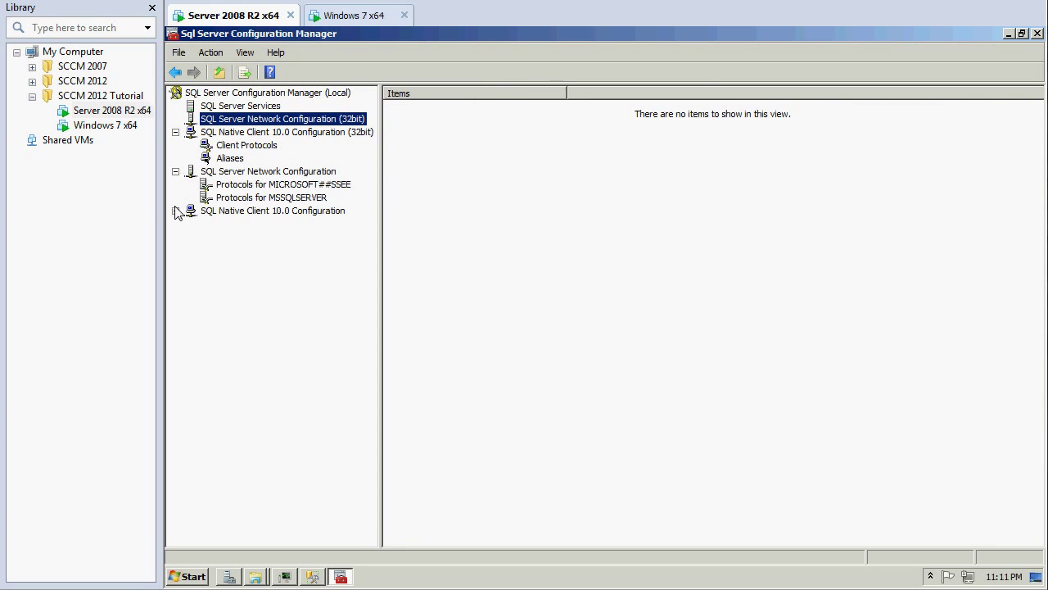
pyautogui.click(175, 210)
pyautogui.click(243, 144)
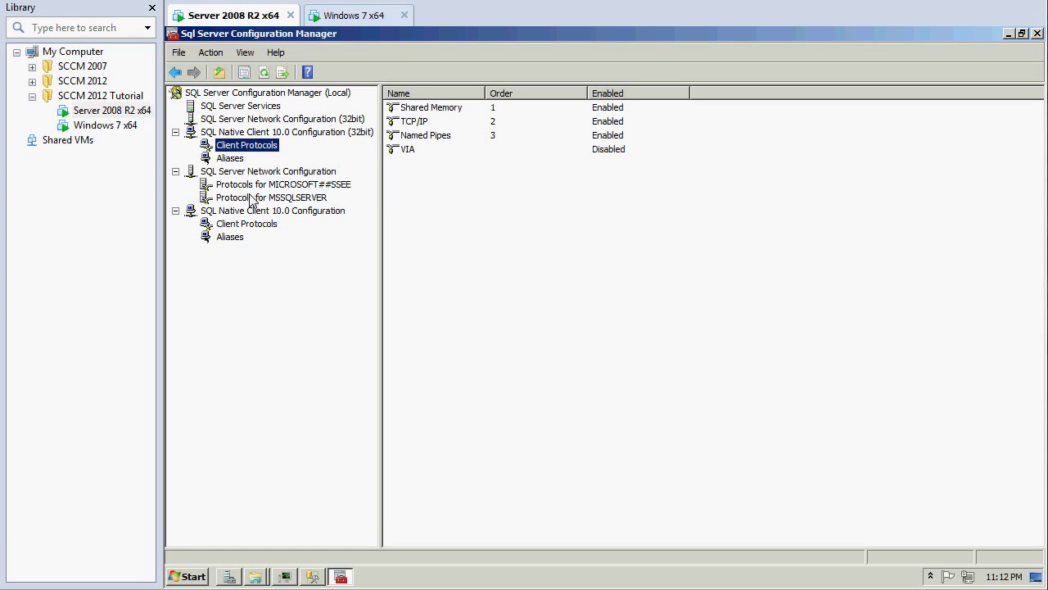
pyautogui.click(236, 185)
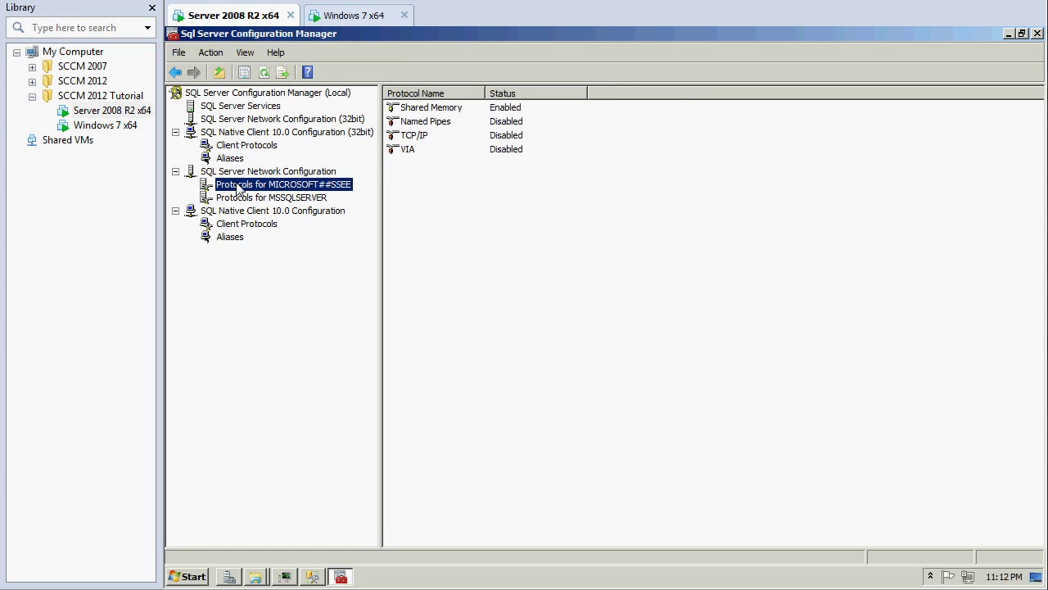
pyautogui.rightClick(412, 140)
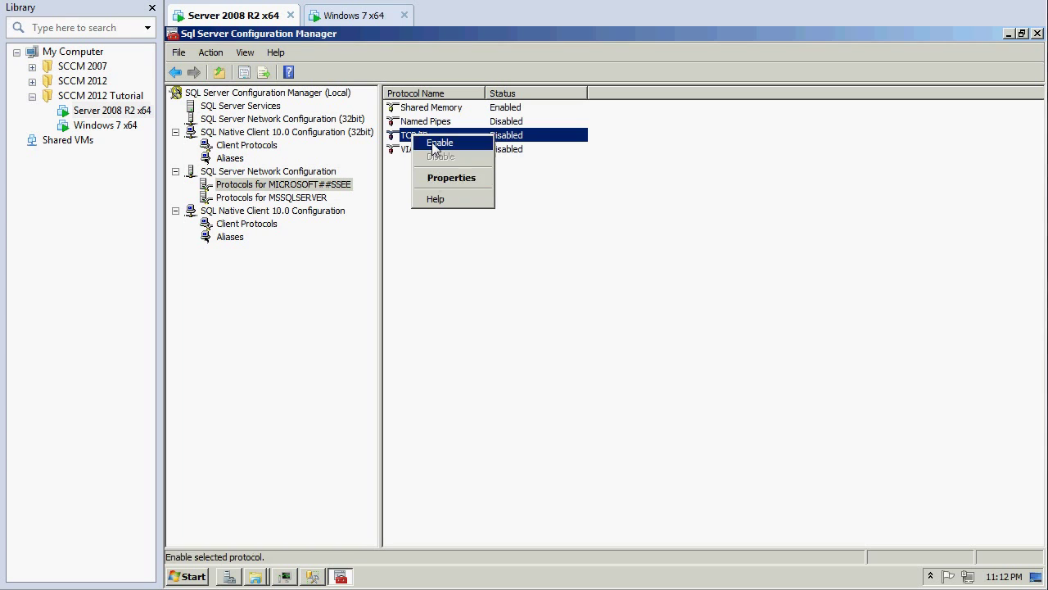
pyautogui.click(438, 144)
pyautogui.click(732, 339)
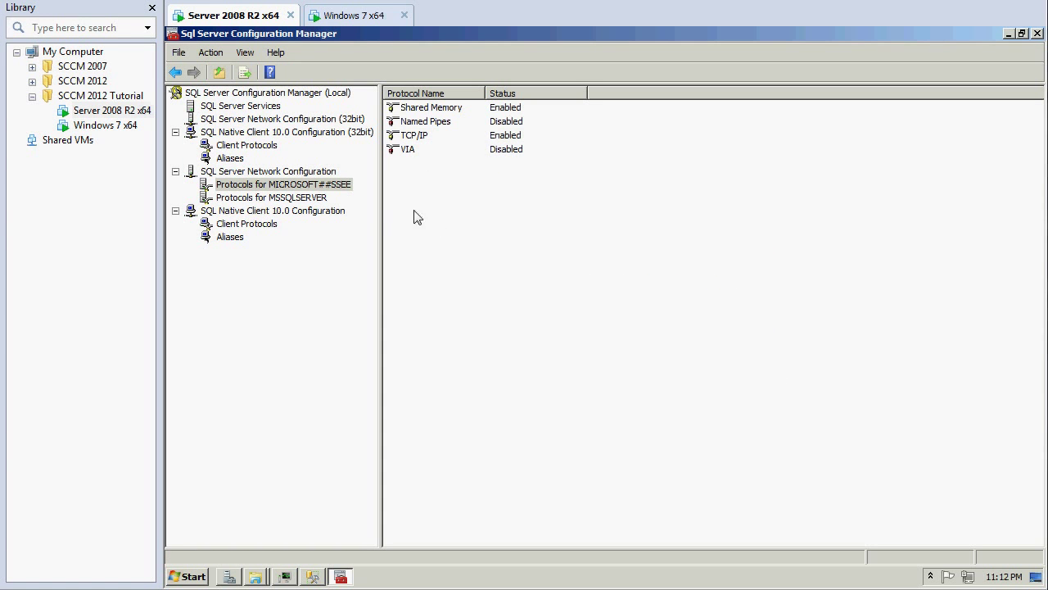
# - Enable TCP/IP for the MSSQLSERVER instance as well, acknowledging the restart warning
pyautogui.click(261, 200)
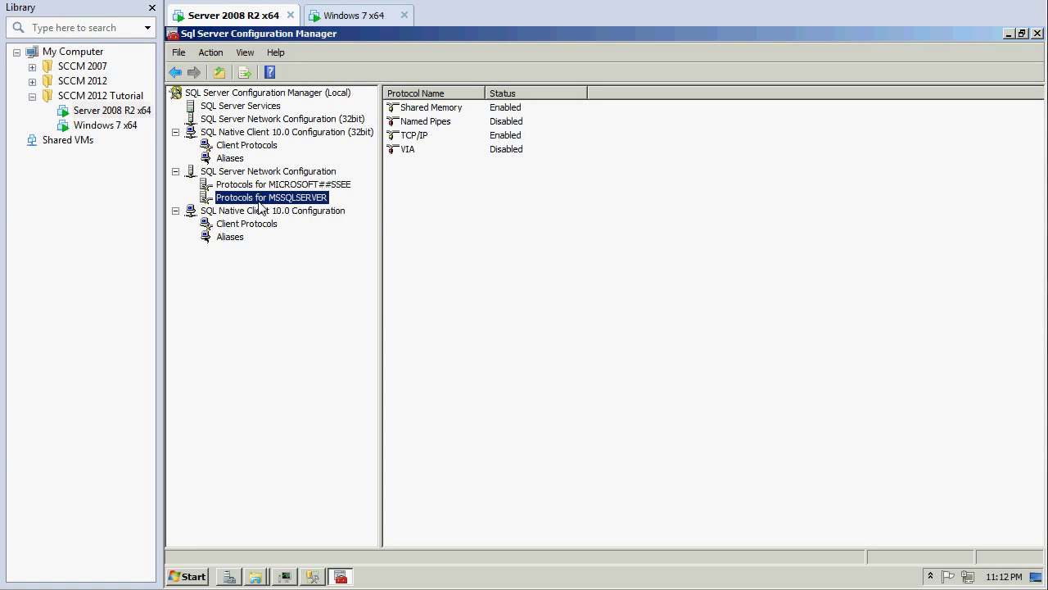
pyautogui.rightClick(415, 136)
pyautogui.click(442, 141)
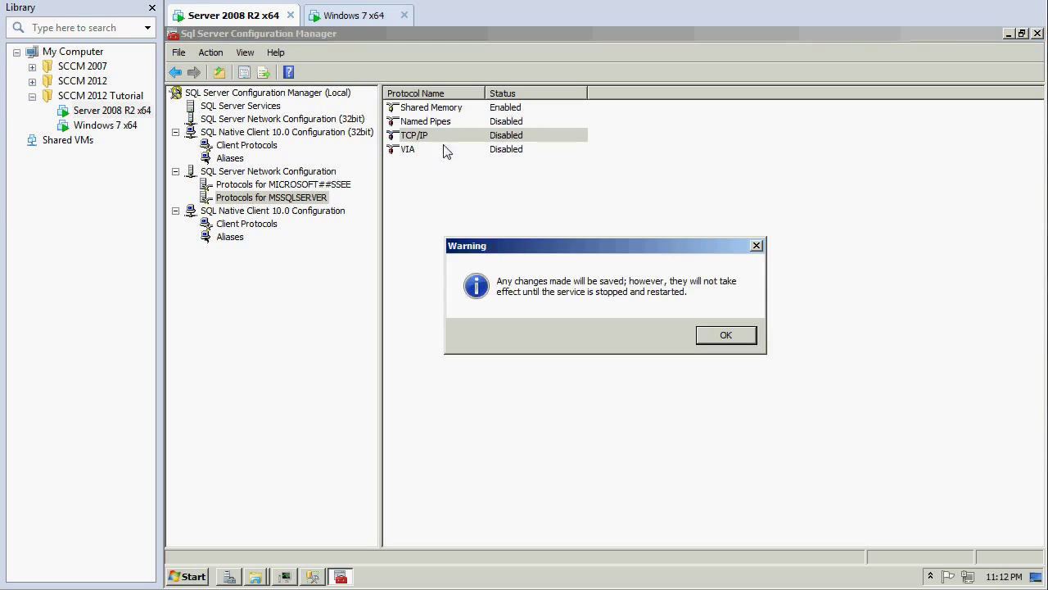
pyautogui.click(726, 335)
# - Review client protocols, aliases and both instances' protocols, then close Configuration Manager
pyautogui.click(250, 225)
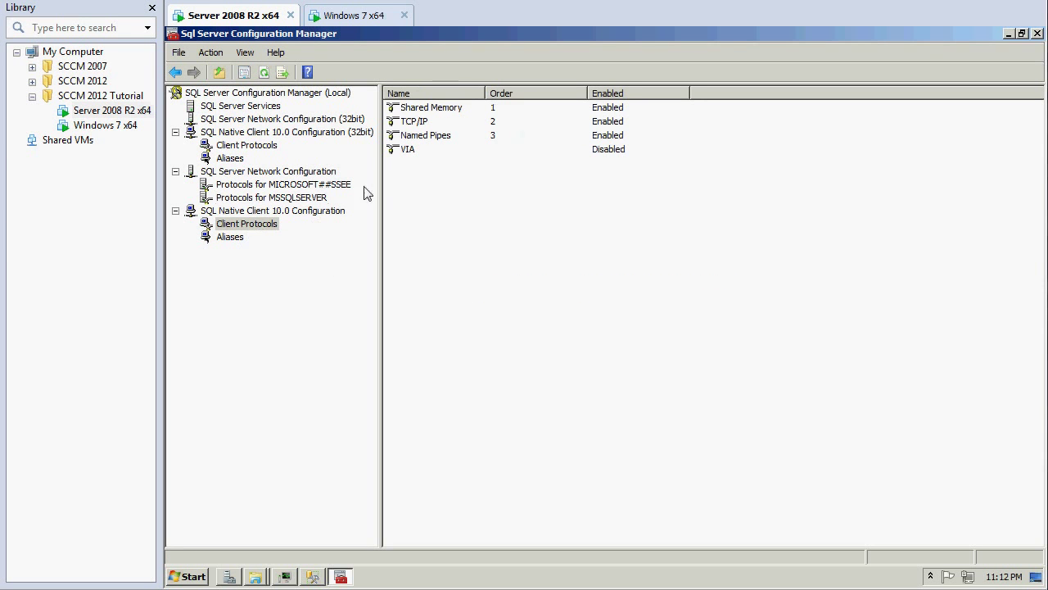
pyautogui.click(234, 237)
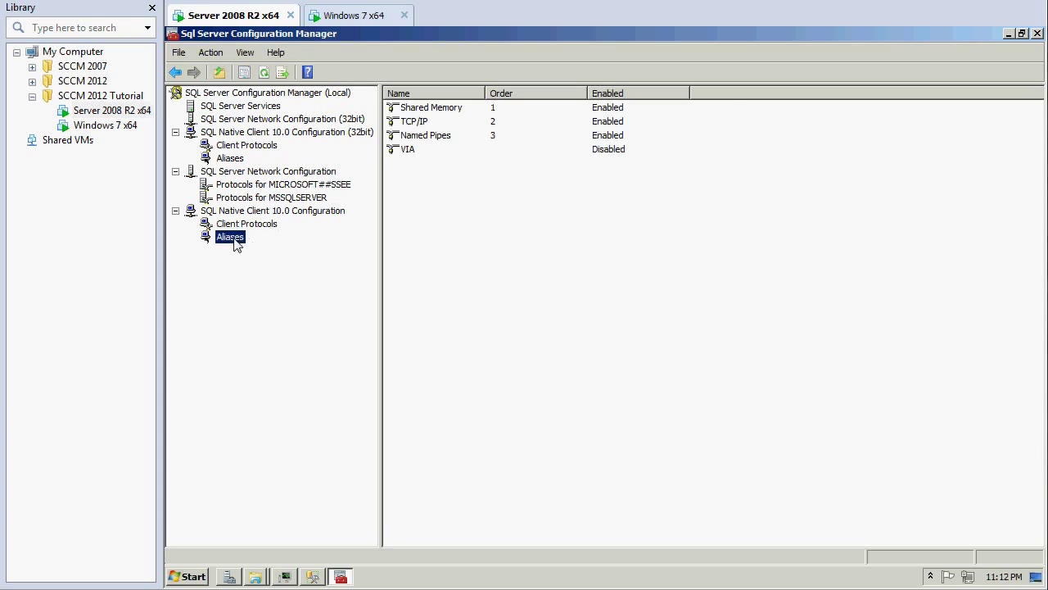
pyautogui.click(245, 199)
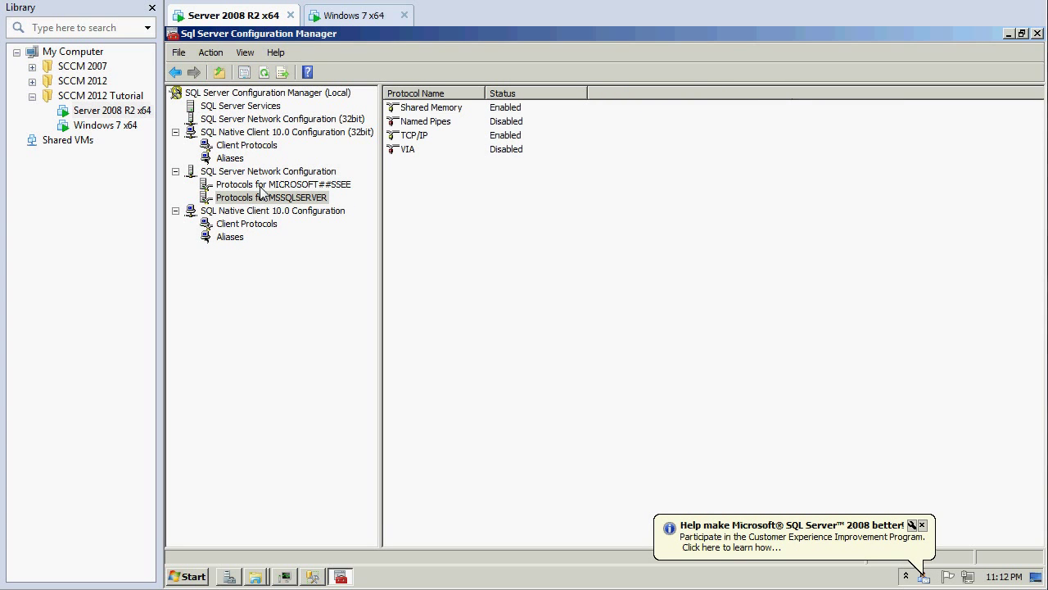
pyautogui.click(261, 186)
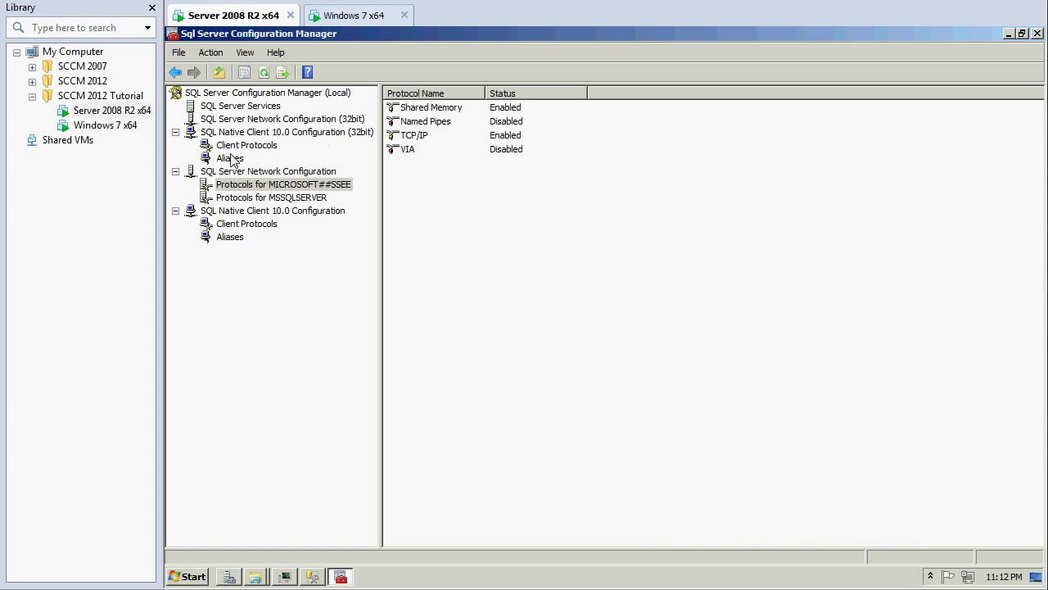
pyautogui.click(235, 159)
pyautogui.click(238, 146)
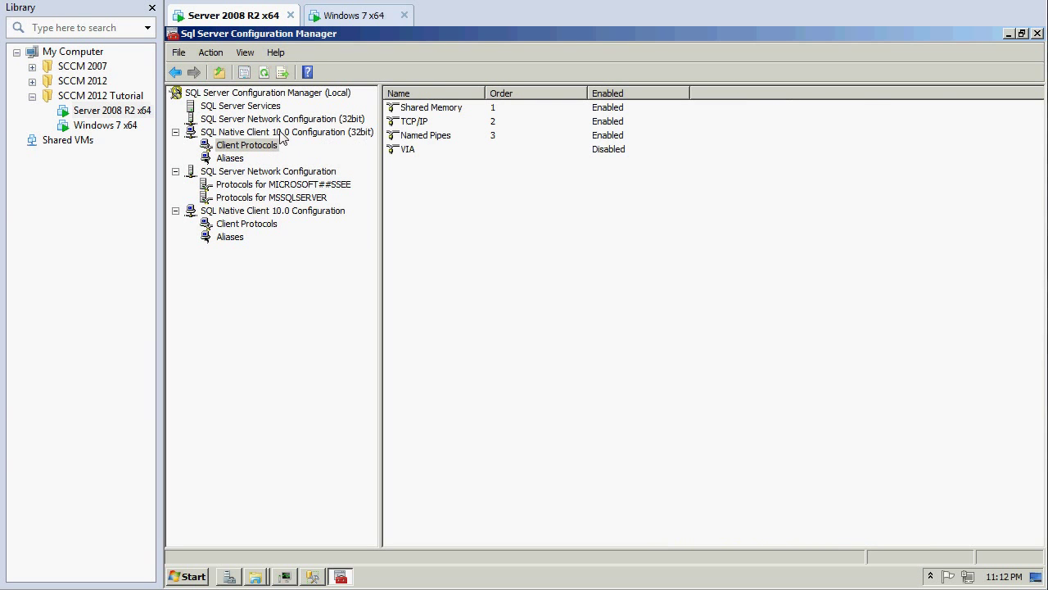
pyautogui.click(254, 121)
pyautogui.click(253, 108)
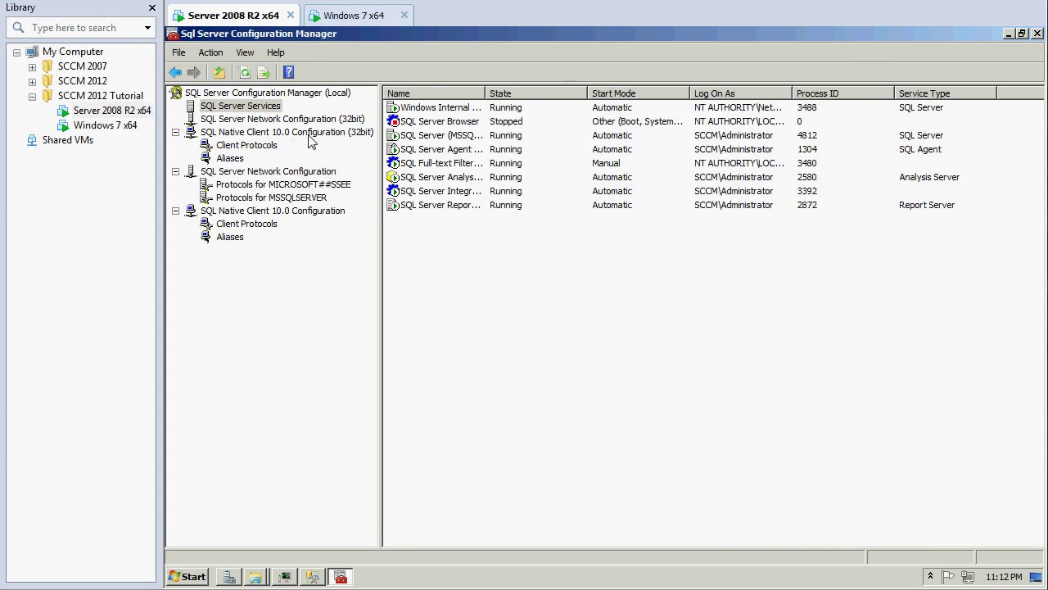
pyautogui.click(1037, 34)
# - Close Management Studio and bring up the Services list under Server Manager's Configuration
pyautogui.click(586, 327)
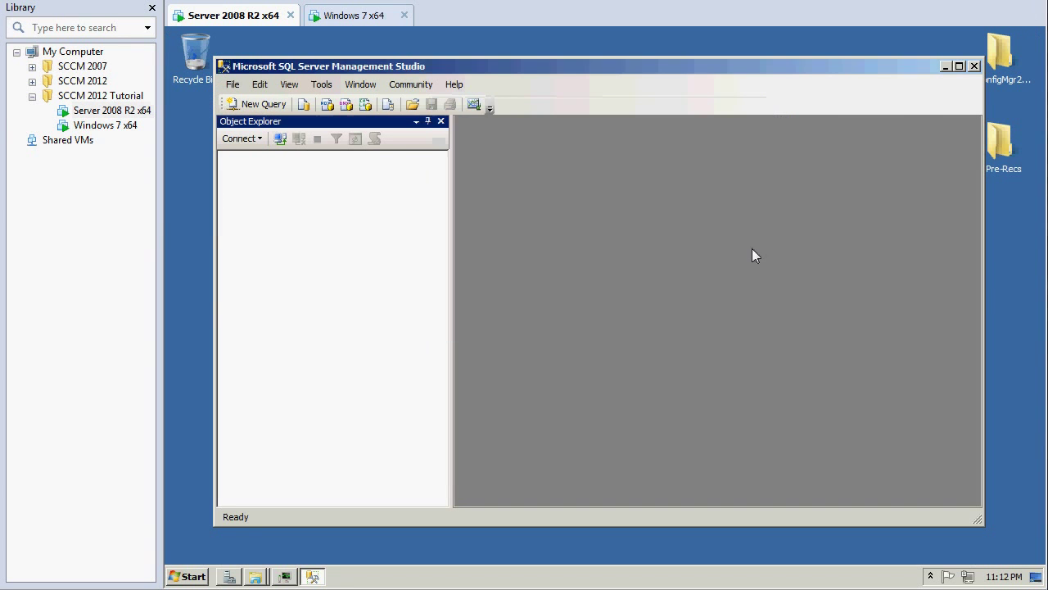
pyautogui.click(974, 65)
pyautogui.click(231, 577)
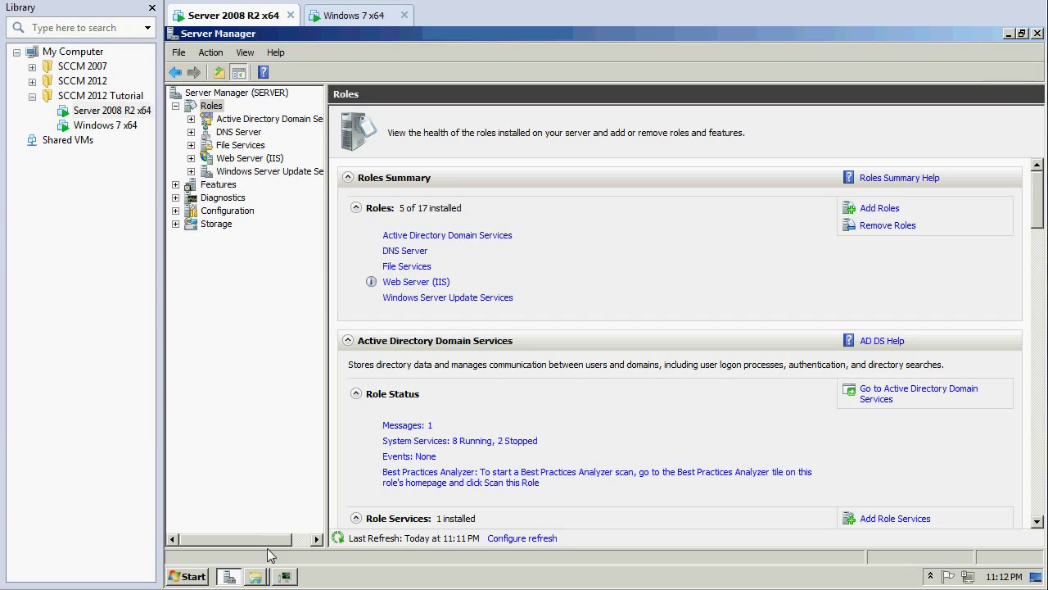
pyautogui.click(175, 211)
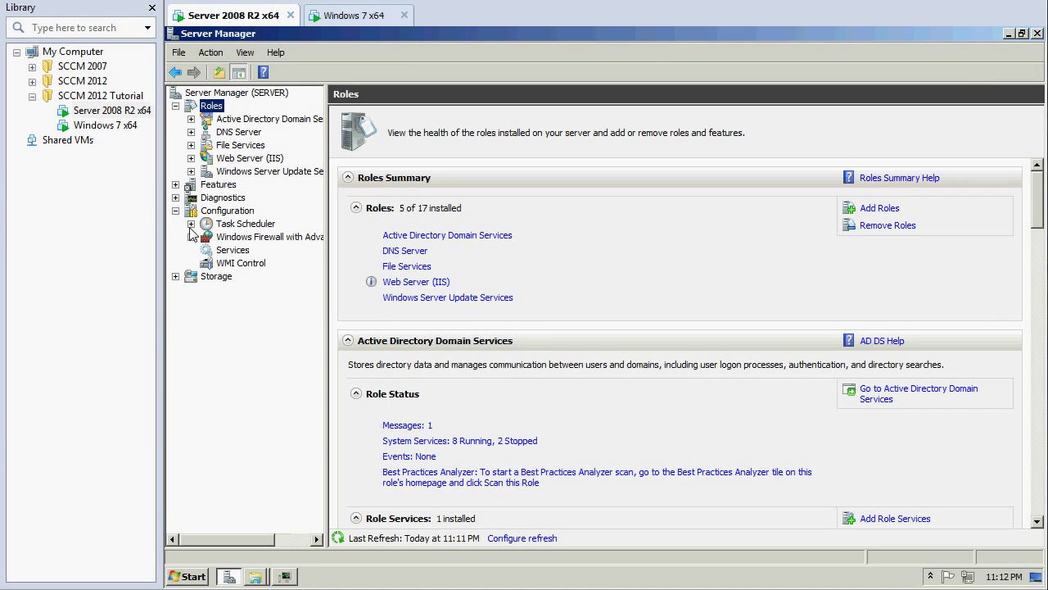
pyautogui.click(233, 250)
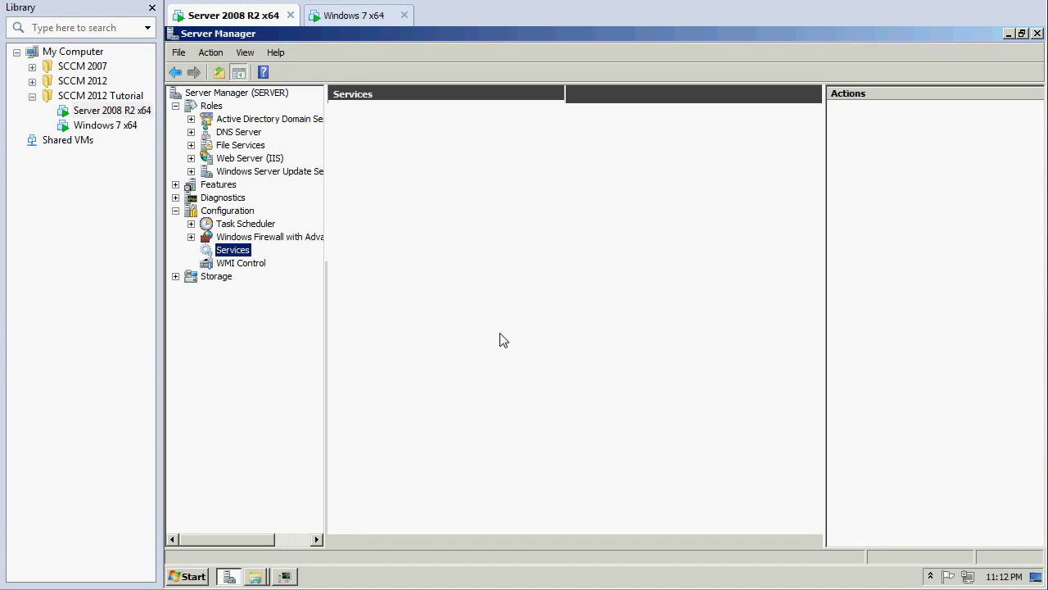
pyautogui.click(557, 364)
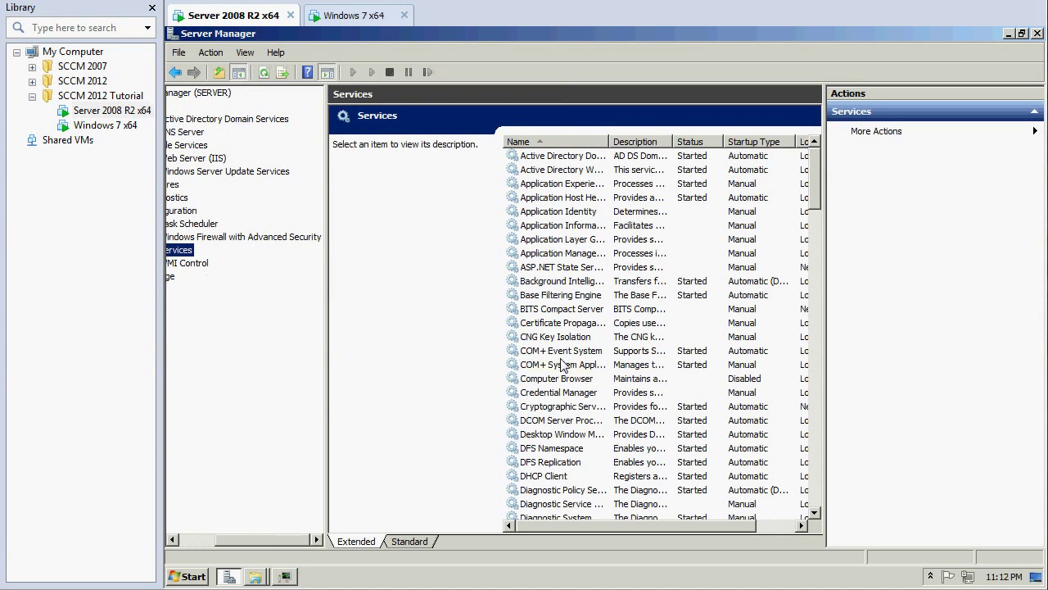
pyautogui.scroll(-6, 564, 375)
pyautogui.scroll(-20, 563, 375)
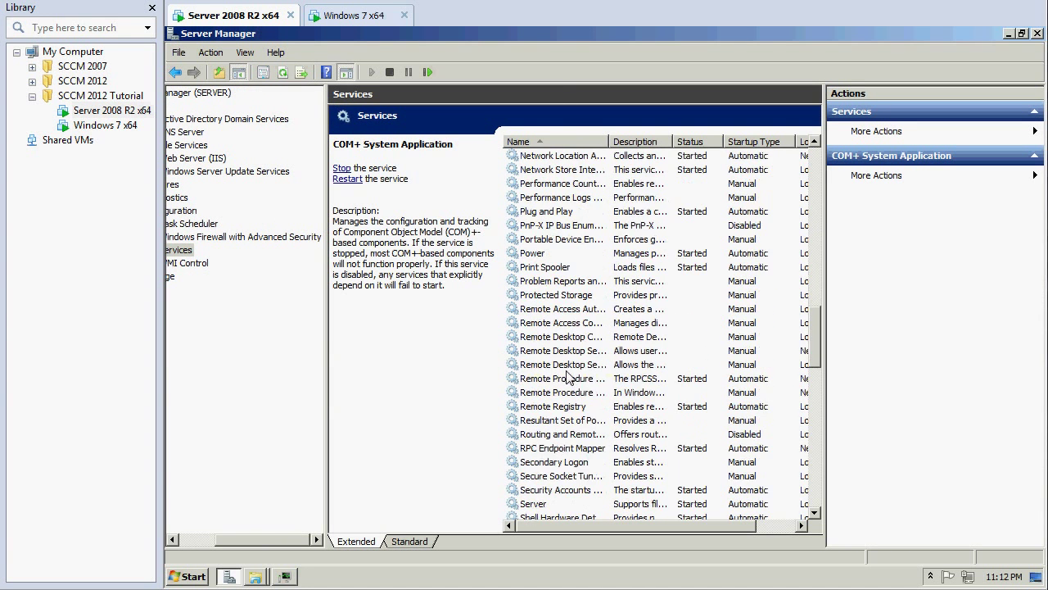
pyautogui.scroll(-4, 552, 380)
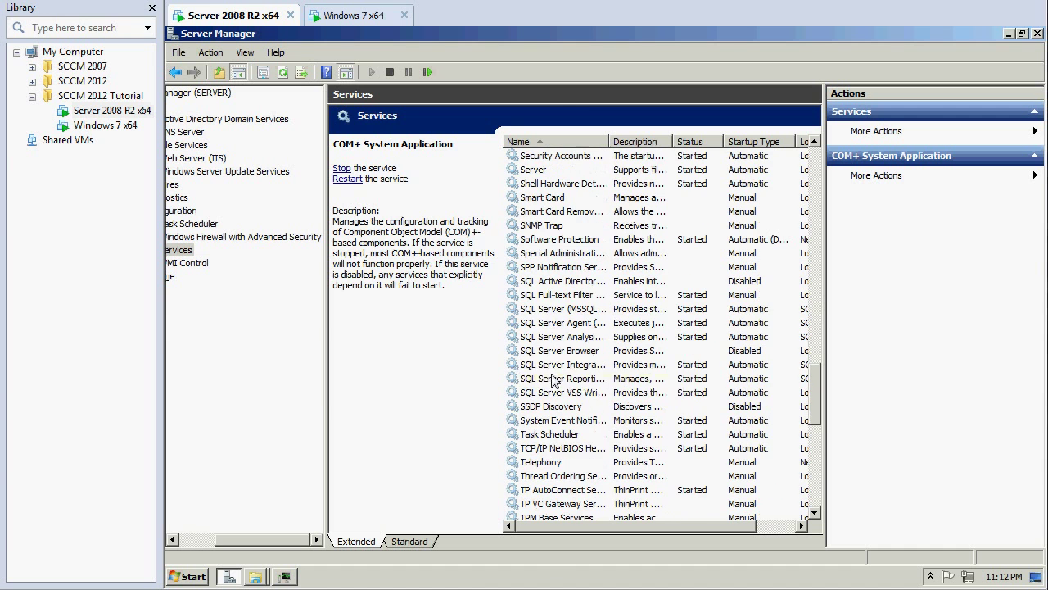
# - Restart SQL Server (MSSQLSERVER) with its dependents and SQL Server Analysis Services, then close Server Manager
pyautogui.rightClick(545, 309)
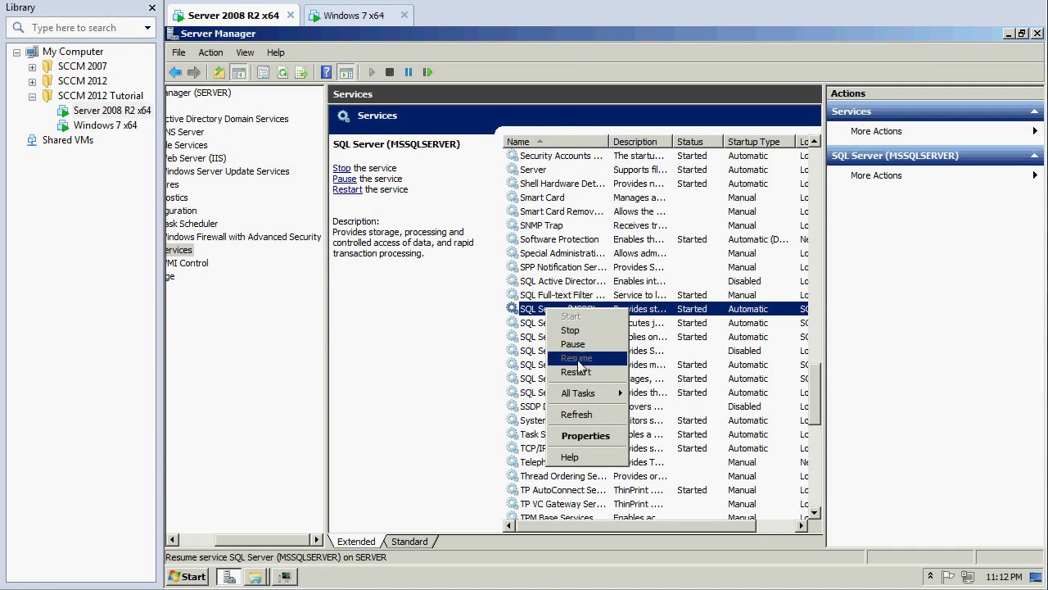
pyautogui.click(578, 372)
pyautogui.click(374, 307)
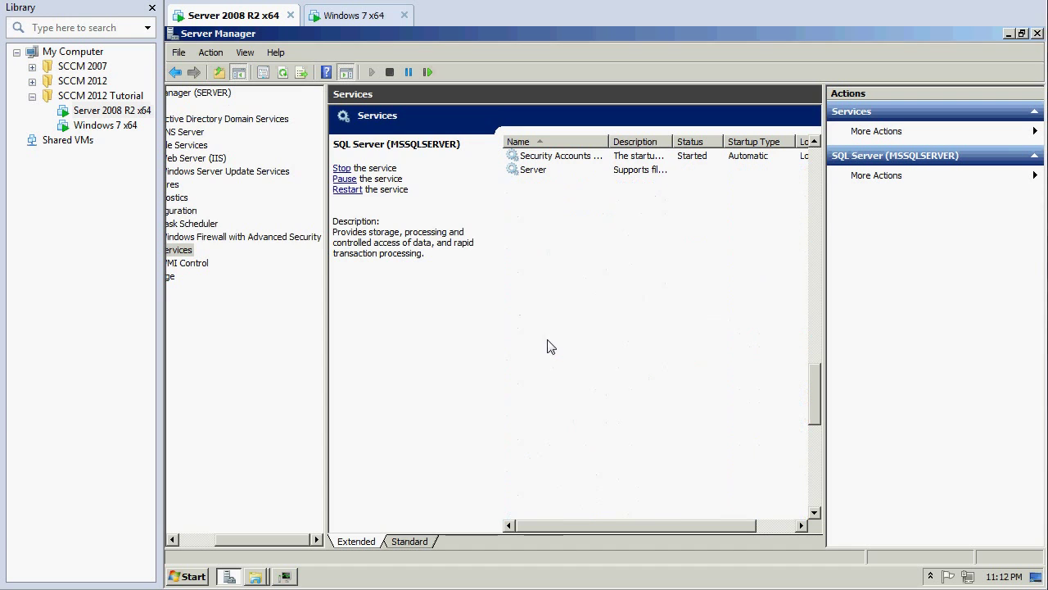
pyautogui.rightClick(559, 338)
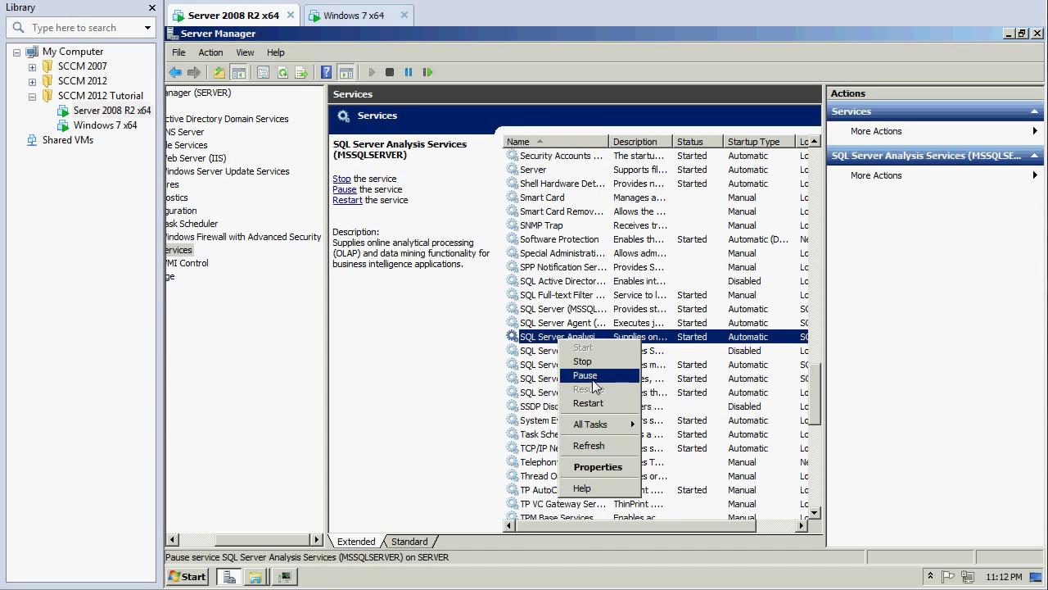
pyautogui.click(595, 403)
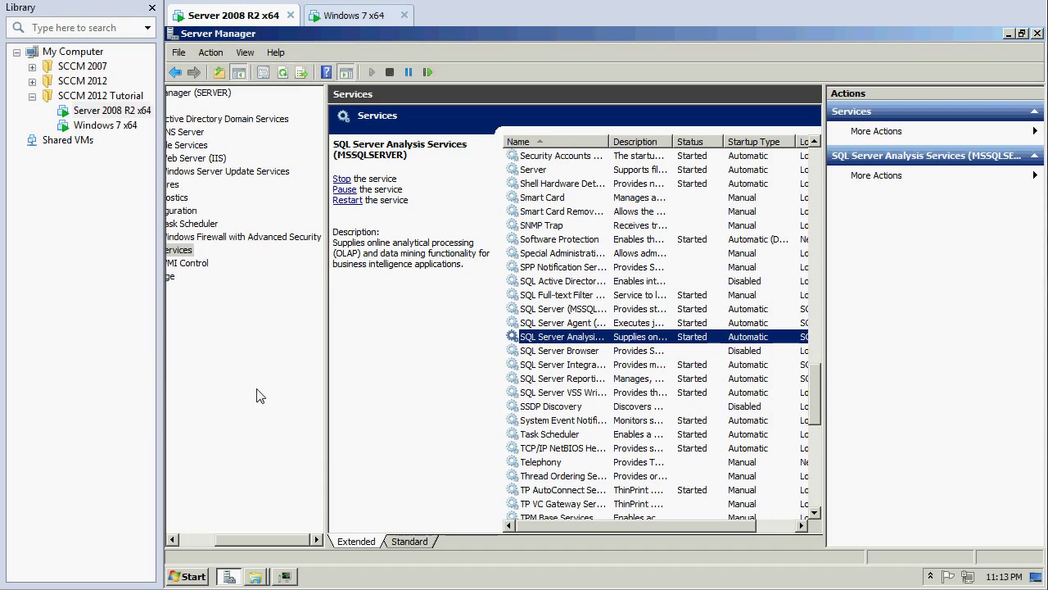
pyautogui.click(1037, 35)
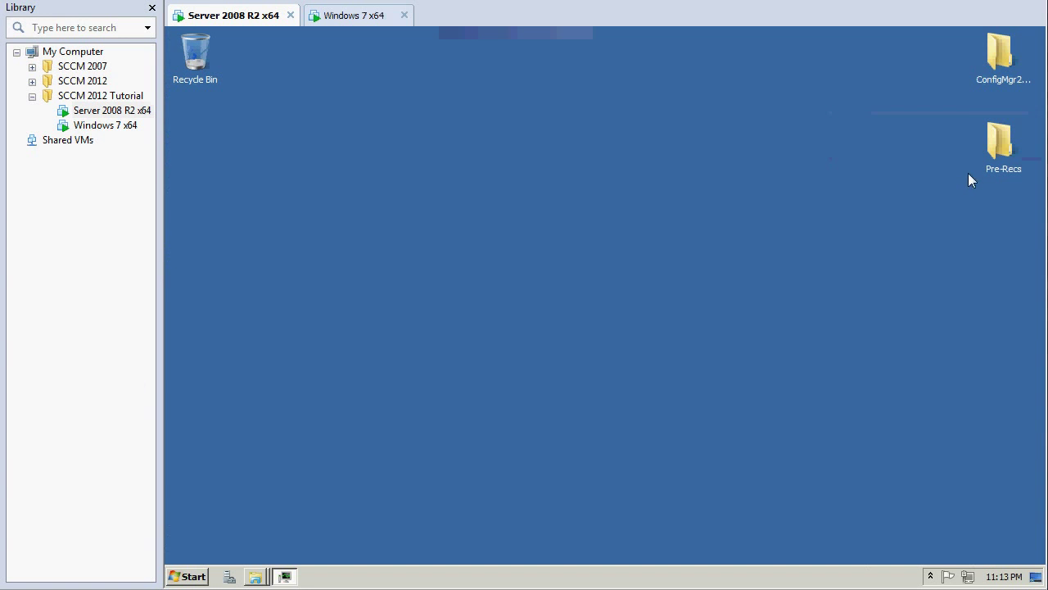
# - Run splash from the ConfigMgr2012_RCTrial180days folder and choose Install on the setup screen
pyautogui.doubleClick(995, 60)
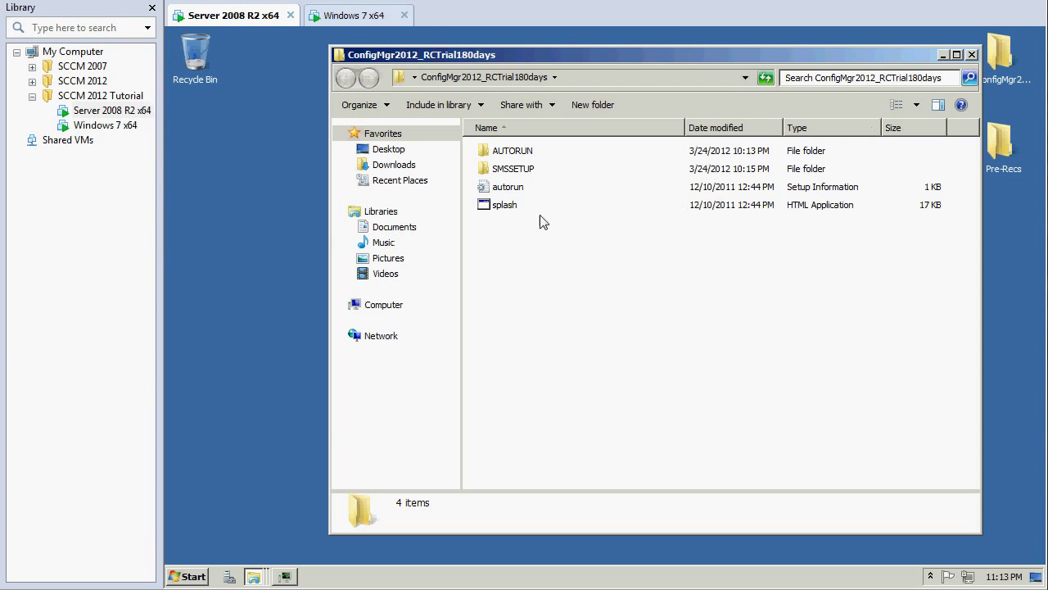
pyautogui.doubleClick(504, 205)
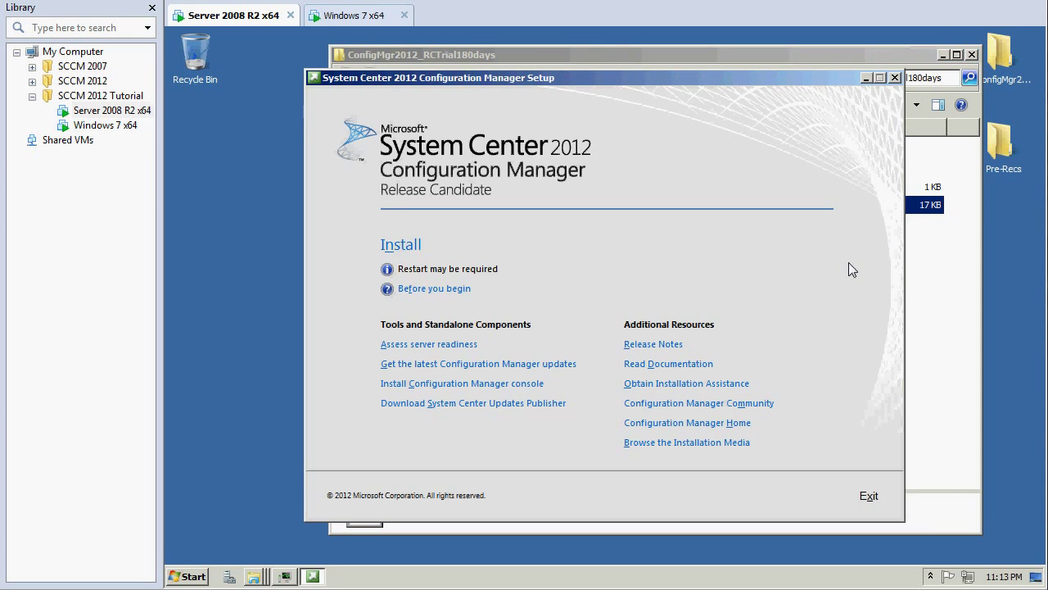
pyautogui.click(944, 289)
pyautogui.click(942, 54)
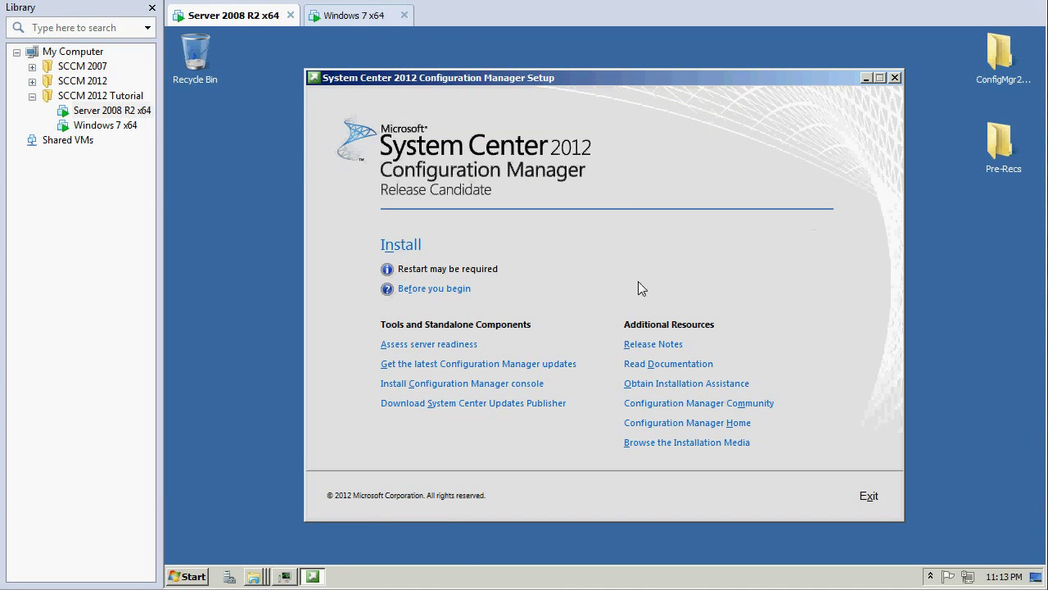
pyautogui.click(412, 249)
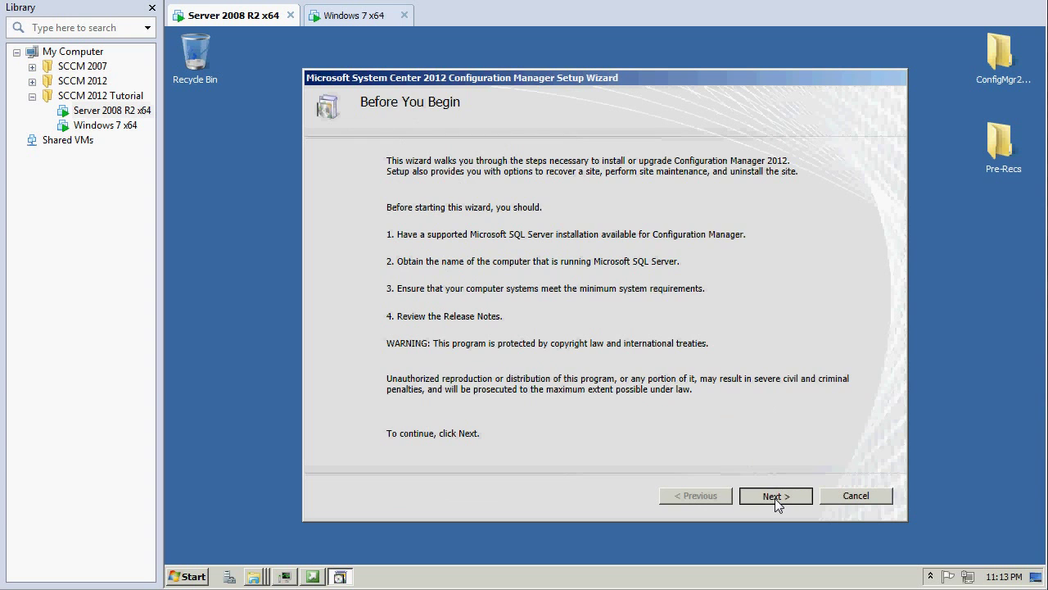
# - Choose an evaluation install and accept Configuration Manager, SQL Server 2008 R2 Express, Native Client and Silverlight 4 licenses
pyautogui.click(775, 498)
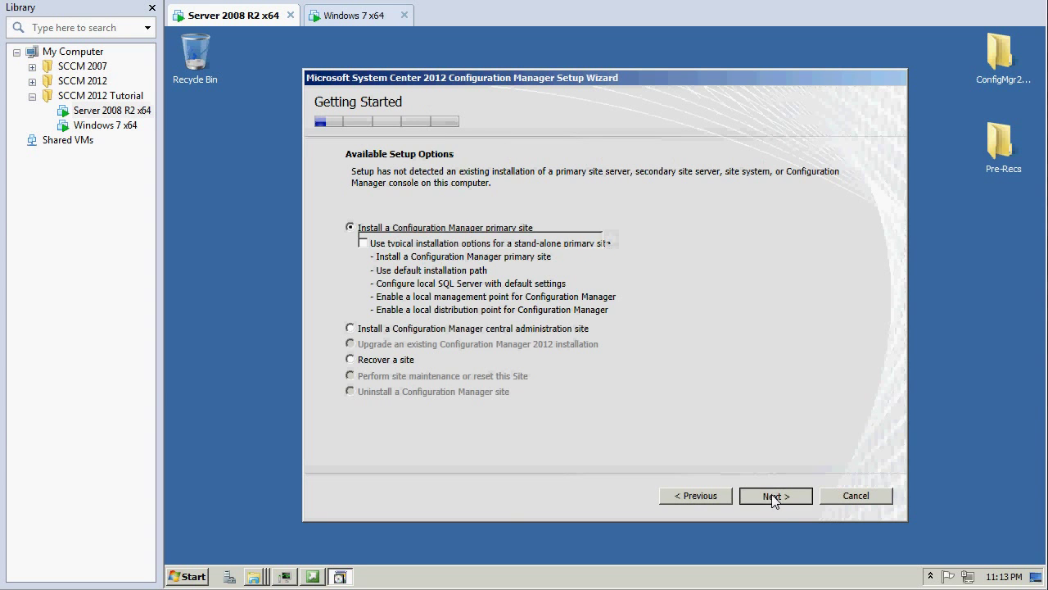
pyautogui.click(774, 497)
pyautogui.click(460, 161)
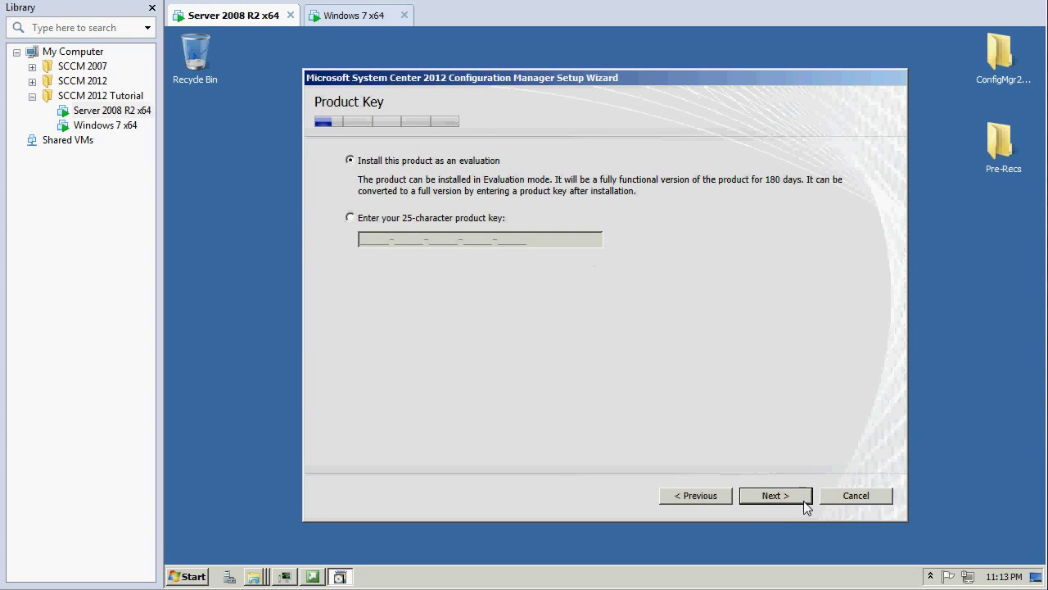
pyautogui.click(783, 495)
pyautogui.click(708, 450)
pyautogui.click(775, 496)
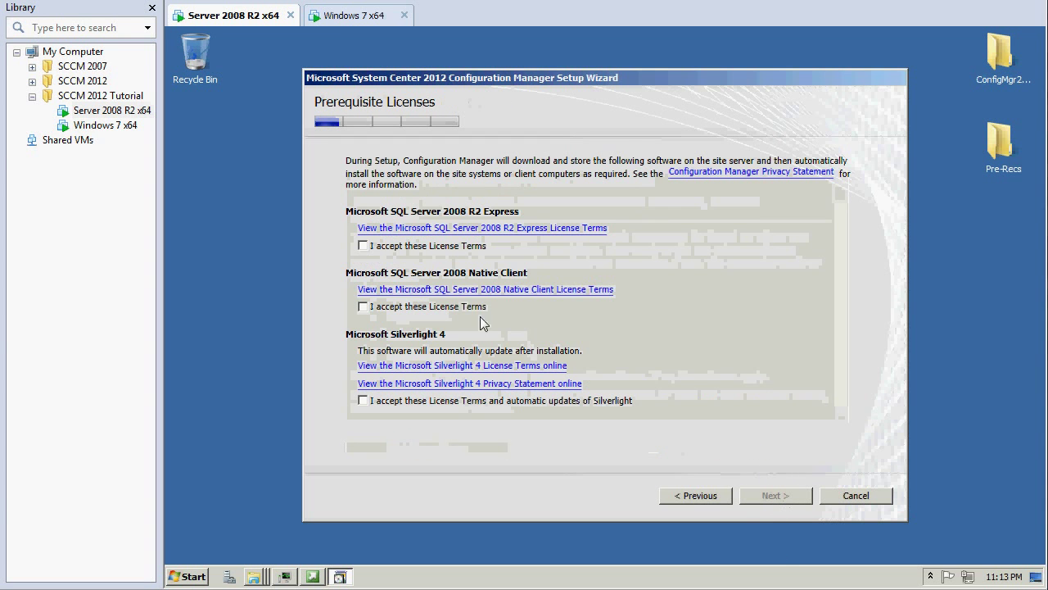
pyautogui.click(446, 247)
pyautogui.click(444, 306)
pyautogui.click(463, 401)
pyautogui.click(758, 494)
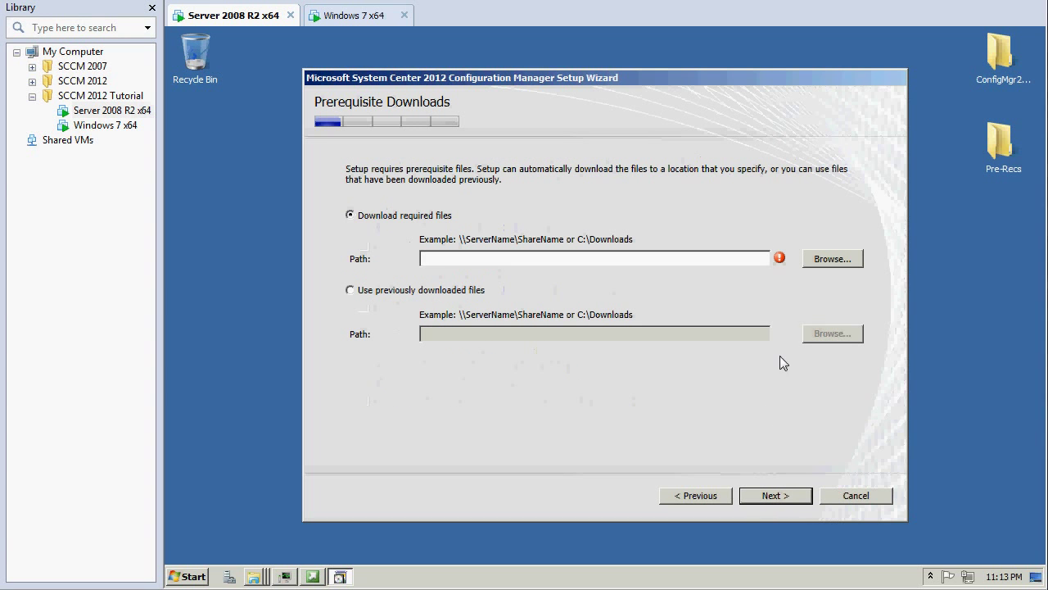
# - Use prerequisite files from Pre-Recs\SCCM 2012 Updates and keep default server and client languages
pyautogui.click(410, 293)
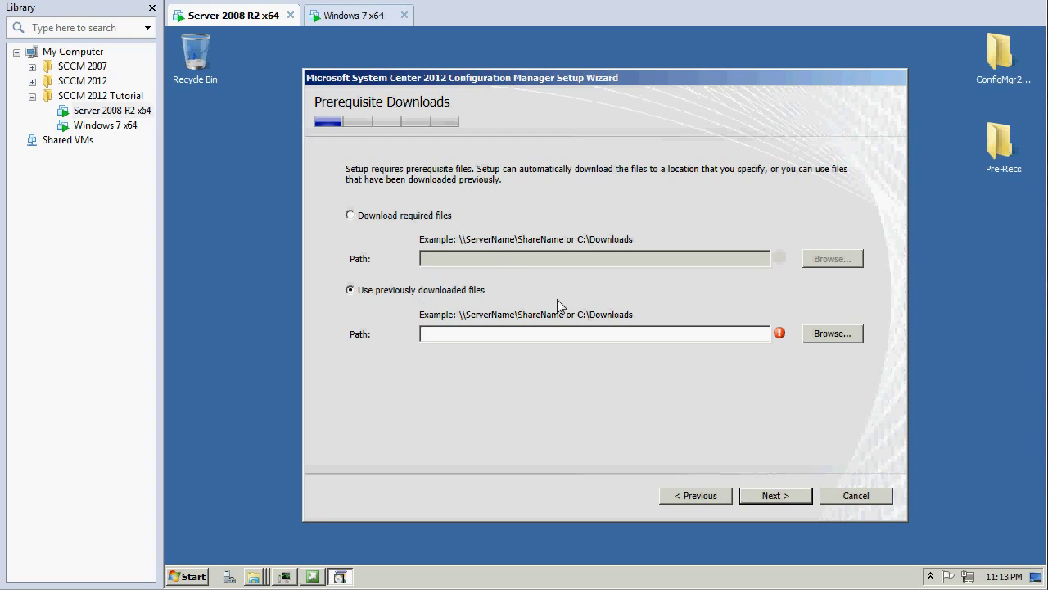
pyautogui.click(845, 339)
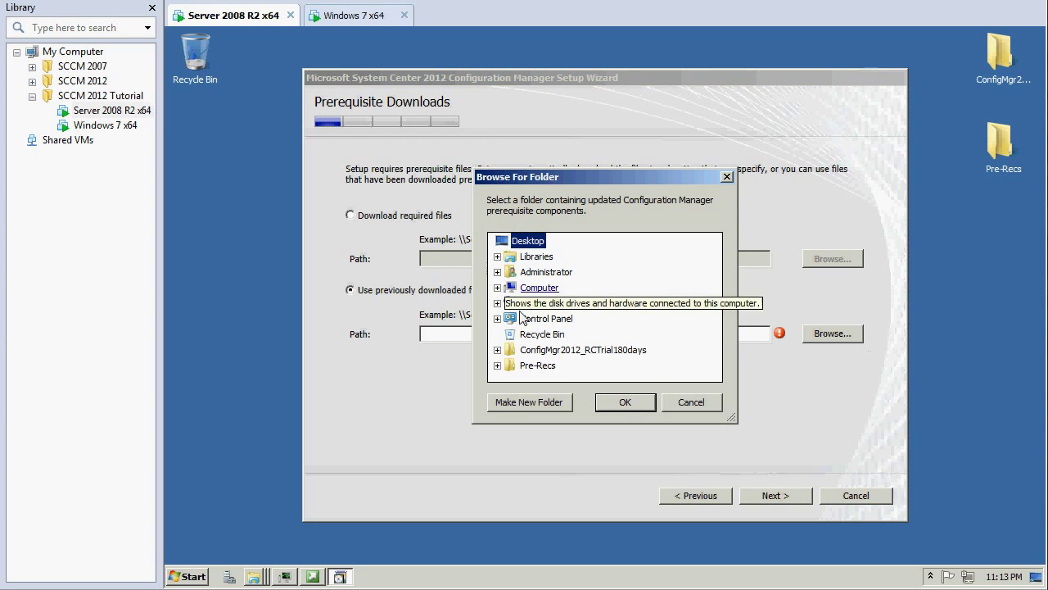
pyautogui.click(497, 365)
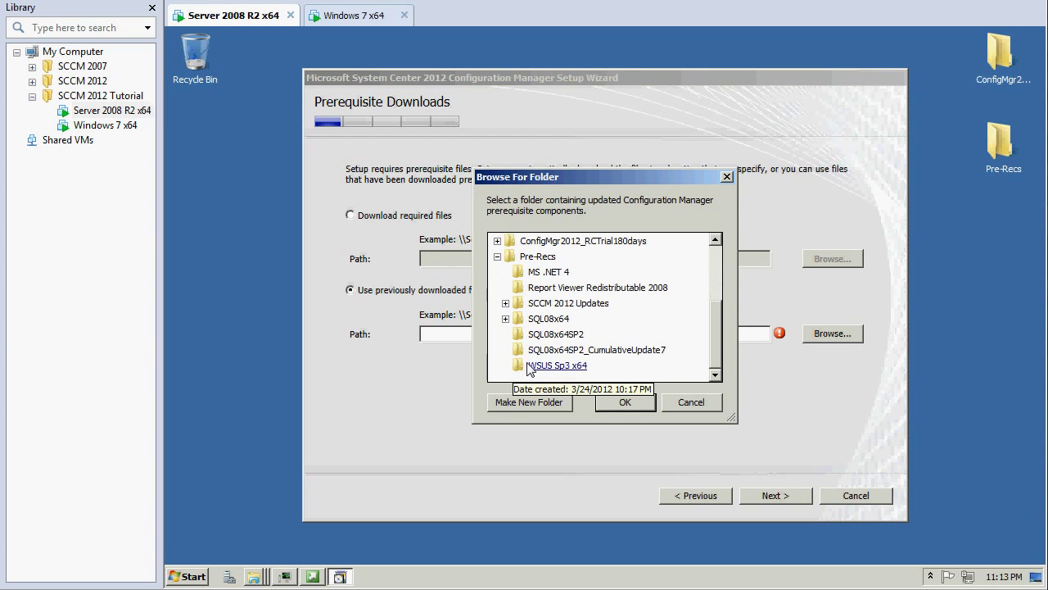
pyautogui.click(567, 303)
pyautogui.click(631, 403)
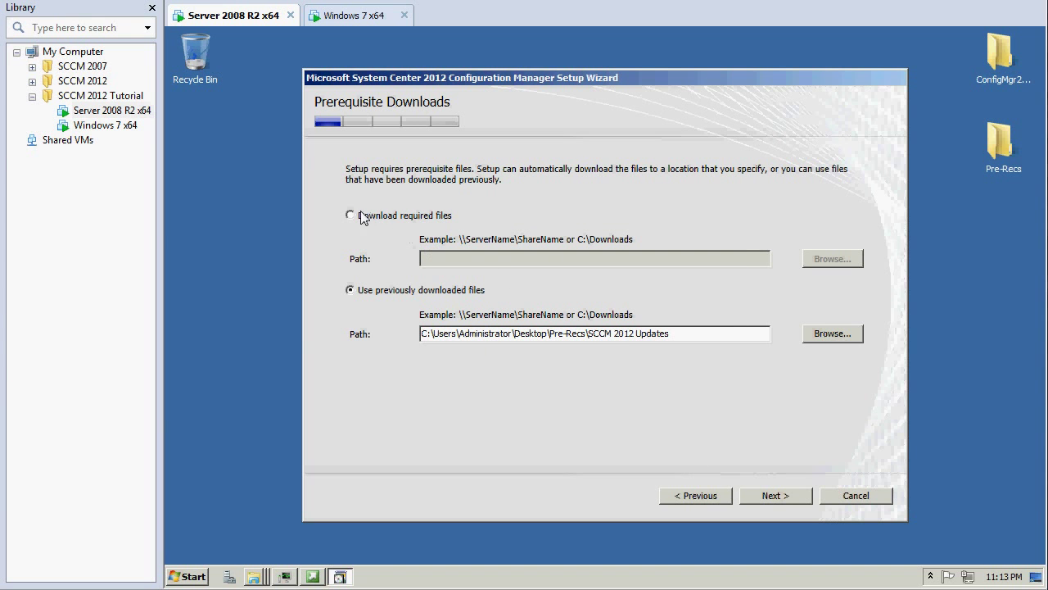
pyautogui.click(760, 495)
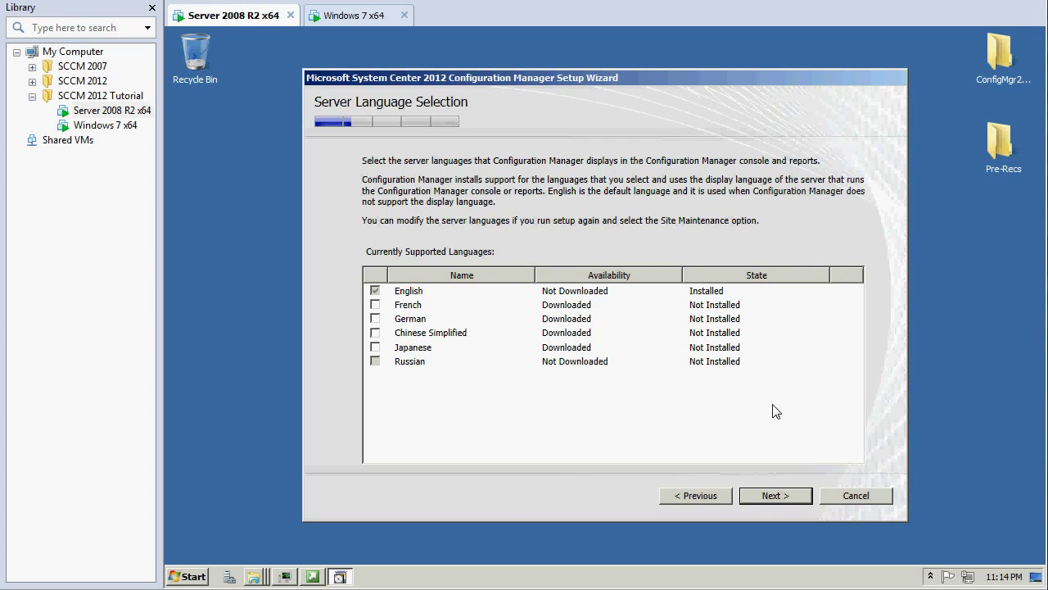
pyautogui.click(753, 496)
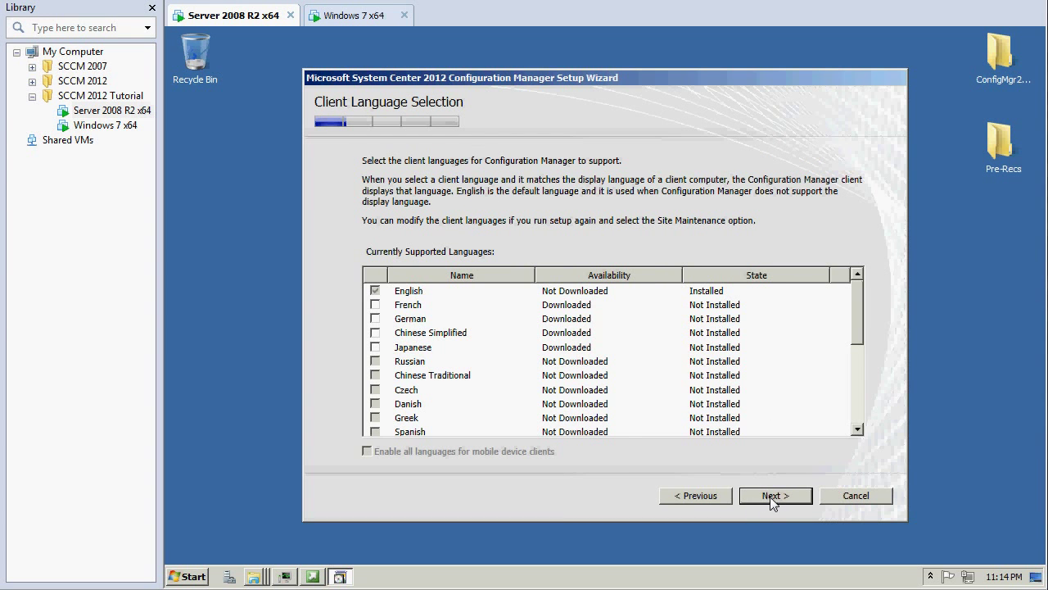
pyautogui.click(771, 496)
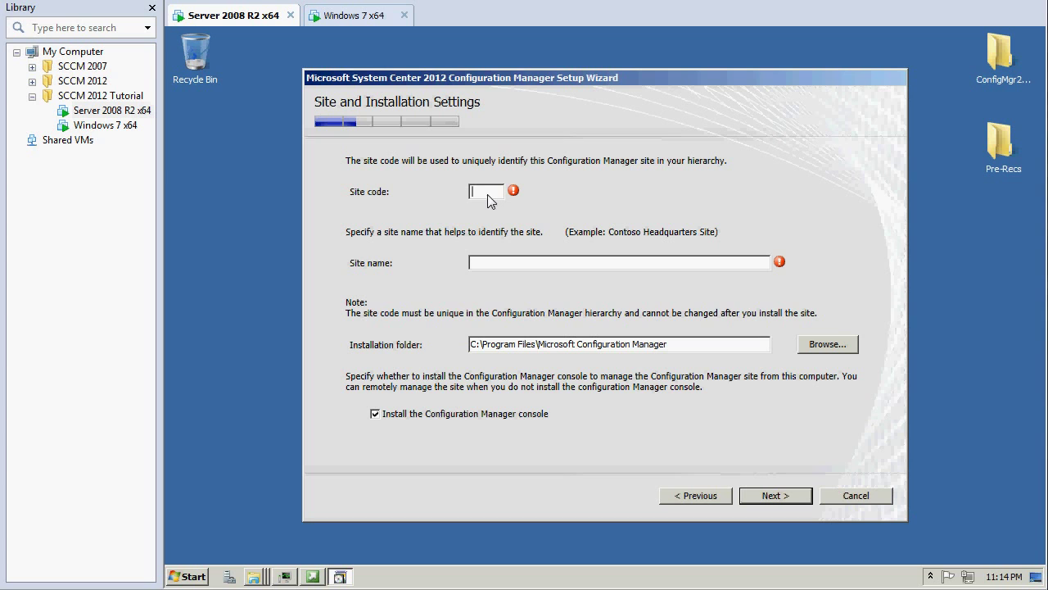
# - Enter site code JCC and the site name, and install as a stand-alone primary site
pyautogui.click(487, 195)
pyautogui.write('JCC')
pyautogui.click(503, 268)
pyautogui.write("Justin's SCCM 2012")
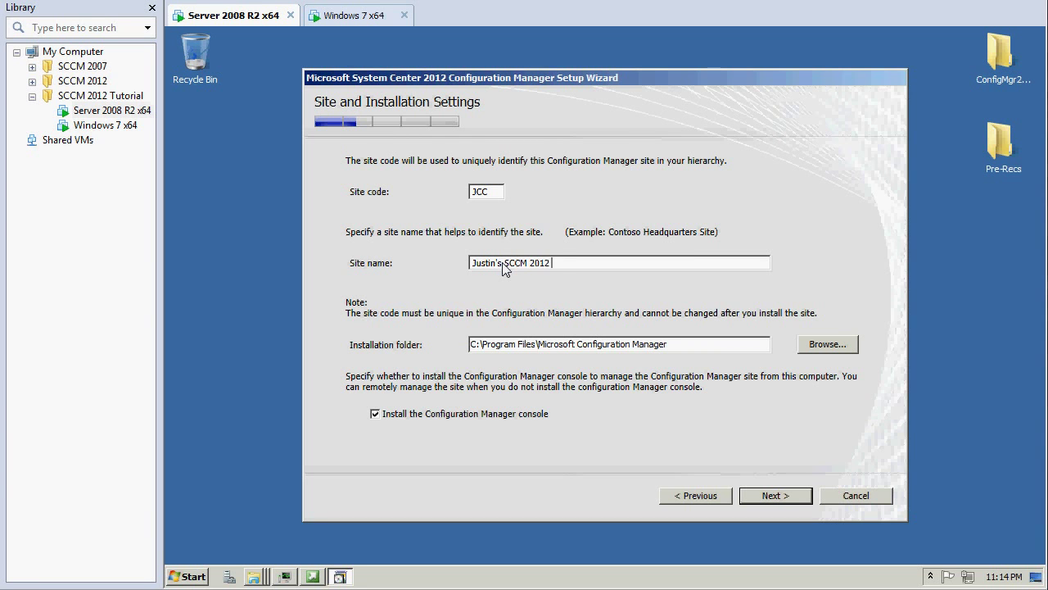
pyautogui.write('Site')
pyautogui.click(776, 493)
pyautogui.click(407, 312)
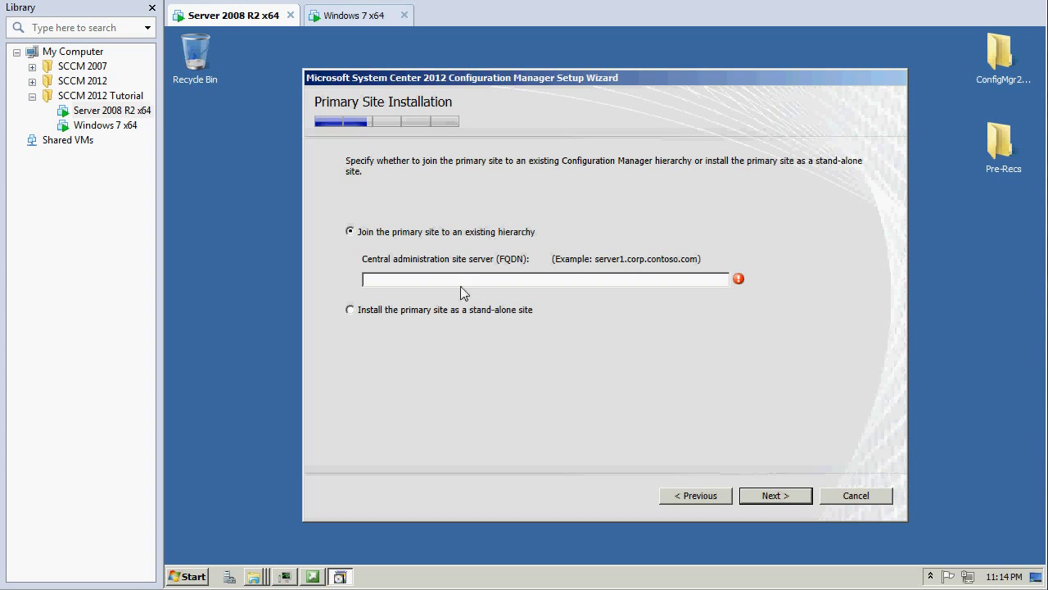
pyautogui.click(369, 310)
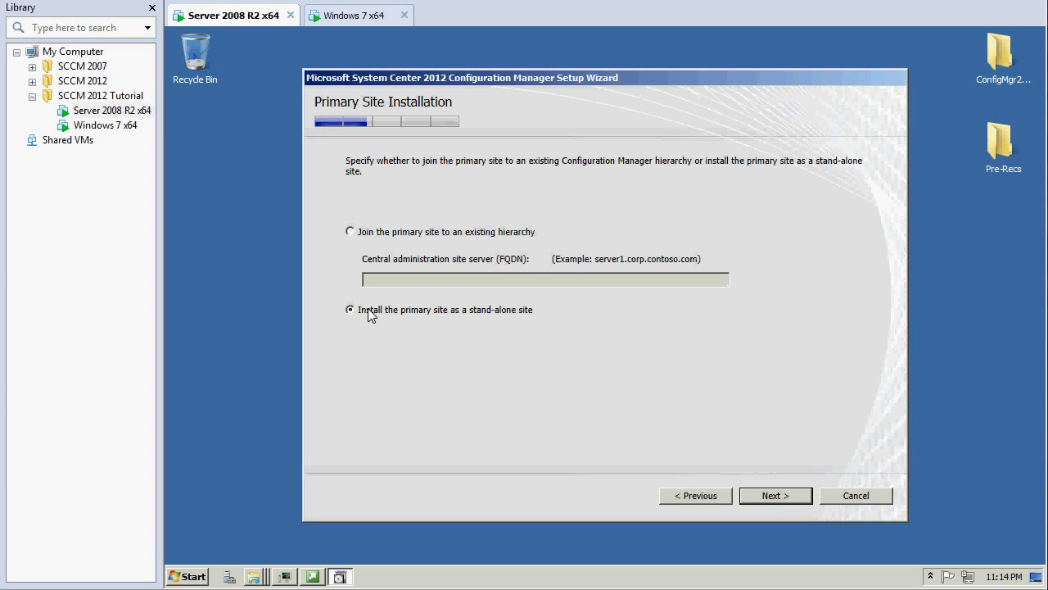
pyautogui.click(774, 500)
pyautogui.click(665, 356)
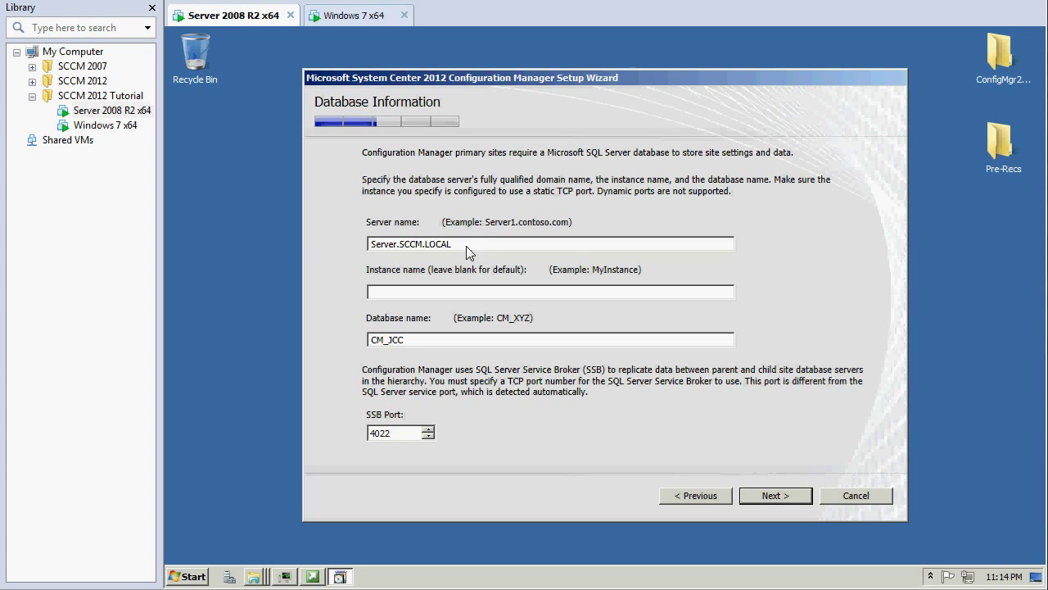
# - Keep database Server.SCCM.LOCAL, SMS Provider and role defaults, decline CEIP, and run the prerequisite check
pyautogui.moveTo(461, 244); pyautogui.dragTo(361, 236)
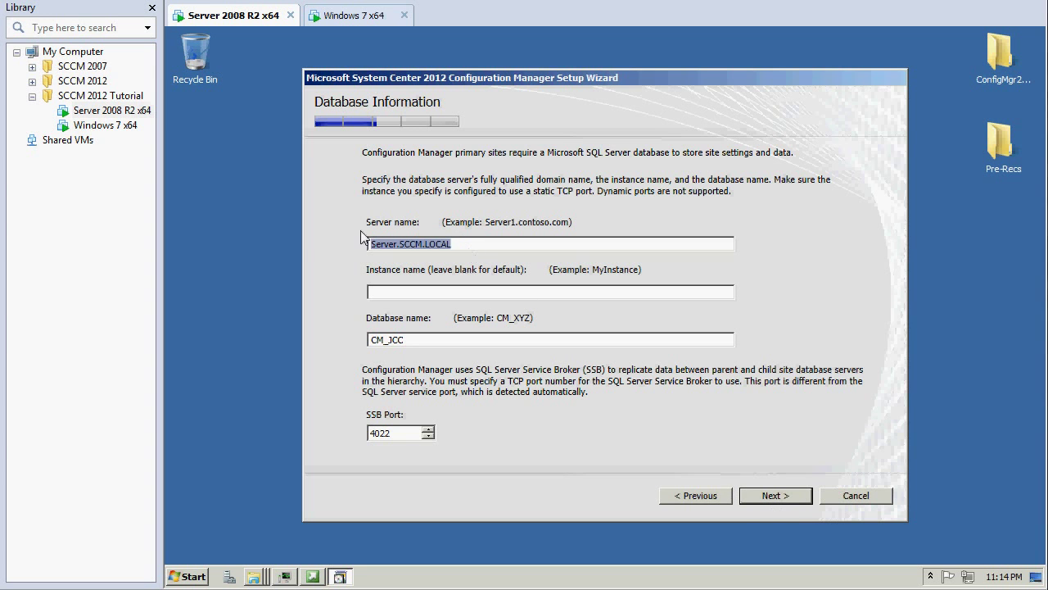
pyautogui.click(775, 496)
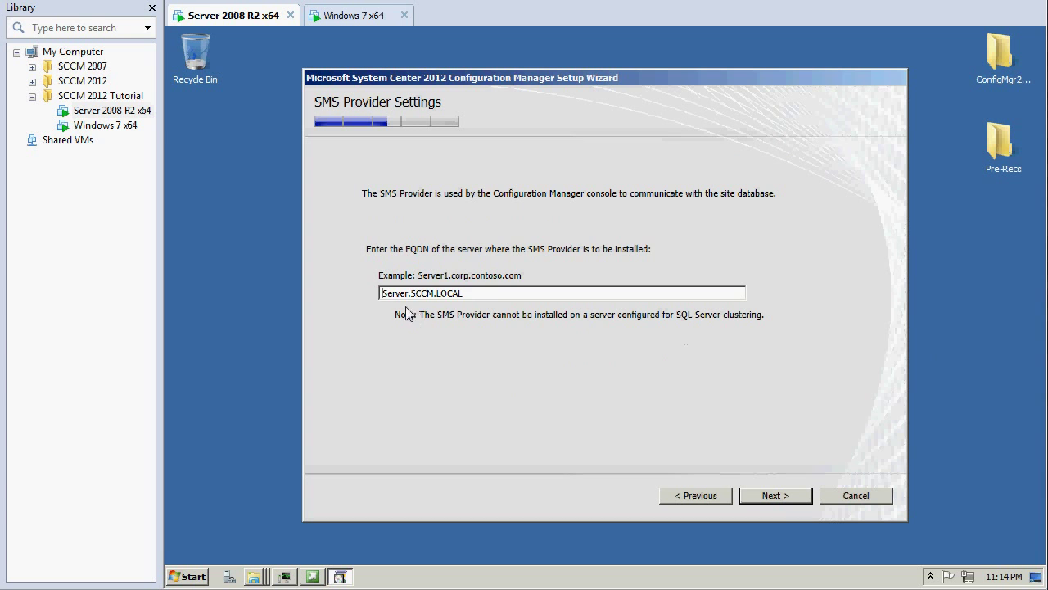
pyautogui.moveTo(485, 299); pyautogui.dragTo(350, 302)
pyautogui.click(776, 494)
pyautogui.click(463, 271)
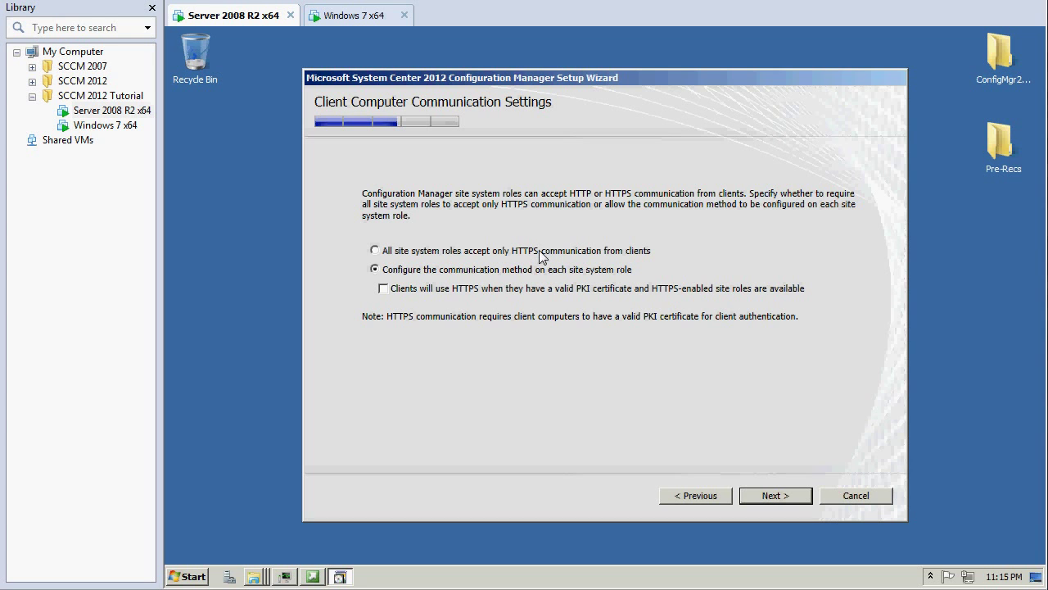
pyautogui.click(758, 496)
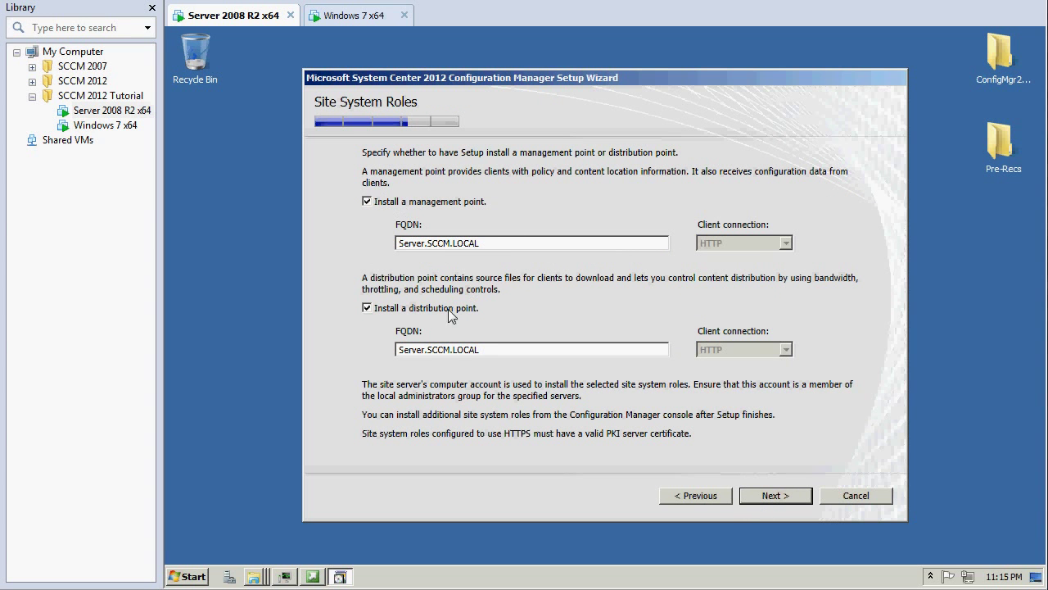
pyautogui.click(756, 497)
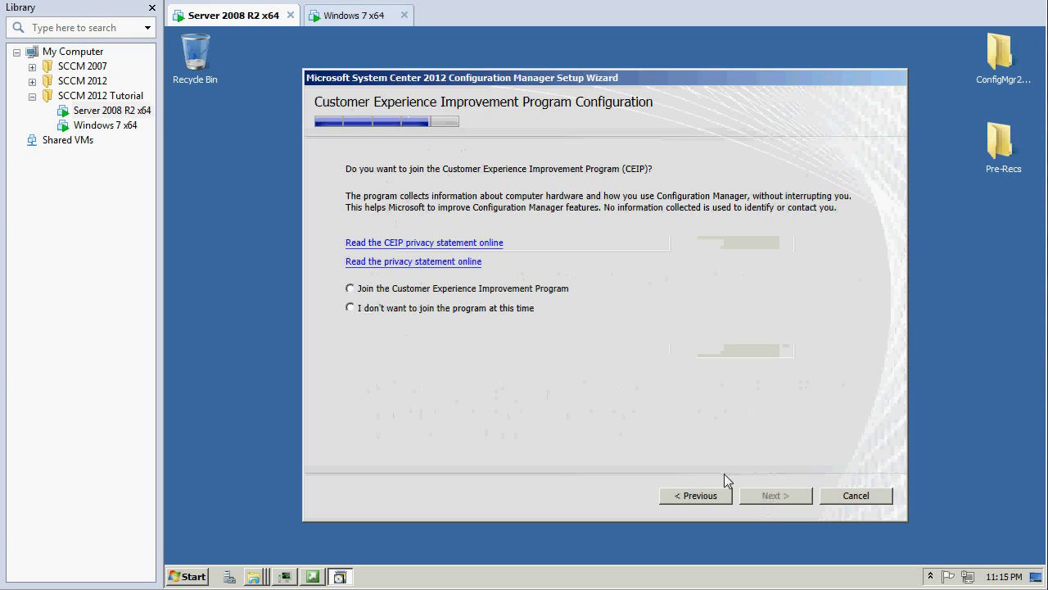
pyautogui.click(455, 310)
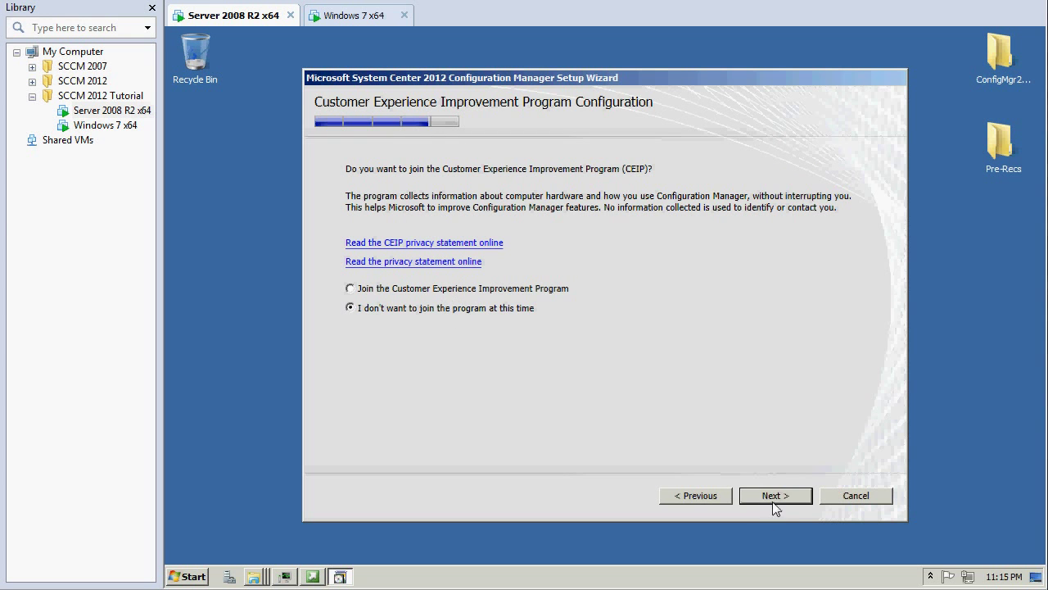
pyautogui.click(775, 498)
pyautogui.click(775, 499)
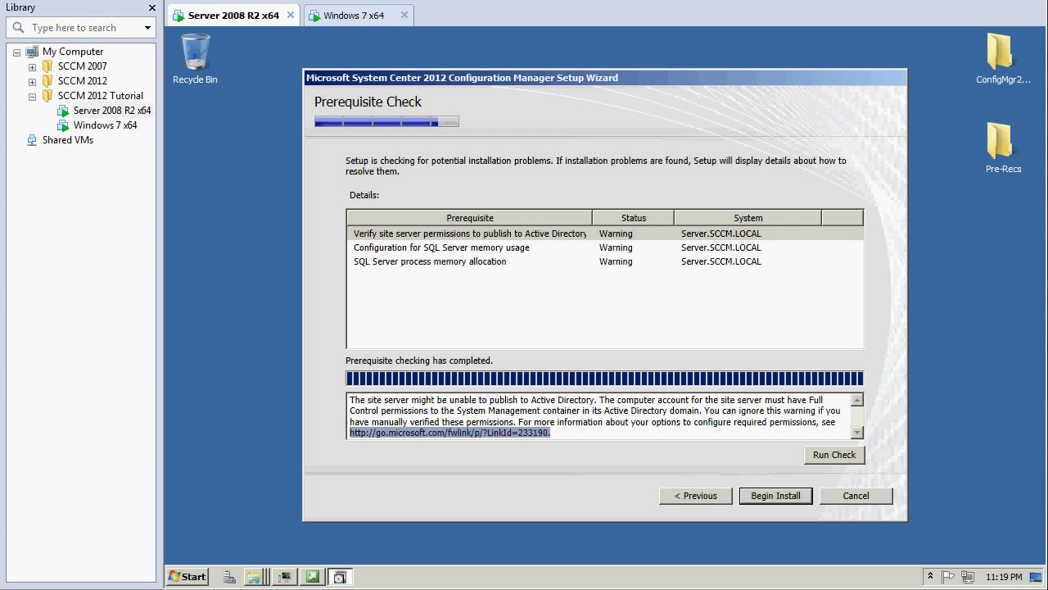
# - Read the SQL Server memory warnings and the Active Directory publishing permissions warning
pyautogui.click(448, 249)
pyautogui.click(439, 261)
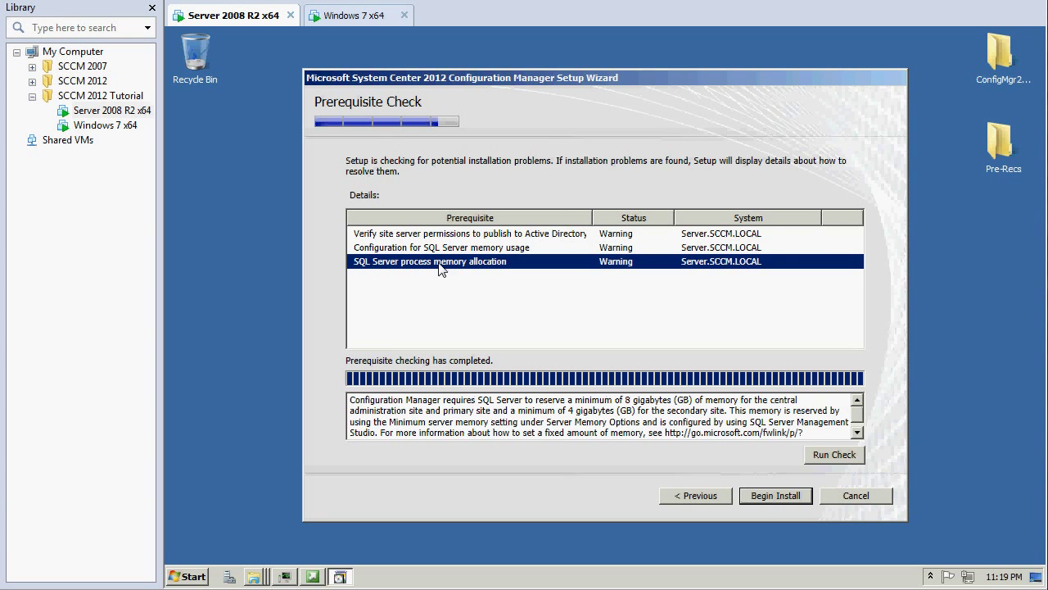
pyautogui.click(448, 250)
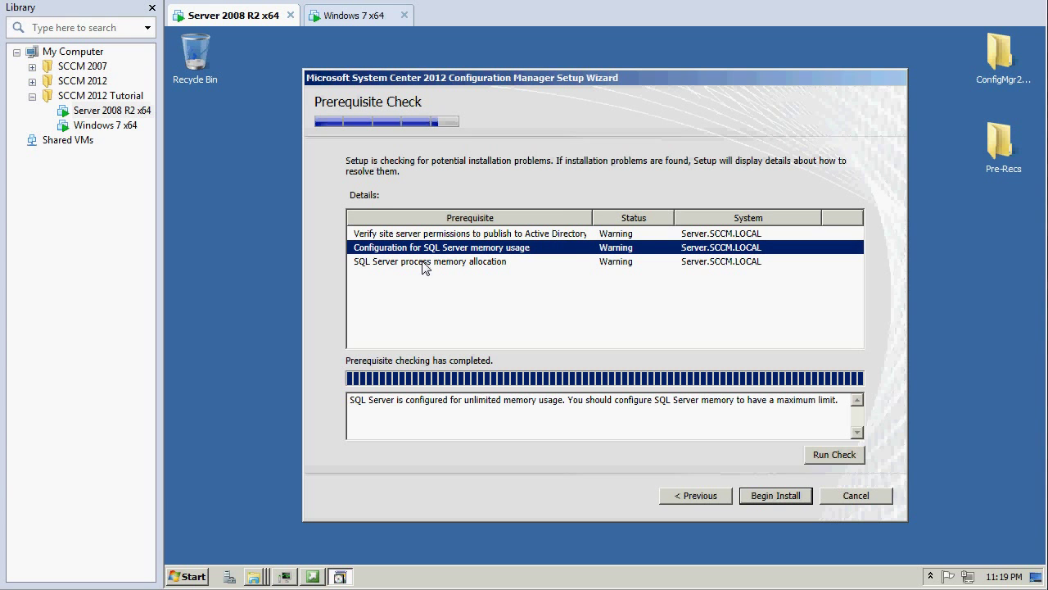
pyautogui.click(422, 267)
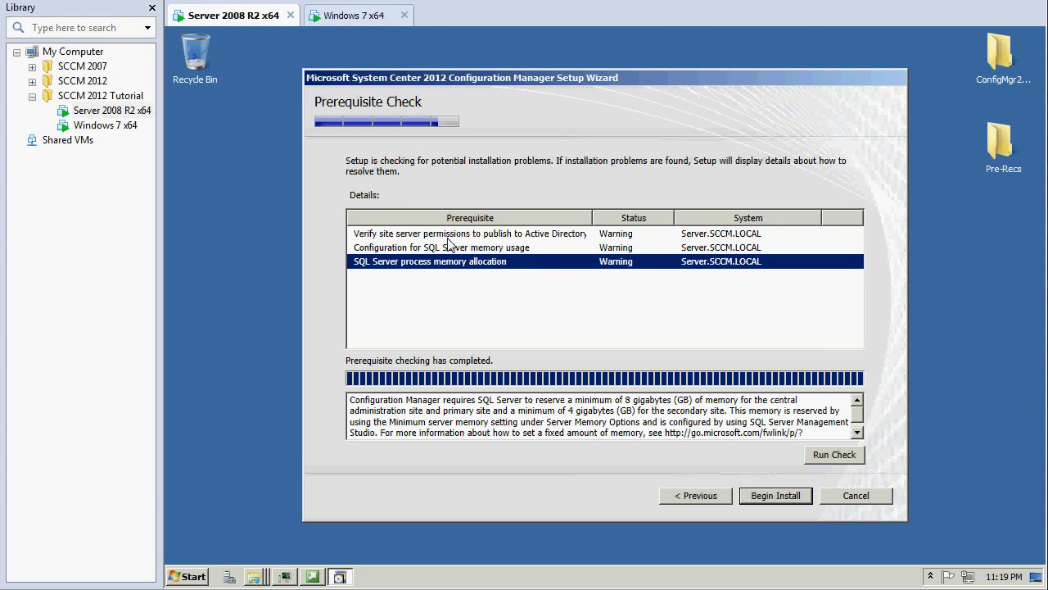
pyautogui.click(451, 235)
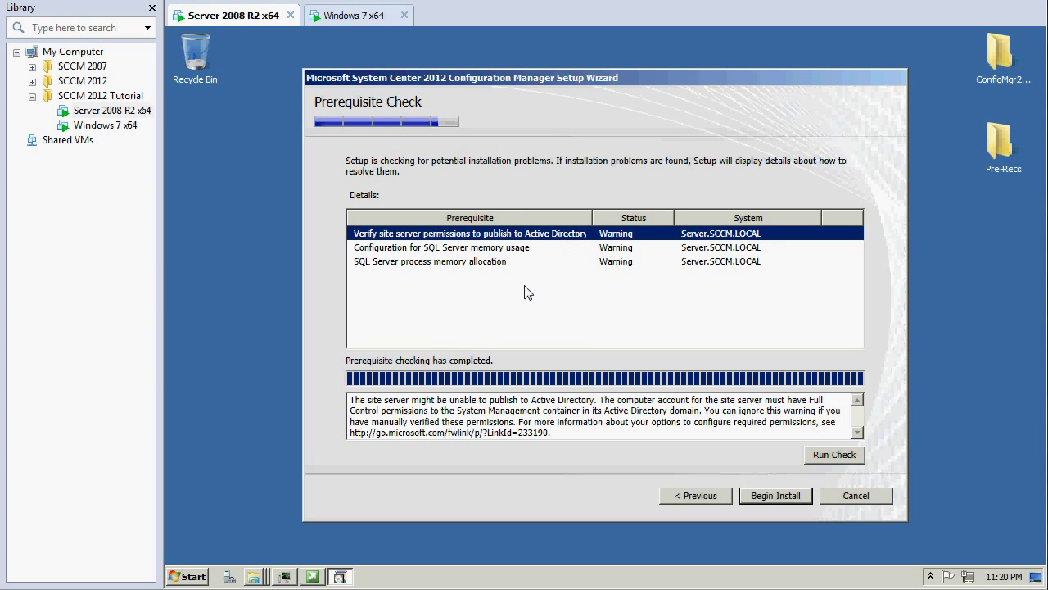
# - Search the Start menu for 'ad' and launch ADSI Edit
pyautogui.click(185, 576)
pyautogui.write('ad')
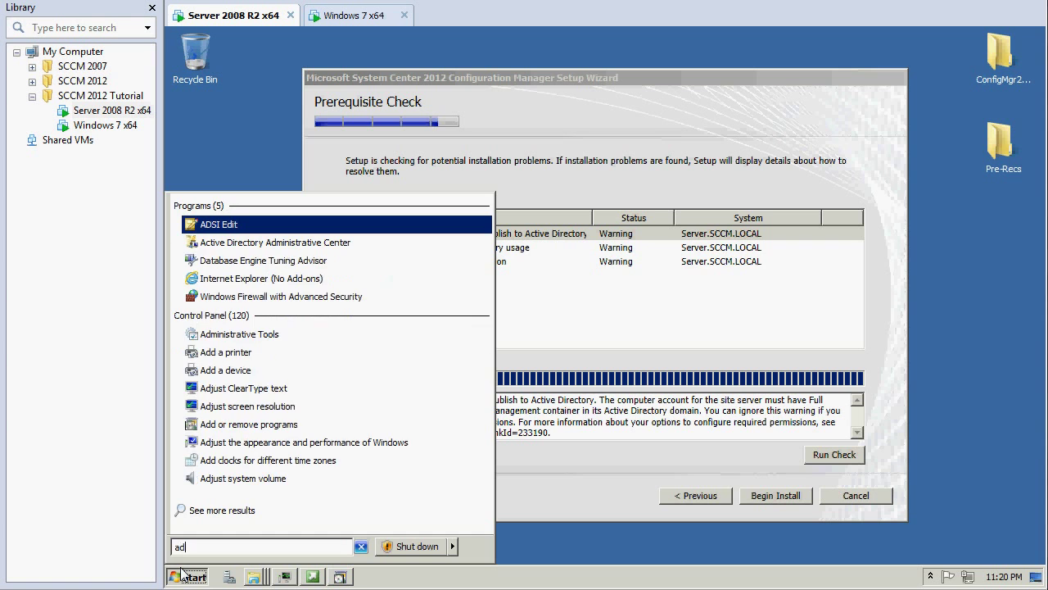
pyautogui.click(182, 574)
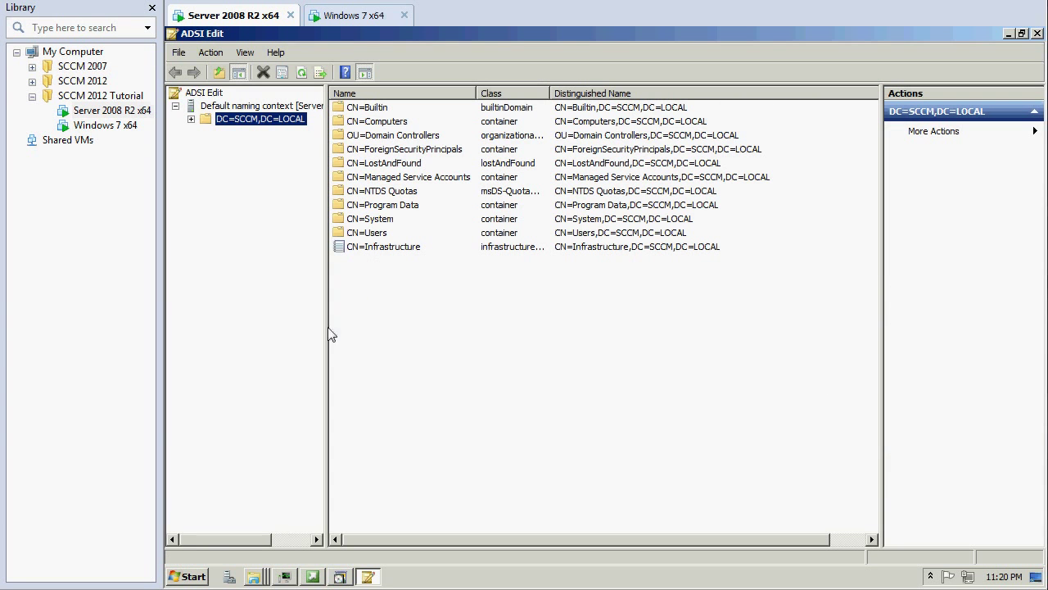
# - Create a new container object named 'System Management' under CN=System
pyautogui.doubleClick(356, 219)
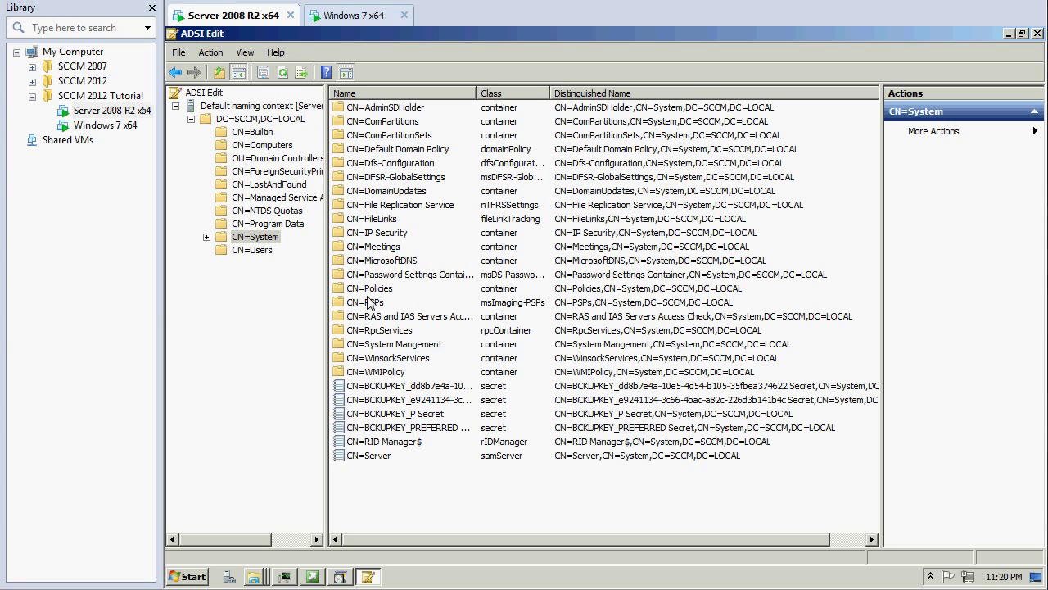
pyautogui.click(383, 348)
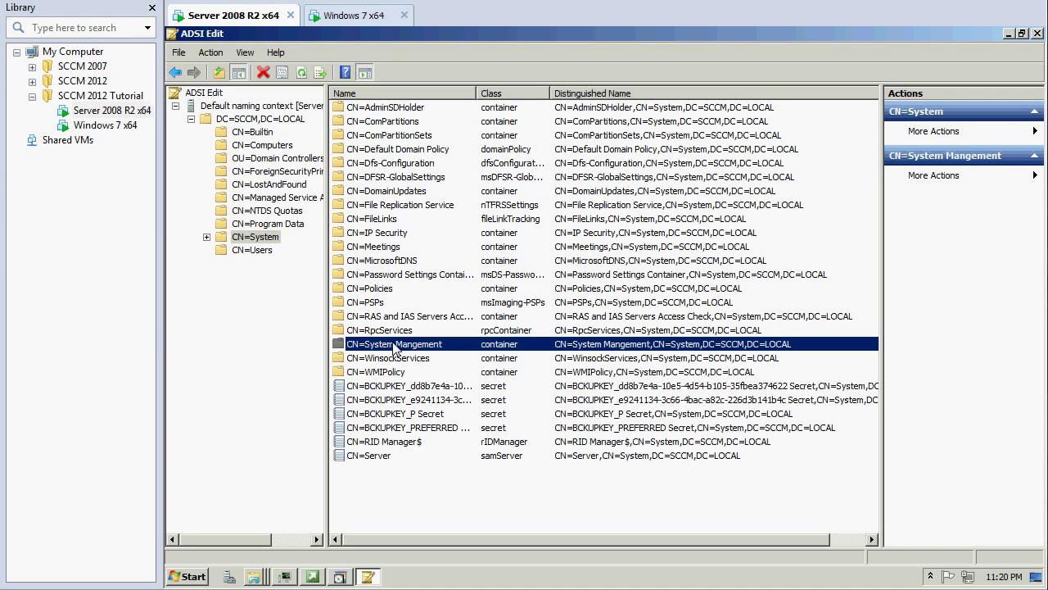
pyautogui.rightClick(262, 237)
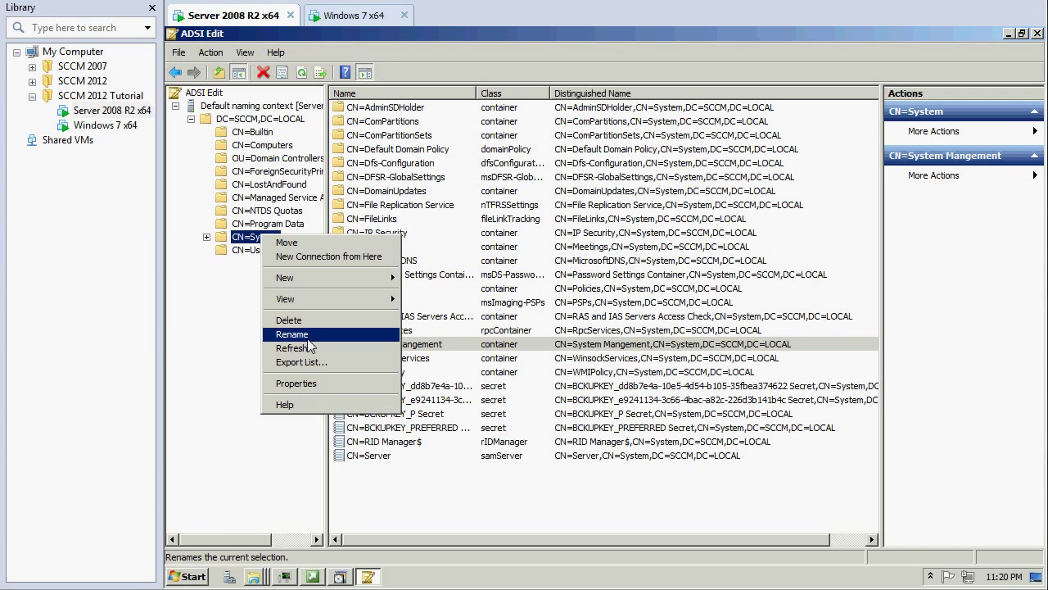
pyautogui.moveTo(312, 278)
pyautogui.click(419, 283)
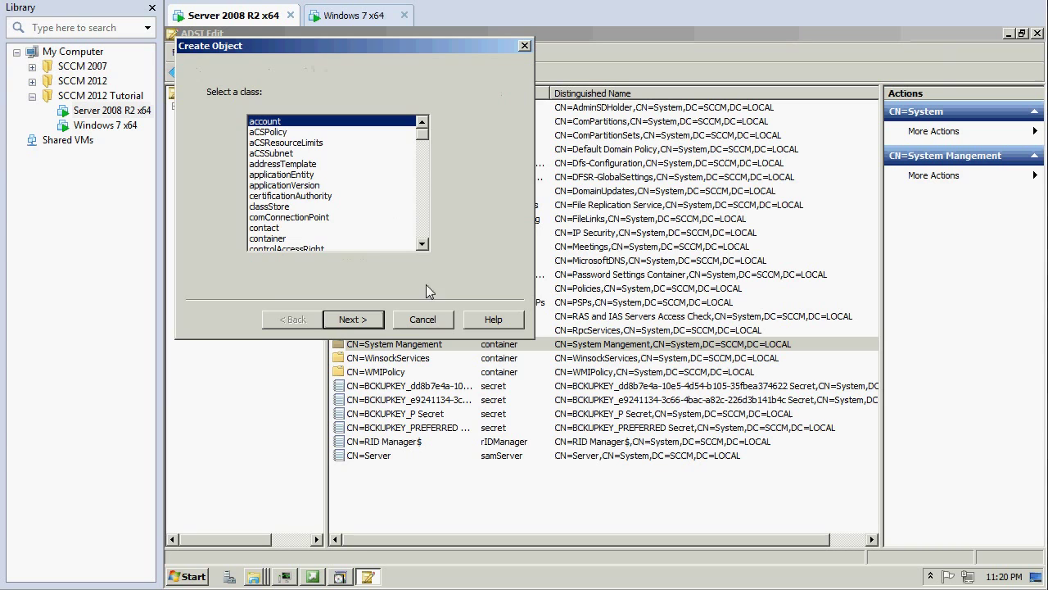
pyautogui.click(282, 239)
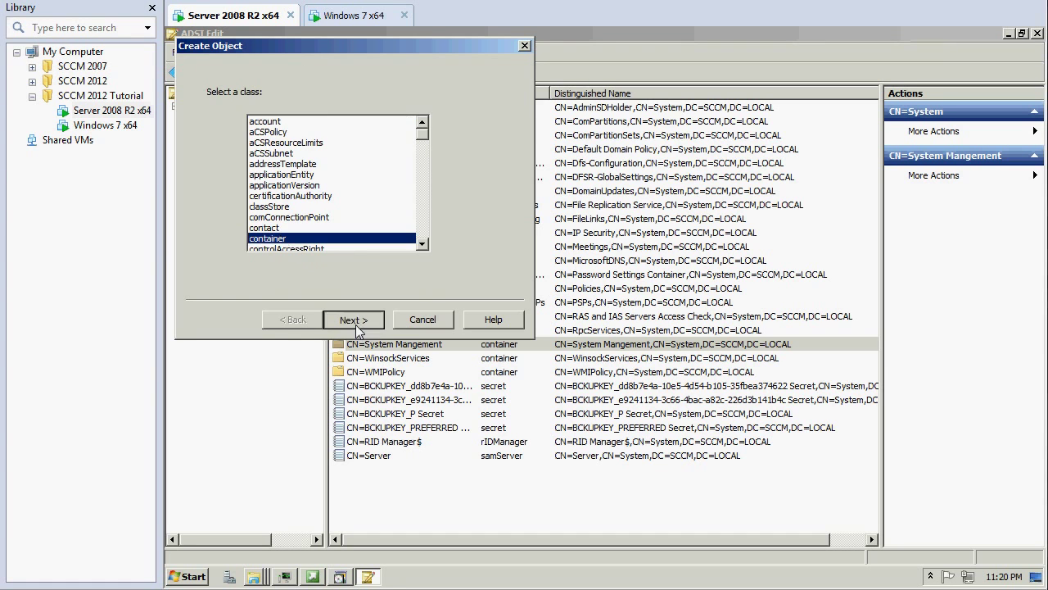
pyautogui.click(354, 320)
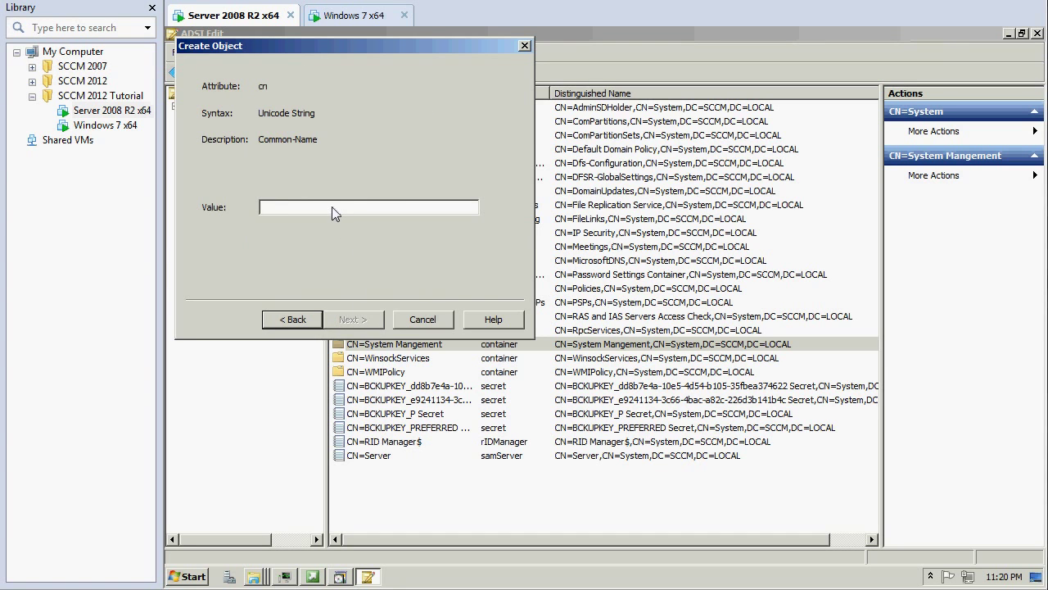
pyautogui.write('System Management')
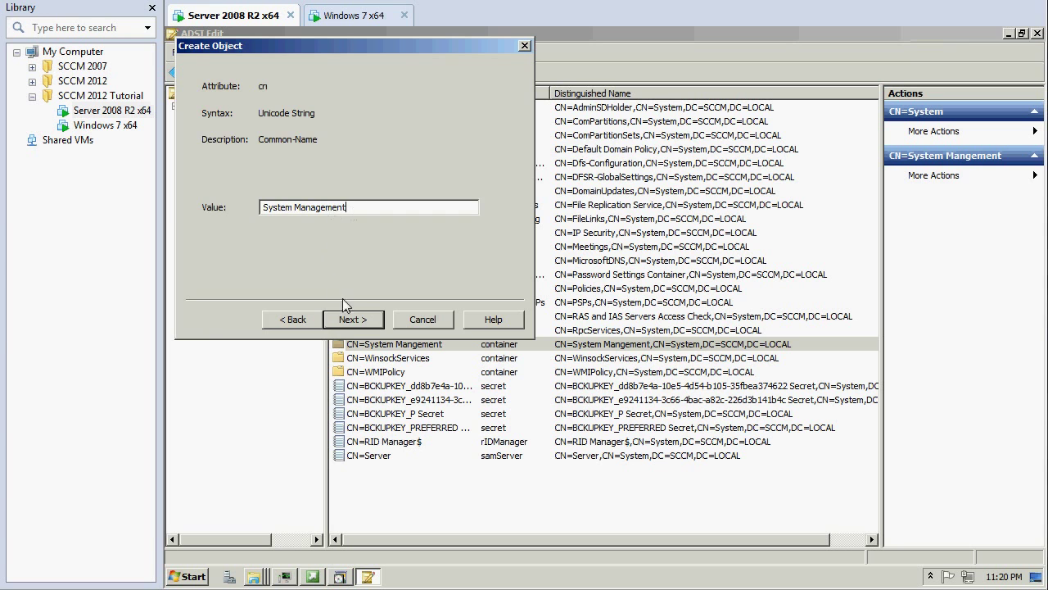
pyautogui.click(348, 319)
pyautogui.click(348, 319)
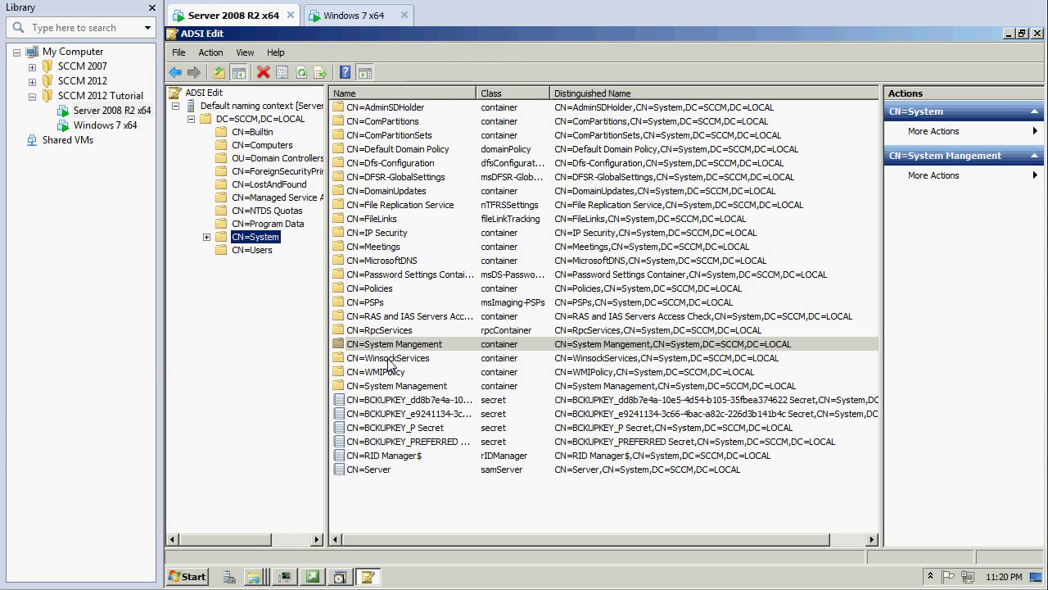
# - Refresh the CN=System listing and open CN=System Management's Security properties
pyautogui.rightClick(408, 499)
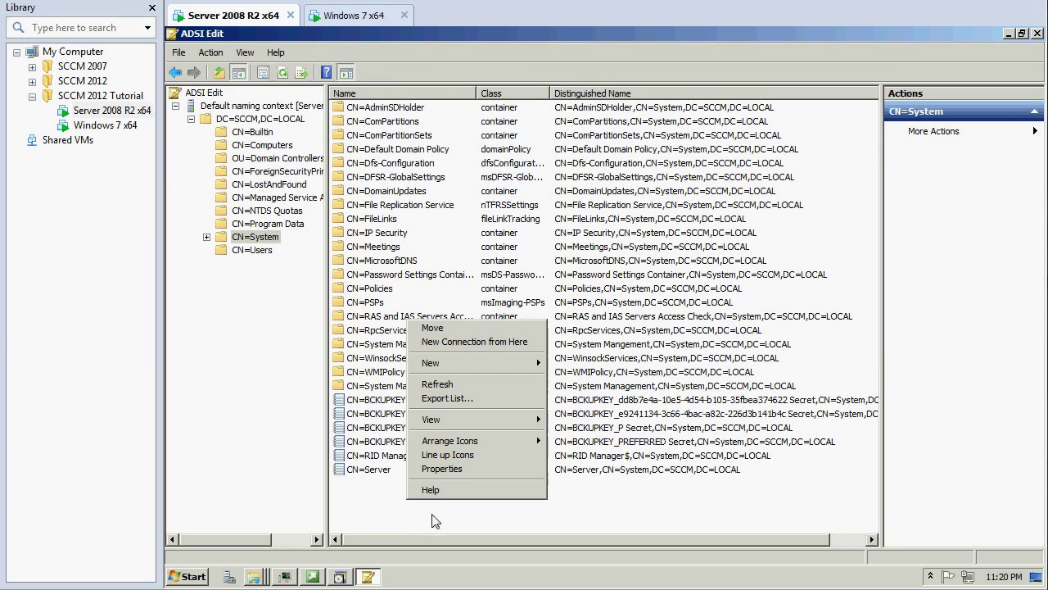
pyautogui.click(438, 384)
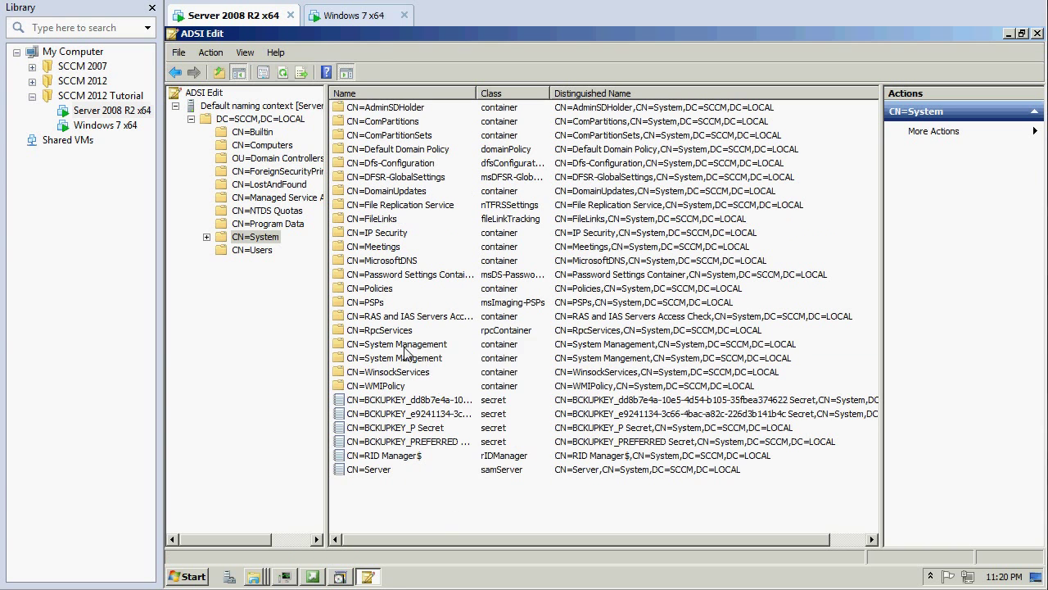
pyautogui.click(405, 351)
pyautogui.rightClick(407, 346)
pyautogui.click(459, 467)
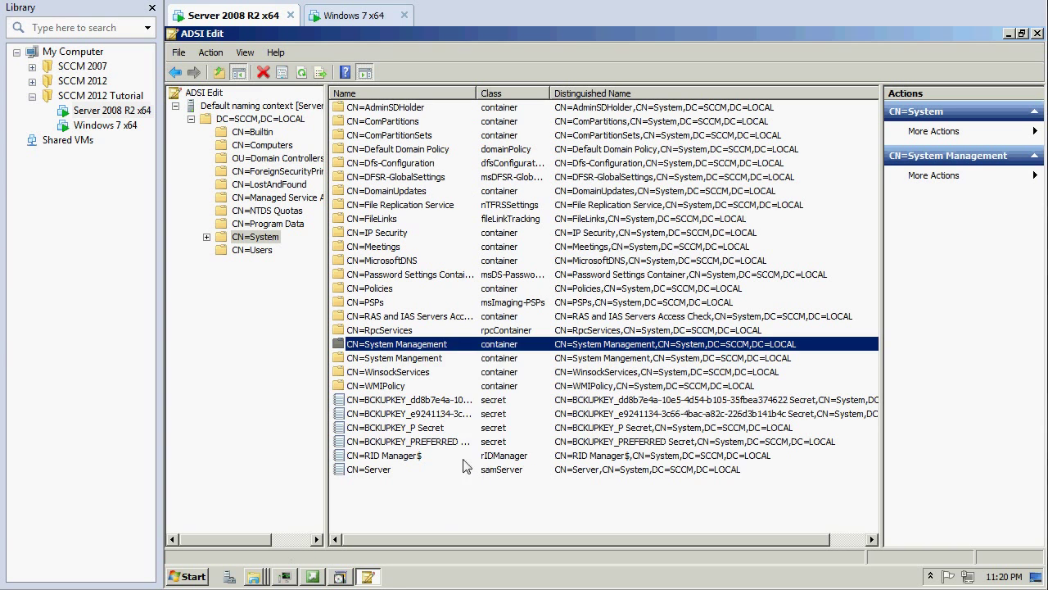
pyautogui.click(533, 150)
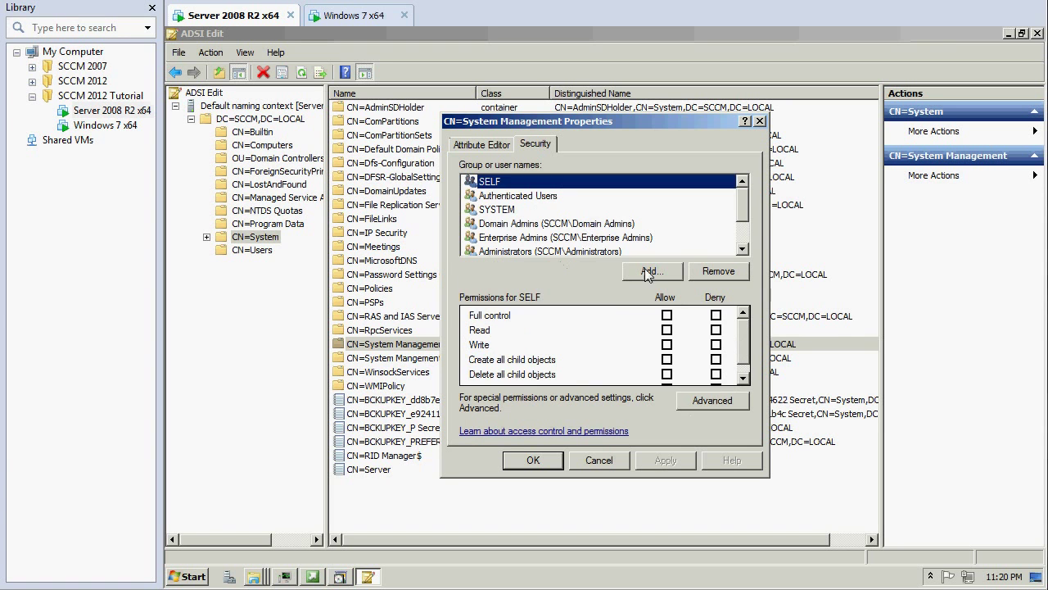
# - Add SYSTEM to System Management's permissions, including Computers in the object types
pyautogui.click(652, 271)
pyautogui.click(739, 246)
pyautogui.click(453, 285)
pyautogui.click(422, 283)
pyautogui.click(702, 390)
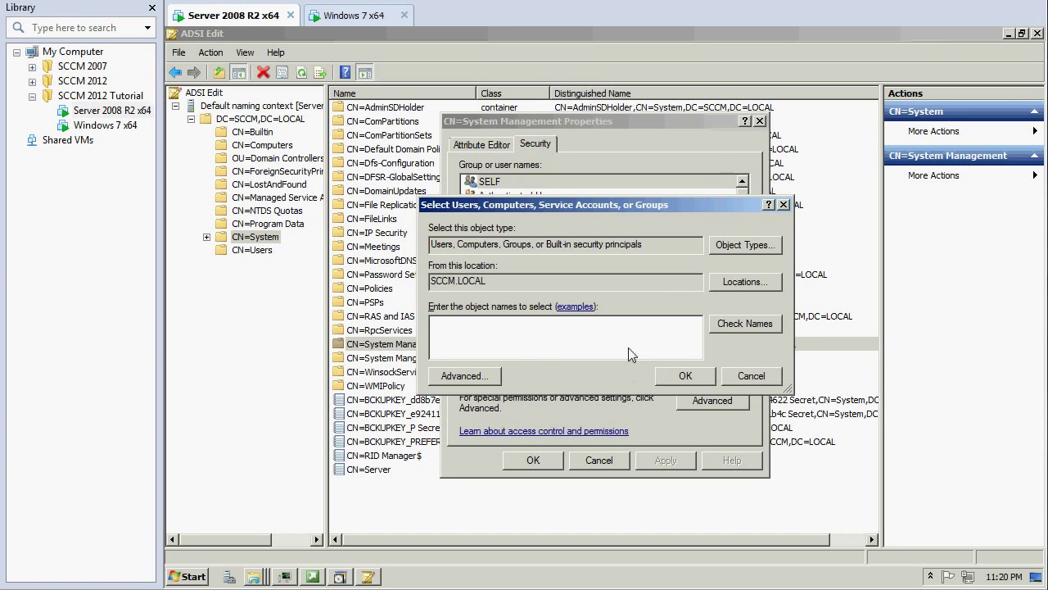
pyautogui.write('sy')
pyautogui.click(743, 326)
pyautogui.click(683, 378)
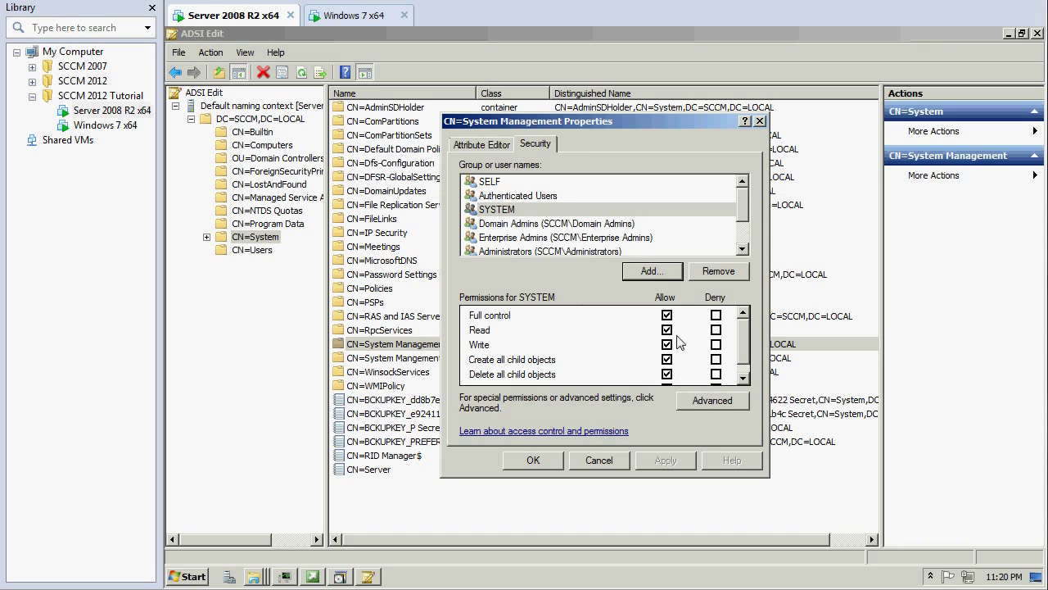
# - Apply SYSTEM's permission entry to this object and all descendant objects
pyautogui.click(712, 407)
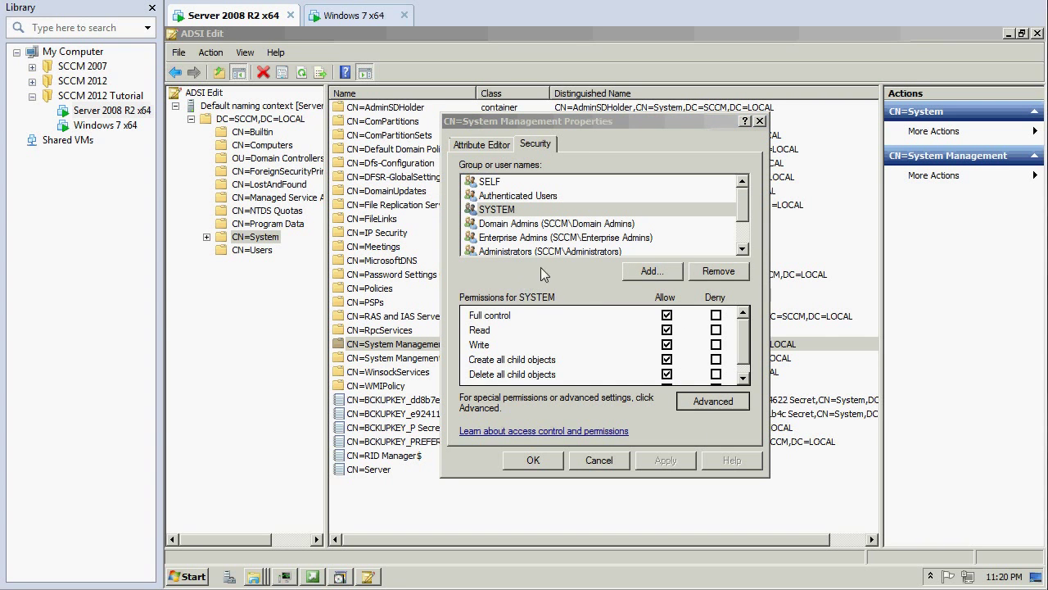
pyautogui.click(546, 316)
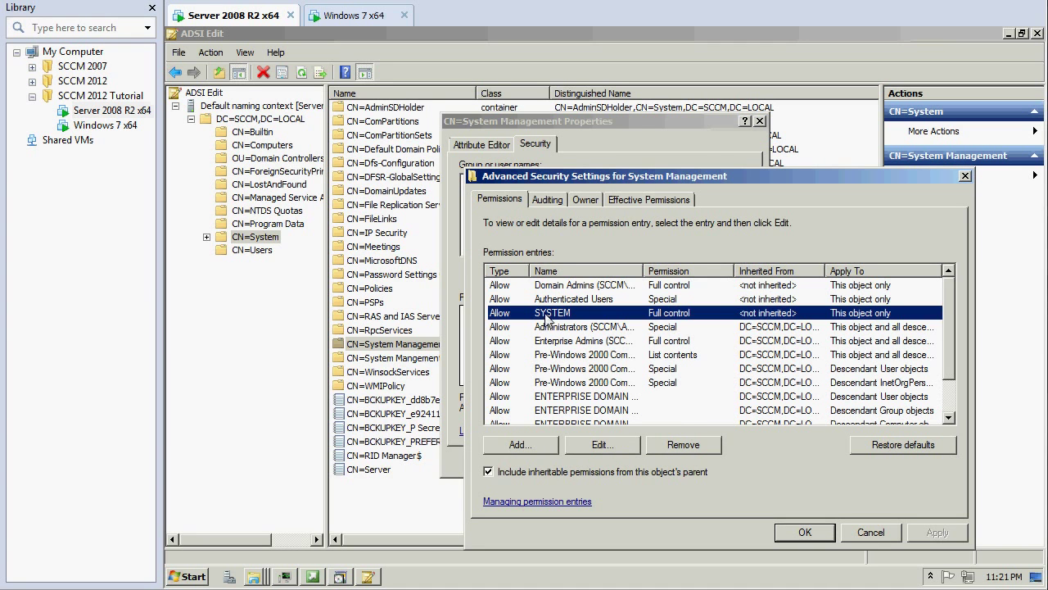
pyautogui.doubleClick(550, 319)
pyautogui.click(645, 273)
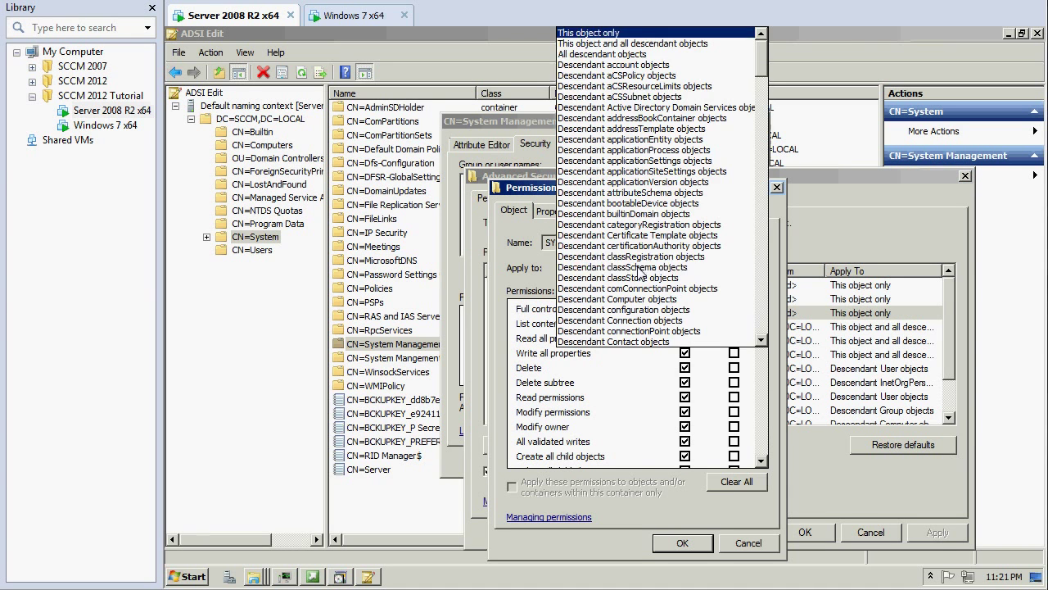
pyautogui.click(590, 44)
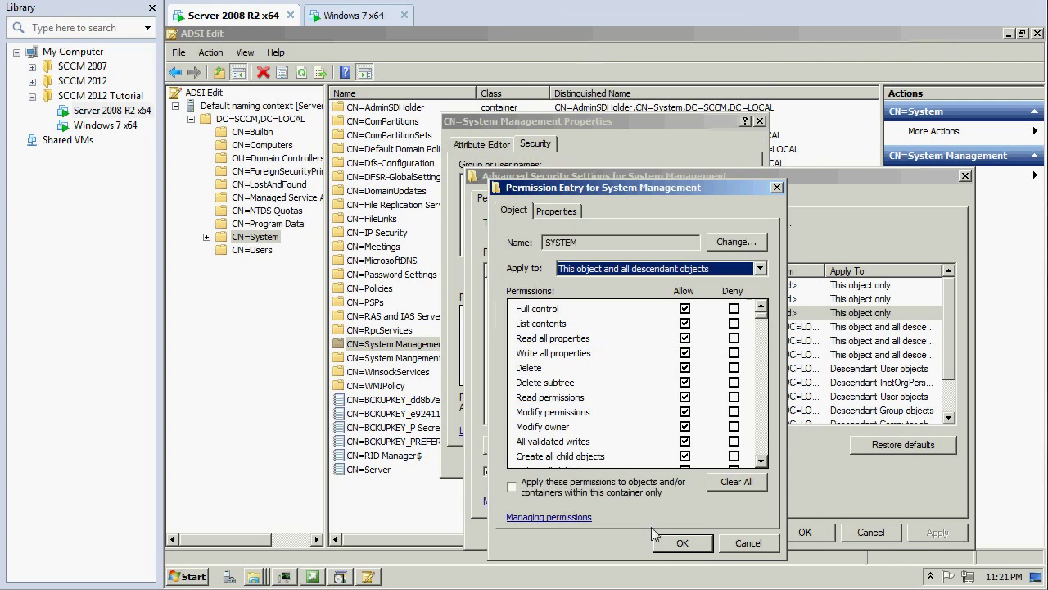
pyautogui.click(680, 546)
pyautogui.click(940, 533)
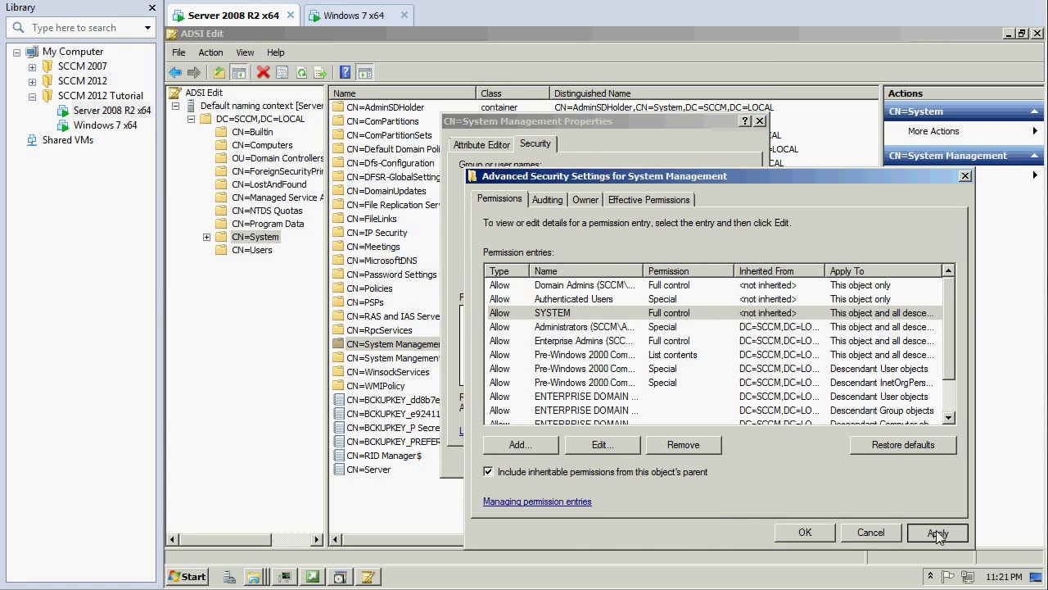
pyautogui.click(805, 532)
pyautogui.click(533, 460)
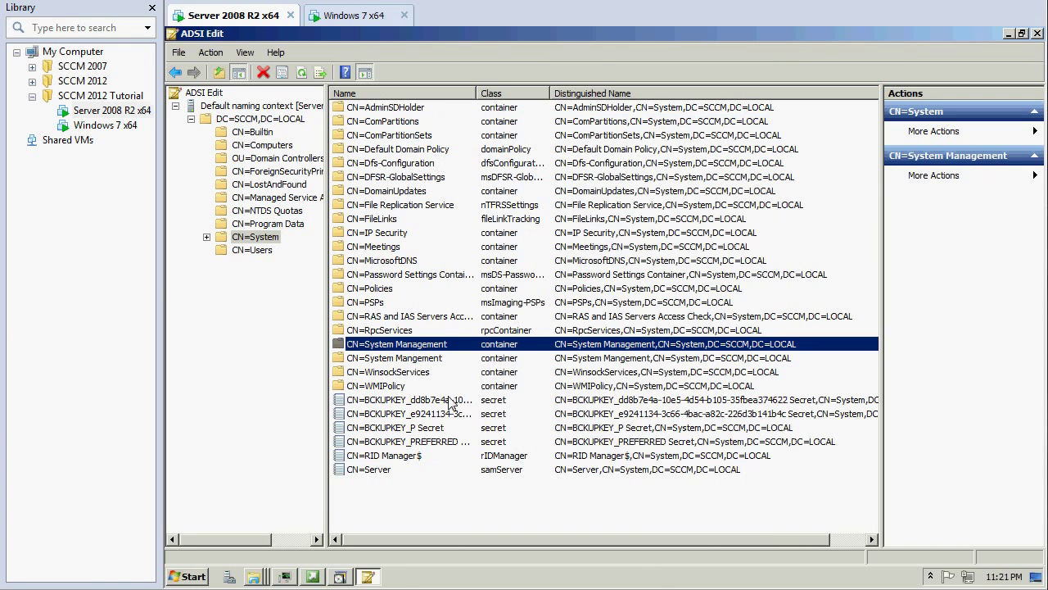
# - Delete the misspelled CN=System Mangement container
pyautogui.click(408, 358)
pyautogui.rightClick(407, 358)
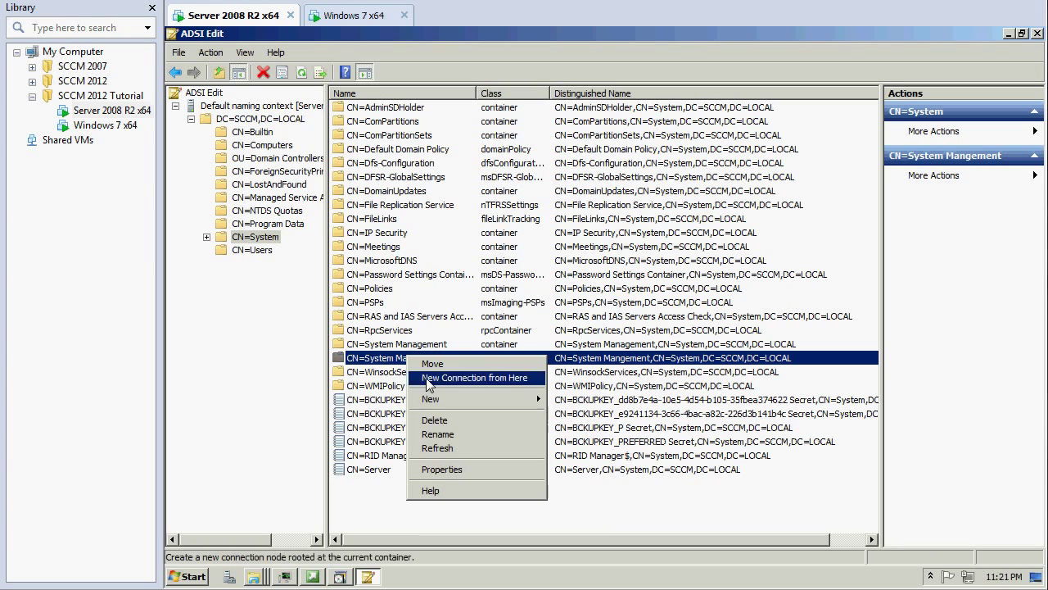
pyautogui.click(442, 420)
pyautogui.press('Return')
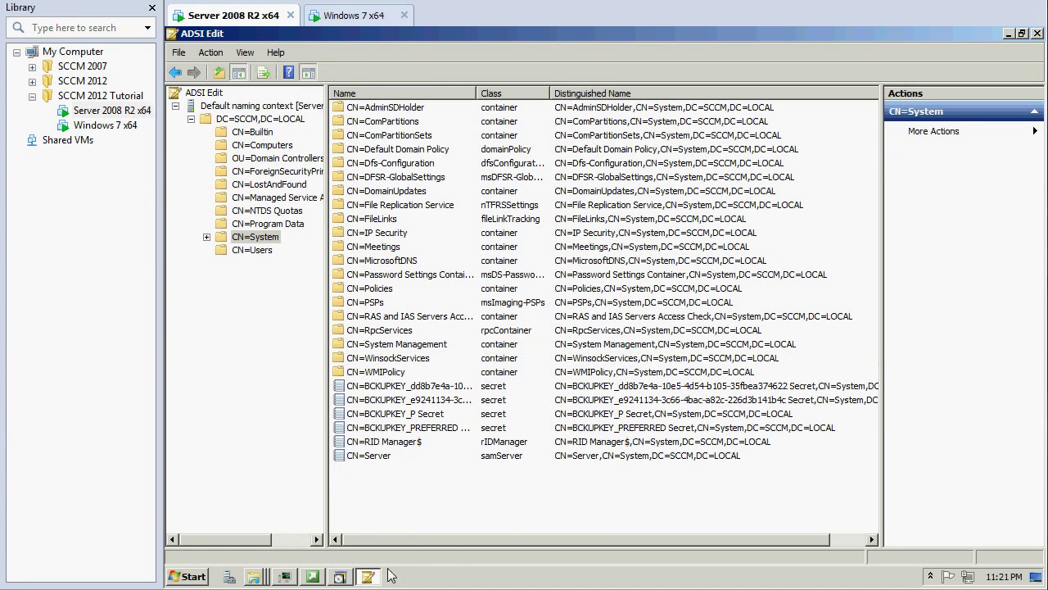
# - Rerun the Configuration Manager prerequisite check
pyautogui.click(314, 578)
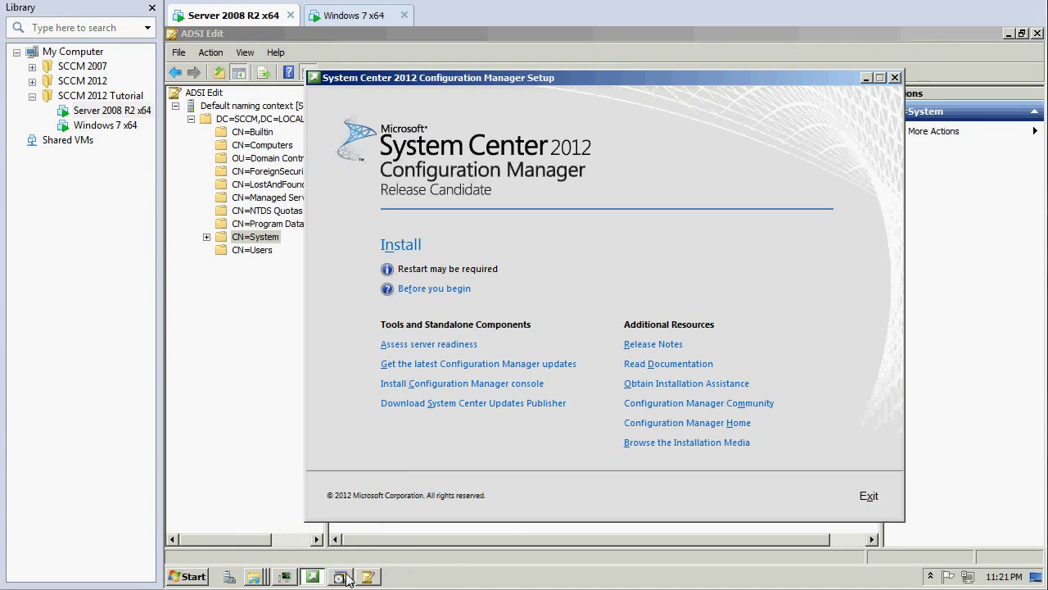
pyautogui.click(340, 578)
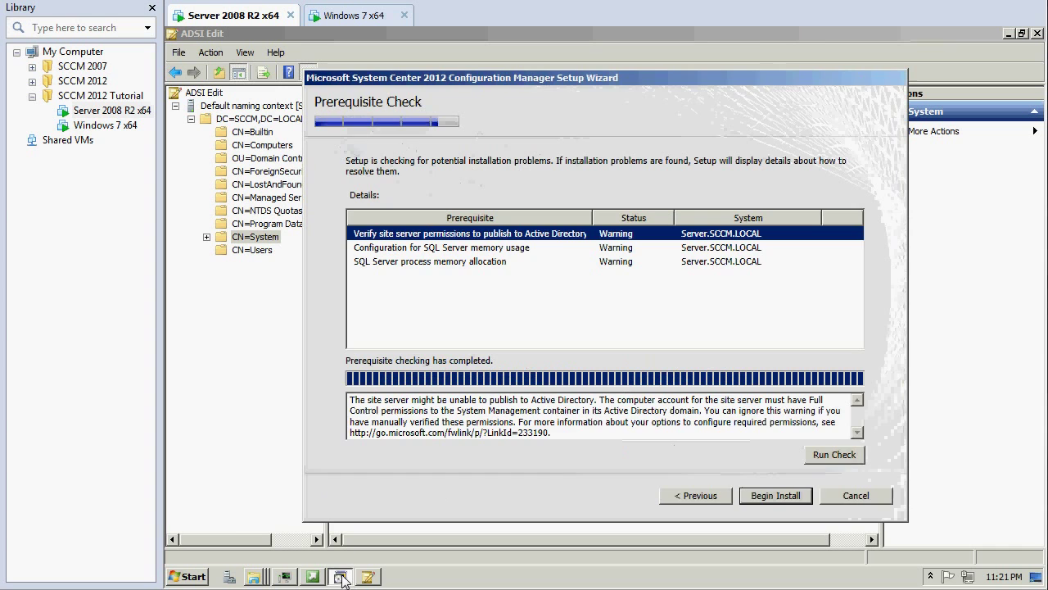
pyautogui.click(828, 460)
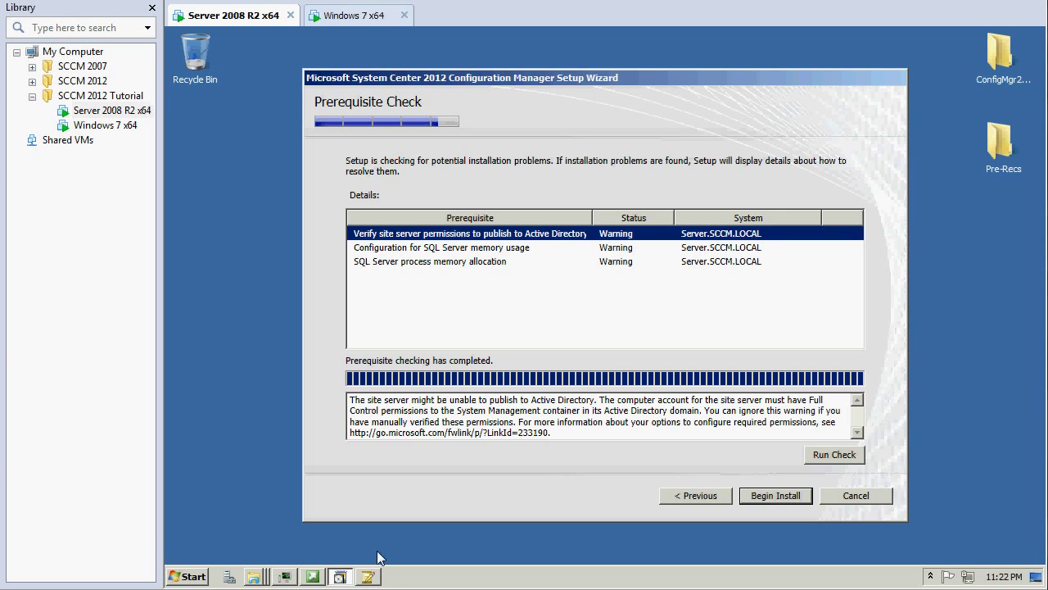
# - Open System Management's Security properties and review the SYSTEM and SERVER entries
pyautogui.click(368, 576)
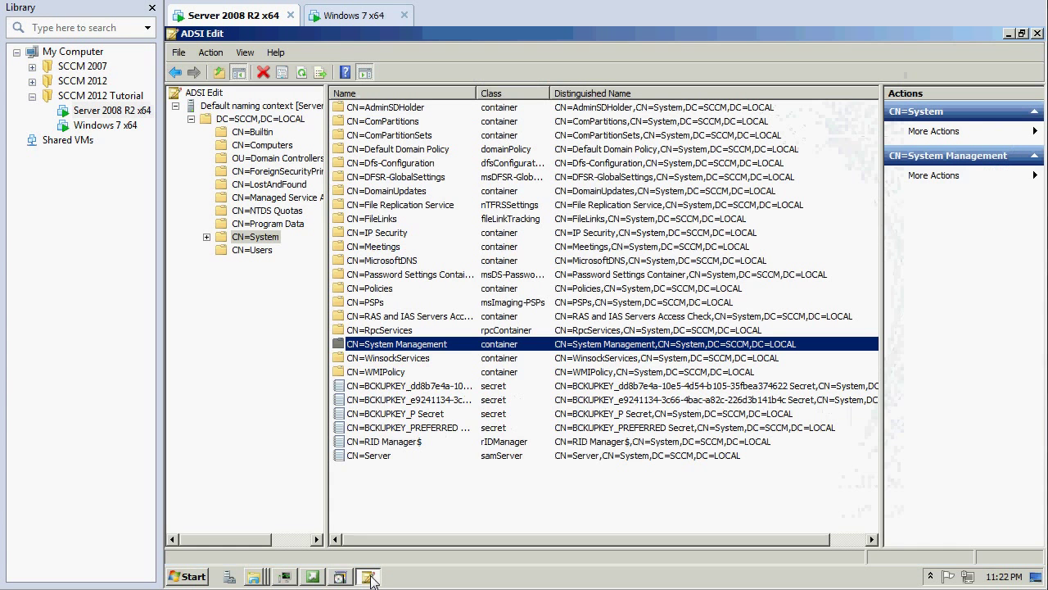
pyautogui.rightClick(378, 347)
pyautogui.click(410, 458)
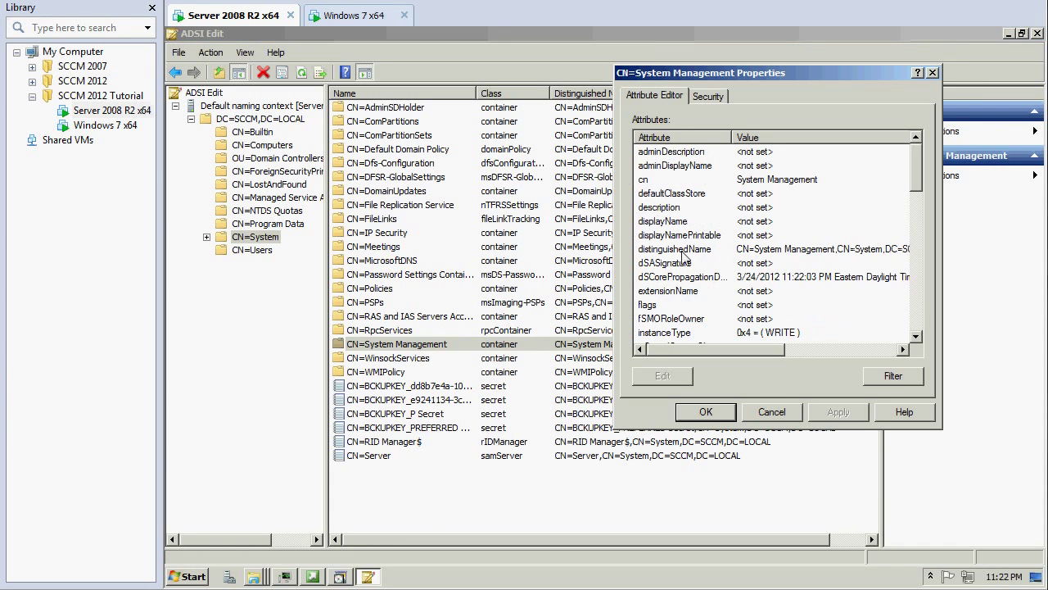
pyautogui.click(706, 97)
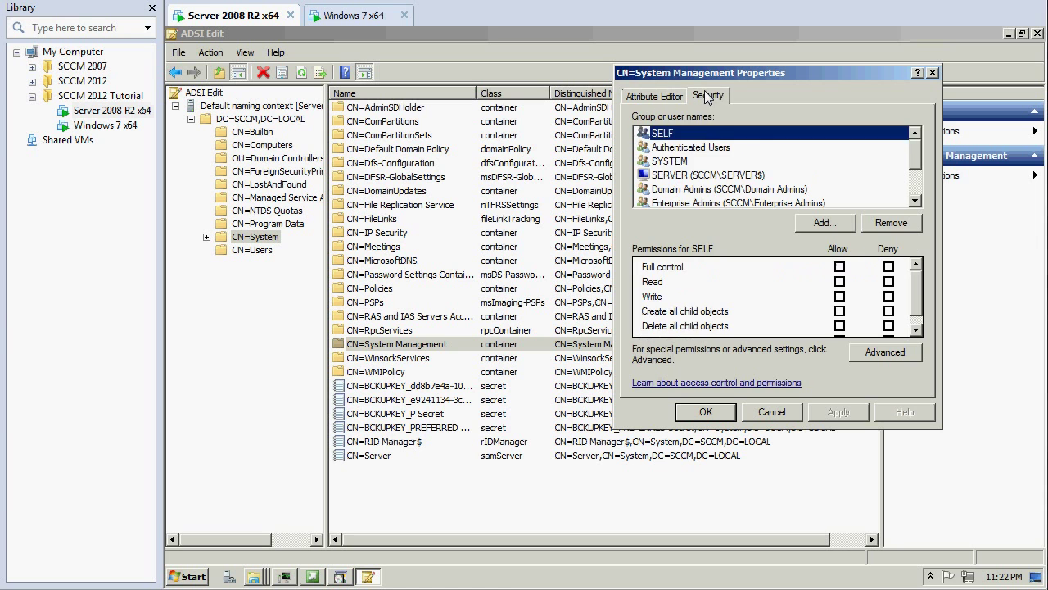
pyautogui.click(679, 162)
pyautogui.click(685, 175)
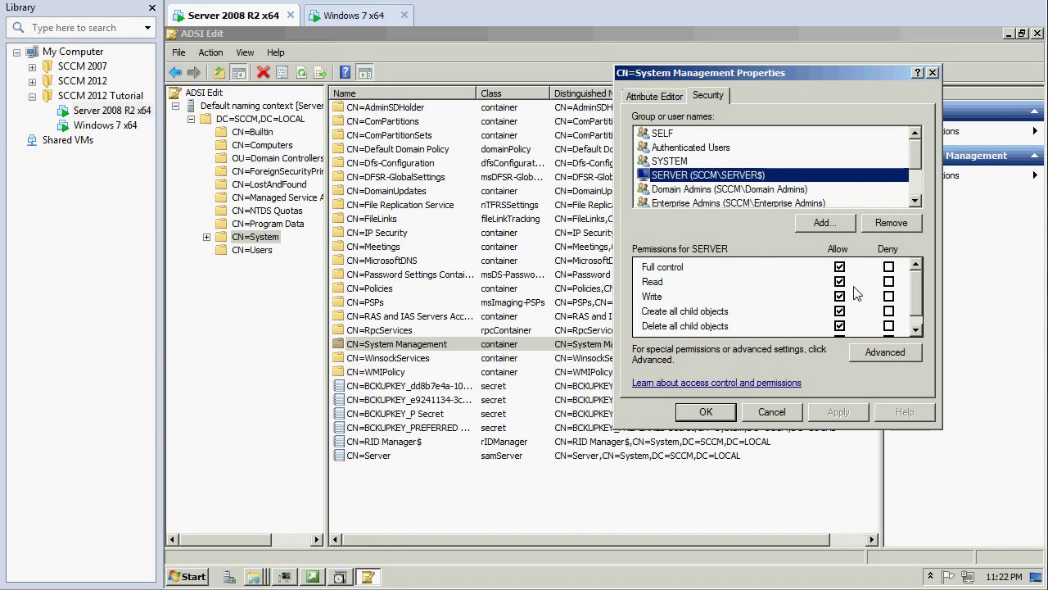
# - Apply the SERVER account's permission to this object and all descendant objects
pyautogui.click(898, 354)
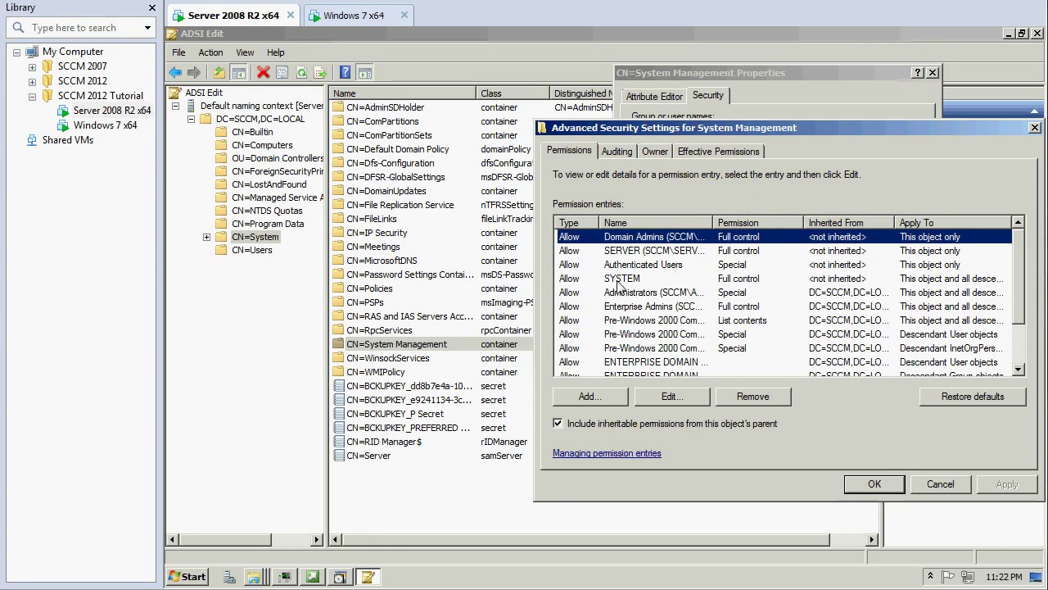
pyautogui.doubleClick(633, 251)
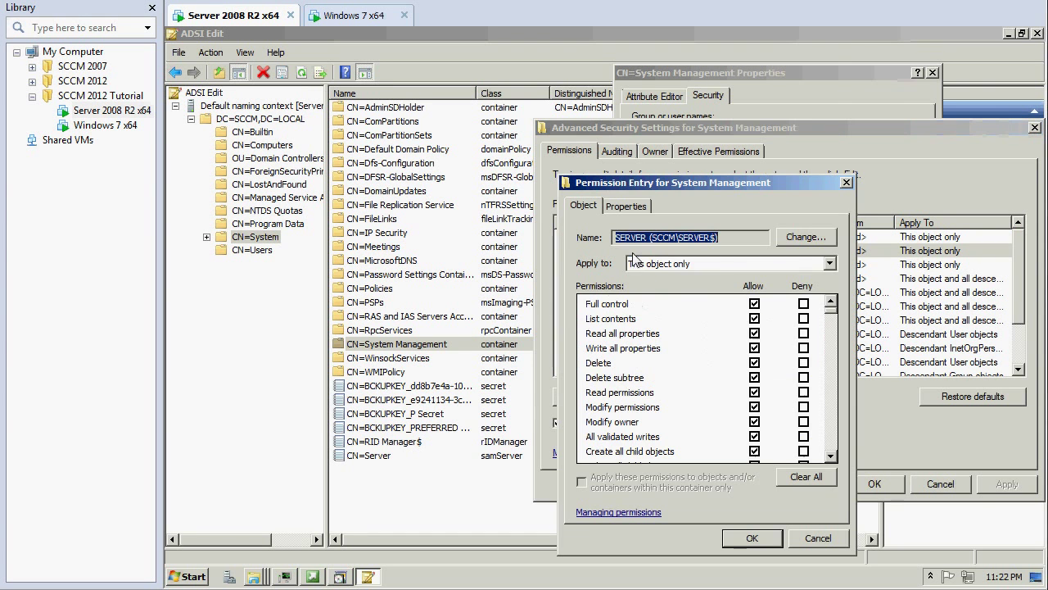
pyautogui.click(714, 263)
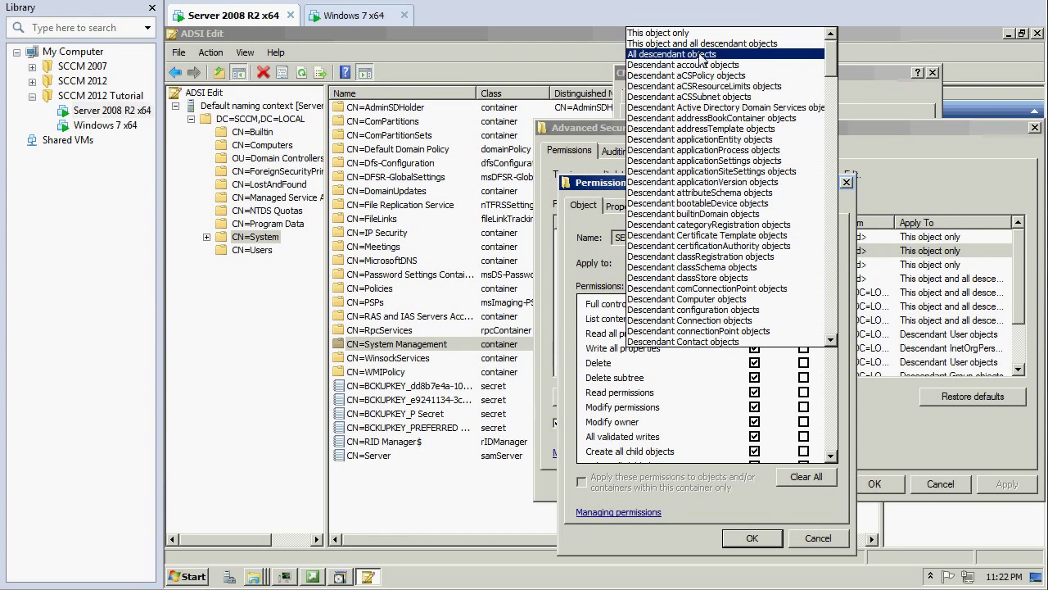
pyautogui.click(720, 42)
pyautogui.click(749, 538)
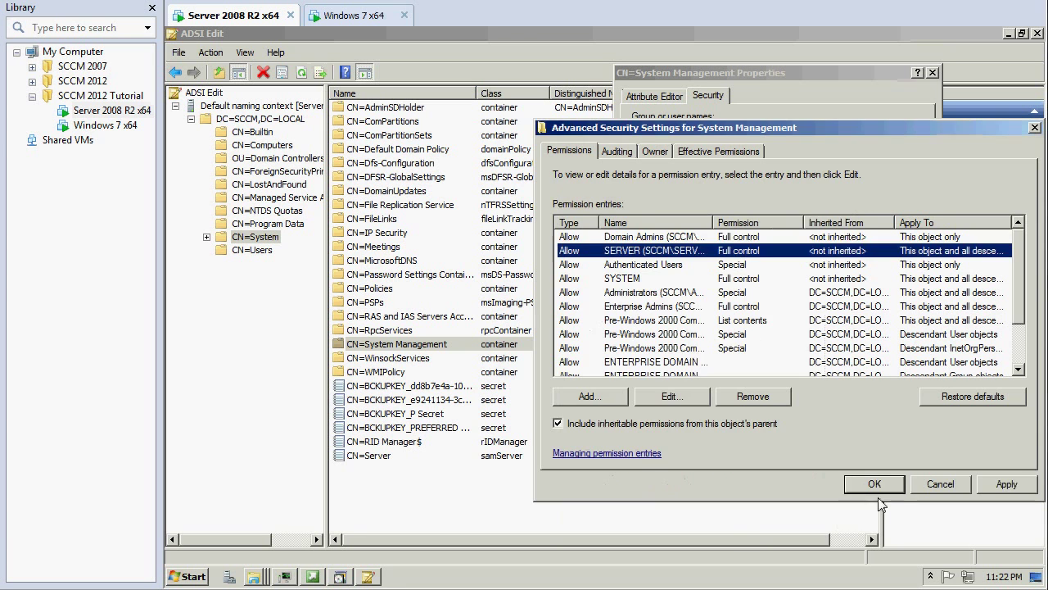
pyautogui.click(990, 490)
pyautogui.click(873, 484)
pyautogui.click(772, 414)
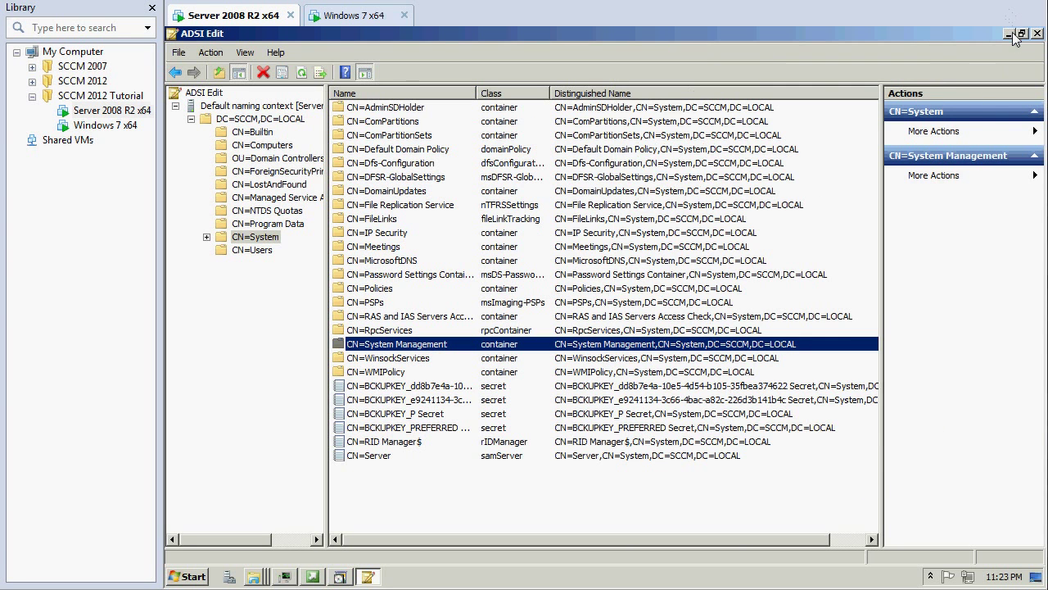
pyautogui.click(1008, 34)
# - Rerun the prerequisite check, review the two memory warnings, and start the installation
pyautogui.click(841, 457)
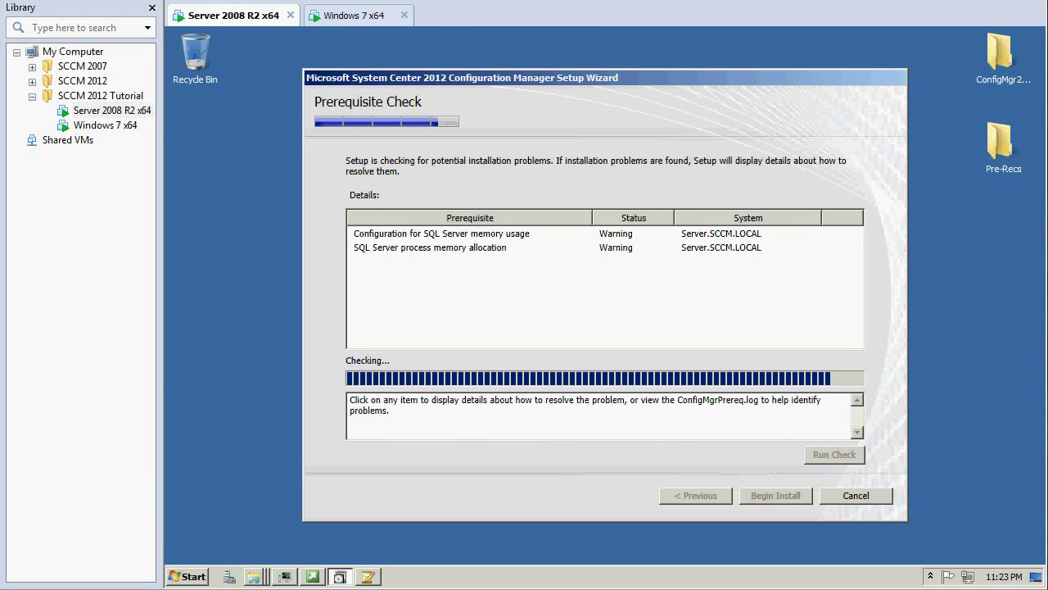
pyautogui.click(437, 249)
pyautogui.click(441, 235)
pyautogui.click(437, 248)
pyautogui.click(444, 235)
pyautogui.click(456, 248)
pyautogui.click(457, 234)
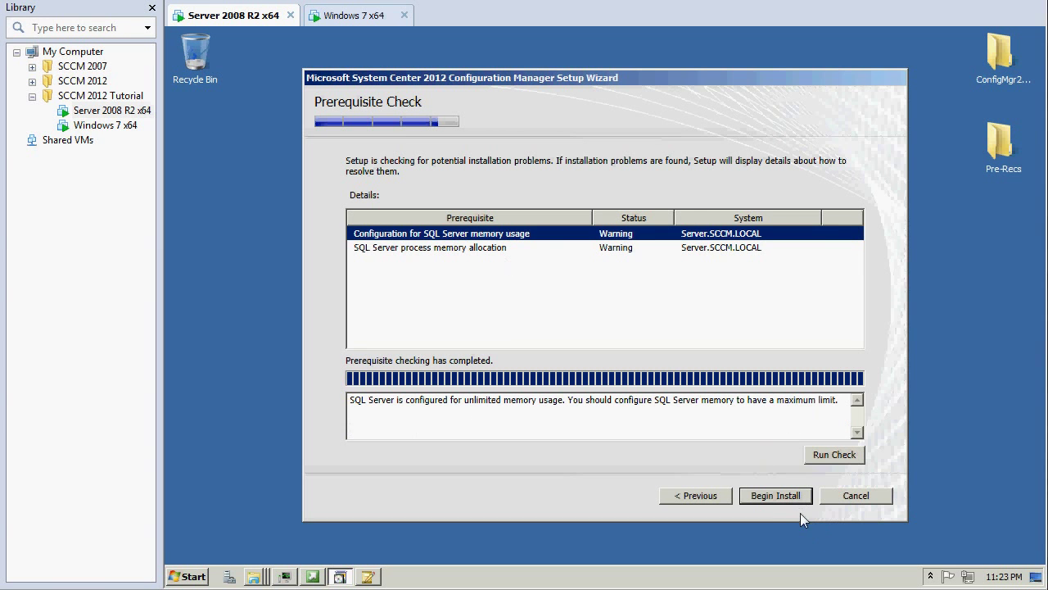
pyautogui.click(761, 496)
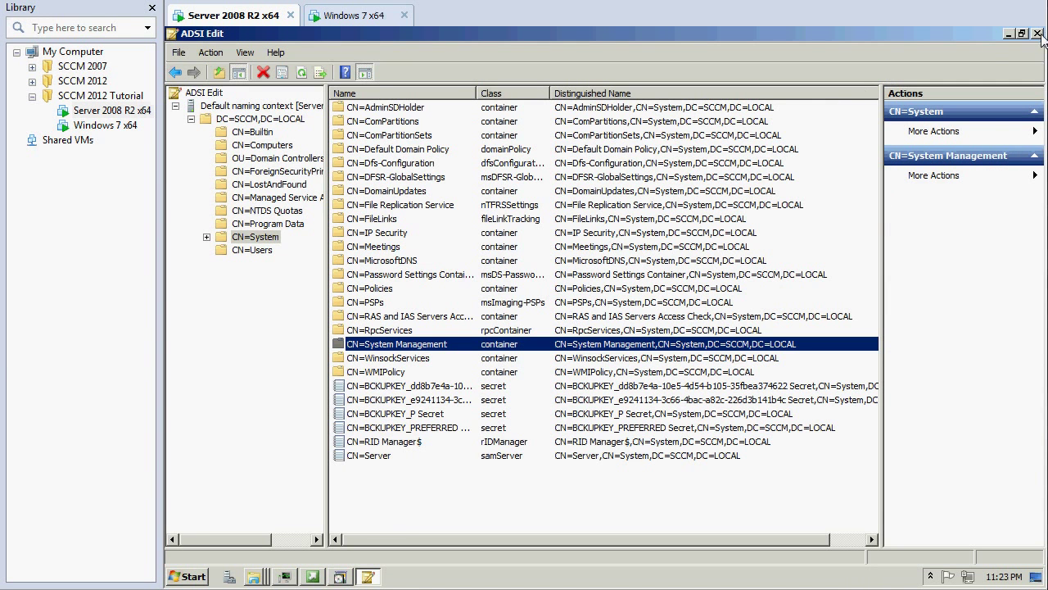
# - Close ADSI Edit, Task Manager and all folder windows, then move the setup wizard
pyautogui.click(1037, 33)
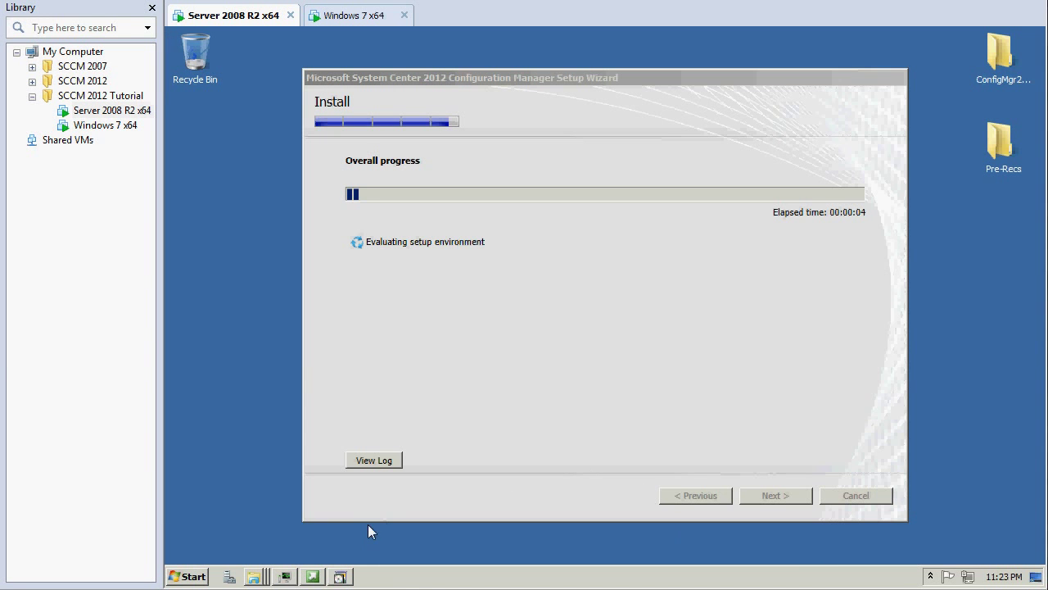
pyautogui.click(284, 576)
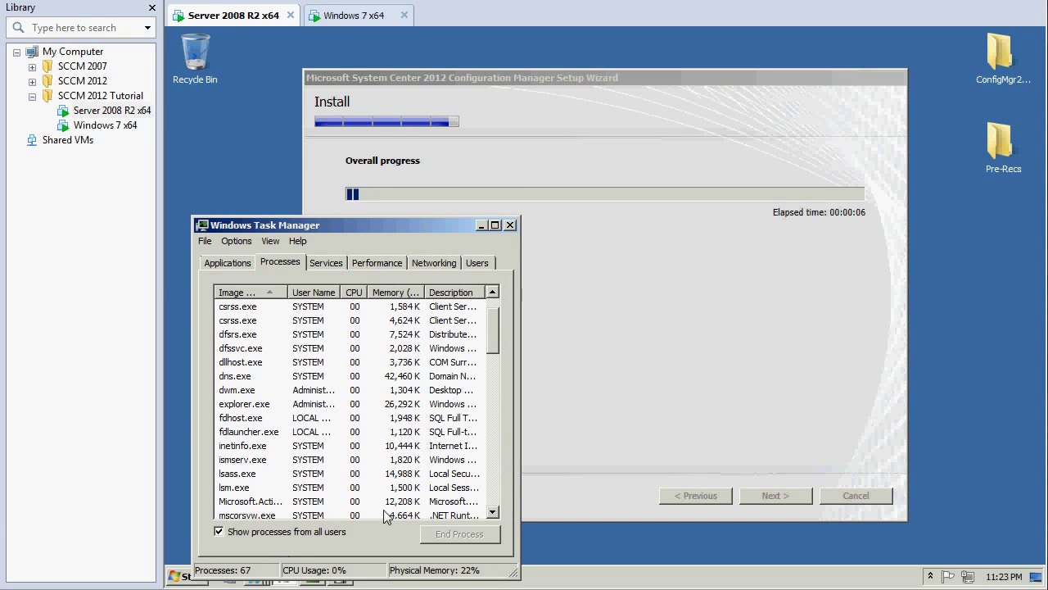
pyautogui.click(510, 224)
pyautogui.click(254, 577)
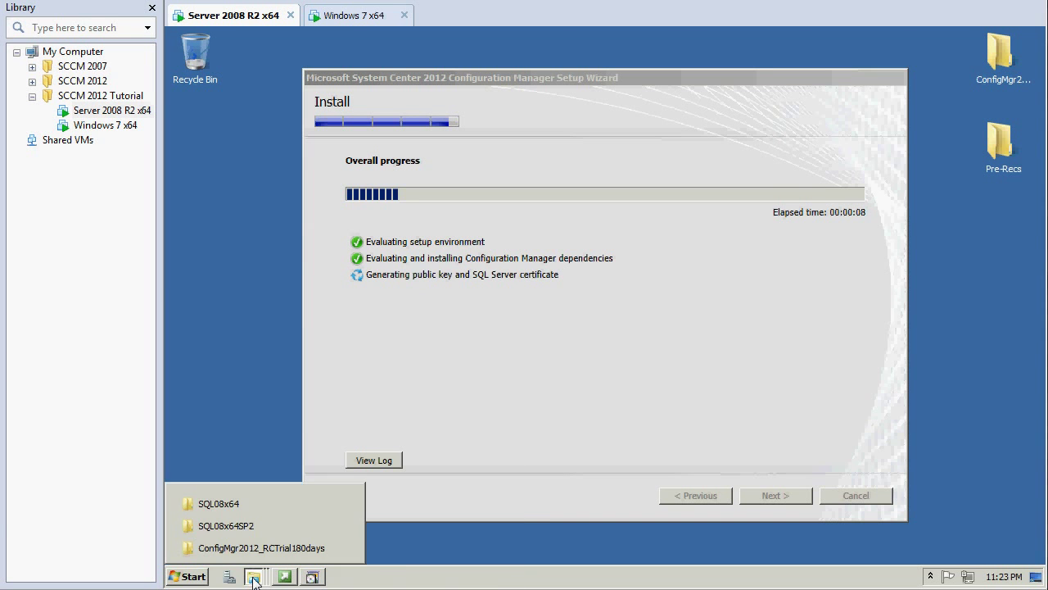
pyautogui.rightClick(255, 578)
pyautogui.click(250, 546)
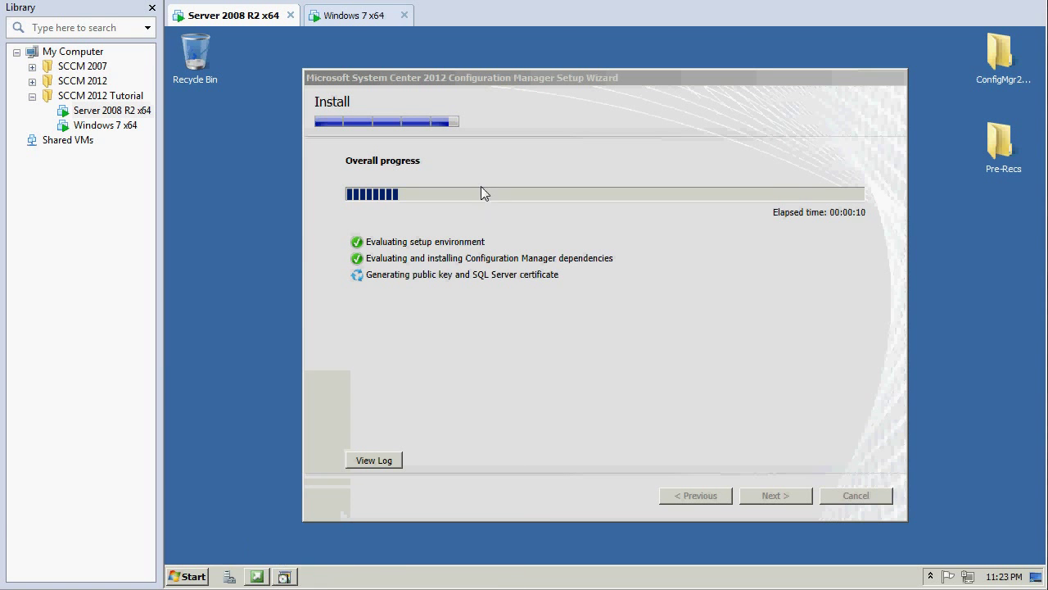
pyautogui.moveTo(501, 82); pyautogui.dragTo(497, 72)
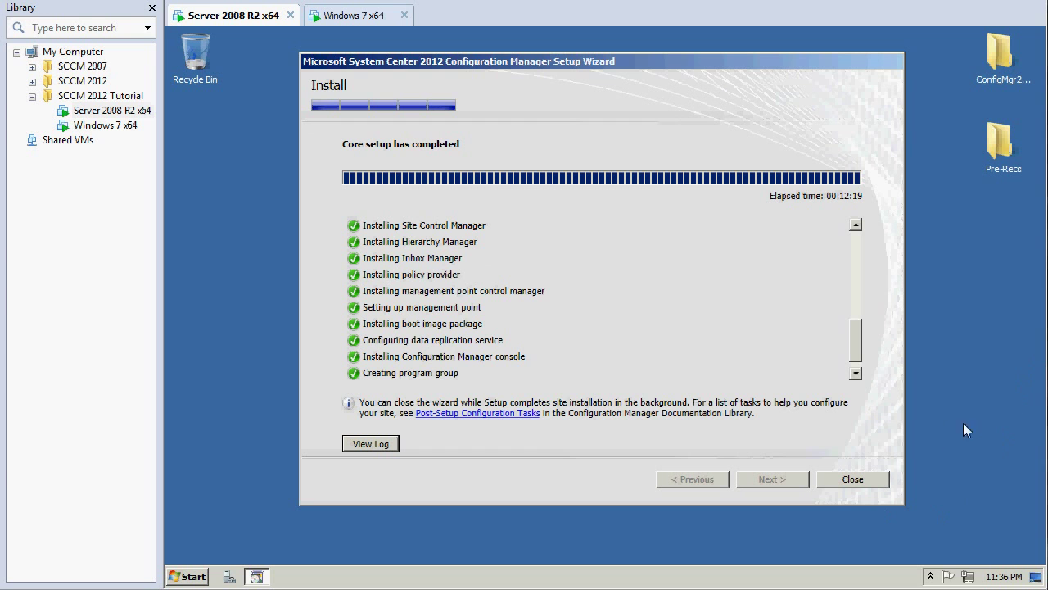
# - Close the finished wizard and send the Configuration Manager Console shortcut to the desktop
pyautogui.moveTo(862, 332); pyautogui.dragTo(822, 379)
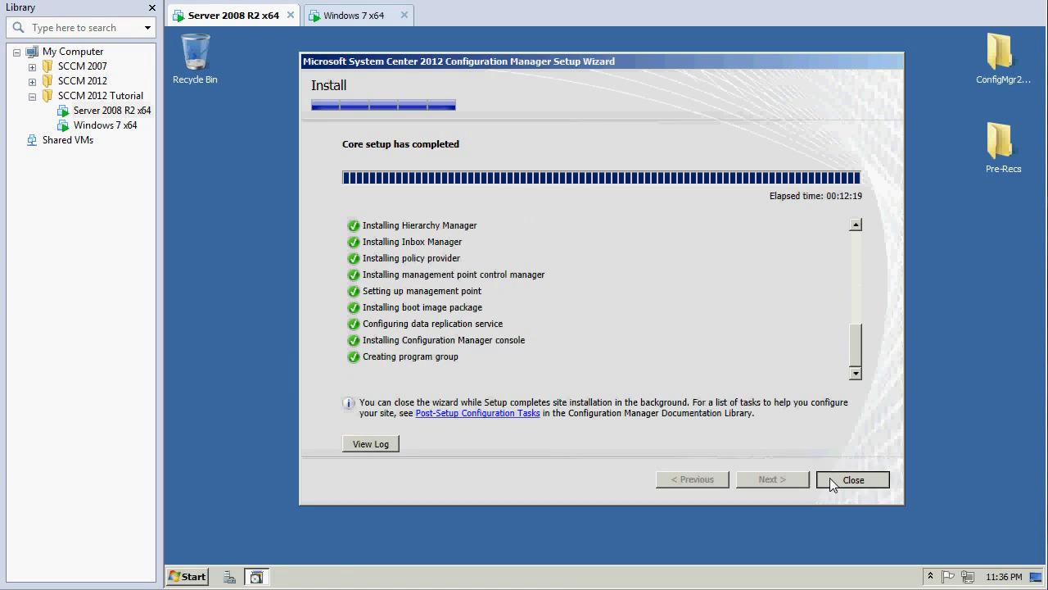
pyautogui.click(852, 479)
pyautogui.click(190, 576)
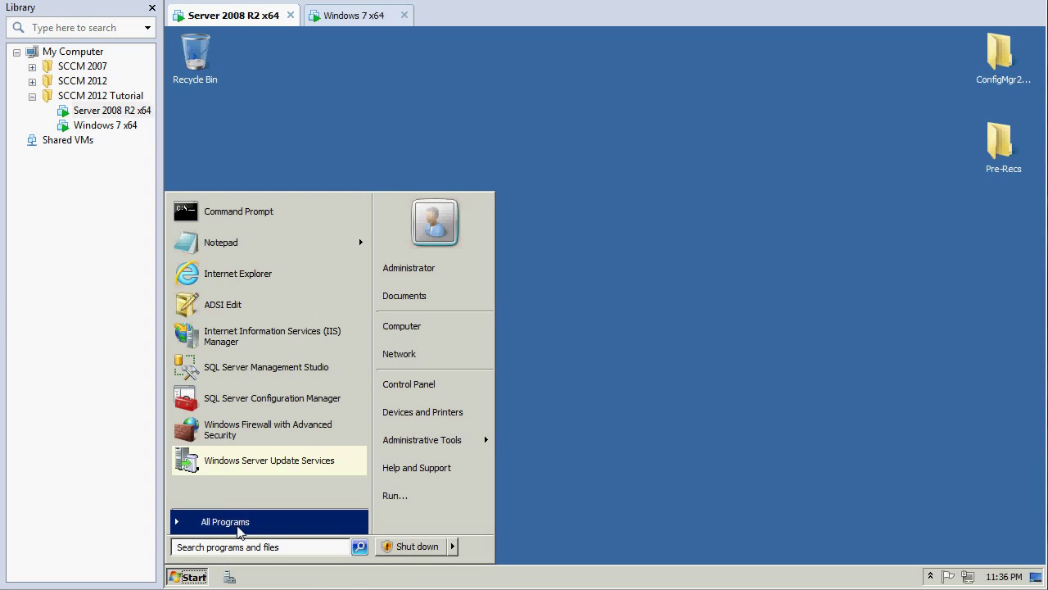
pyautogui.click(239, 524)
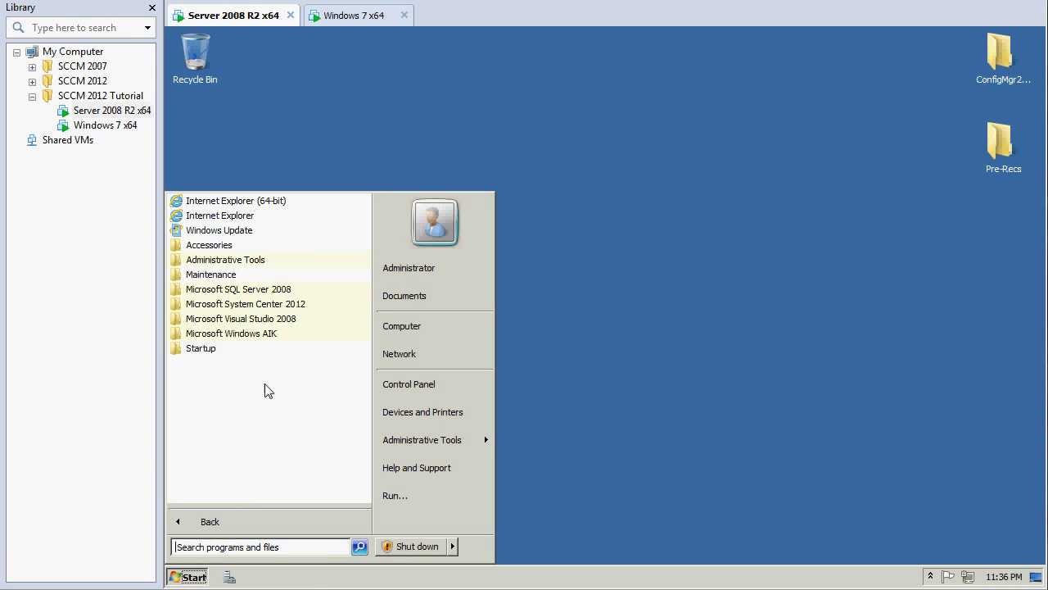
pyautogui.click(247, 305)
pyautogui.rightClick(258, 338)
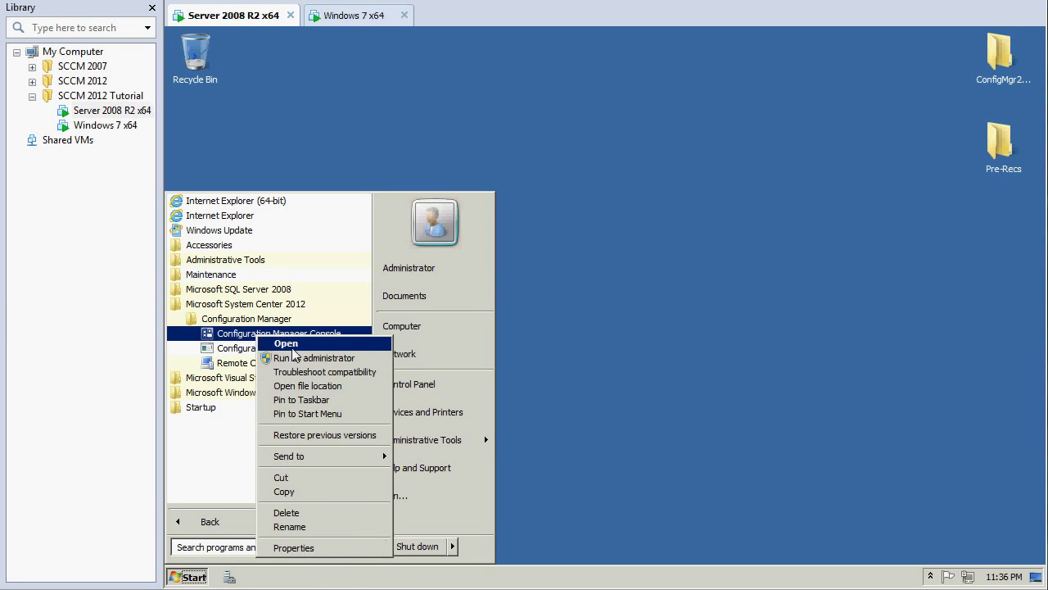
pyautogui.moveTo(340, 459)
pyautogui.click(442, 471)
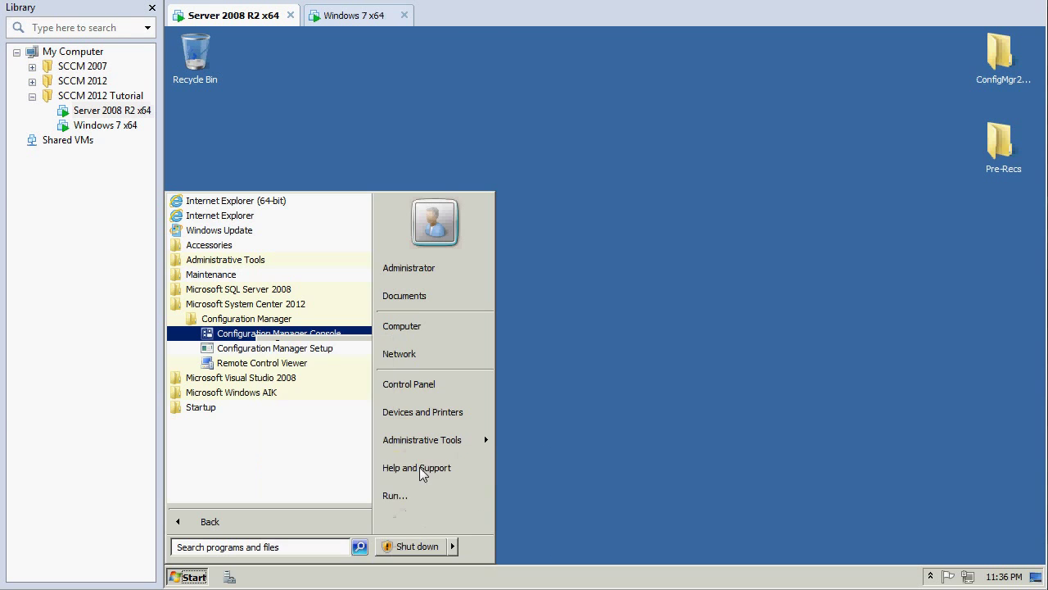
pyautogui.press('Escape')
pyautogui.click(195, 135)
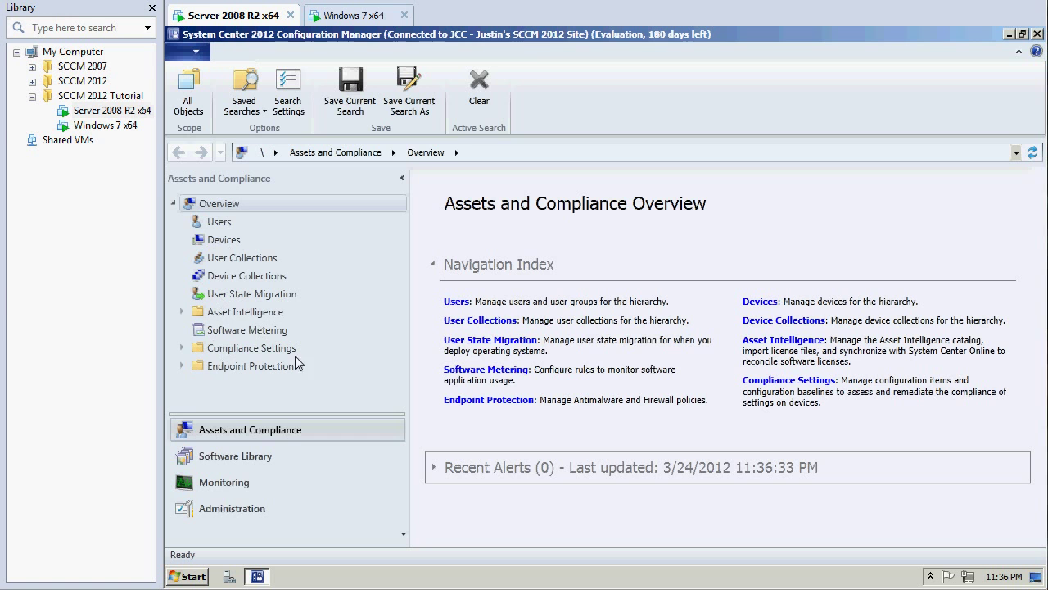
# - Go to Administration > Hierarchy Configuration > Boundaries and start a new boundary
pyautogui.click(227, 509)
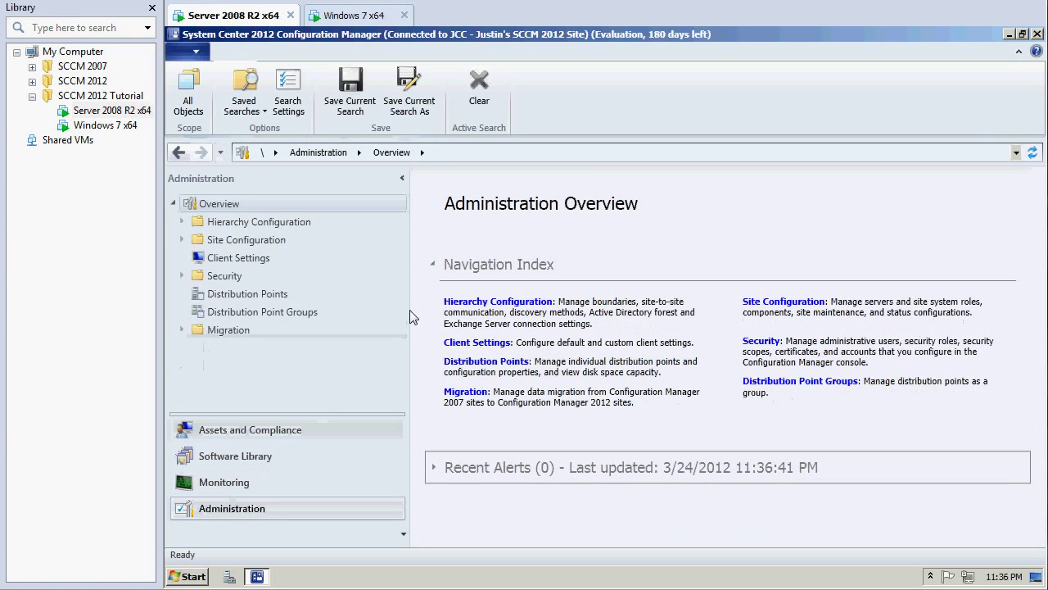
pyautogui.click(183, 223)
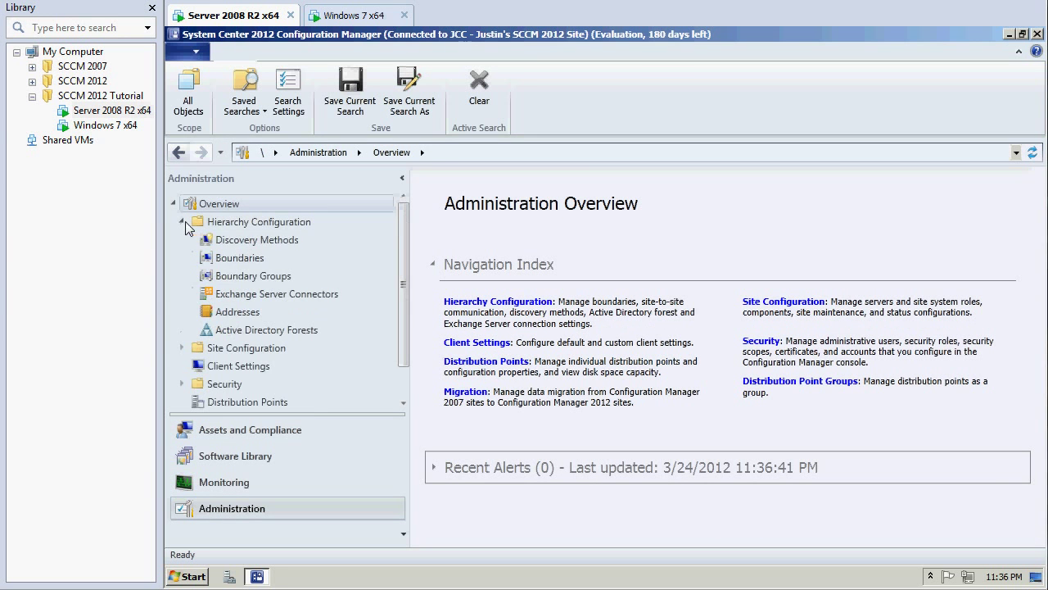
pyautogui.click(233, 260)
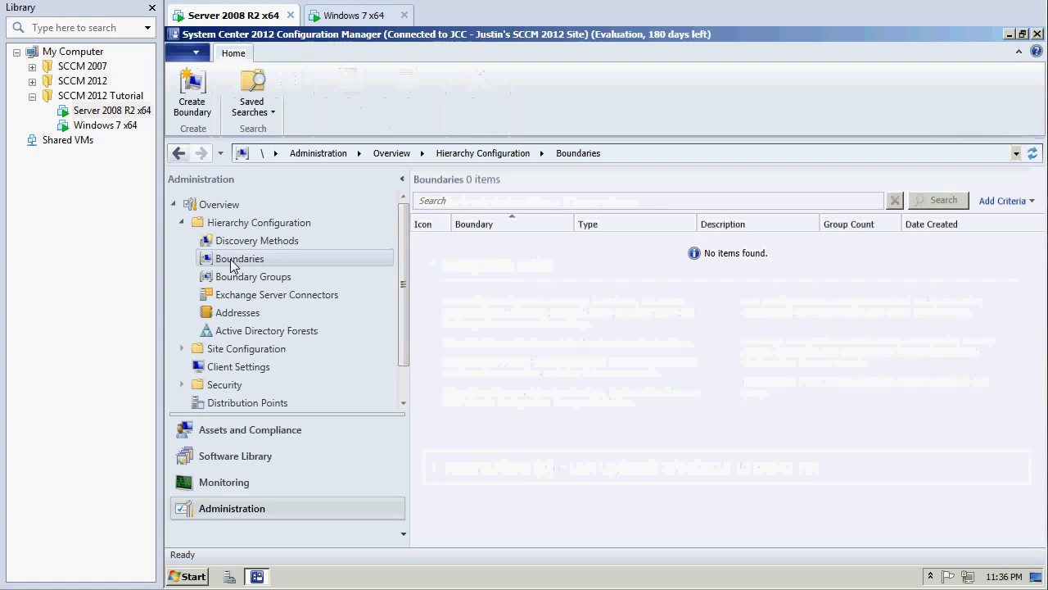
pyautogui.rightClick(232, 261)
pyautogui.click(257, 271)
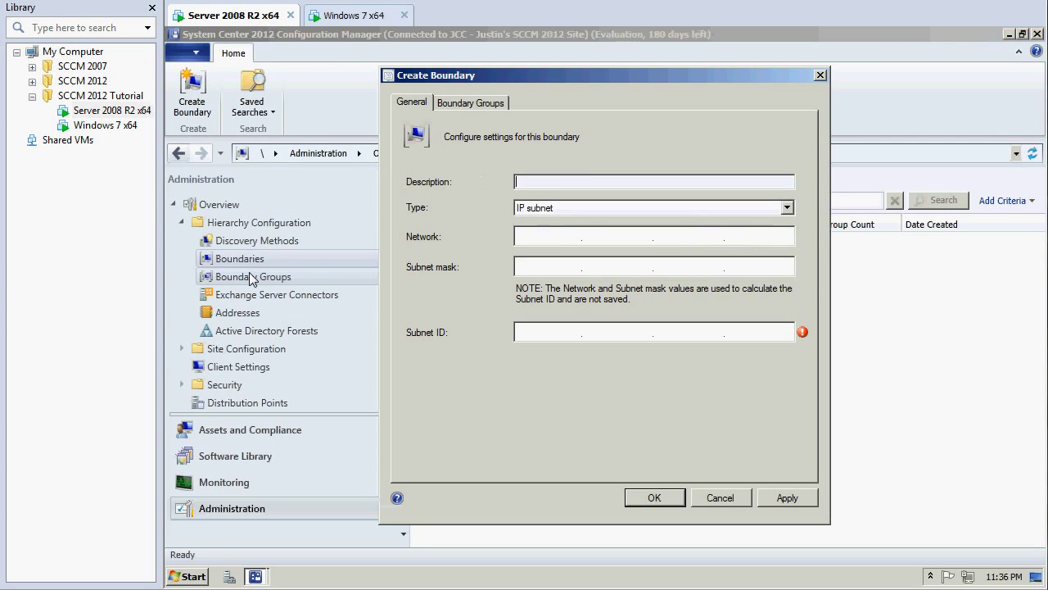
# - Make it an Active Directory site boundary for Default-First-Site-Name, described 'AD Site'
pyautogui.click(583, 208)
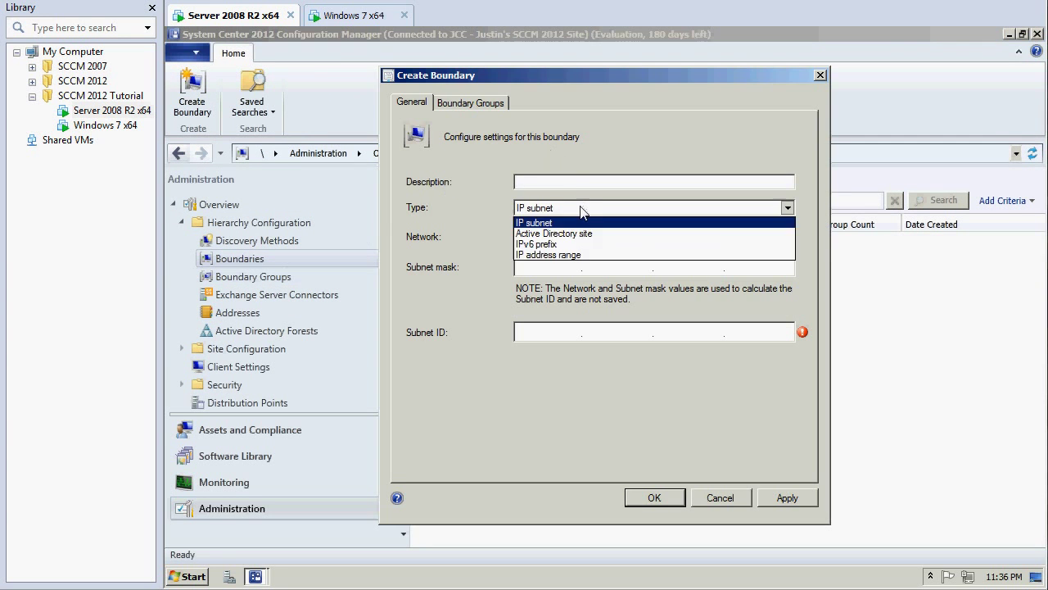
pyautogui.click(557, 233)
pyautogui.click(558, 183)
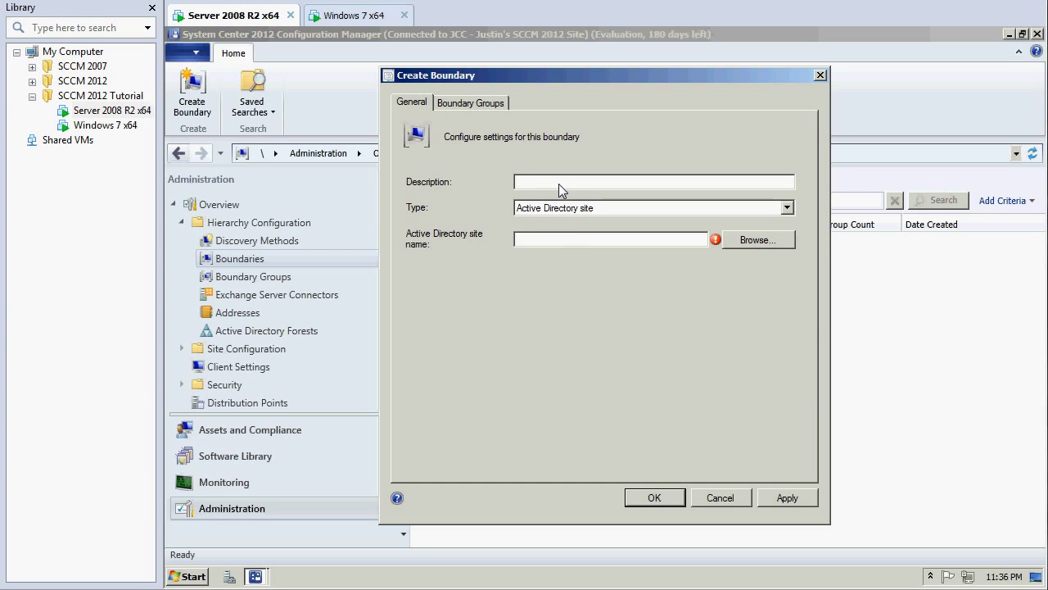
pyautogui.write('AD Site')
pyautogui.click(775, 237)
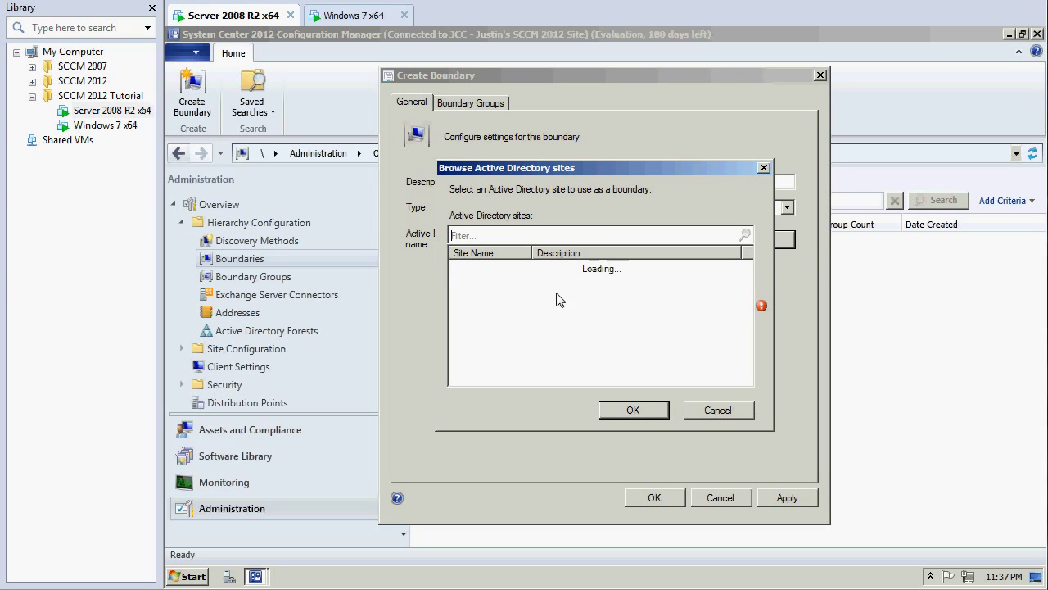
pyautogui.doubleClick(499, 270)
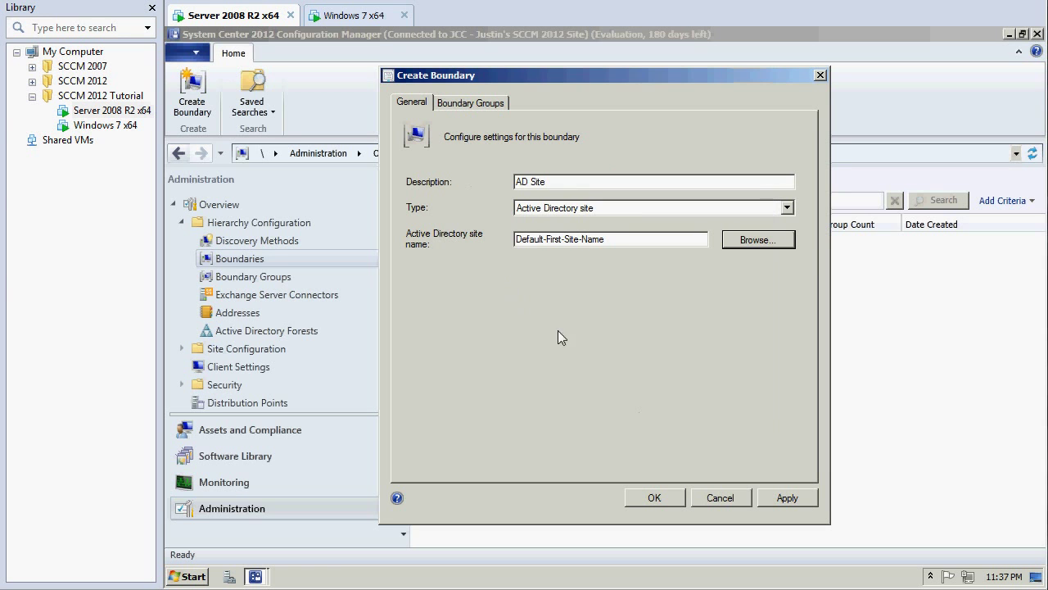
pyautogui.click(655, 499)
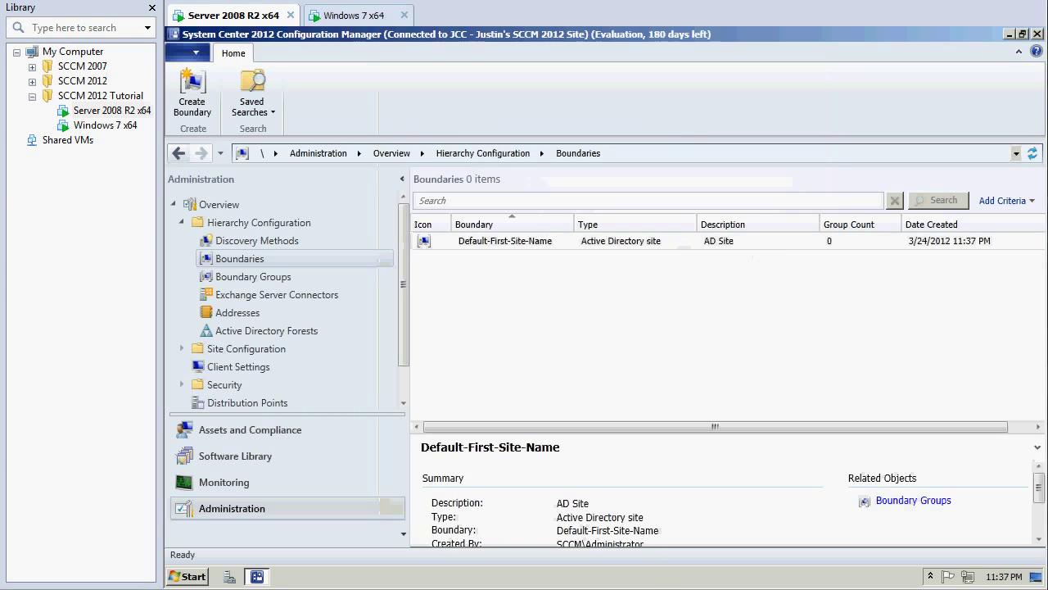
pyautogui.click(245, 278)
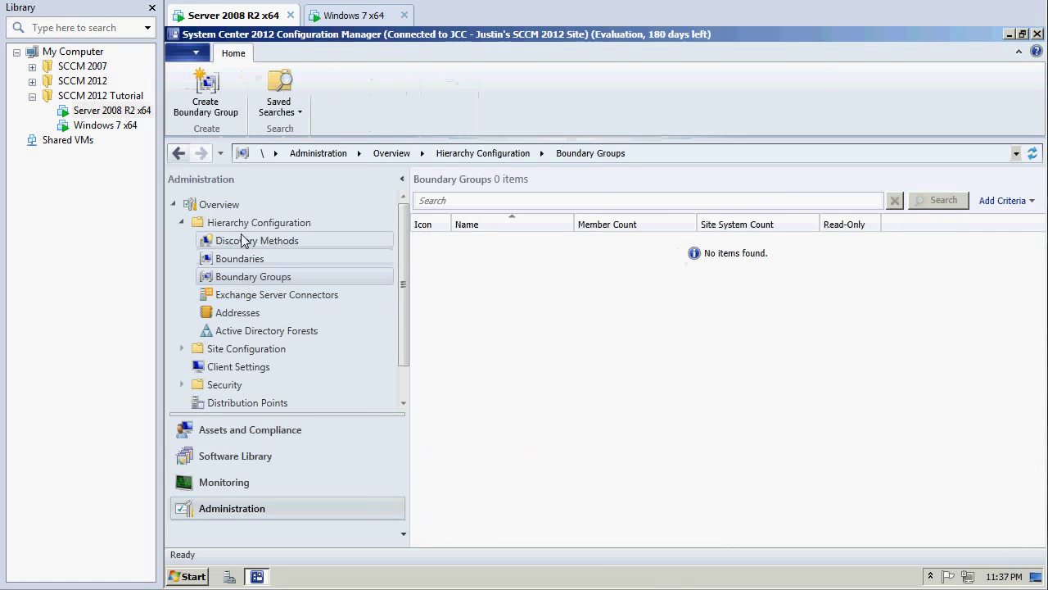
# - Enable Active Directory System Discovery and add the domain's Computers container to search
pyautogui.click(244, 242)
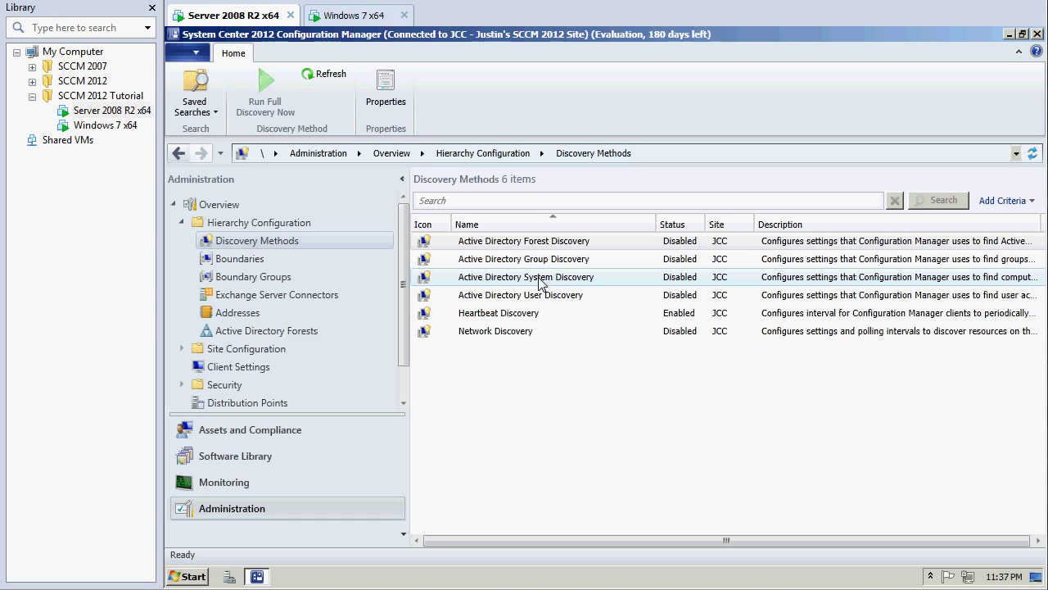
pyautogui.rightClick(544, 282)
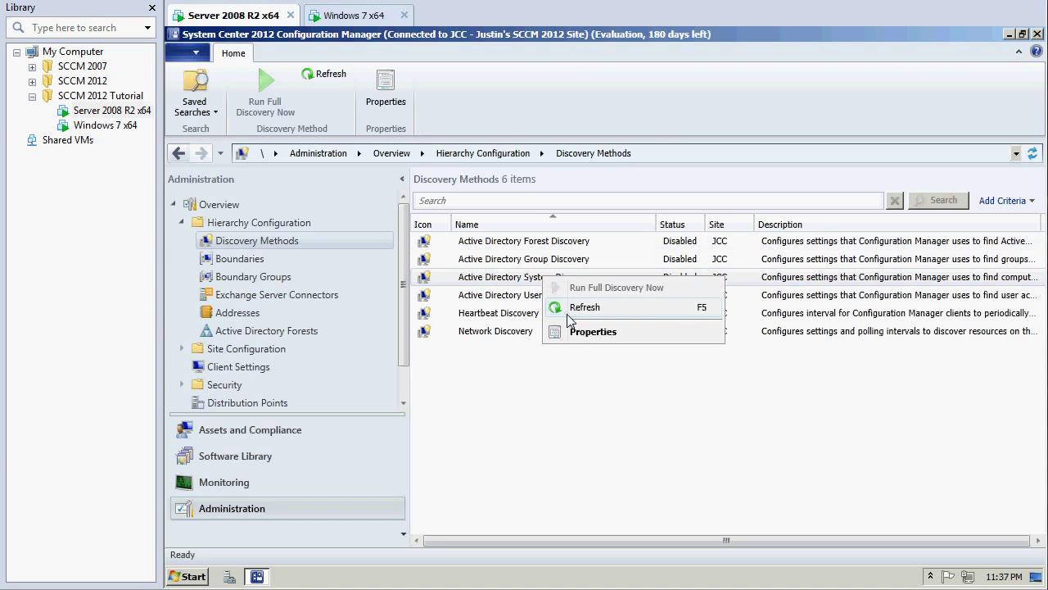
pyautogui.click(584, 332)
pyautogui.click(463, 199)
pyautogui.click(737, 231)
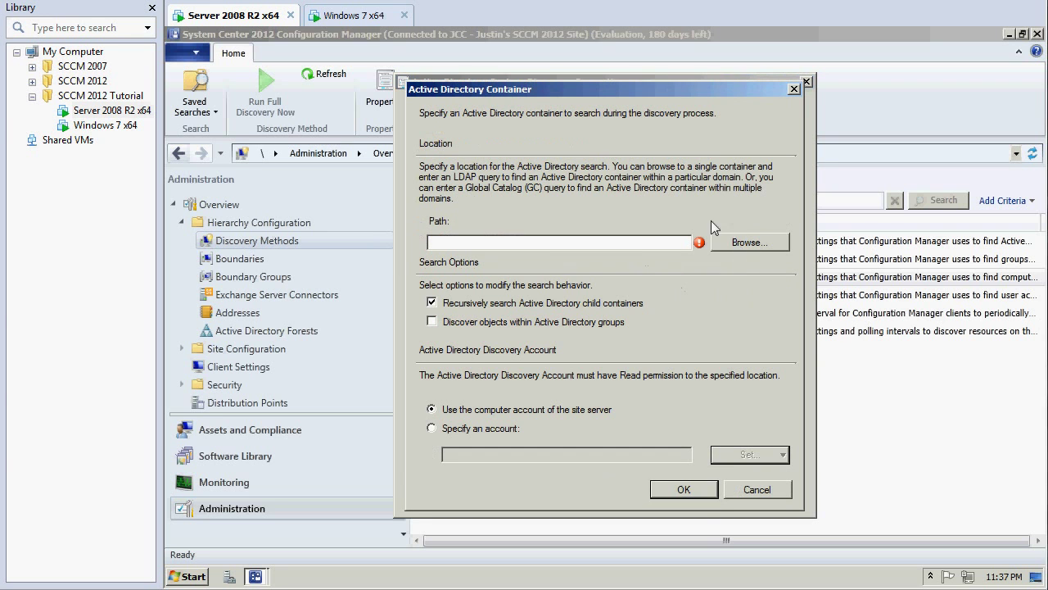
pyautogui.click(741, 242)
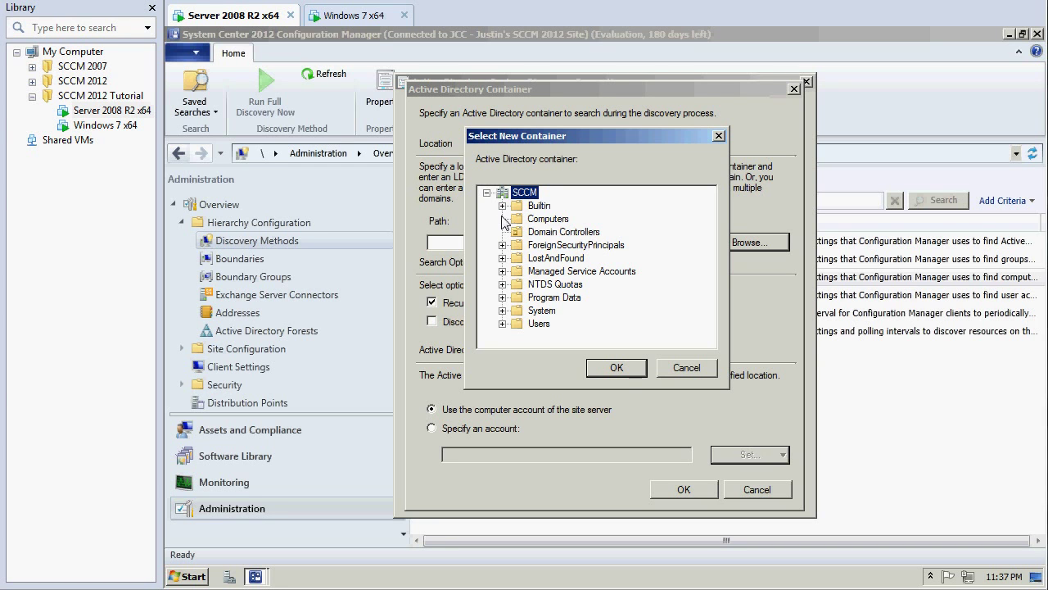
pyautogui.click(549, 219)
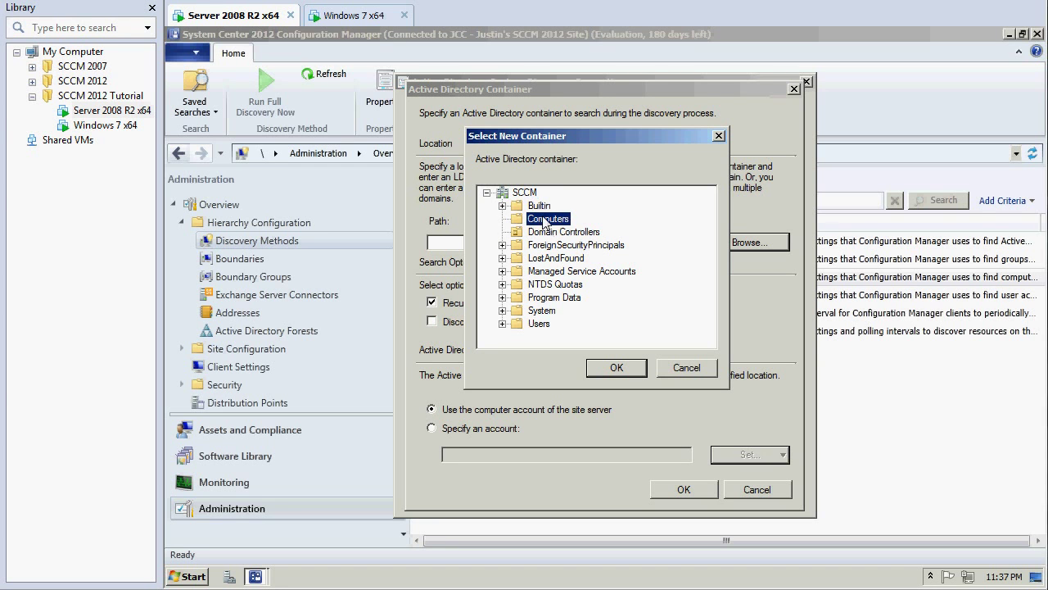
pyautogui.click(616, 367)
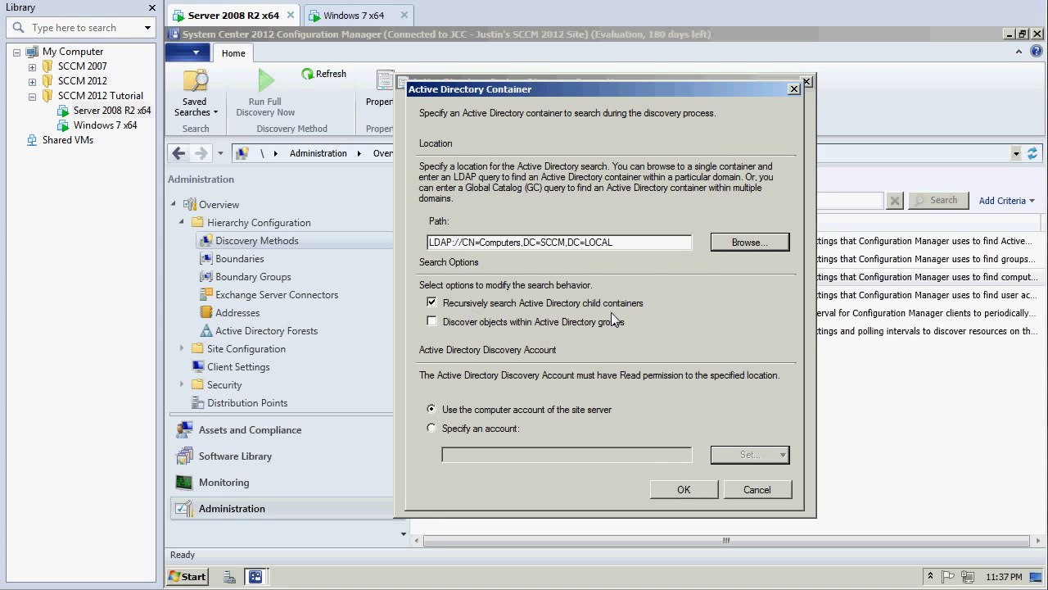
pyautogui.click(678, 490)
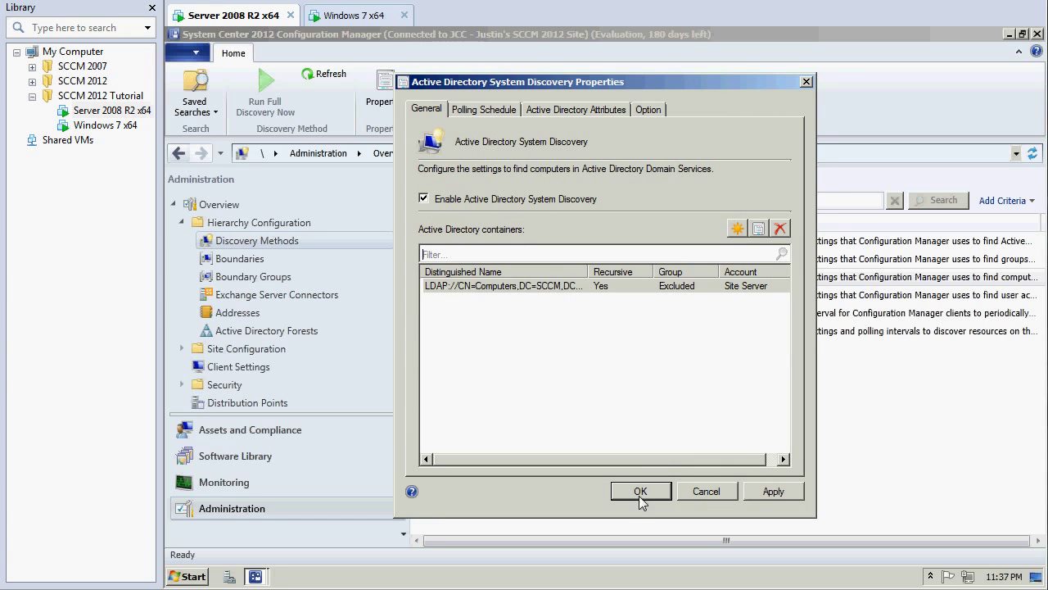
# - Set full discovery polling to every 1 day and run full discovery soon
pyautogui.click(490, 109)
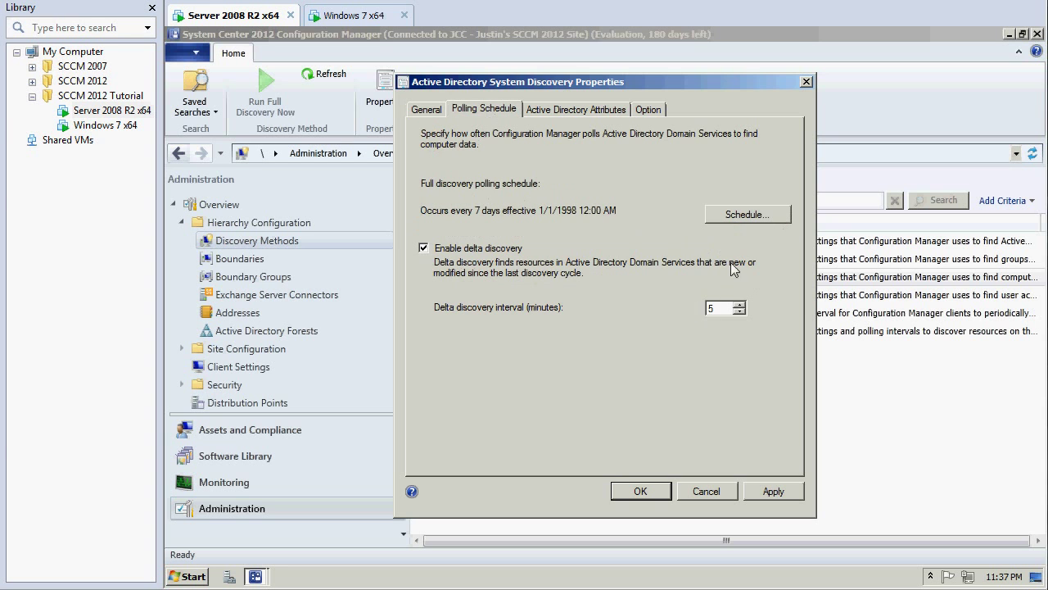
pyautogui.click(734, 215)
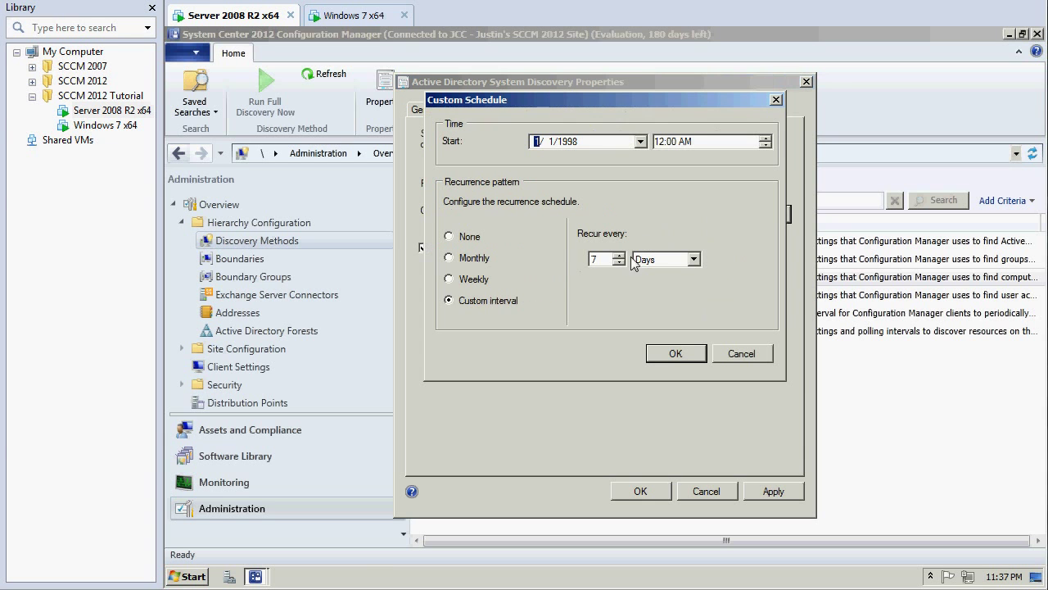
pyautogui.doubleClick(595, 259)
pyautogui.click(672, 354)
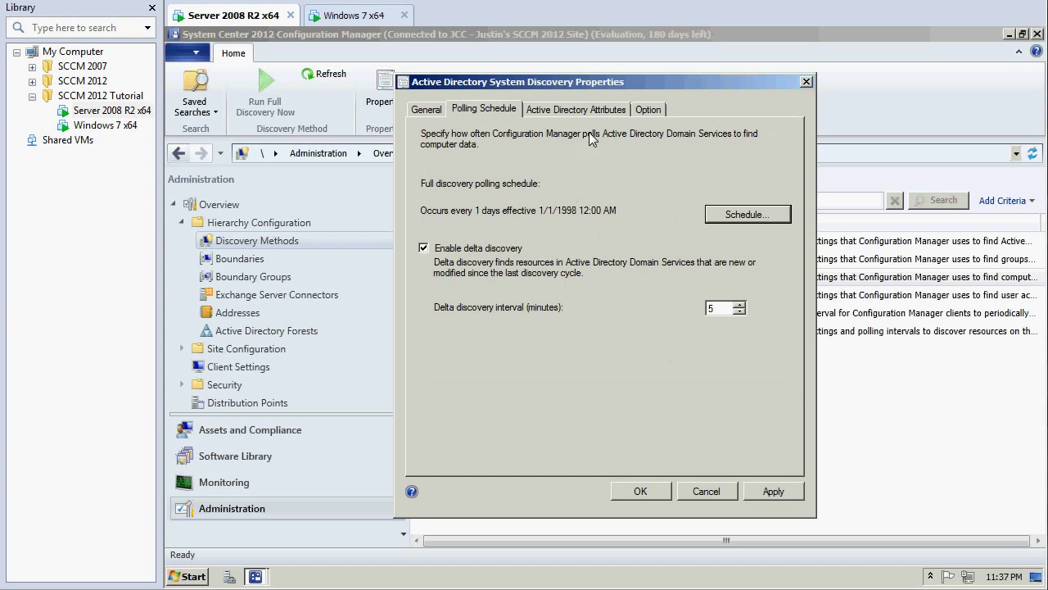
pyautogui.click(641, 490)
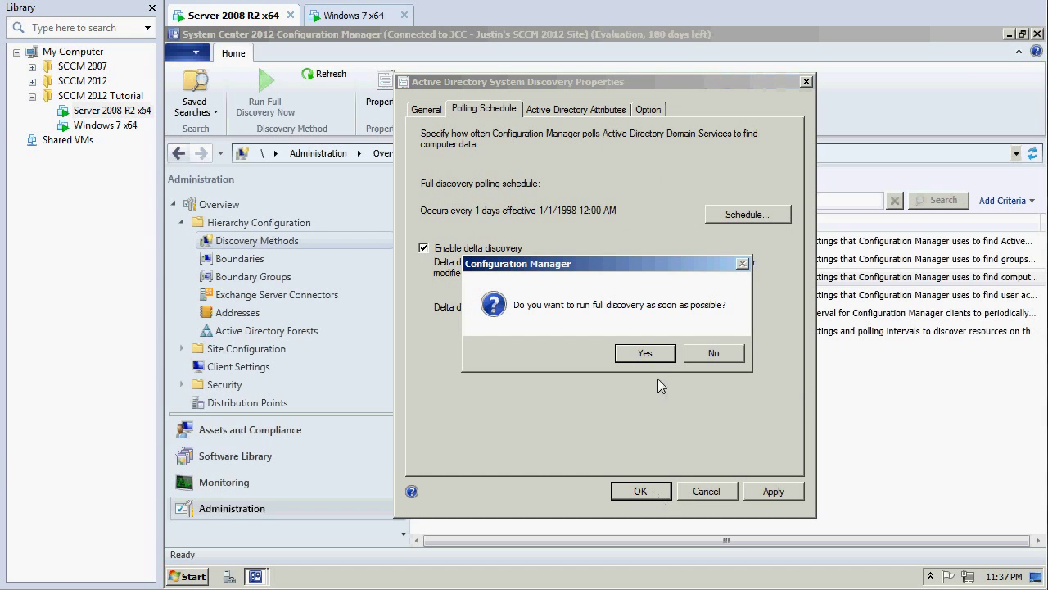
pyautogui.click(646, 353)
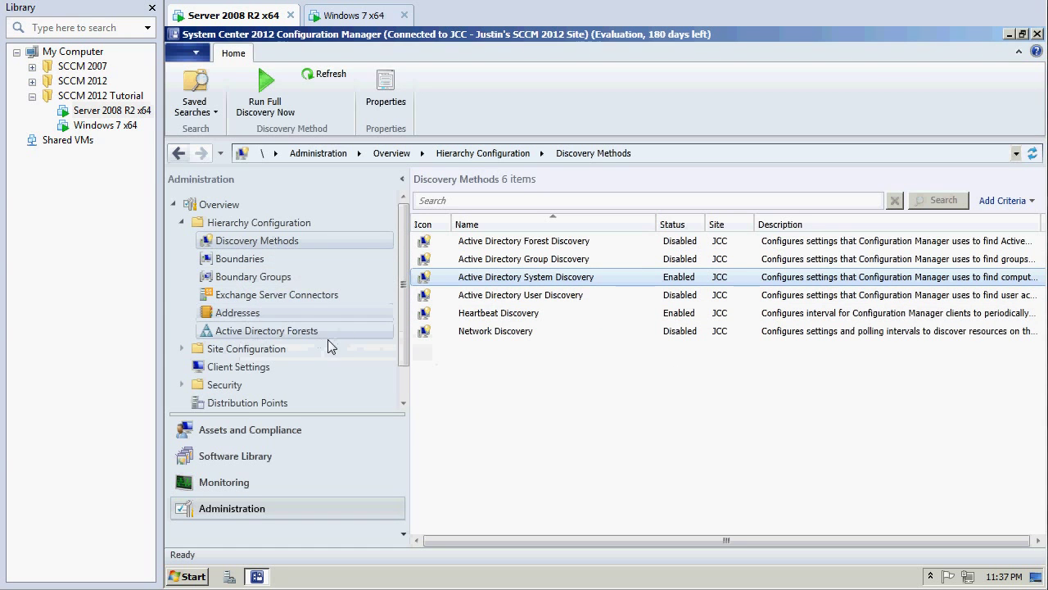
# - Open Servers and Site System Roles and launch Add Site System Roles for \\Server.SCCM.LOCAL
pyautogui.scroll(-1, 328, 339)
pyautogui.click(181, 309)
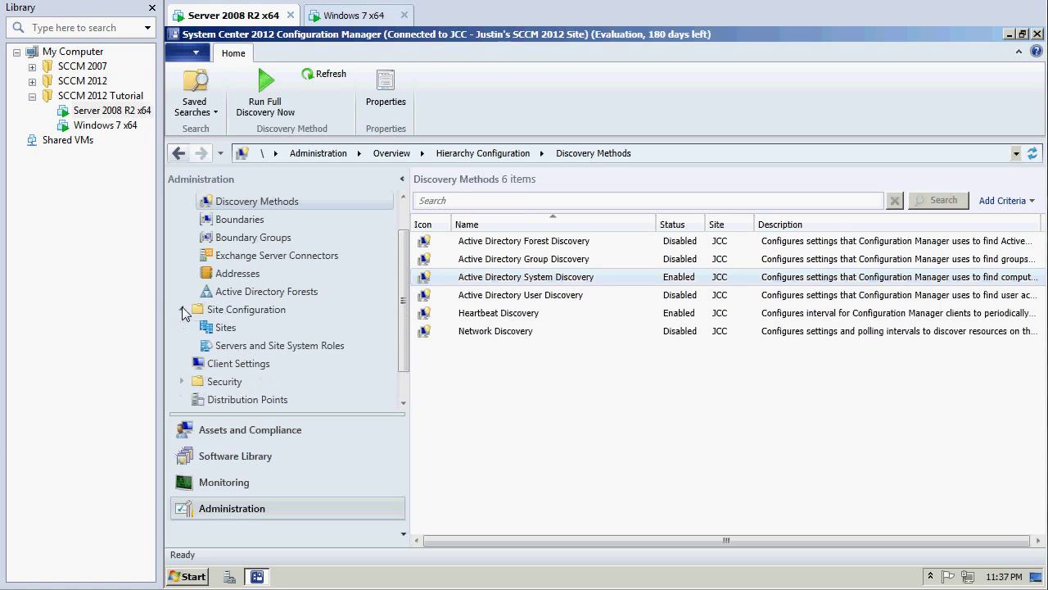
pyautogui.click(220, 329)
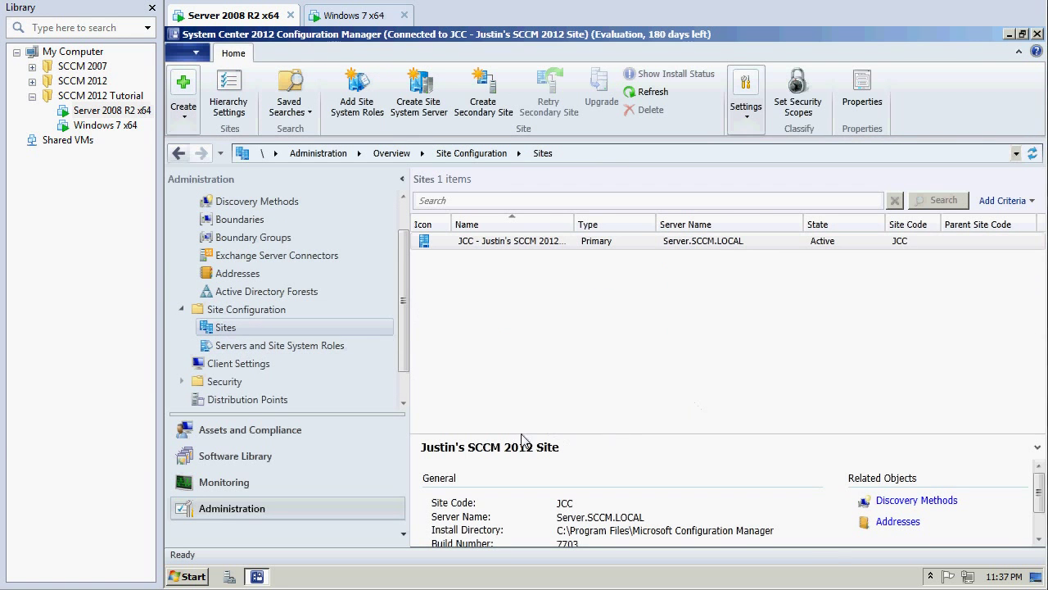
pyautogui.moveTo(526, 434); pyautogui.dragTo(328, 351)
pyautogui.click(327, 347)
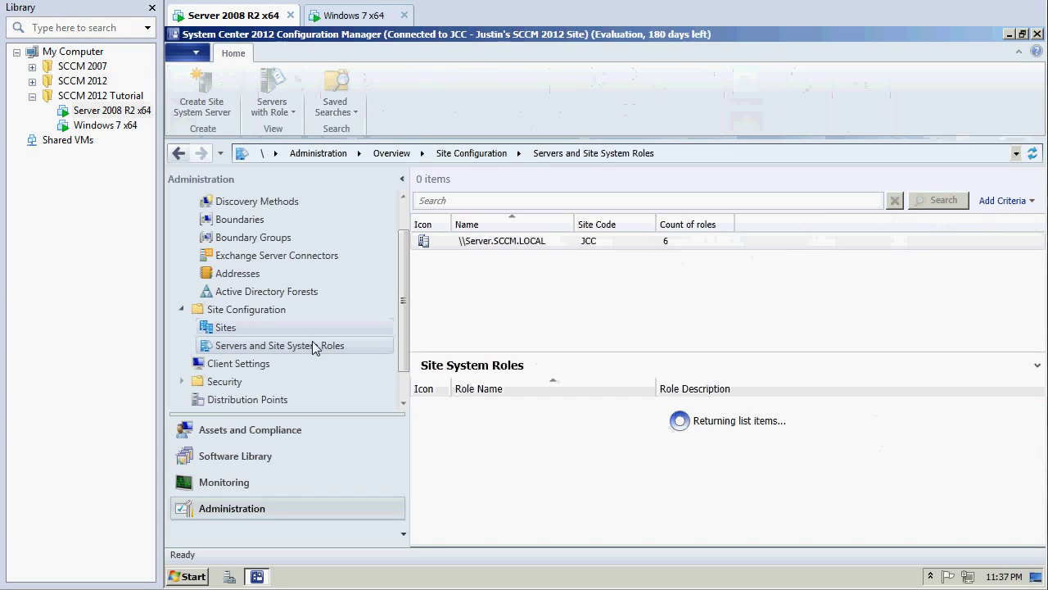
pyautogui.click(485, 243)
pyautogui.rightClick(484, 242)
pyautogui.click(534, 250)
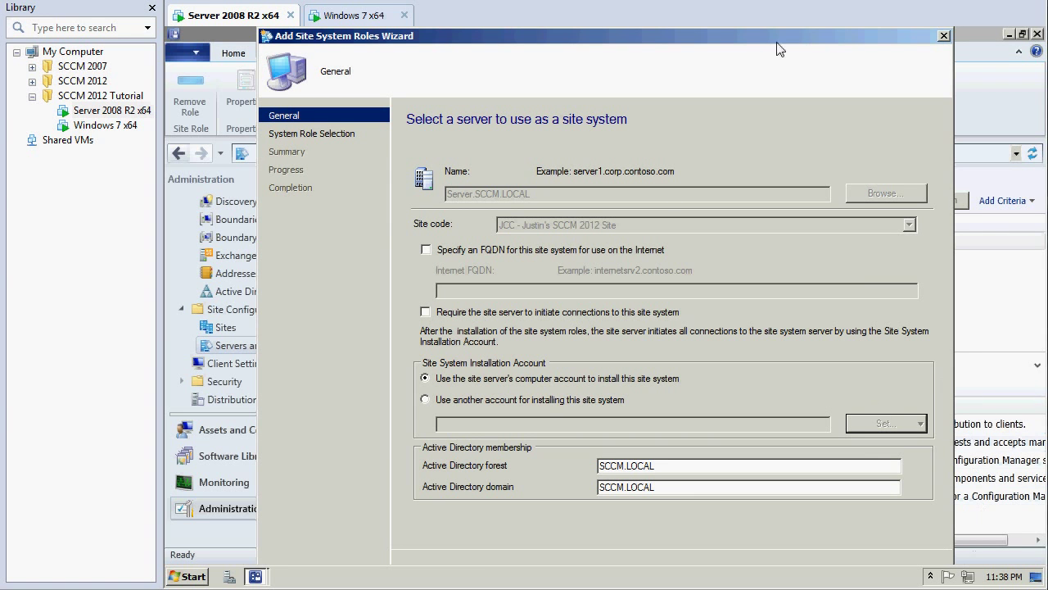
# - Choose the Software update point role and make this server the active update point
pyautogui.moveTo(739, 50); pyautogui.dragTo(644, 49)
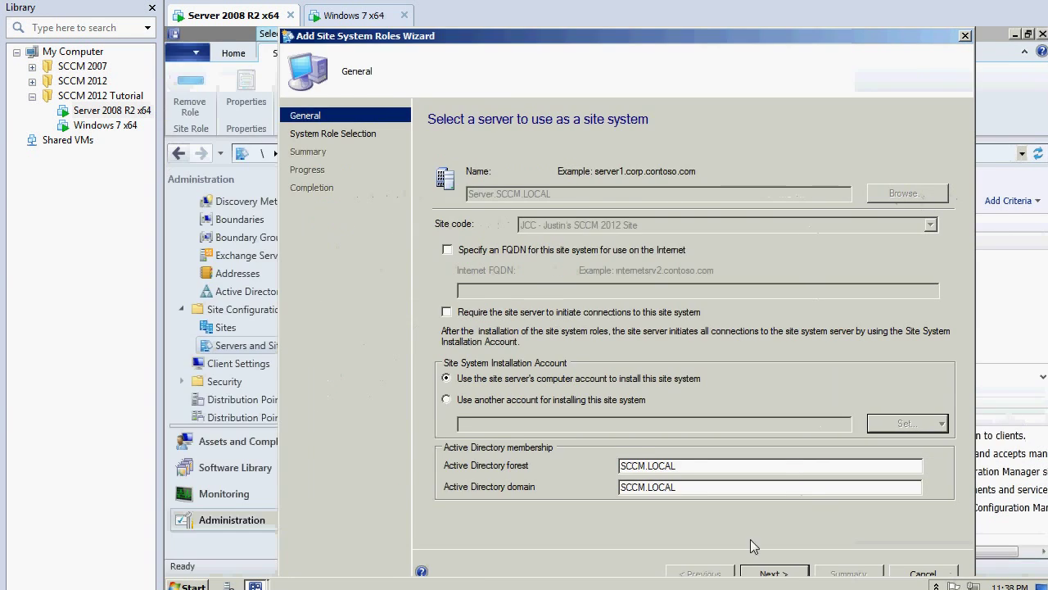
pyautogui.click(770, 573)
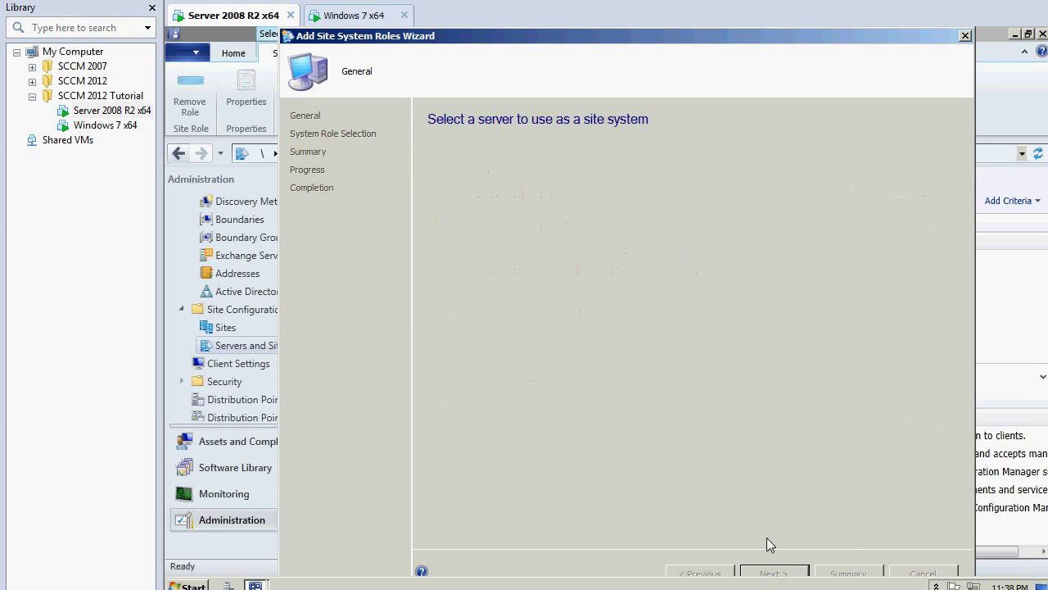
pyautogui.moveTo(603, 44); pyautogui.dragTo(606, 45)
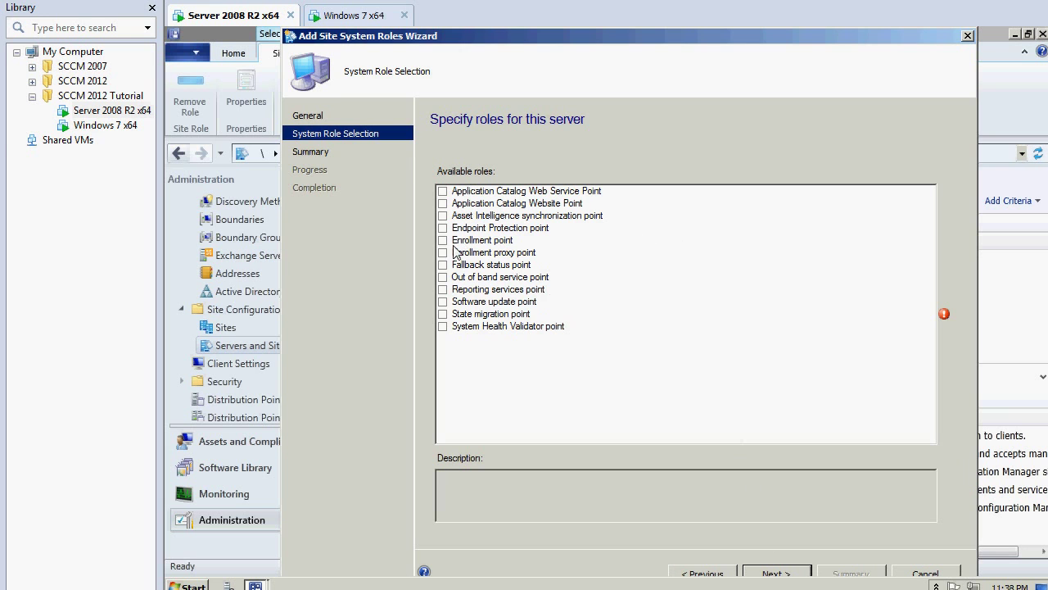
pyautogui.click(443, 303)
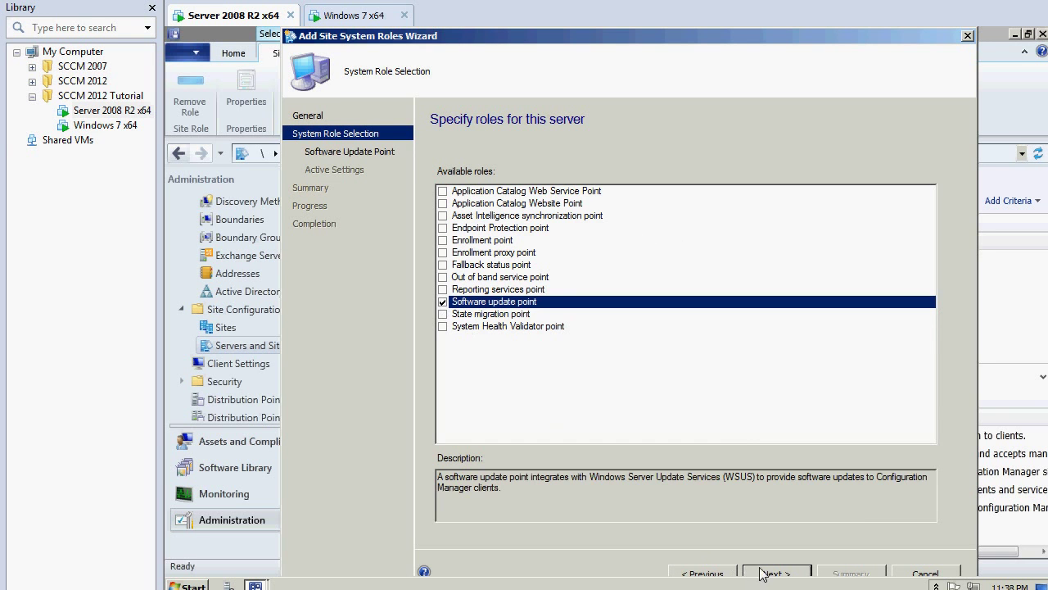
pyautogui.click(768, 573)
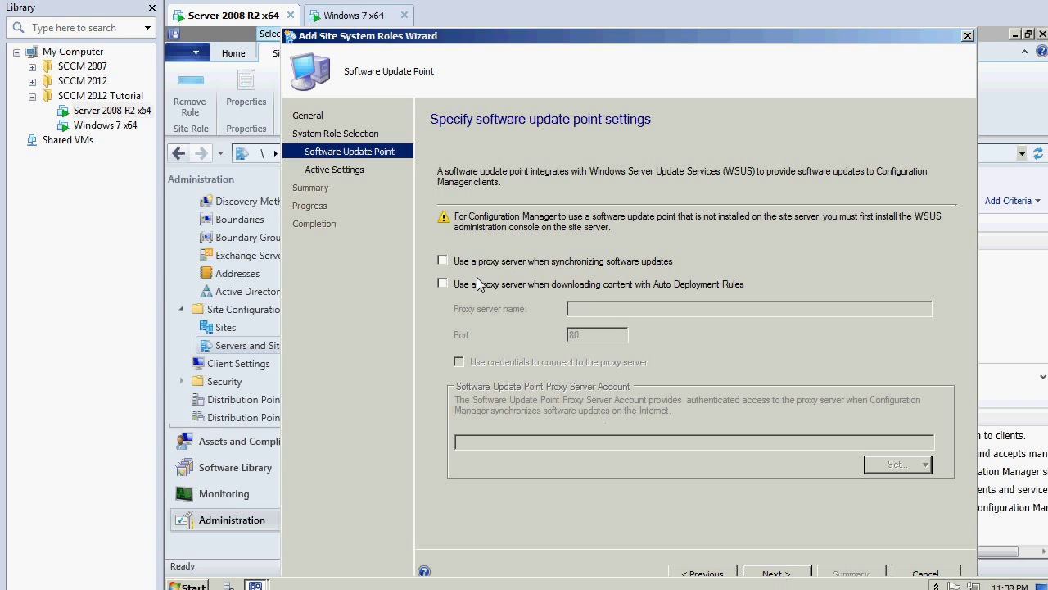
pyautogui.click(770, 573)
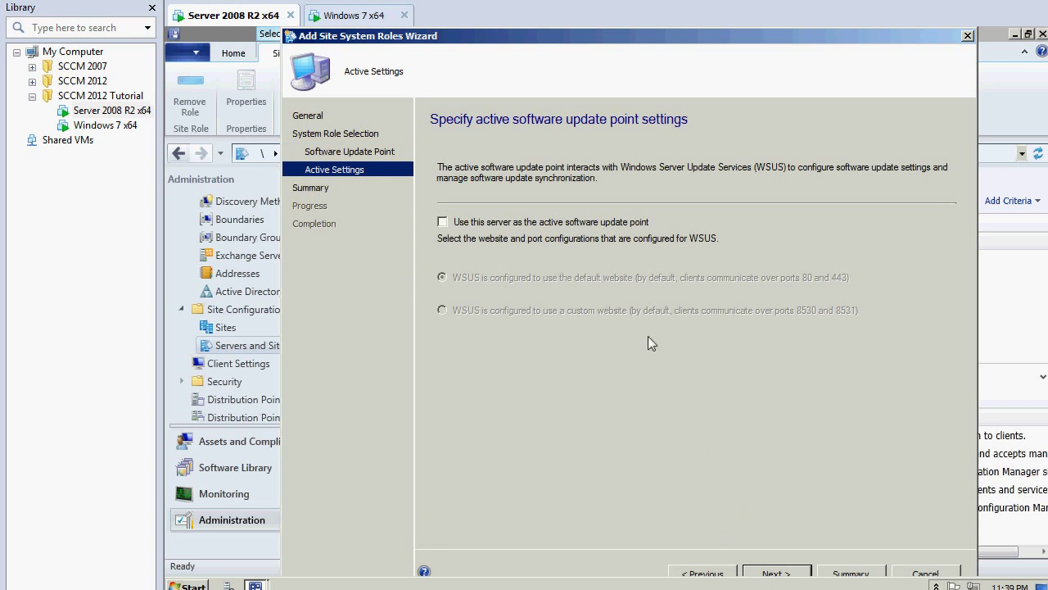
pyautogui.click(537, 228)
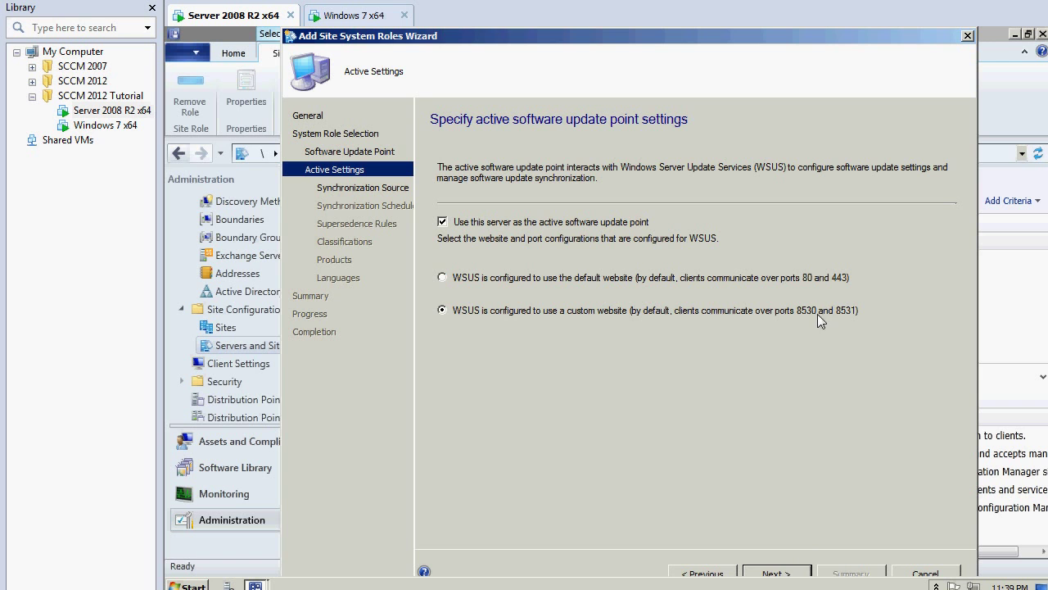
# - Enable scheduled synchronization and add Critical Updates to the synchronized classifications
pyautogui.click(774, 573)
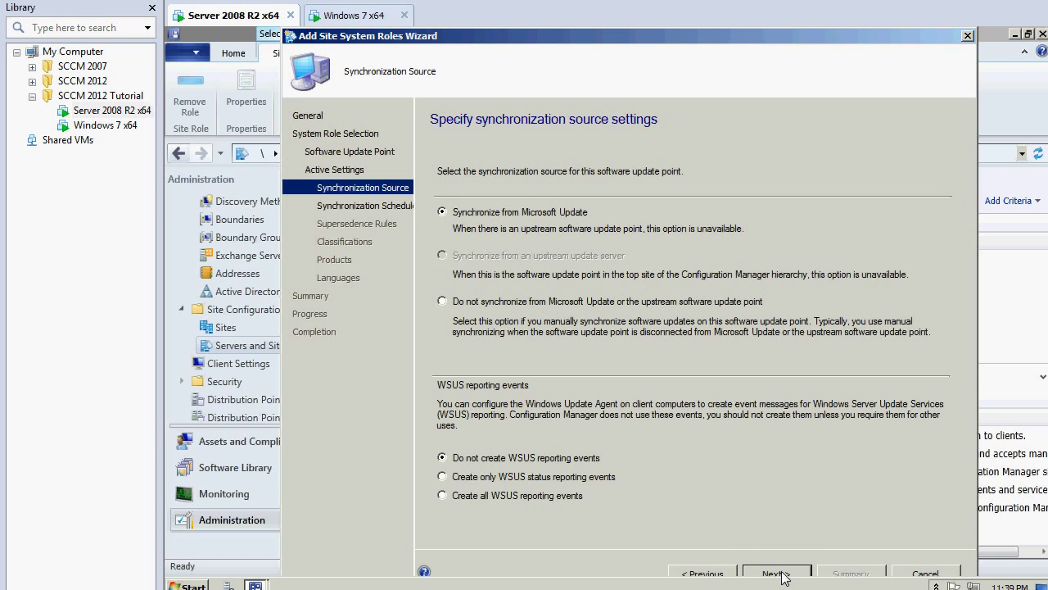
pyautogui.click(782, 576)
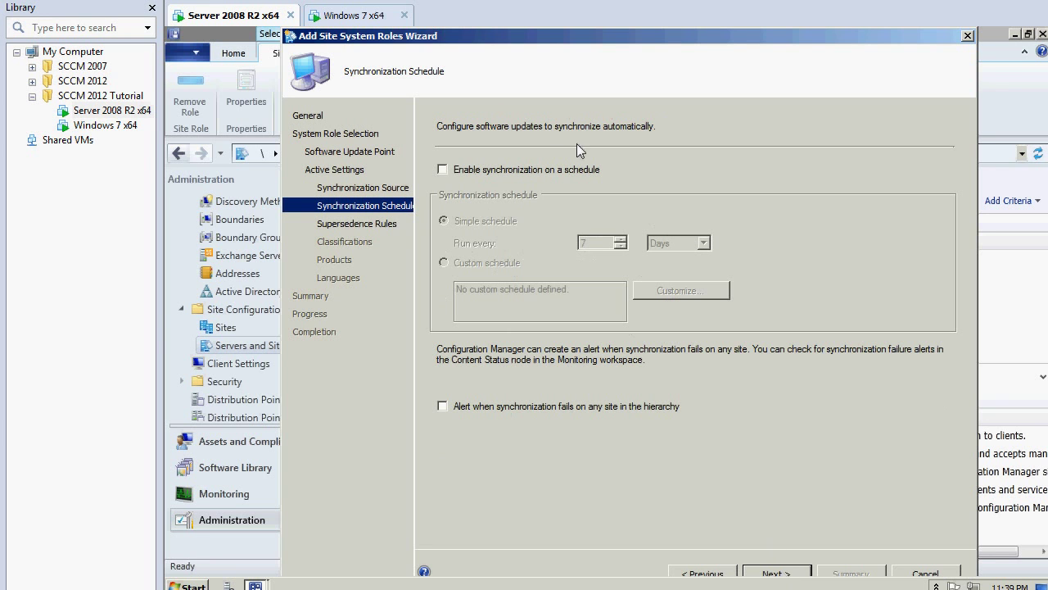
pyautogui.click(548, 167)
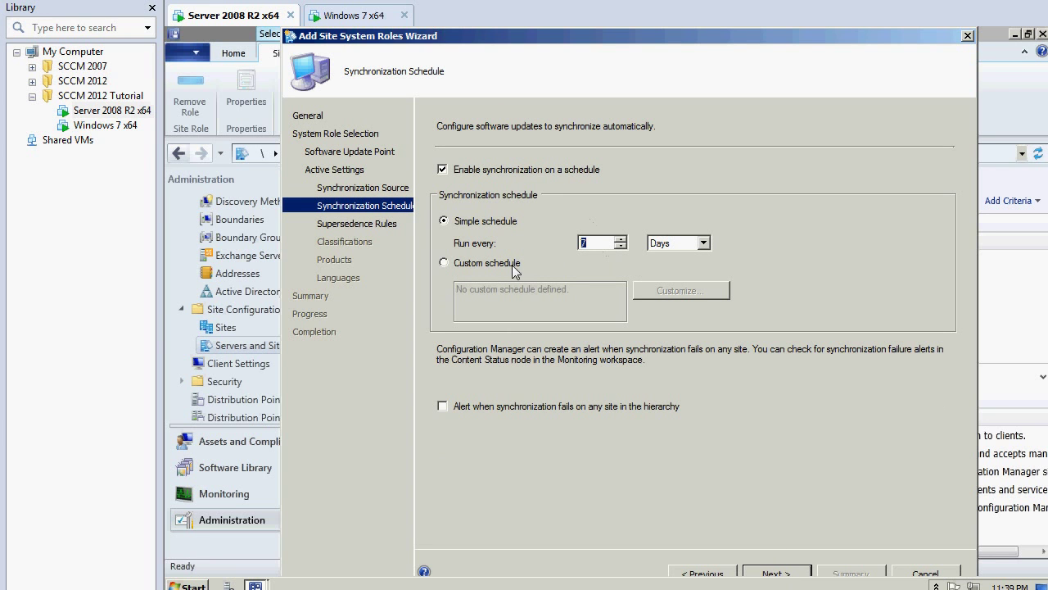
pyautogui.click(773, 576)
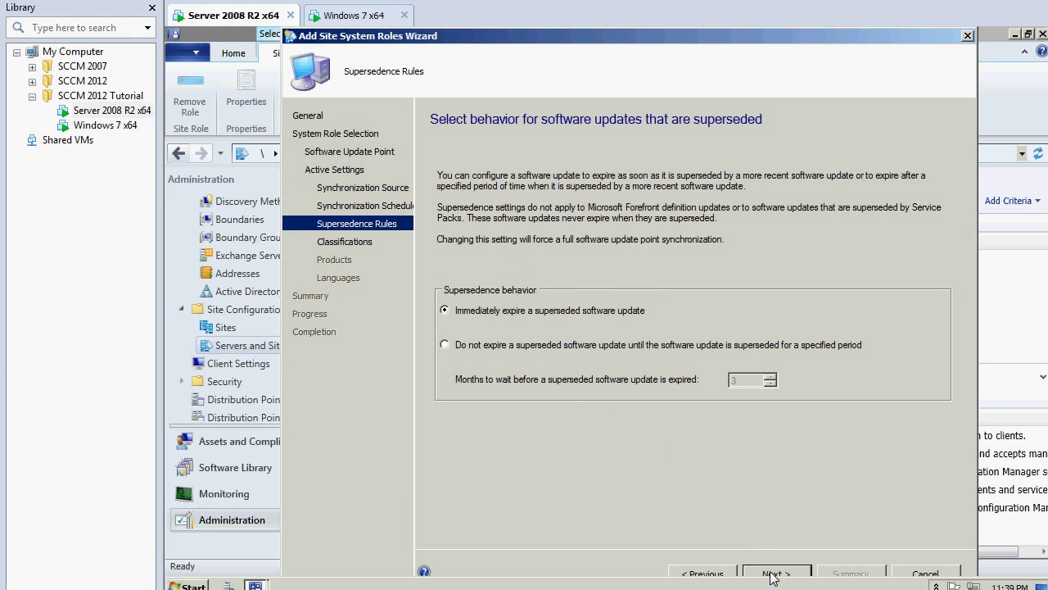
pyautogui.click(772, 576)
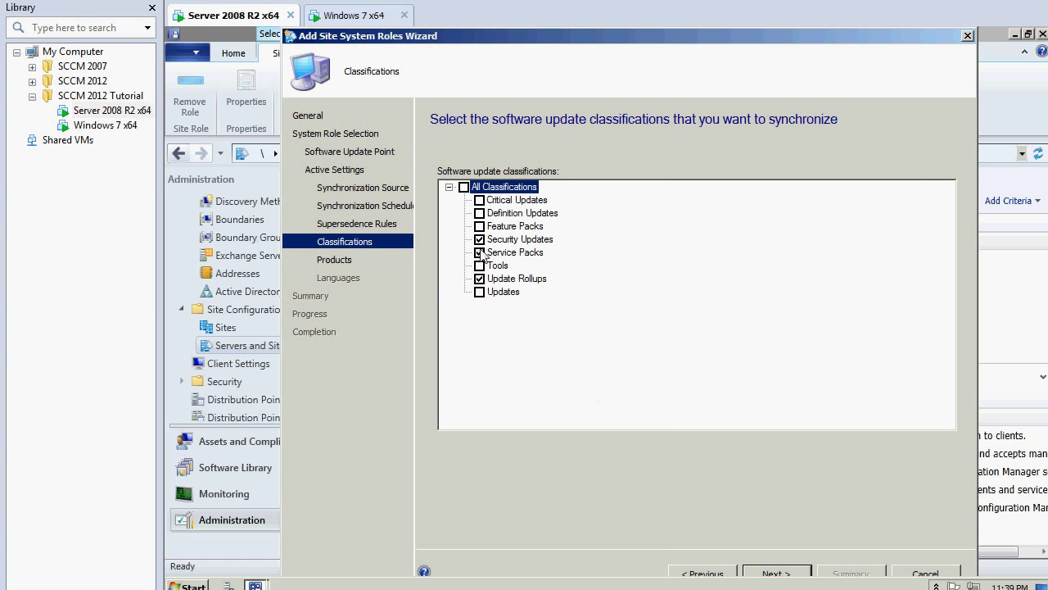
pyautogui.click(480, 200)
pyautogui.click(776, 573)
# - Expand All Products > Microsoft and clear every product selection
pyautogui.click(448, 188)
pyautogui.click(464, 200)
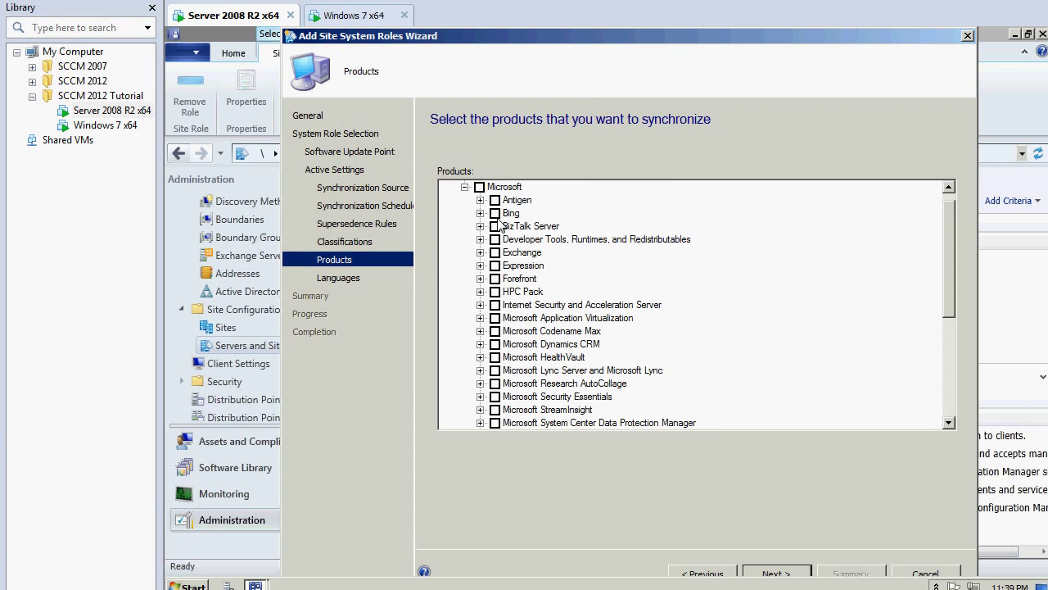
pyautogui.scroll(-5, 498, 221)
pyautogui.scroll(6, 516, 257)
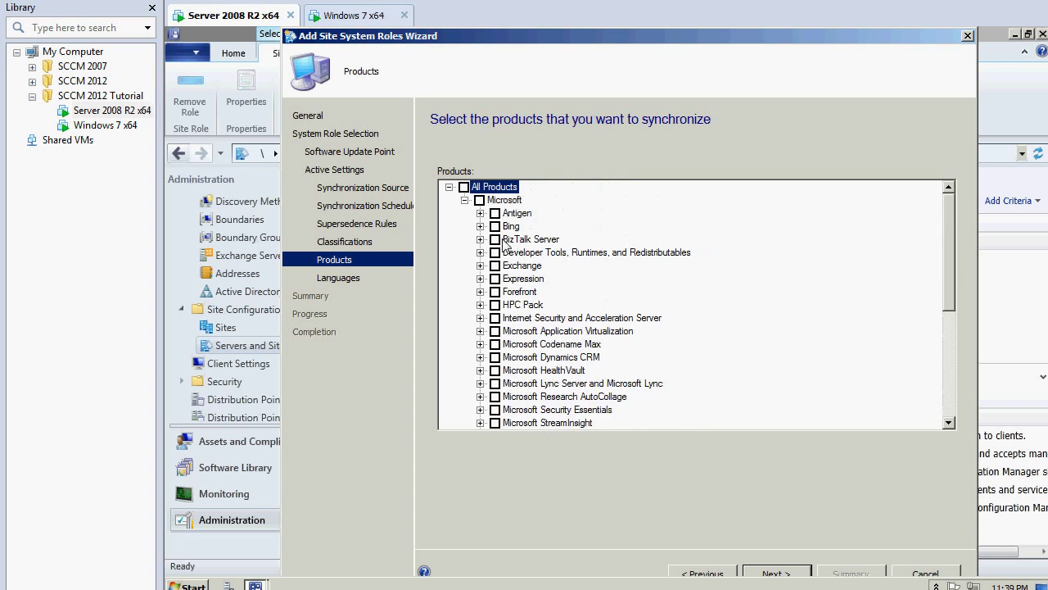
pyautogui.click(465, 187)
pyautogui.click(464, 187)
# - Expand the Windows product group to tick Windows 7 and Windows Server 2008 R2
pyautogui.scroll(-5, 583, 294)
pyautogui.scroll(-1, 593, 300)
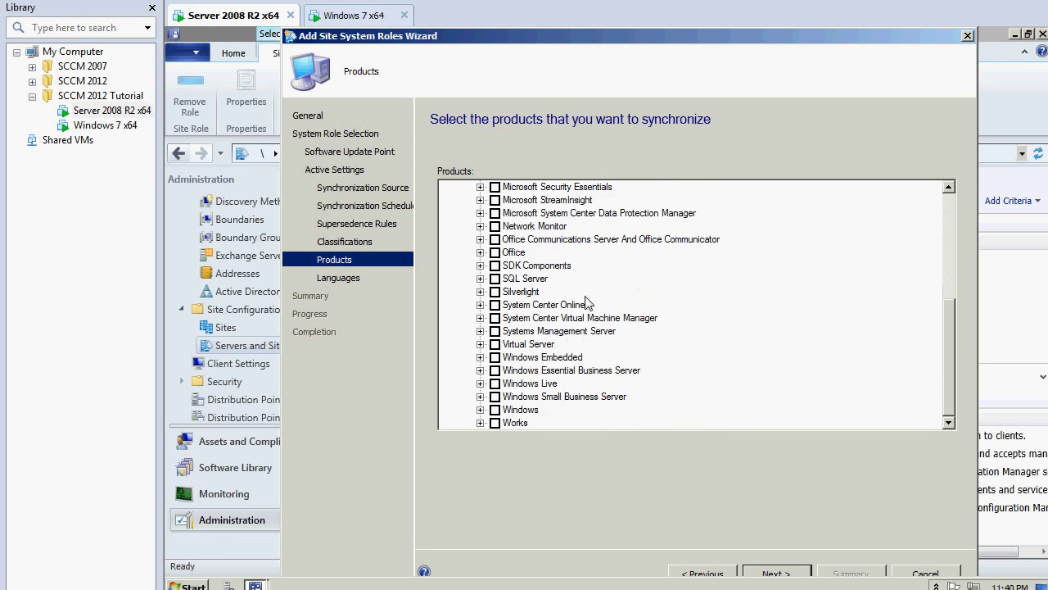
pyautogui.scroll(2, 503, 384)
pyautogui.scroll(-2, 503, 383)
pyautogui.click(481, 409)
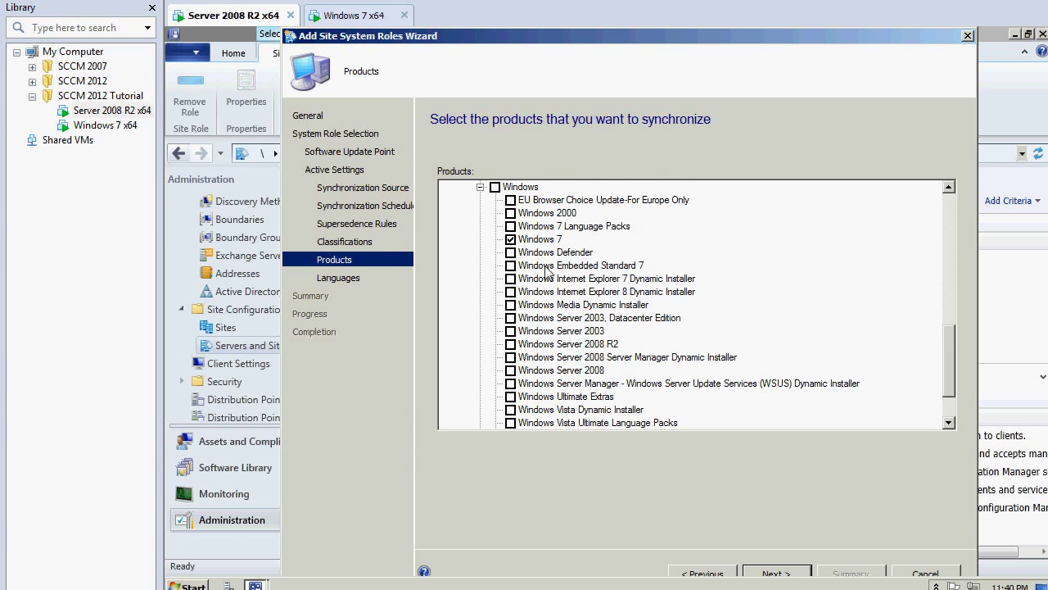
pyautogui.scroll(-2, 521, 250)
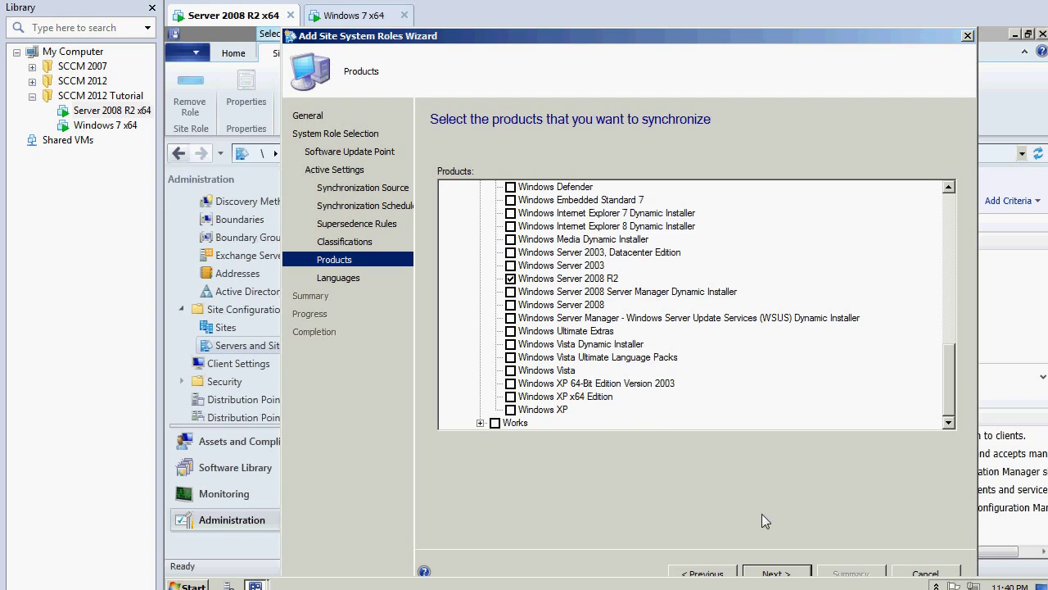
# - On Languages, untick Chinese, German, French, Japanese and Russian so only English remains
pyautogui.click(776, 573)
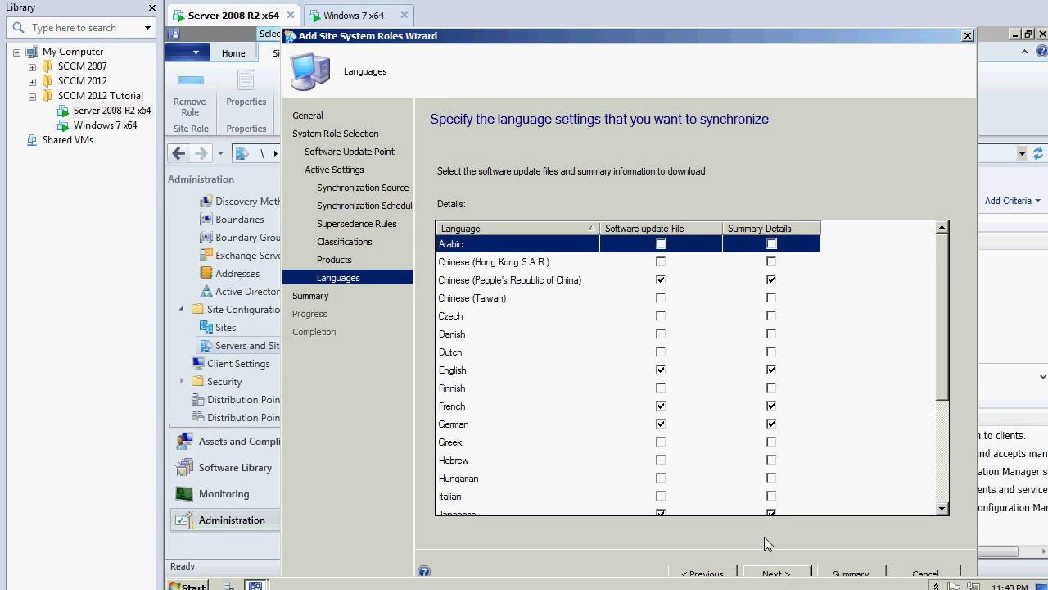
pyautogui.click(678, 285)
pyautogui.click(771, 280)
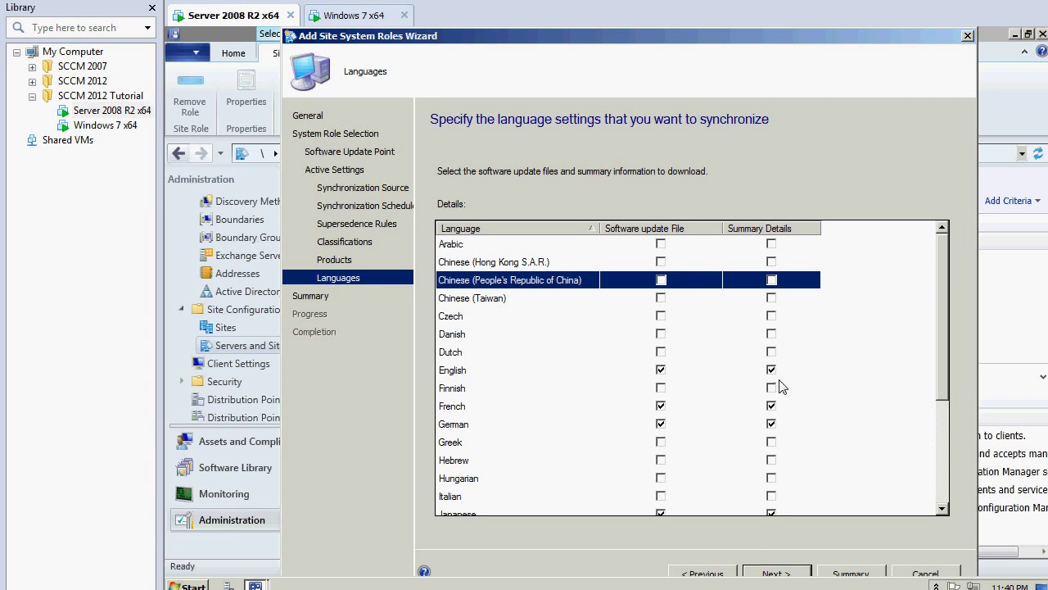
pyautogui.click(771, 425)
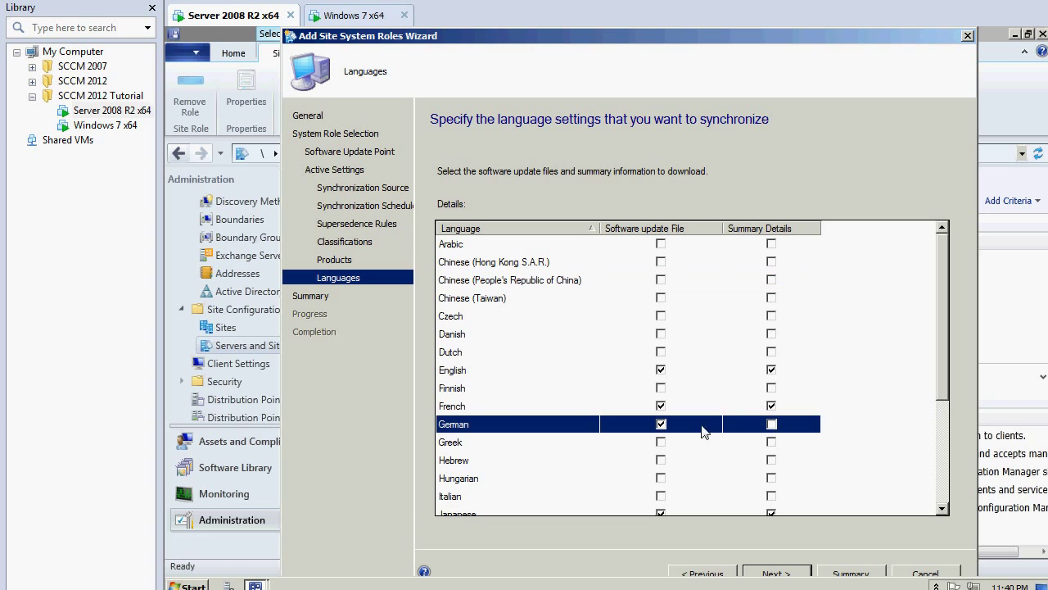
pyautogui.click(661, 405)
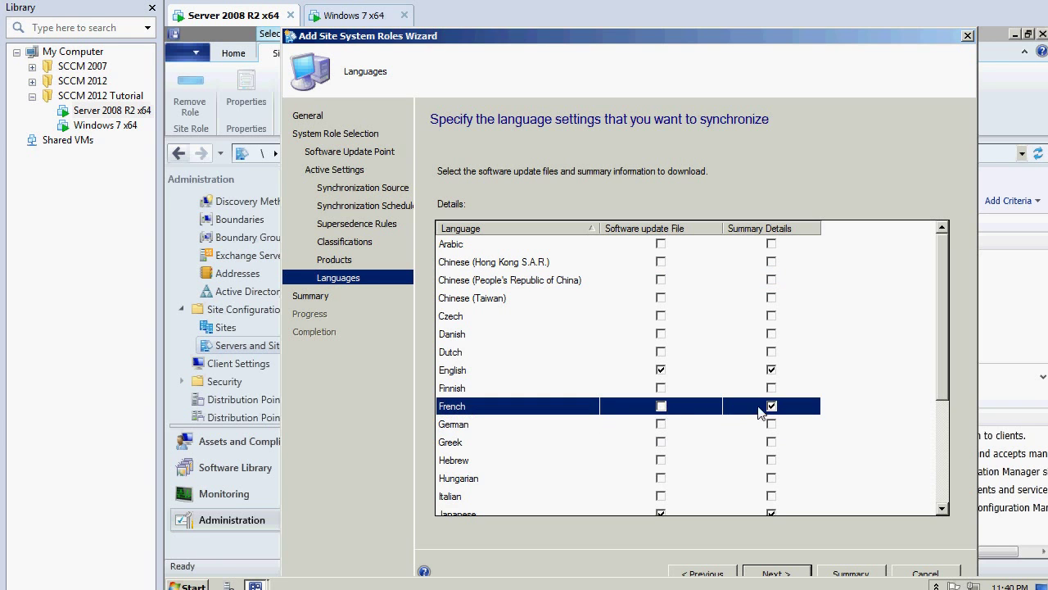
pyautogui.scroll(-4, 774, 410)
pyautogui.click(661, 334)
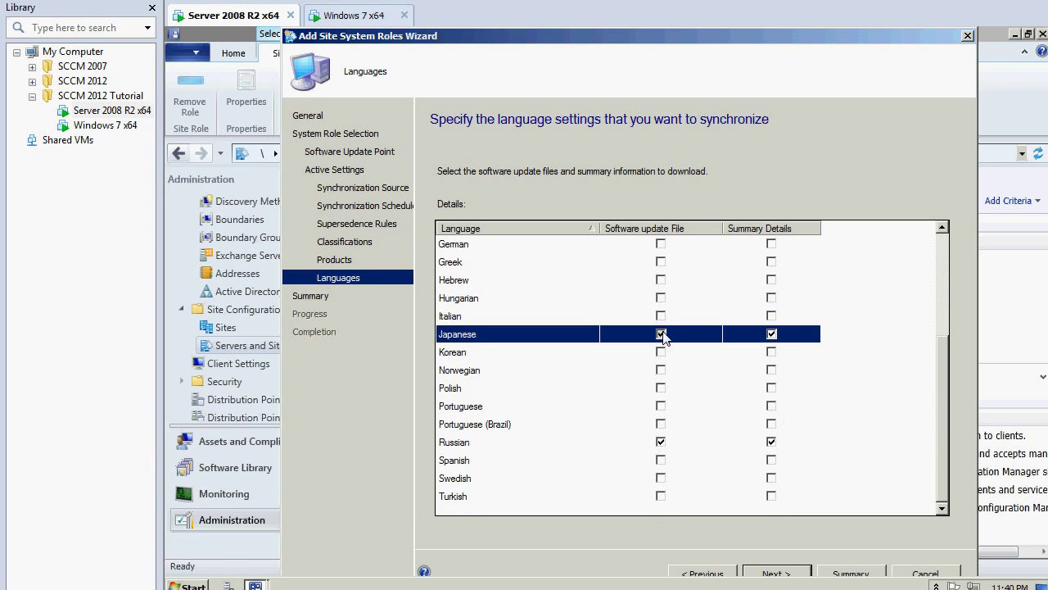
pyautogui.click(772, 335)
pyautogui.click(772, 442)
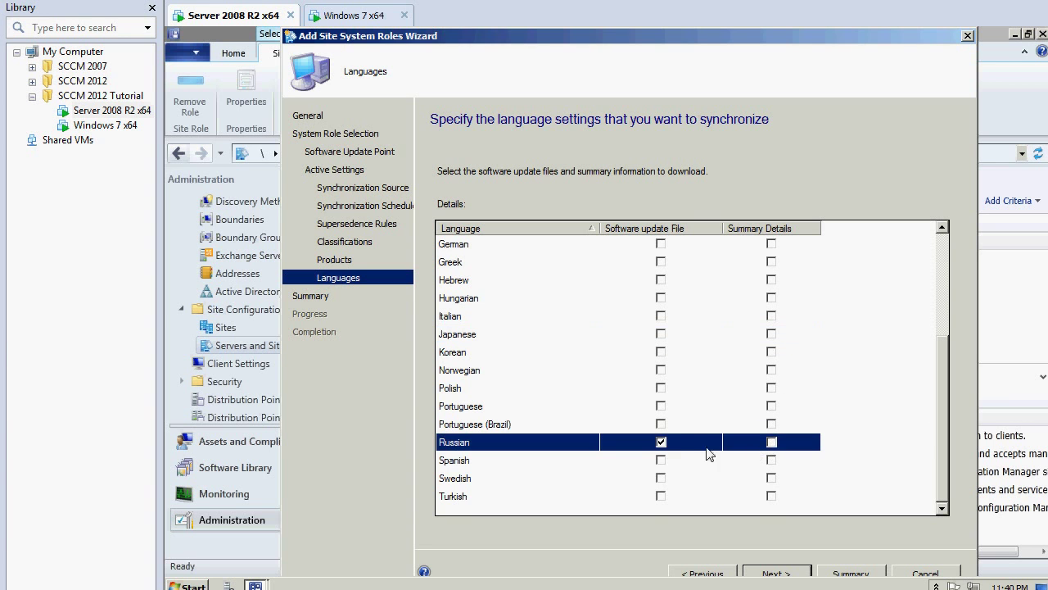
pyautogui.scroll(1, 664, 458)
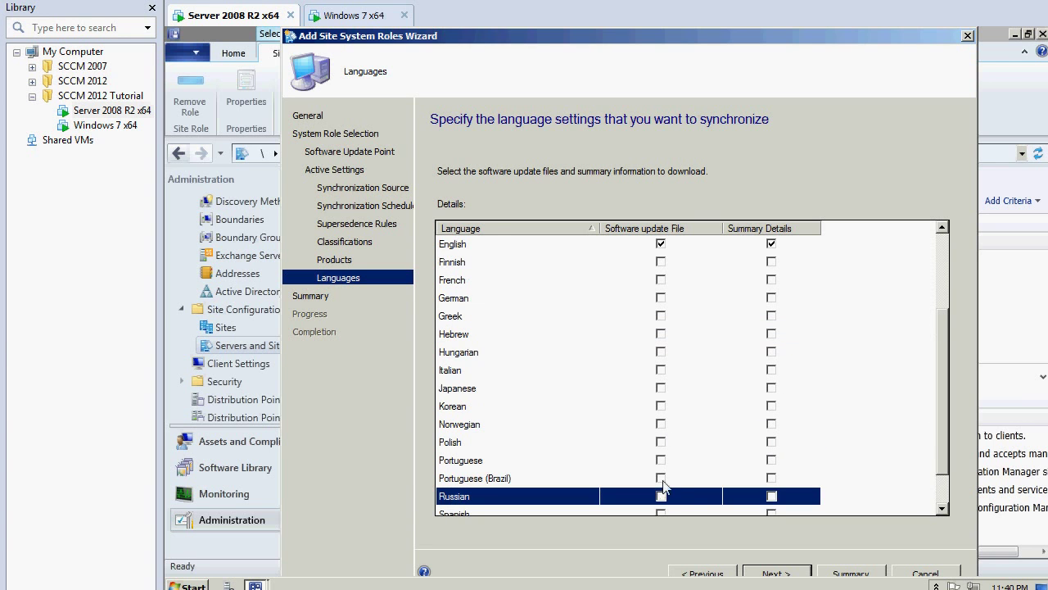
pyautogui.scroll(3, 663, 487)
# - Confirm the summary, install the software update point role, and close the wizard
pyautogui.click(774, 574)
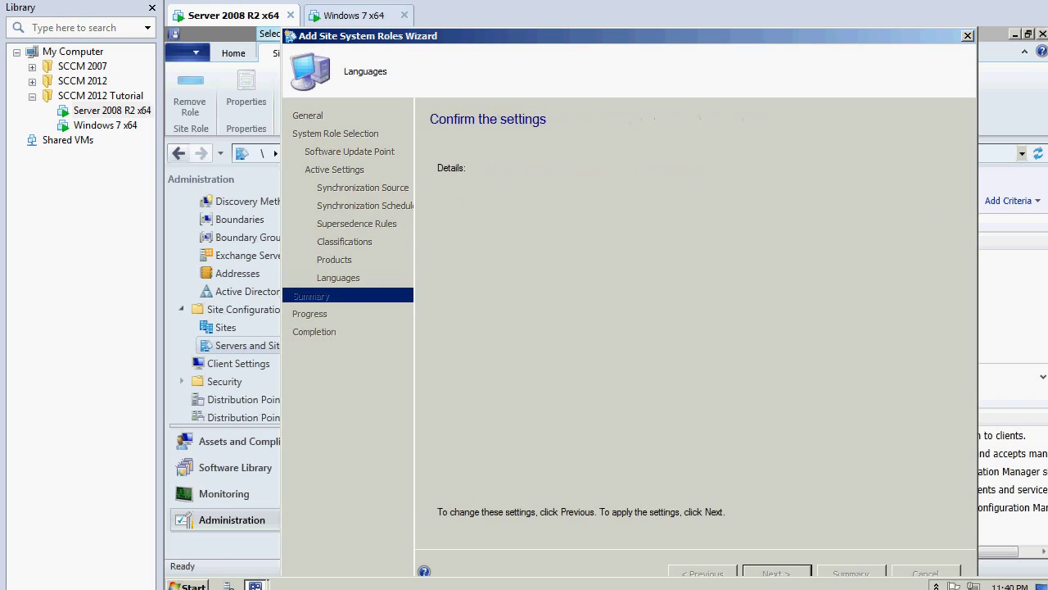
pyautogui.click(801, 571)
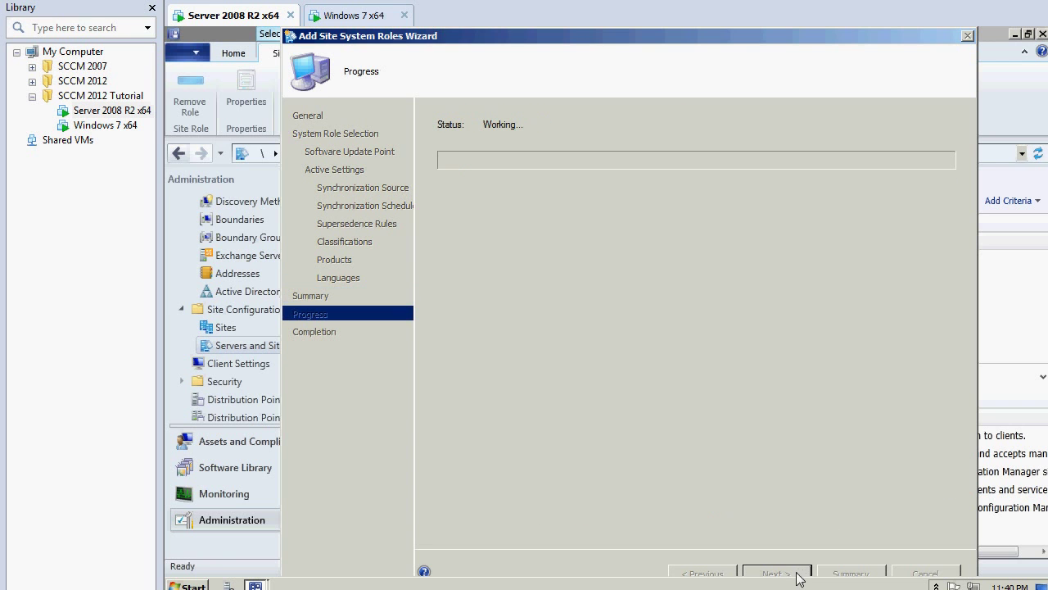
pyautogui.moveTo(574, 39); pyautogui.dragTo(584, 40)
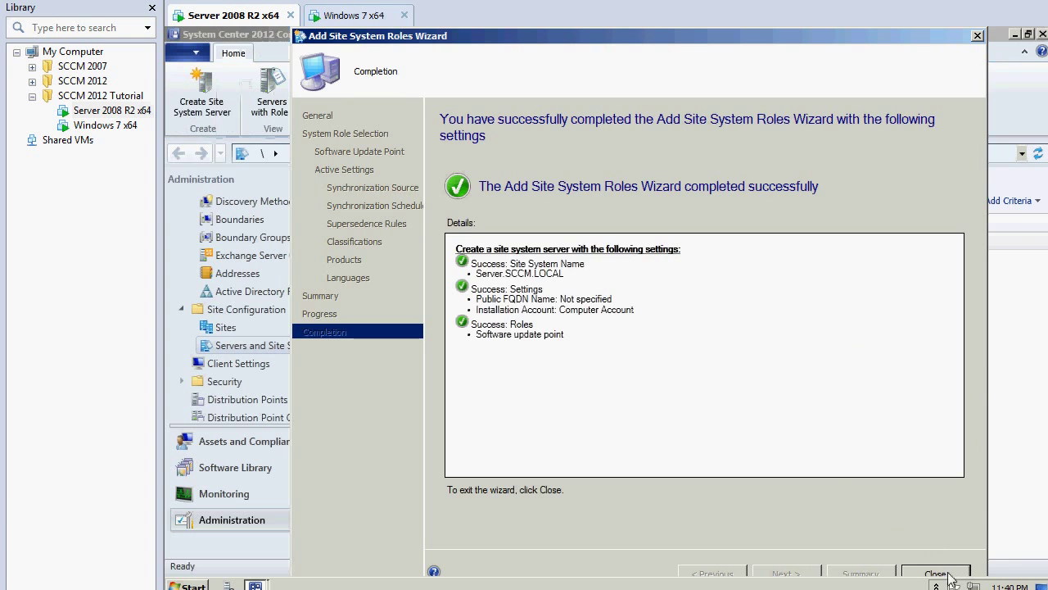
pyautogui.click(935, 573)
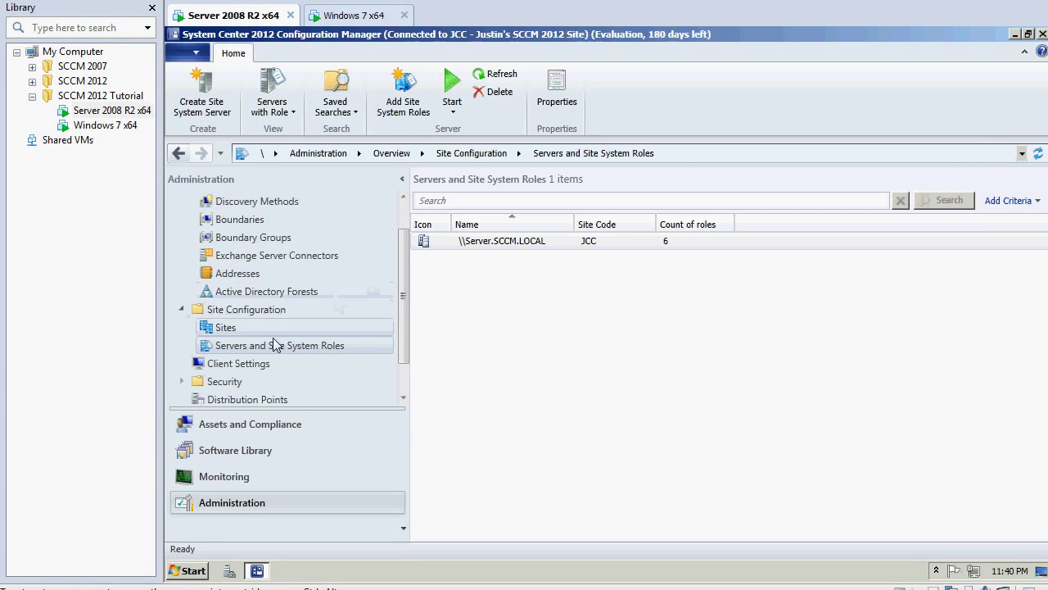
# - Go to Sites, select JCC, and open its Client Push Installation properties
pyautogui.click(229, 364)
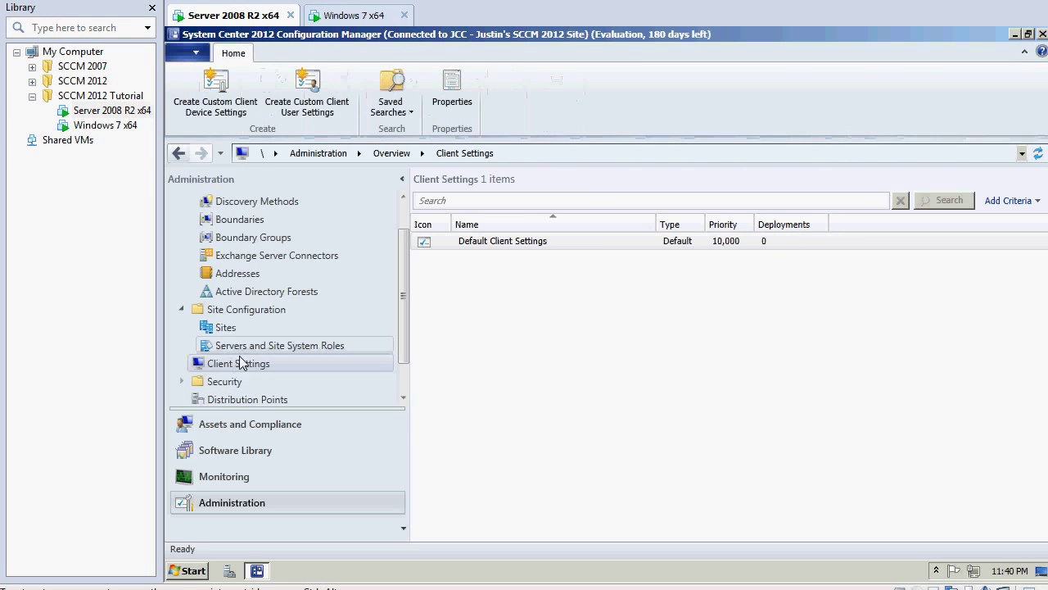
pyautogui.scroll(-1, 211, 385)
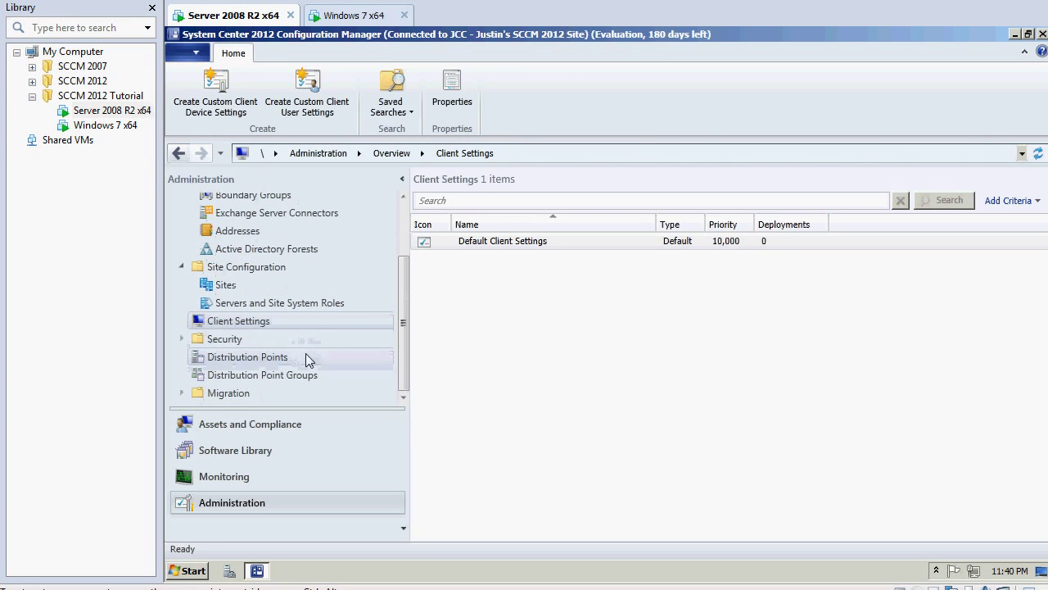
pyautogui.click(183, 339)
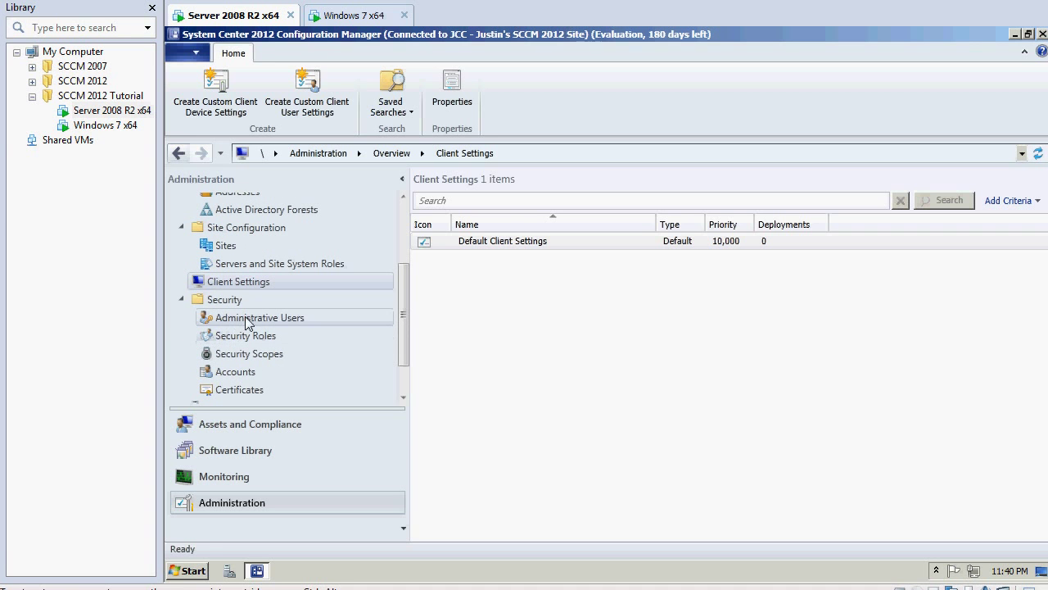
pyautogui.click(279, 263)
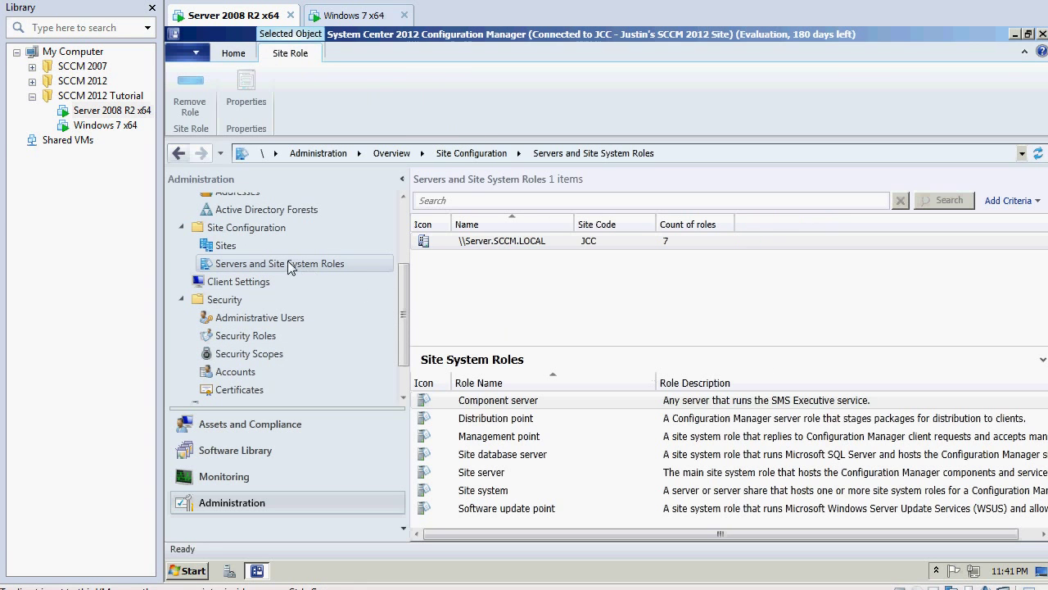
pyautogui.click(226, 246)
pyautogui.click(512, 240)
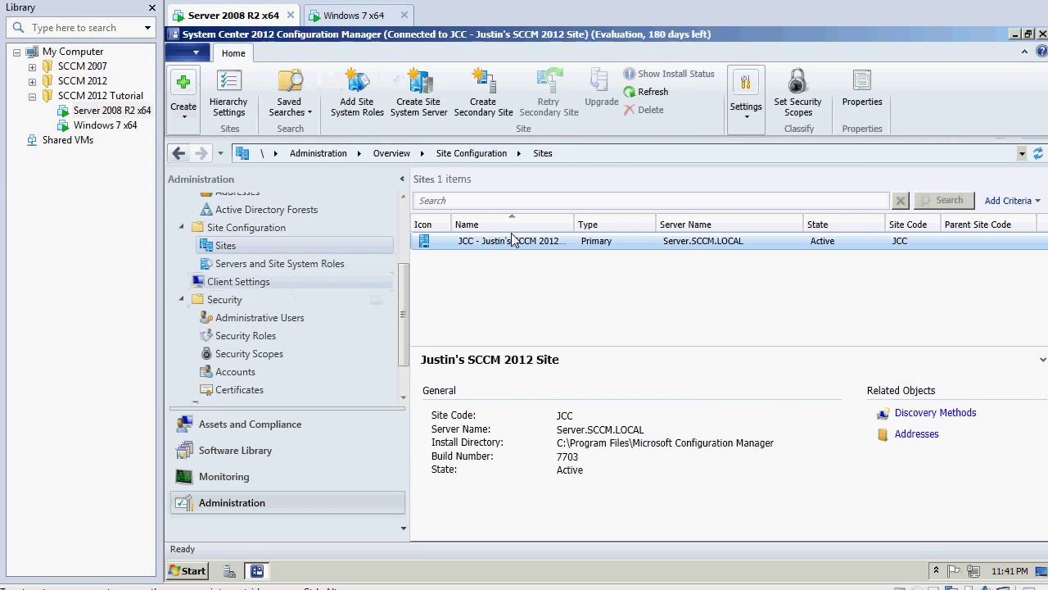
pyautogui.click(747, 125)
pyautogui.click(854, 170)
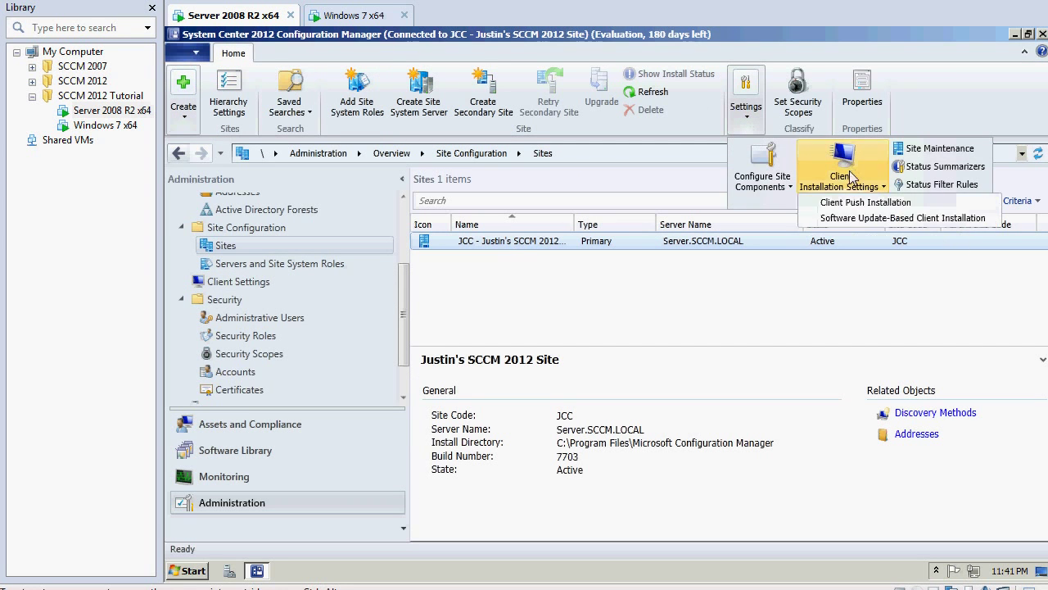
pyautogui.click(858, 205)
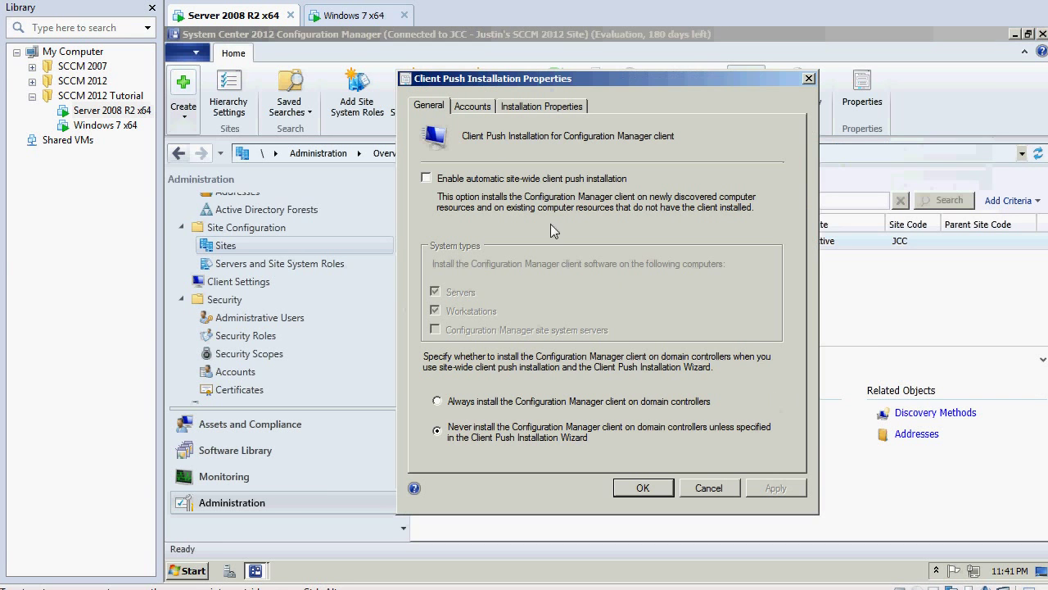
# - Add SCCM\Administrator with its password as a client push installation account
pyautogui.click(477, 109)
pyautogui.click(719, 193)
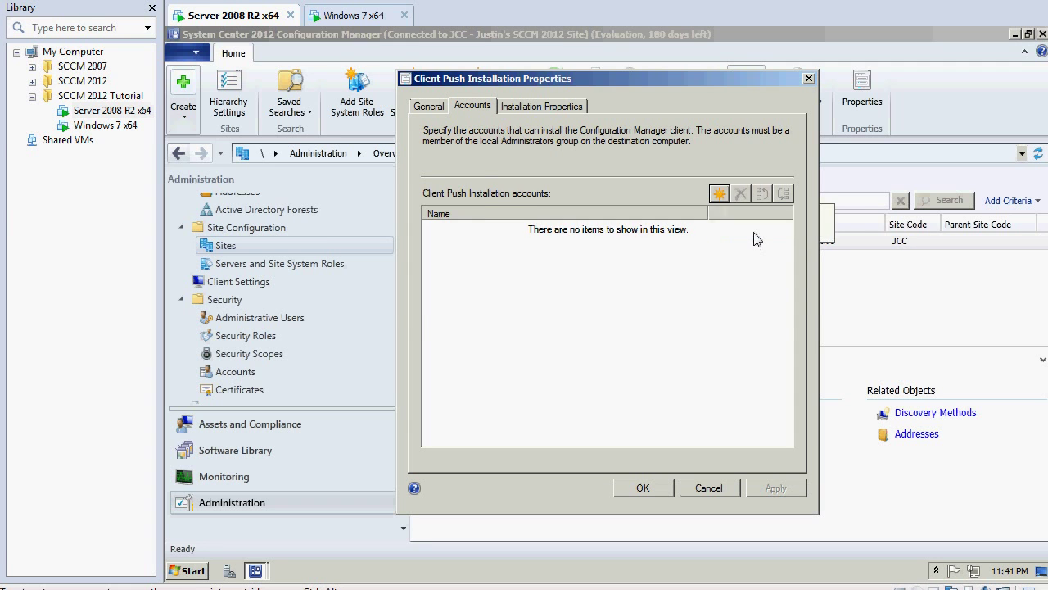
pyautogui.click(756, 235)
pyautogui.click(759, 180)
pyautogui.write('ad')
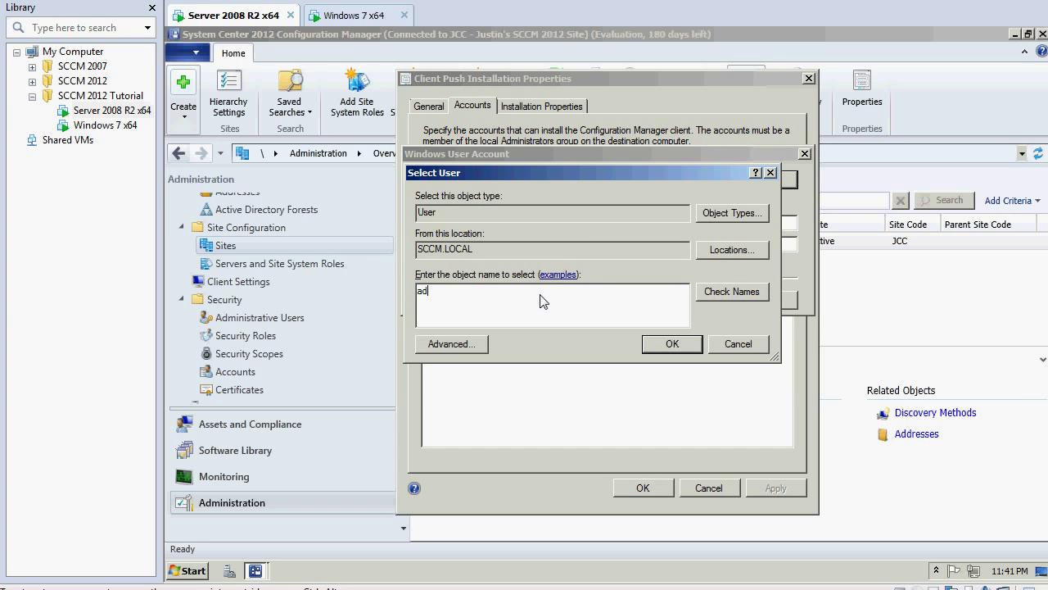
pyautogui.press('Escape')
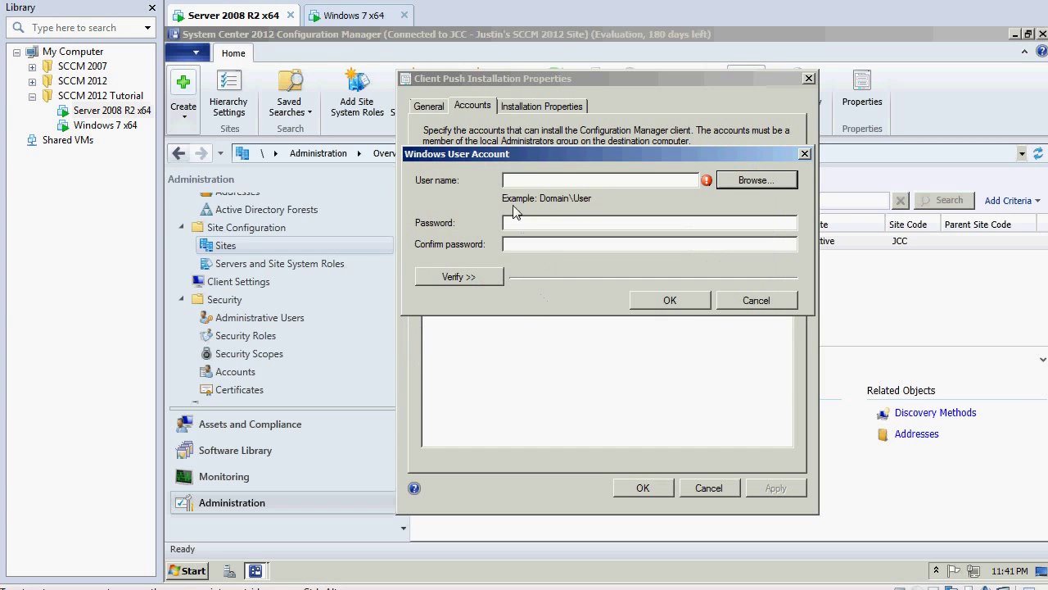
pyautogui.write('SCCM\\Administrator')
pyautogui.click(612, 220)
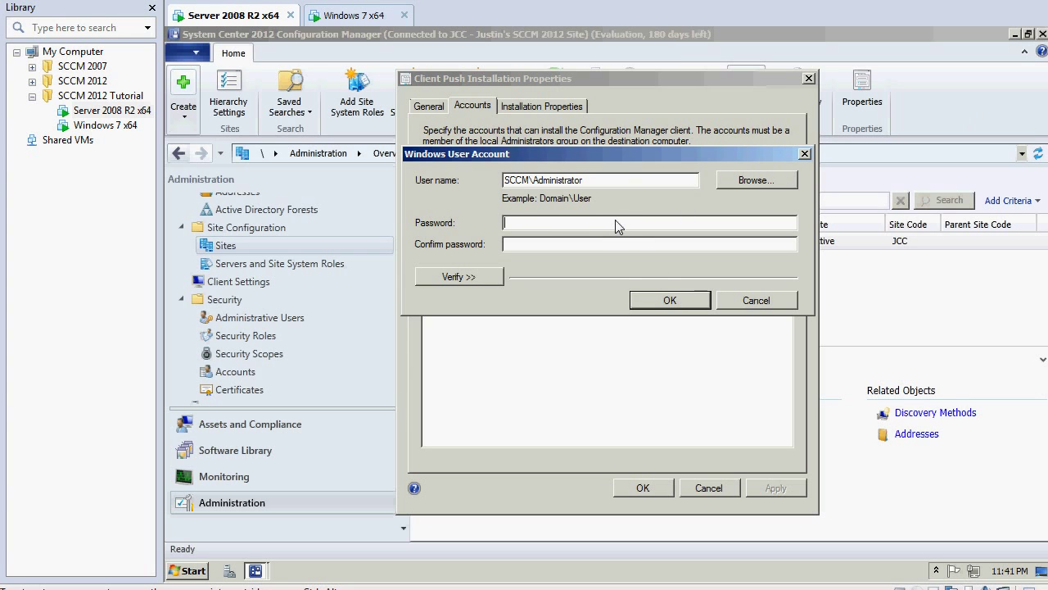
pyautogui.write('••••••••')
pyautogui.press('Tab')
pyautogui.write('••••••••')
pyautogui.click(676, 300)
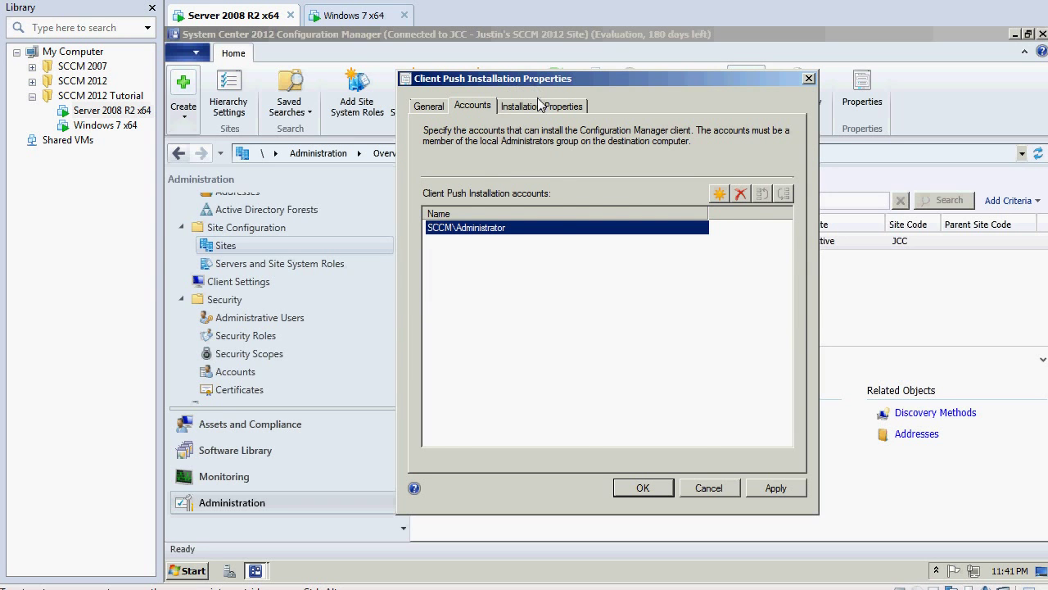
# - Enable automatic site-wide client push installation and apply the properties
pyautogui.click(434, 106)
pyautogui.click(473, 179)
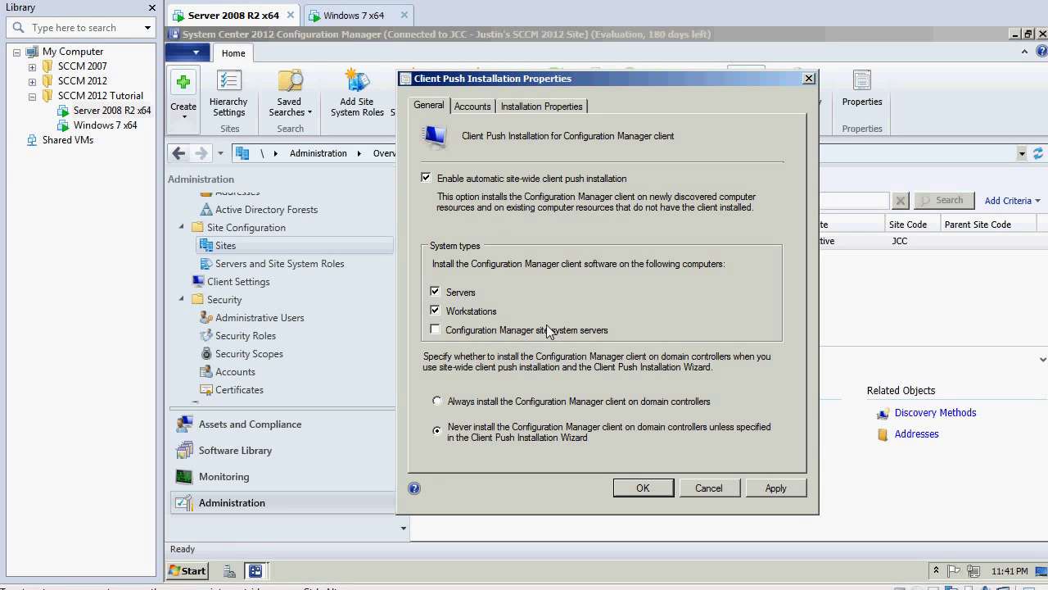
pyautogui.click(651, 489)
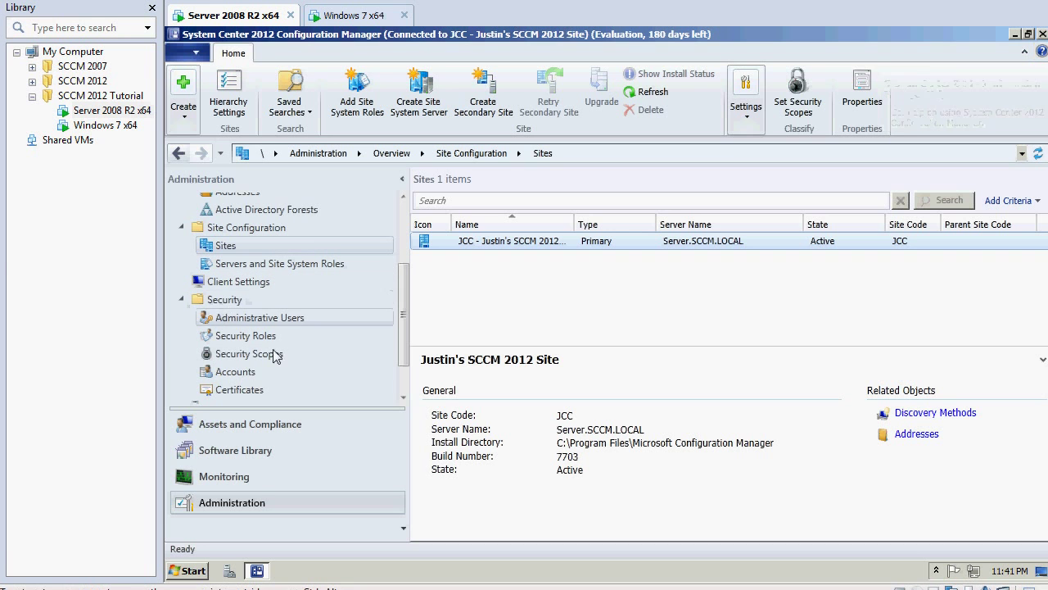
# - Open Devices in Assets and Compliance and inspect the WIN7X64 and SERVER entries
pyautogui.moveTo(403, 268); pyautogui.dragTo(403, 211)
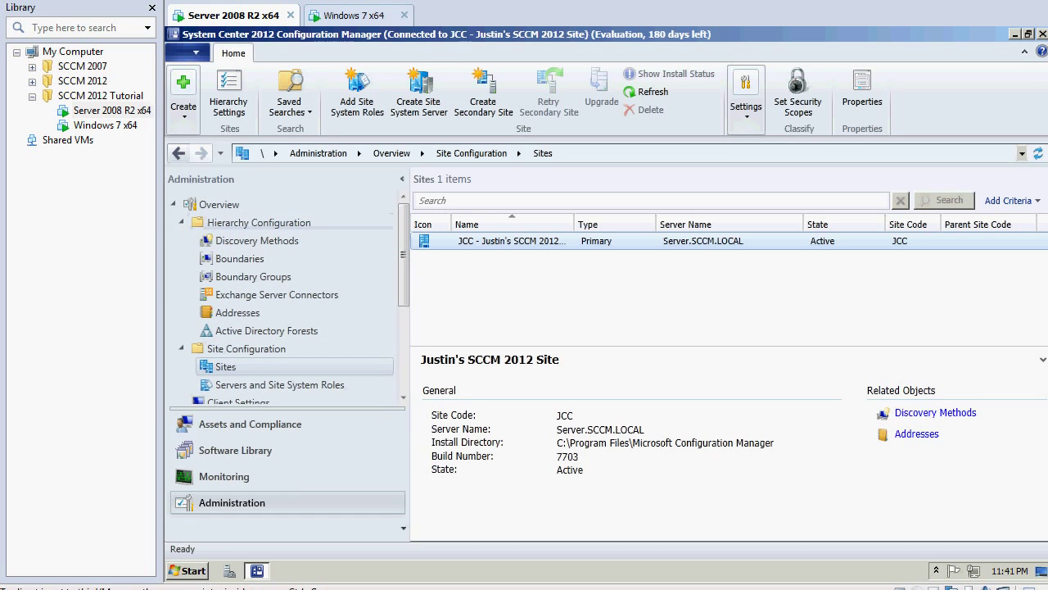
pyautogui.click(250, 426)
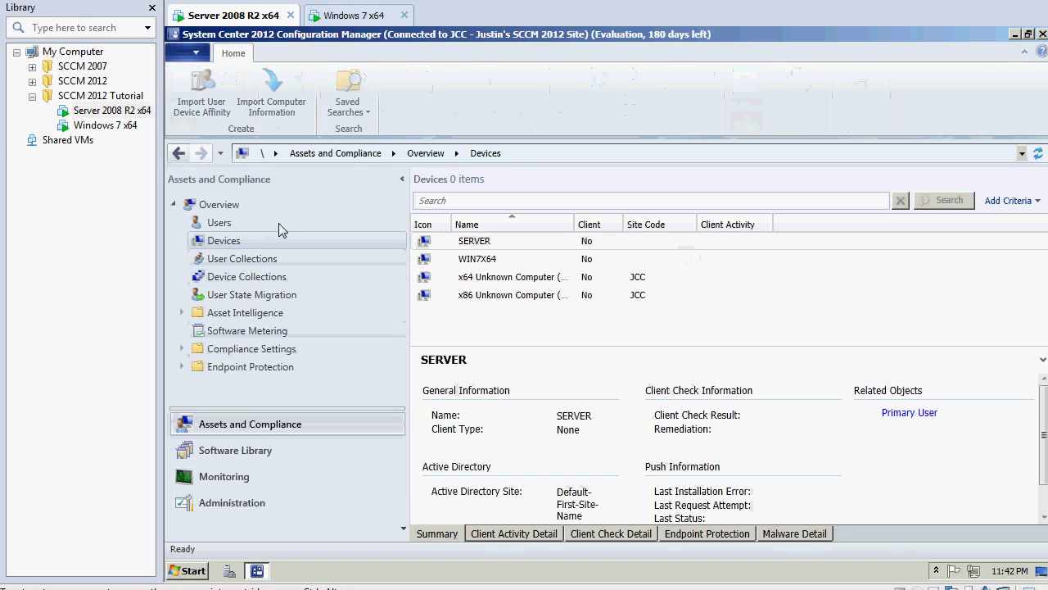
pyautogui.click(507, 261)
pyautogui.click(493, 244)
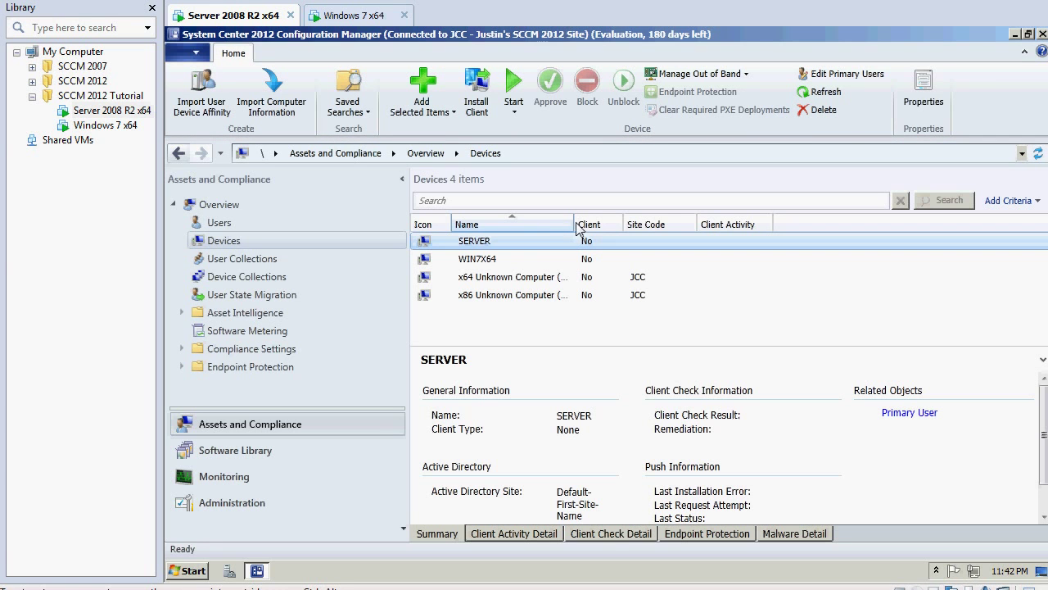
pyautogui.click(479, 258)
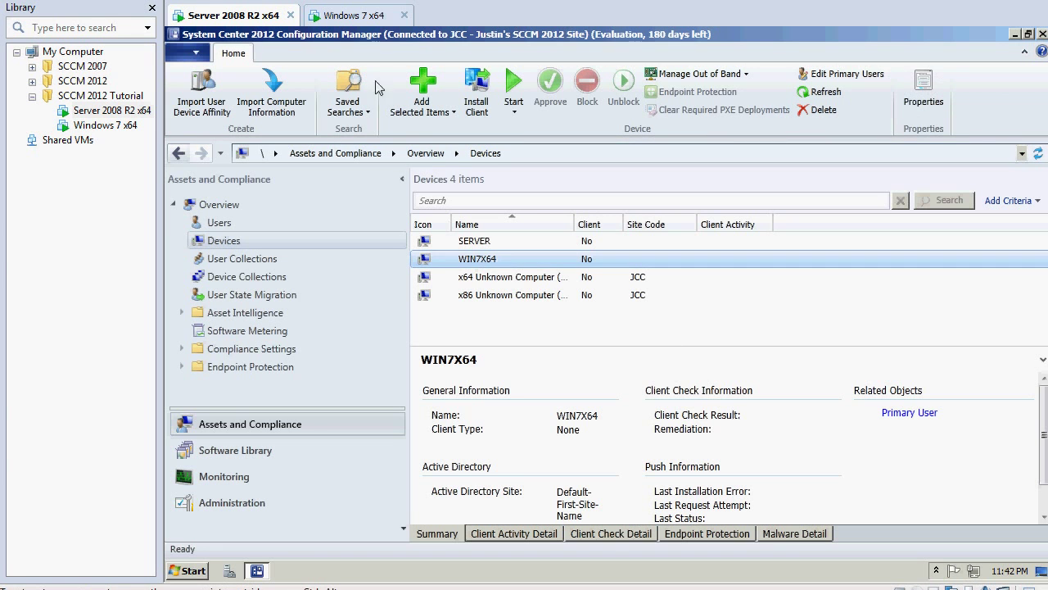
# - Briefly check the Windows 7 machine's Start menu, then return to the server VM
pyautogui.click(368, 17)
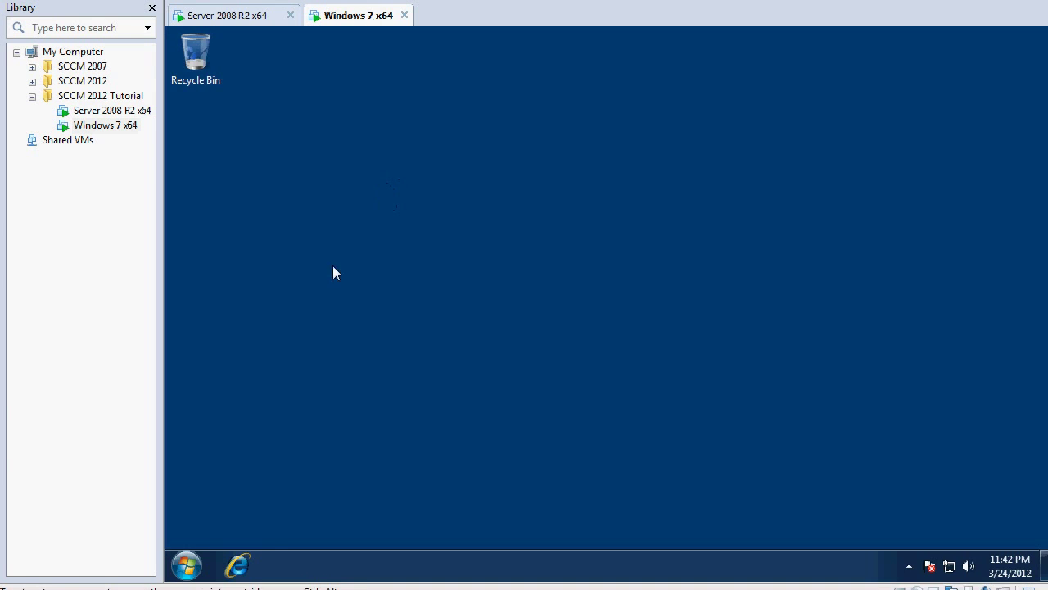
pyautogui.click(197, 570)
pyautogui.click(575, 222)
pyautogui.click(229, 18)
# - Install the client on WIN7X64 from the specified site and finish the wizard
pyautogui.rightClick(473, 258)
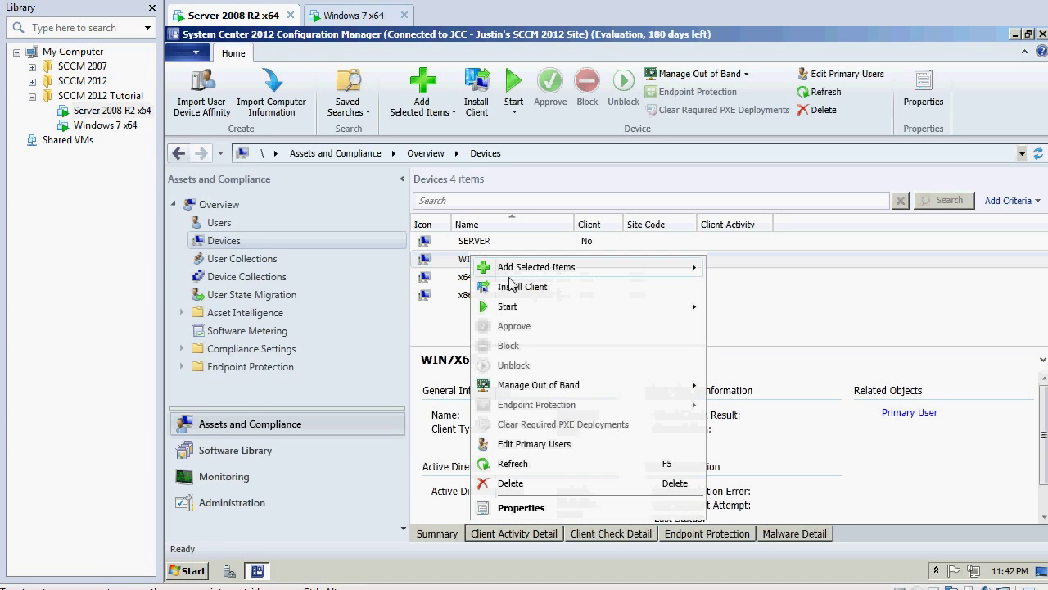
pyautogui.click(519, 286)
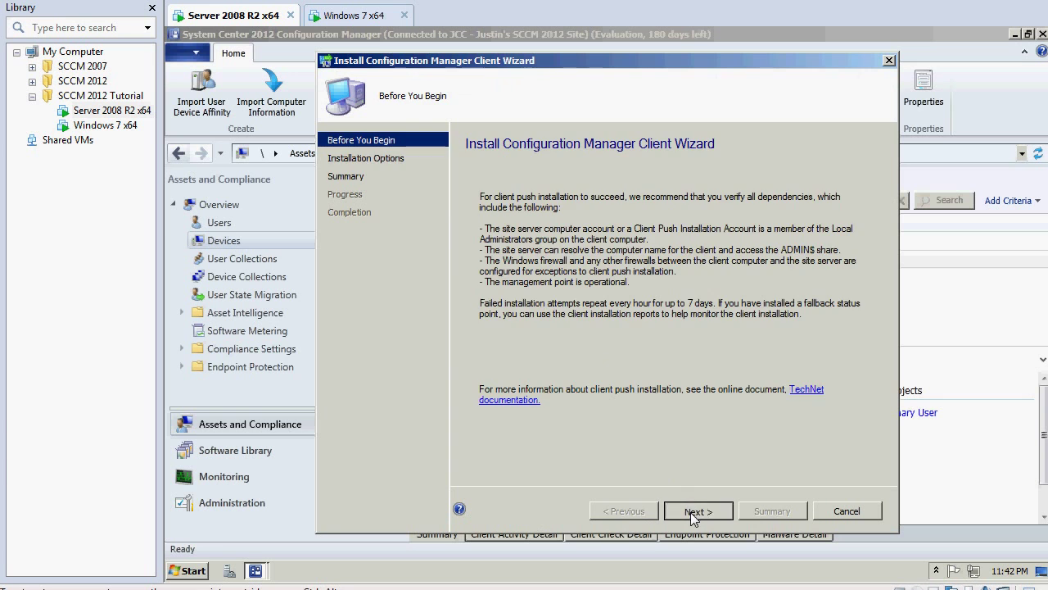
pyautogui.click(694, 510)
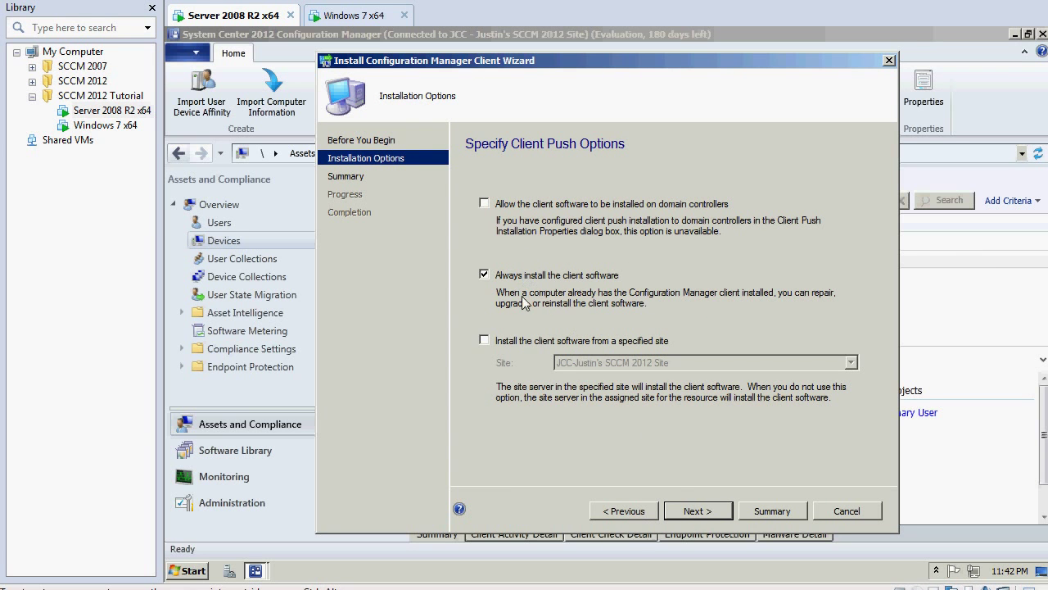
pyautogui.click(514, 340)
pyautogui.click(693, 509)
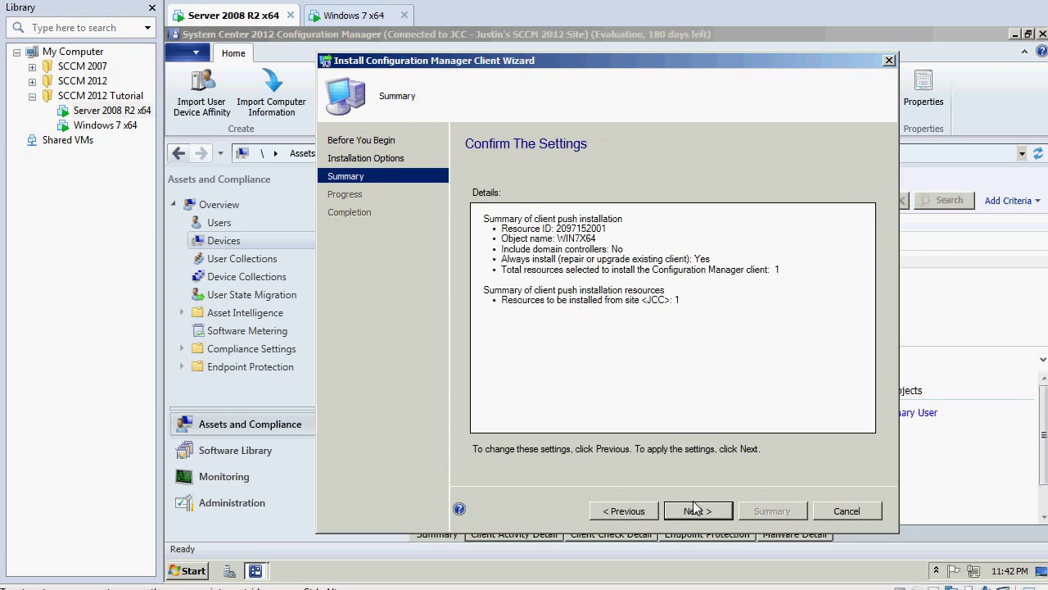
pyautogui.click(693, 509)
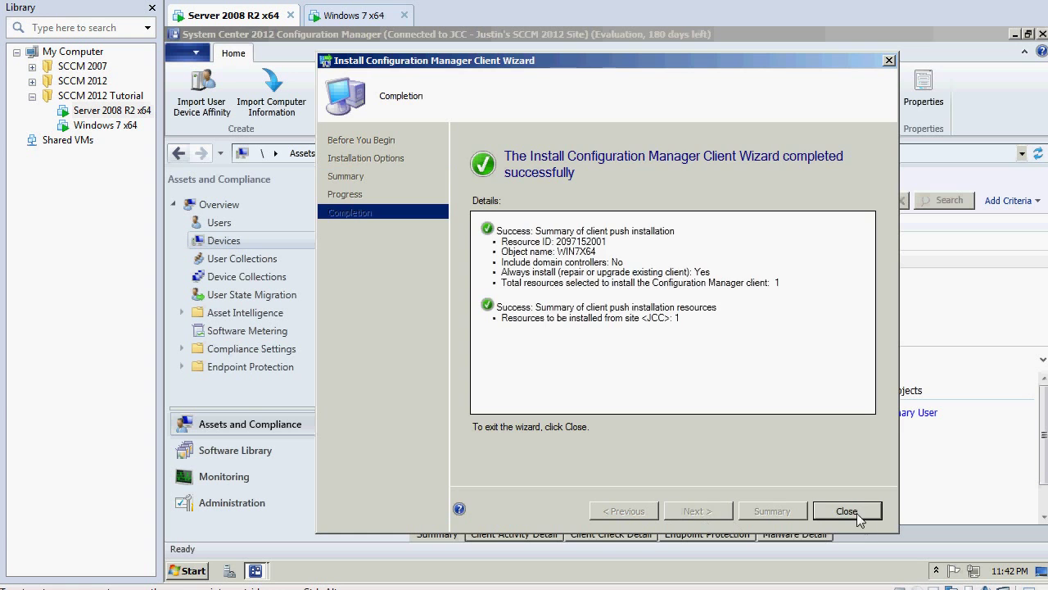
pyautogui.click(847, 511)
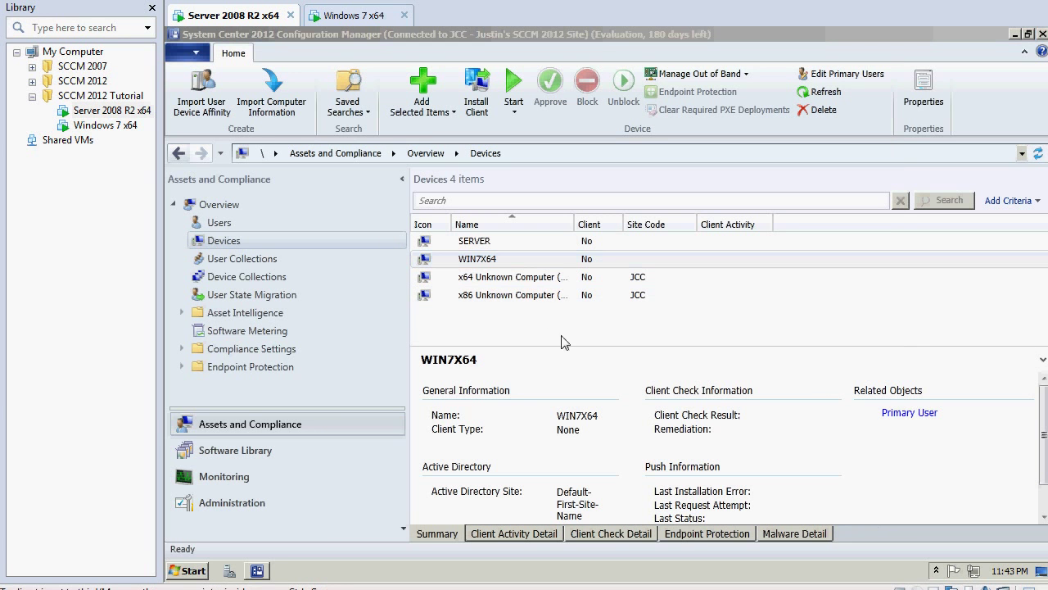
# - On the Windows 7 VM, select ccmsetup.exe in Task Manager with the Image Name column widened
pyautogui.click(348, 14)
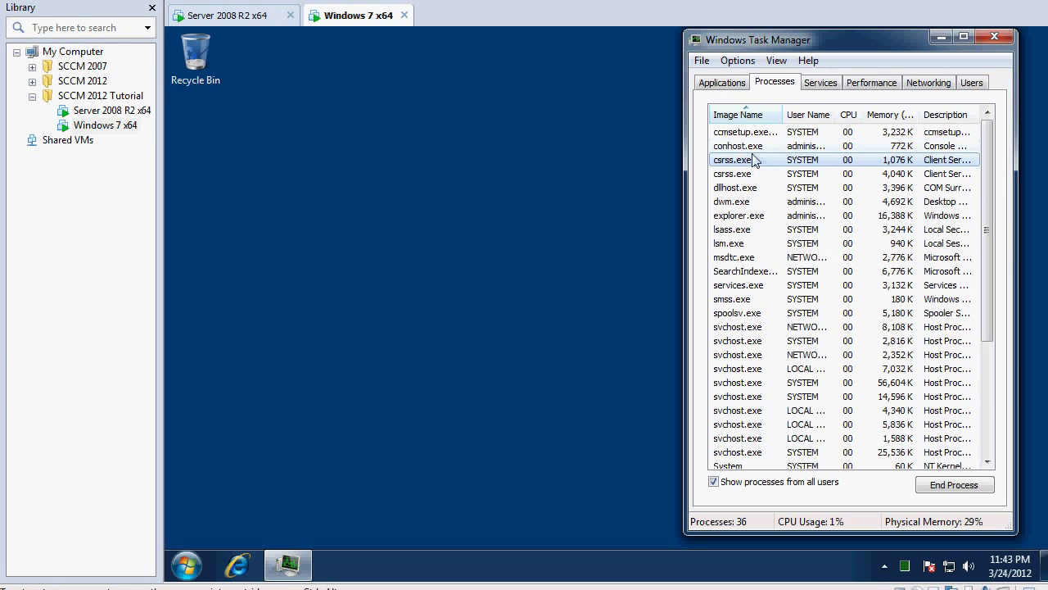
pyautogui.click(766, 133)
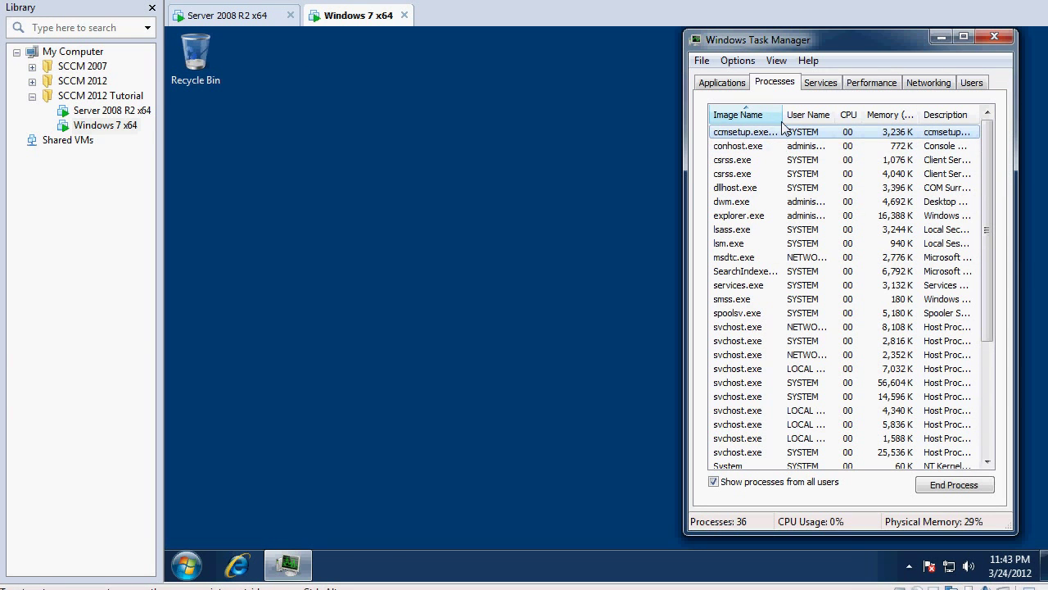
pyautogui.moveTo(782, 123); pyautogui.dragTo(797, 123)
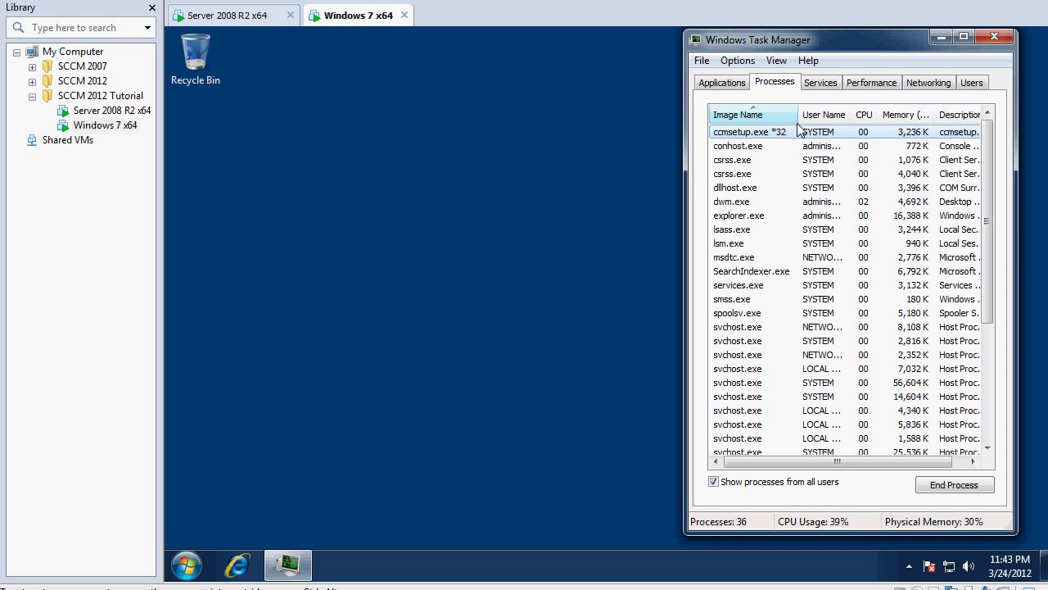
pyautogui.click(741, 133)
pyautogui.moveTo(793, 50); pyautogui.dragTo(760, 56)
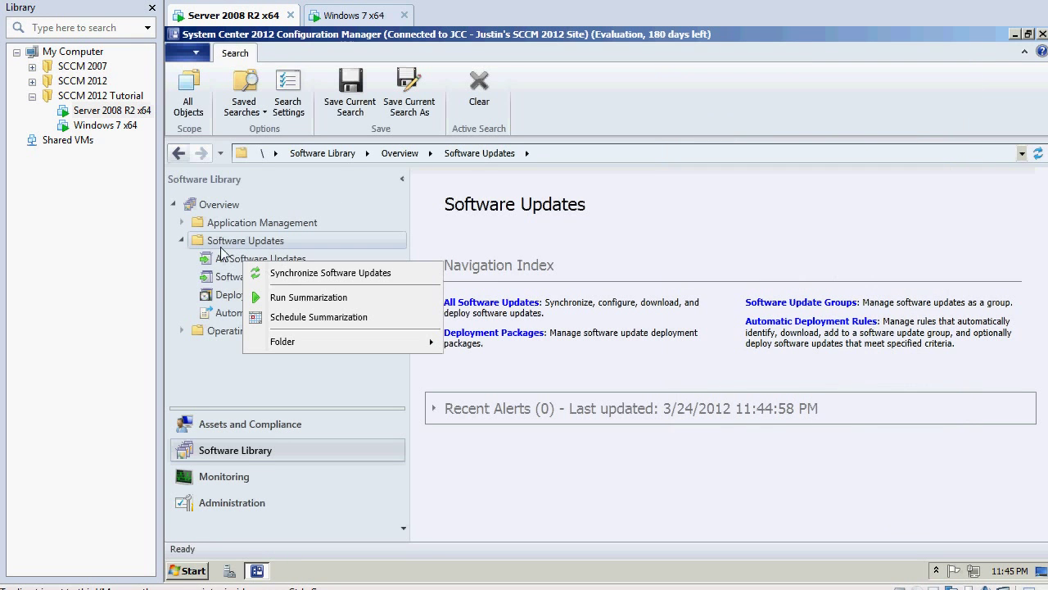
# - Run a site-wide synchronization from All Software Updates, confirm it, and switch to the Windows 7 VM
pyautogui.click(244, 461)
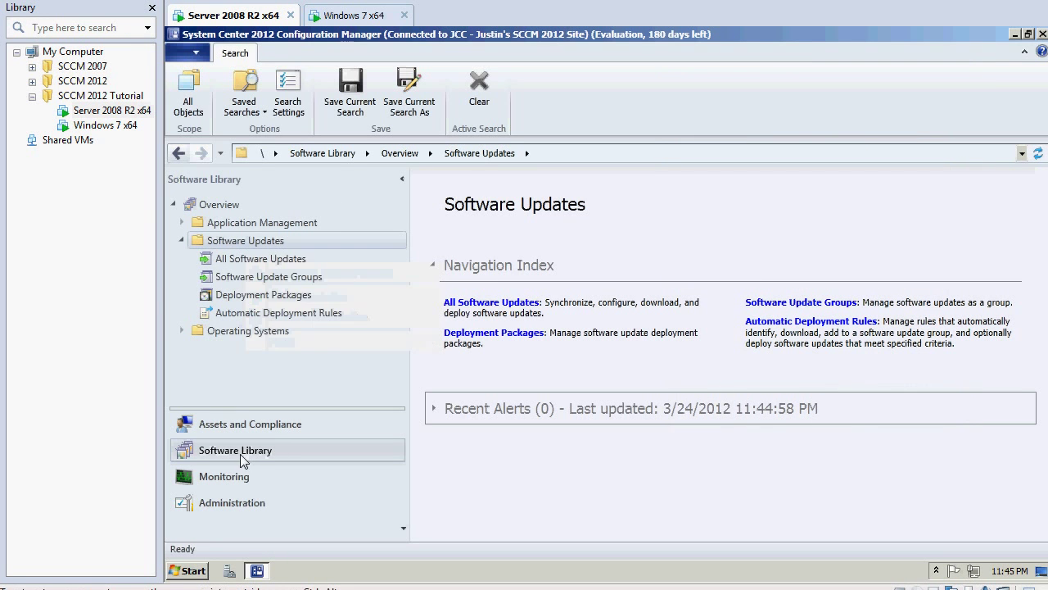
pyautogui.rightClick(237, 261)
pyautogui.click(295, 275)
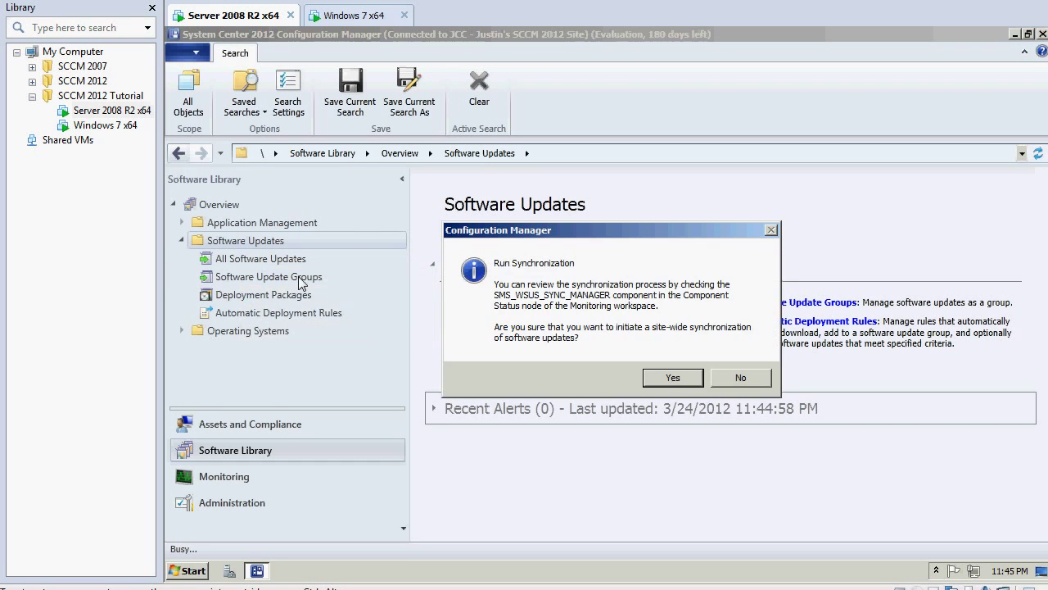
pyautogui.click(668, 385)
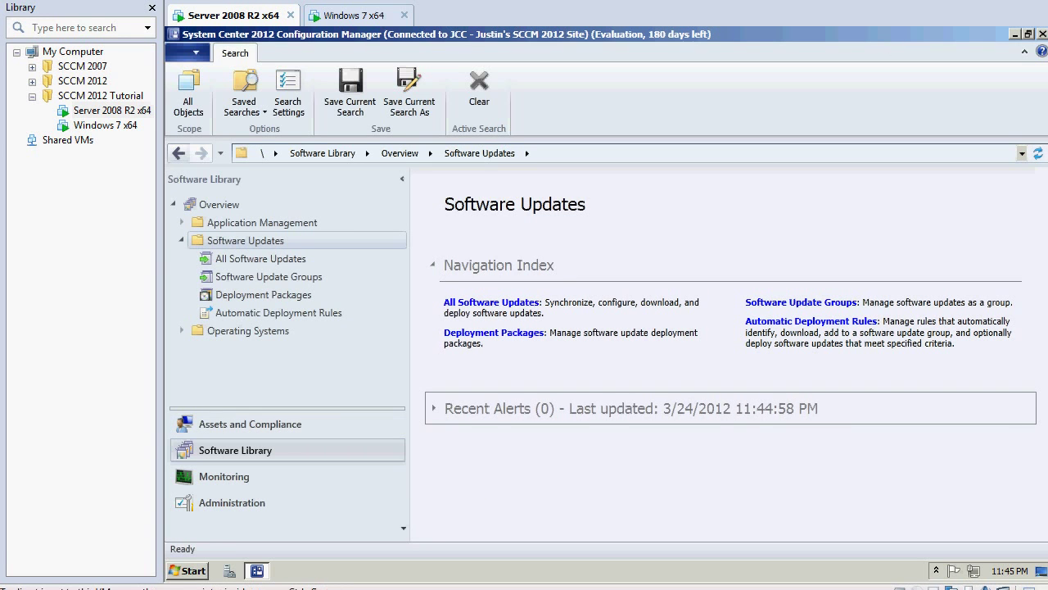
pyautogui.click(336, 16)
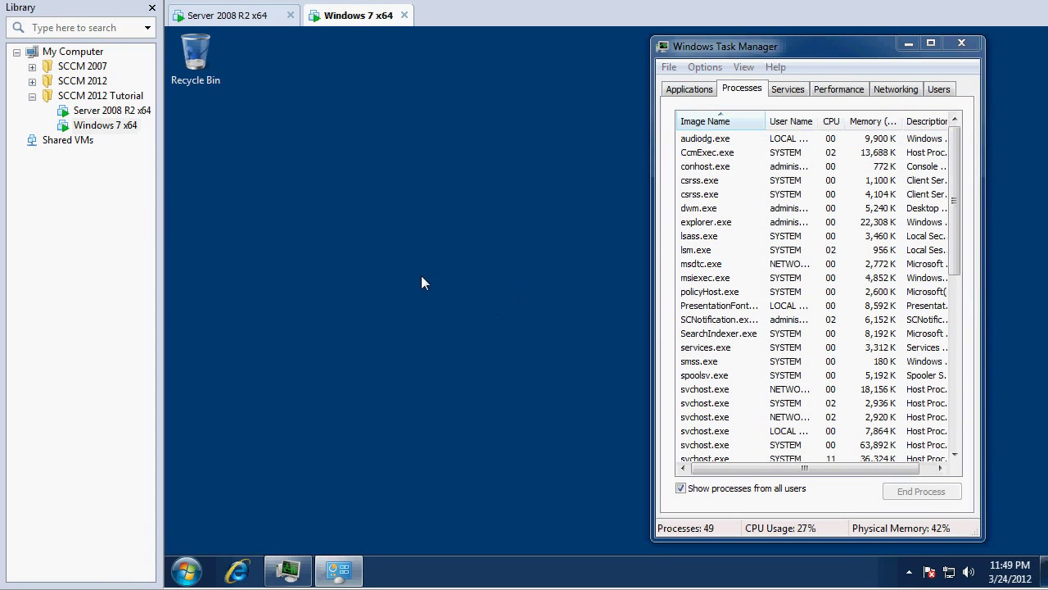
# - Launch Software Center from Microsoft System Center 2012 > Configuration Manager
pyautogui.click(187, 571)
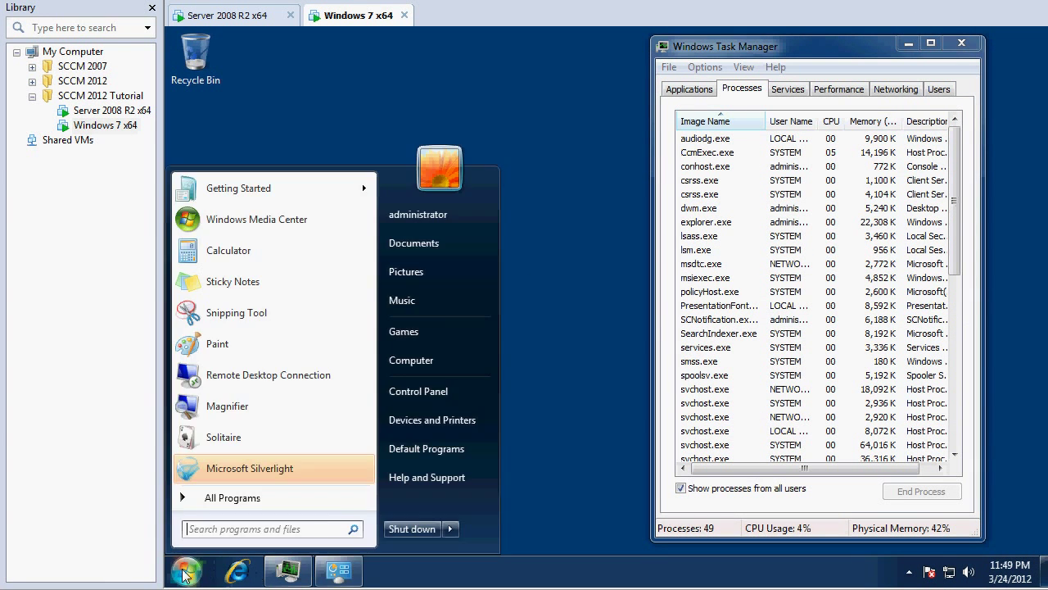
pyautogui.click(261, 495)
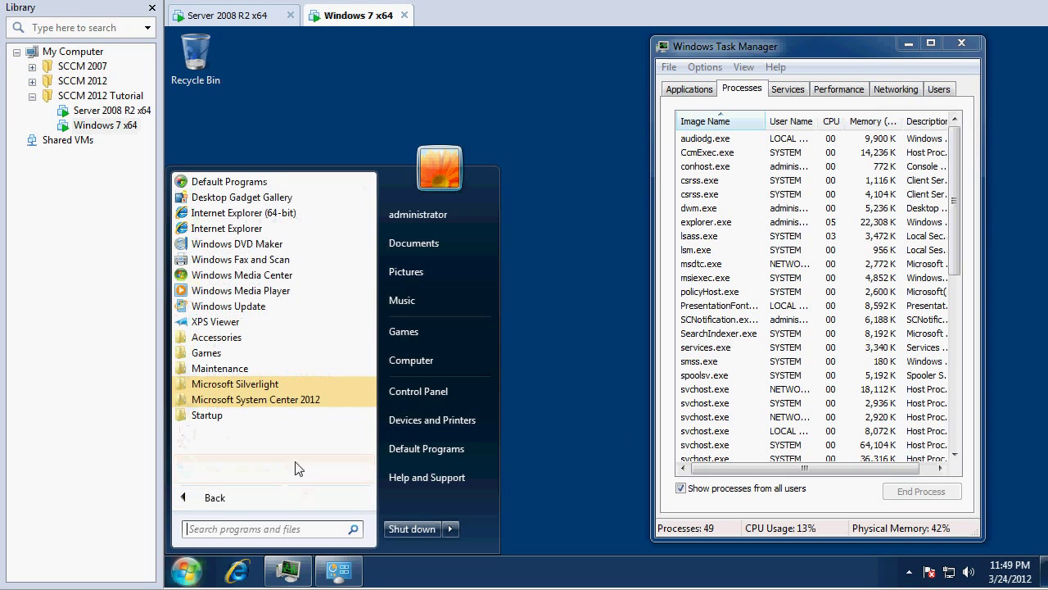
pyautogui.click(259, 401)
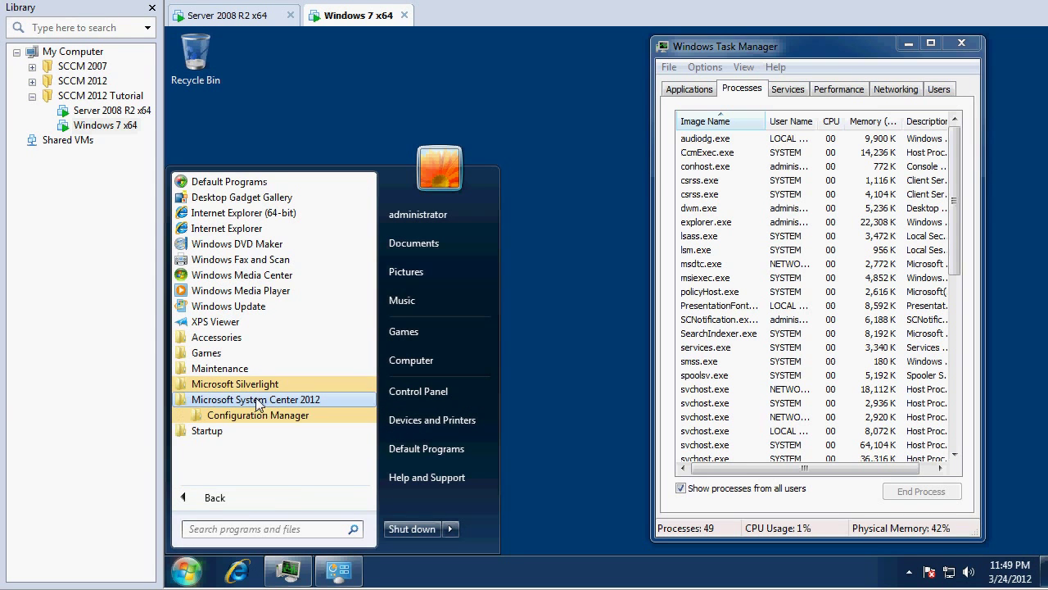
pyautogui.click(264, 416)
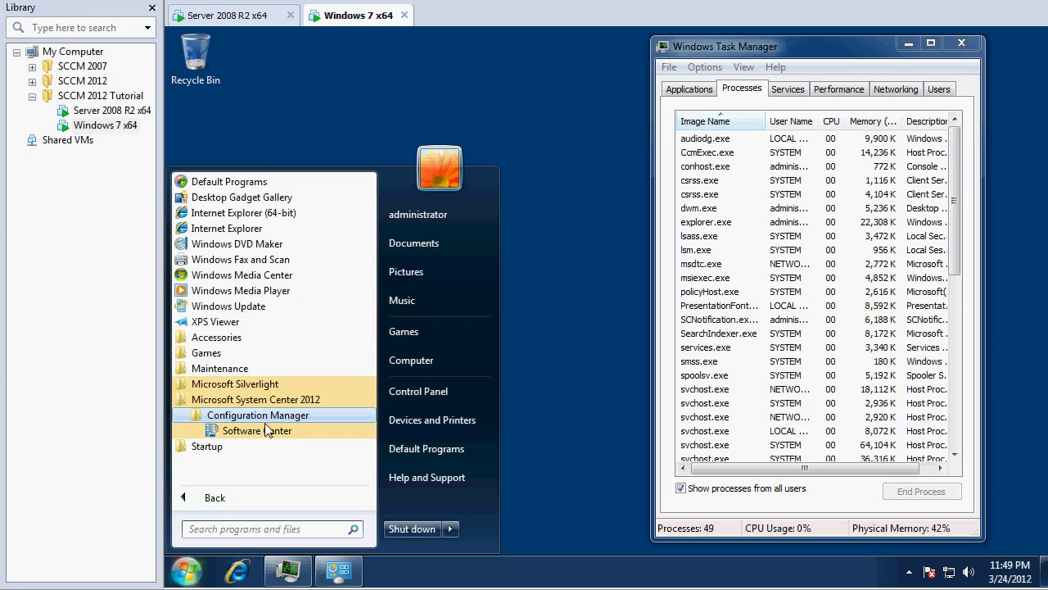
pyautogui.click(264, 433)
# - Review the Configuration Manager client's Components, Actions and Site tabs in Control Panel
pyautogui.click(187, 571)
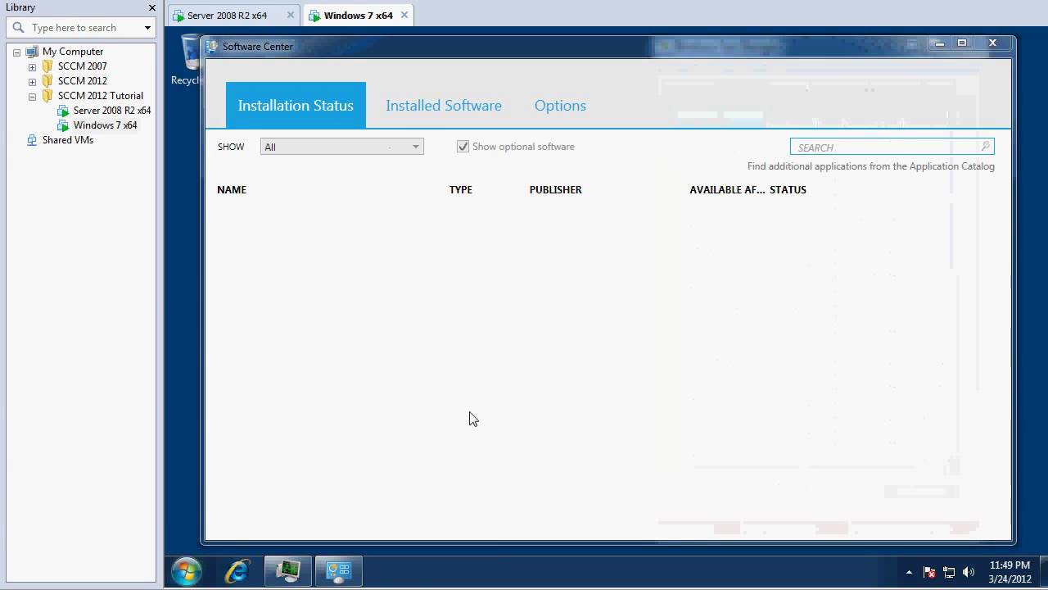
pyautogui.click(412, 393)
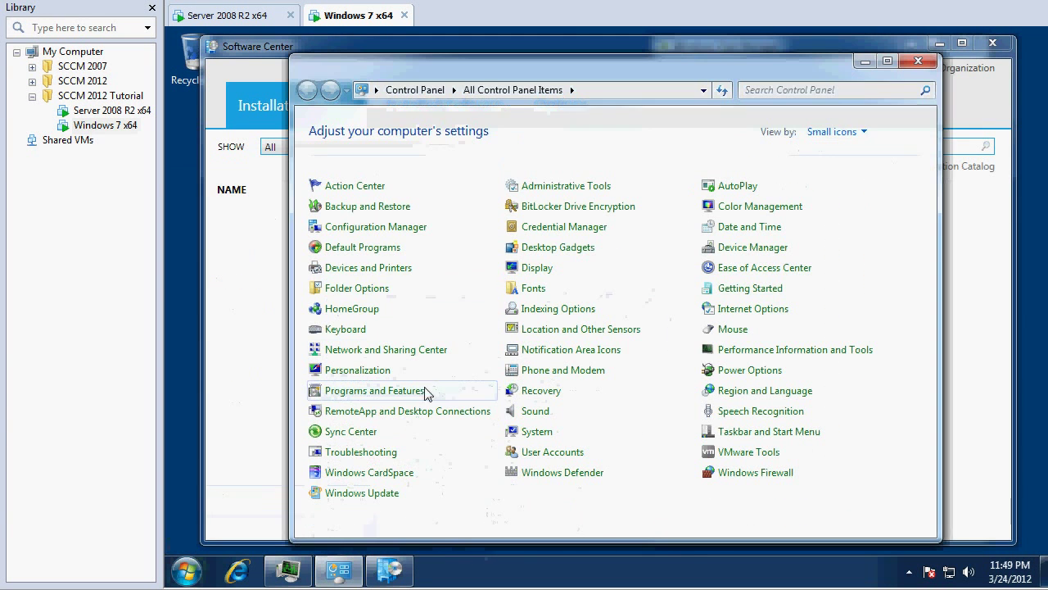
pyautogui.click(381, 227)
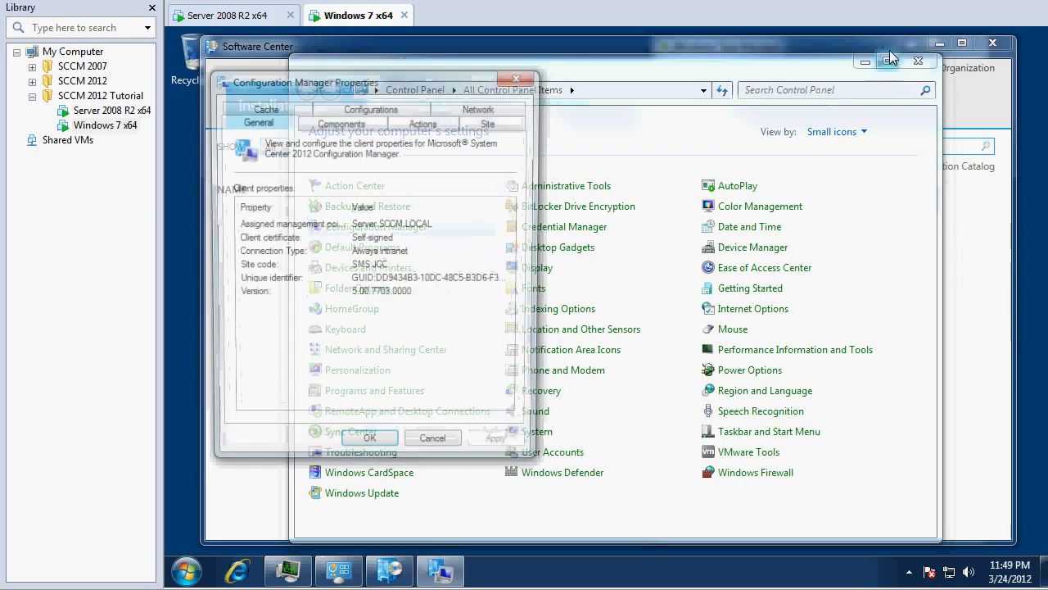
pyautogui.moveTo(407, 82); pyautogui.dragTo(860, 123)
pyautogui.click(793, 161)
pyautogui.click(858, 166)
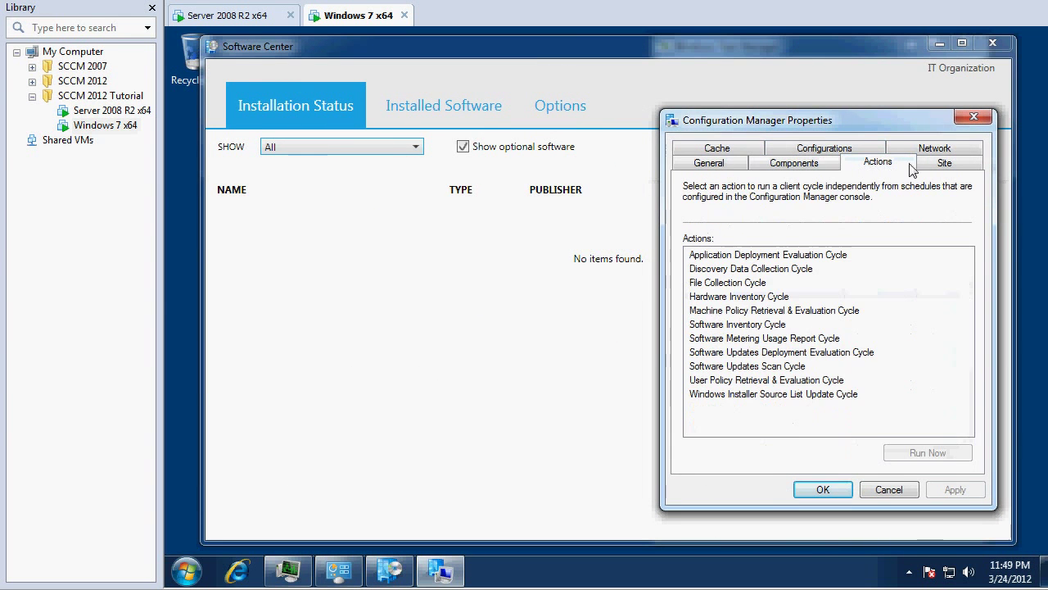
pyautogui.click(941, 167)
pyautogui.click(974, 116)
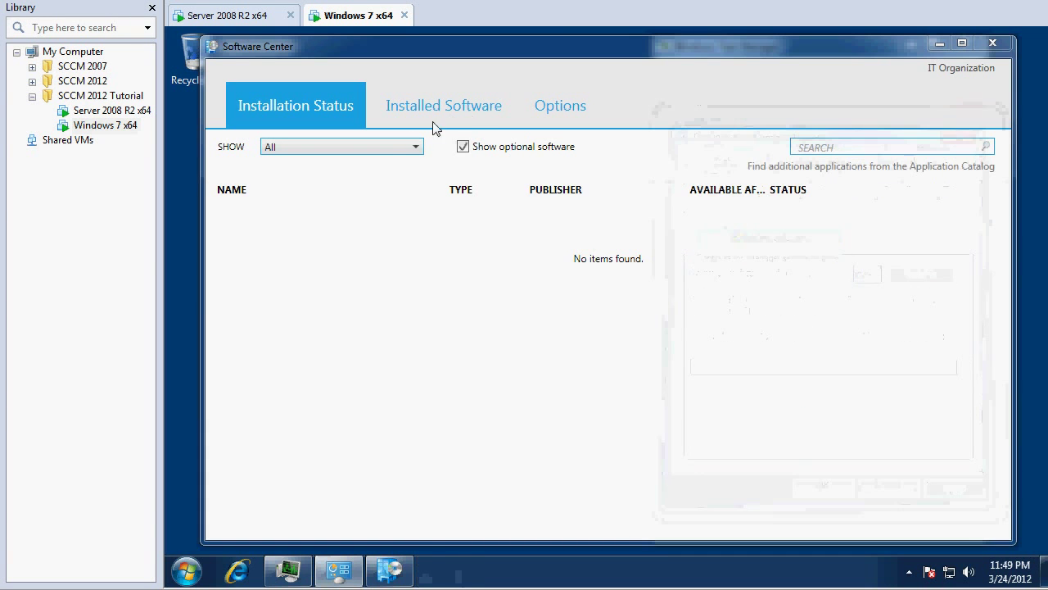
# - Browse Software Center's Installed Software and Options, close it, and return to the server VM
pyautogui.click(462, 112)
pyautogui.click(544, 105)
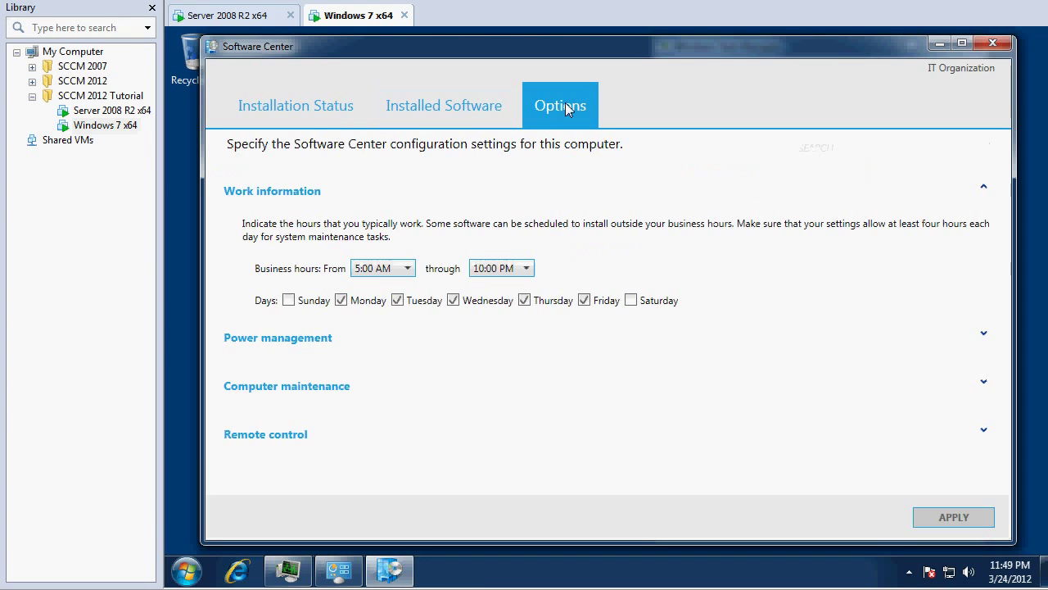
pyautogui.click(301, 107)
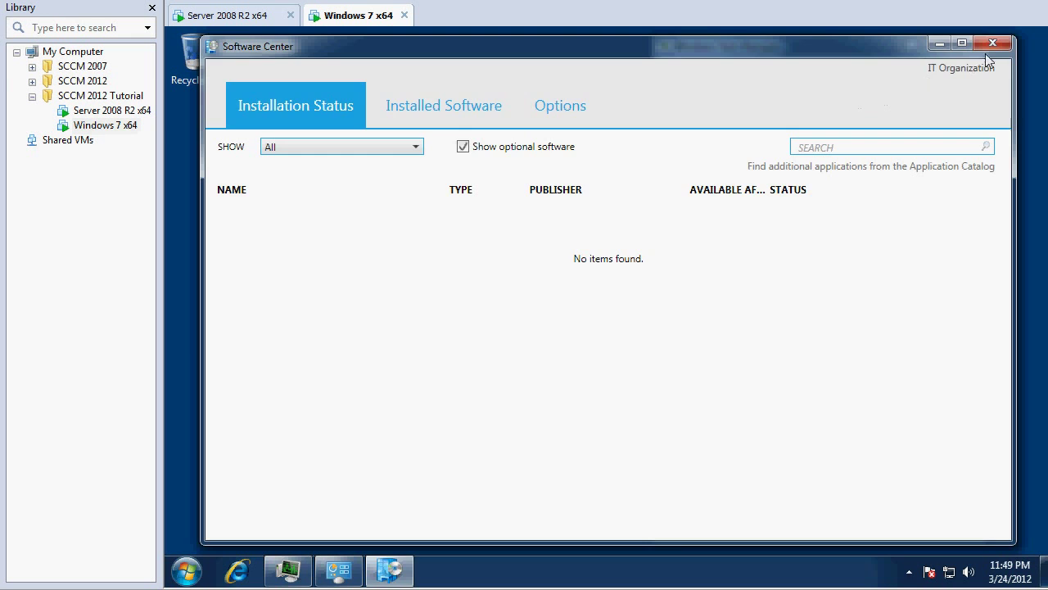
pyautogui.click(992, 43)
pyautogui.click(254, 18)
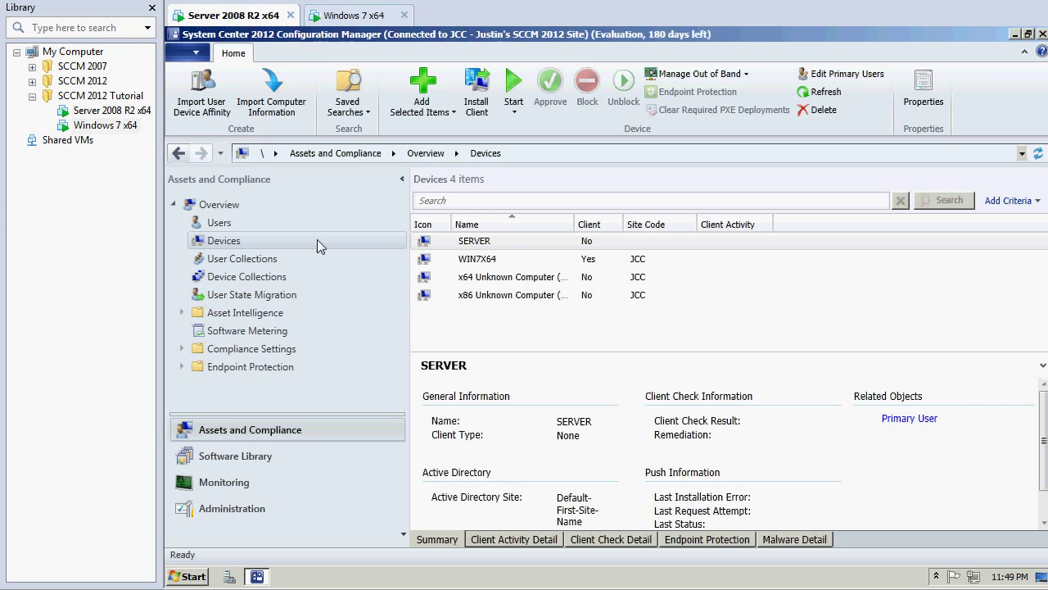
# - Open All Software Updates and inspect synchronized updates like MS09-056 and MS10-001
pyautogui.click(492, 257)
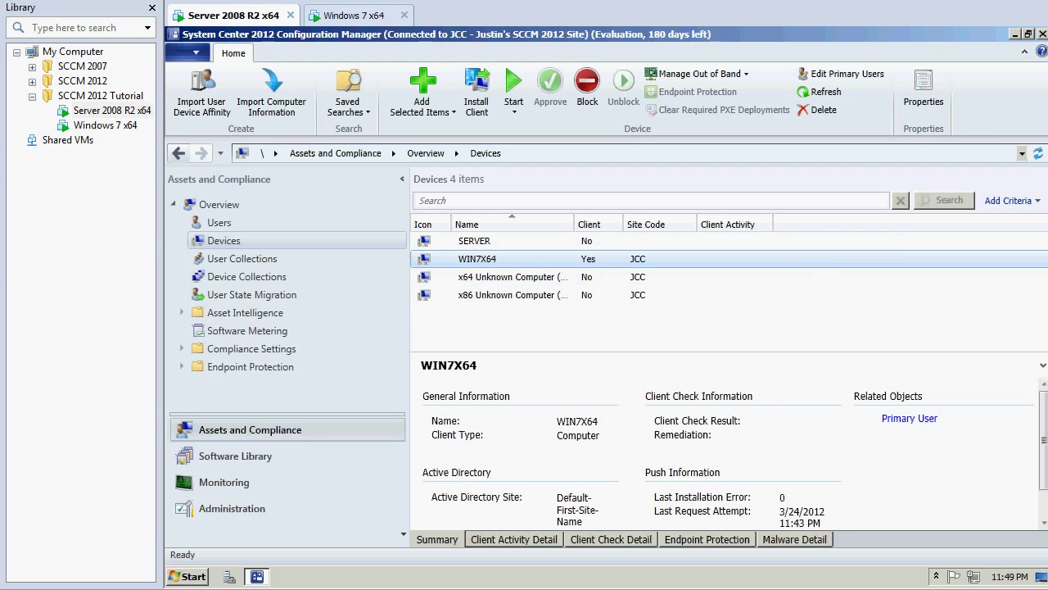
pyautogui.click(961, 239)
pyautogui.click(237, 456)
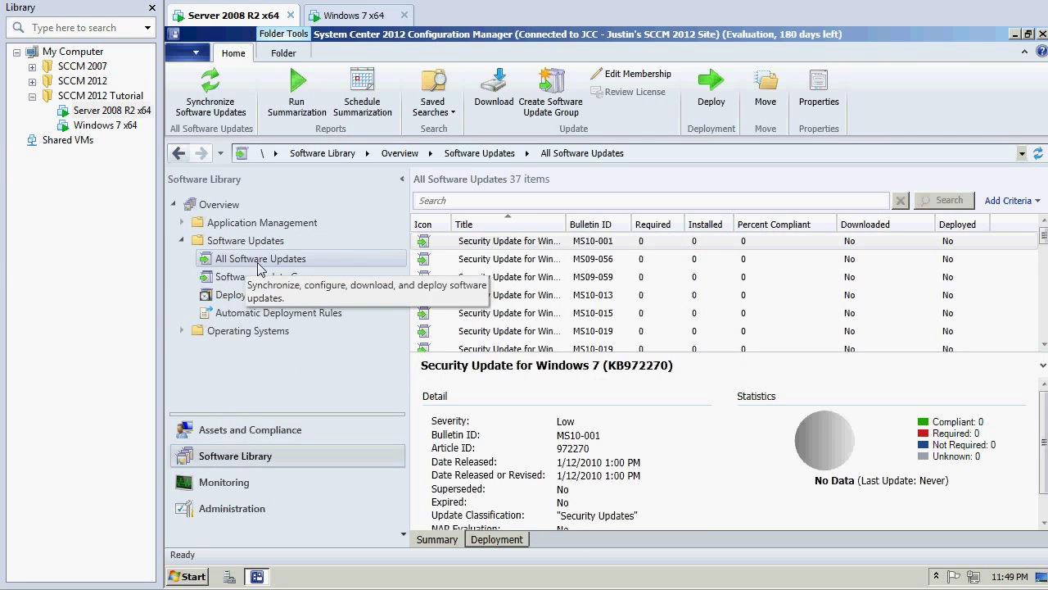
pyautogui.click(475, 258)
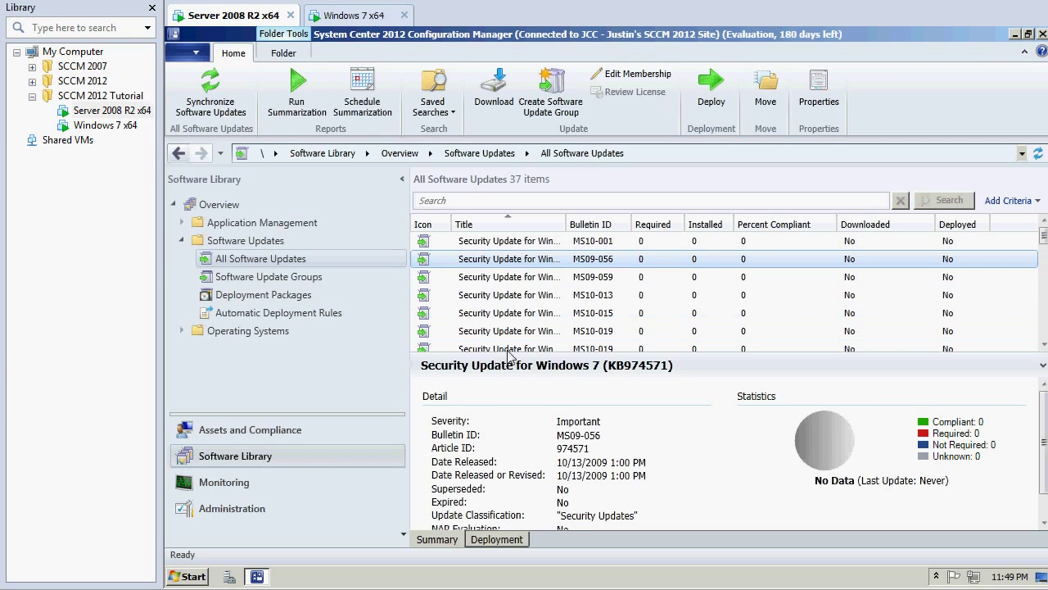
pyautogui.scroll(-8, 592, 300)
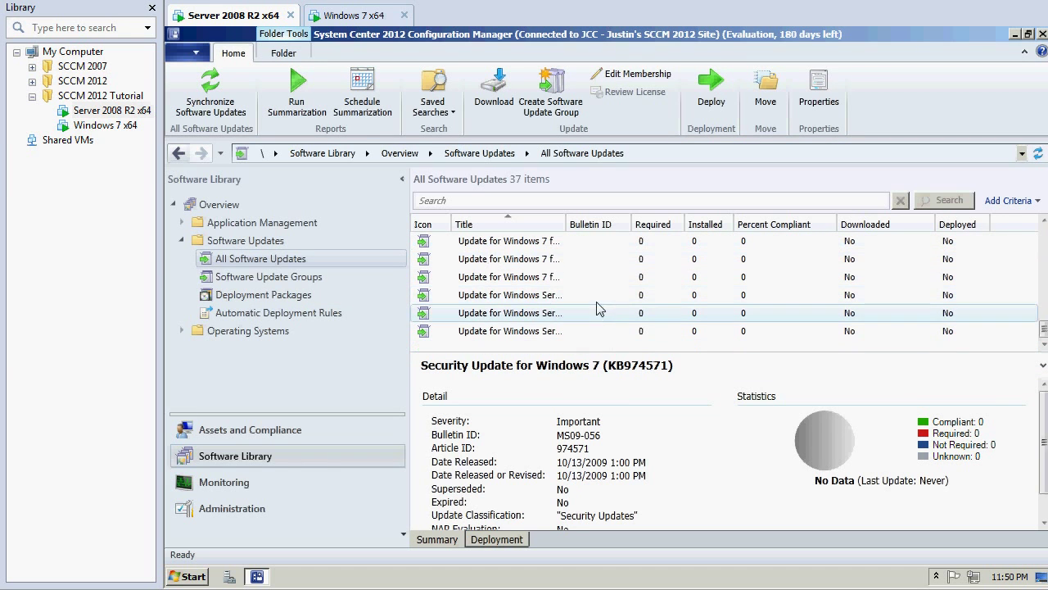
pyautogui.scroll(4, 585, 286)
pyautogui.scroll(-1, 580, 282)
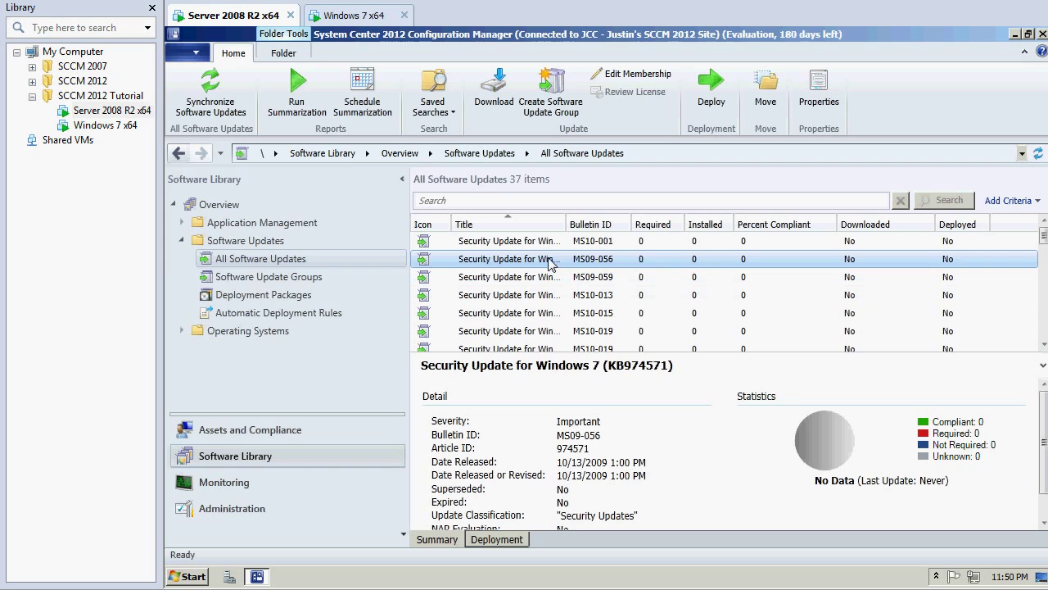
pyautogui.rightClick(544, 243)
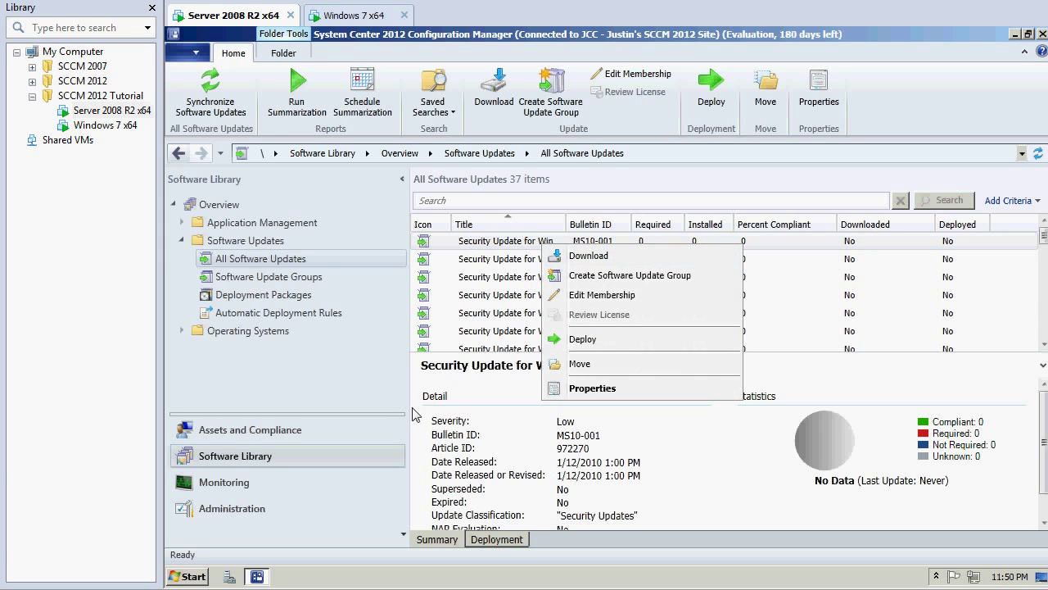
pyautogui.click(319, 382)
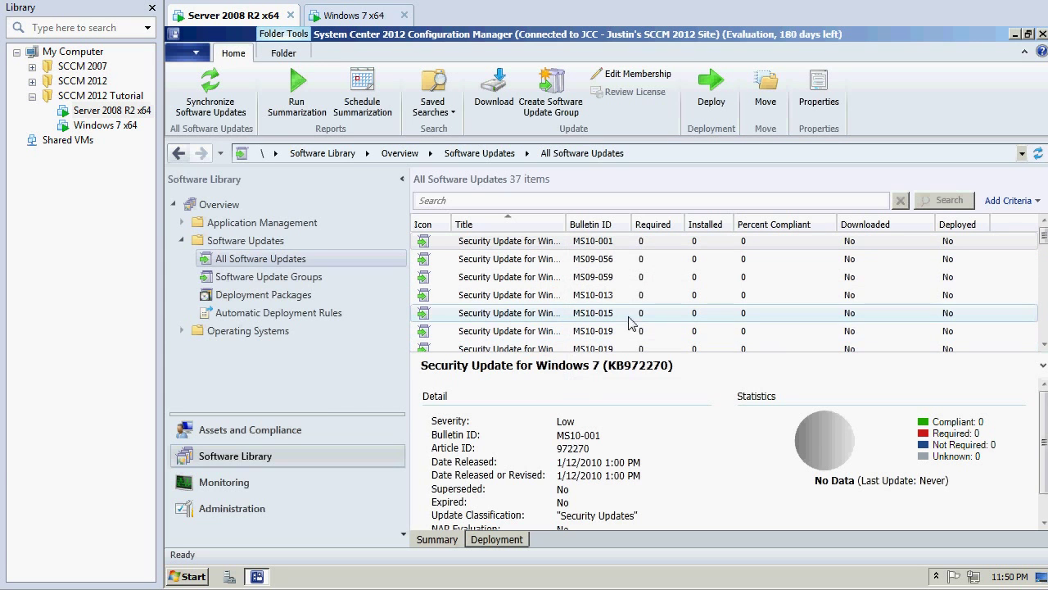
# - Close Task Manager on the Windows 7 VM and return to the server
pyautogui.click(337, 16)
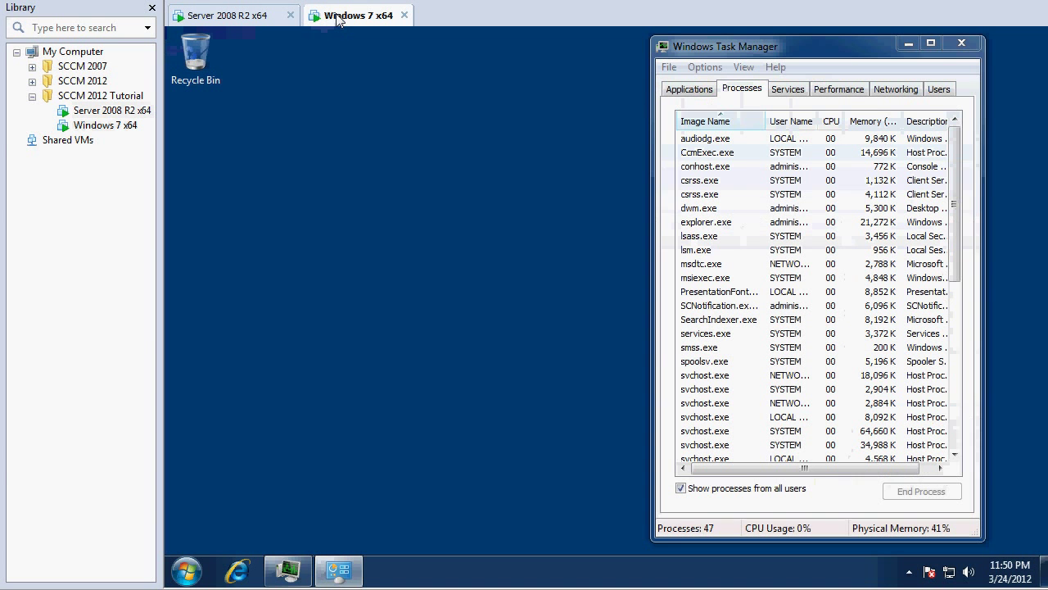
pyautogui.click(960, 44)
pyautogui.click(234, 18)
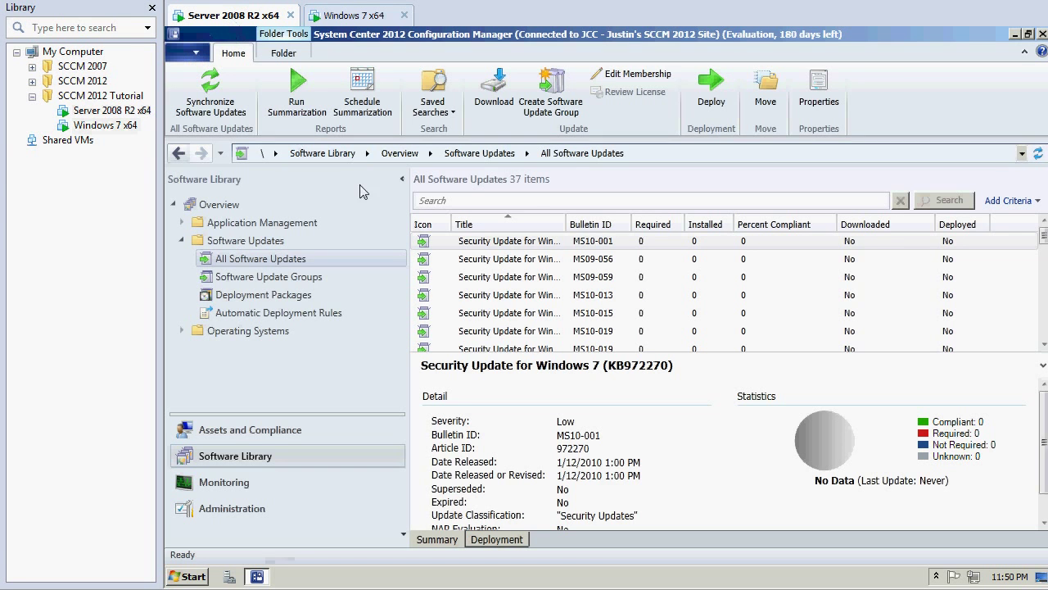